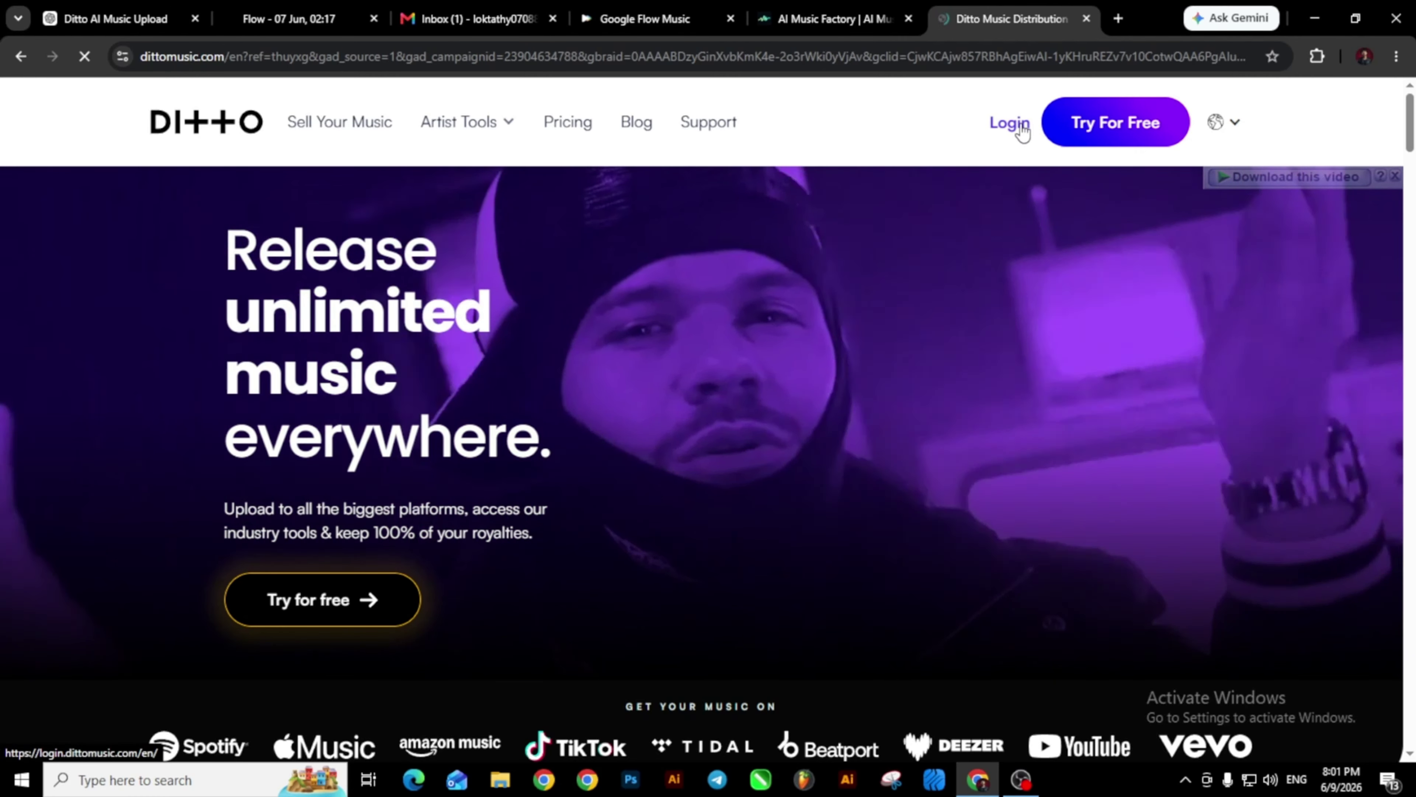
Log in to Ditto Music with Google and view the empty Your Releases list.
click(1010, 122)
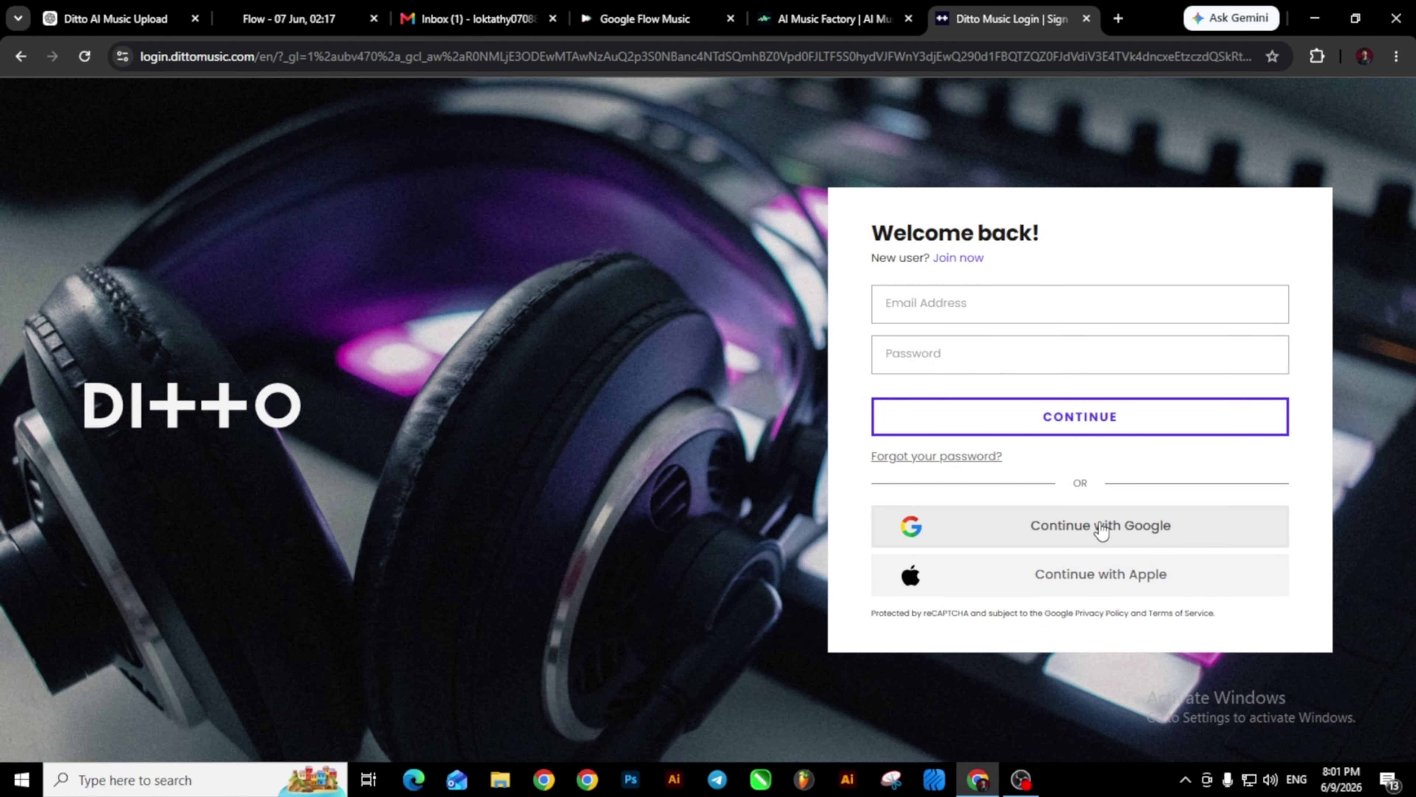
click(1062, 529)
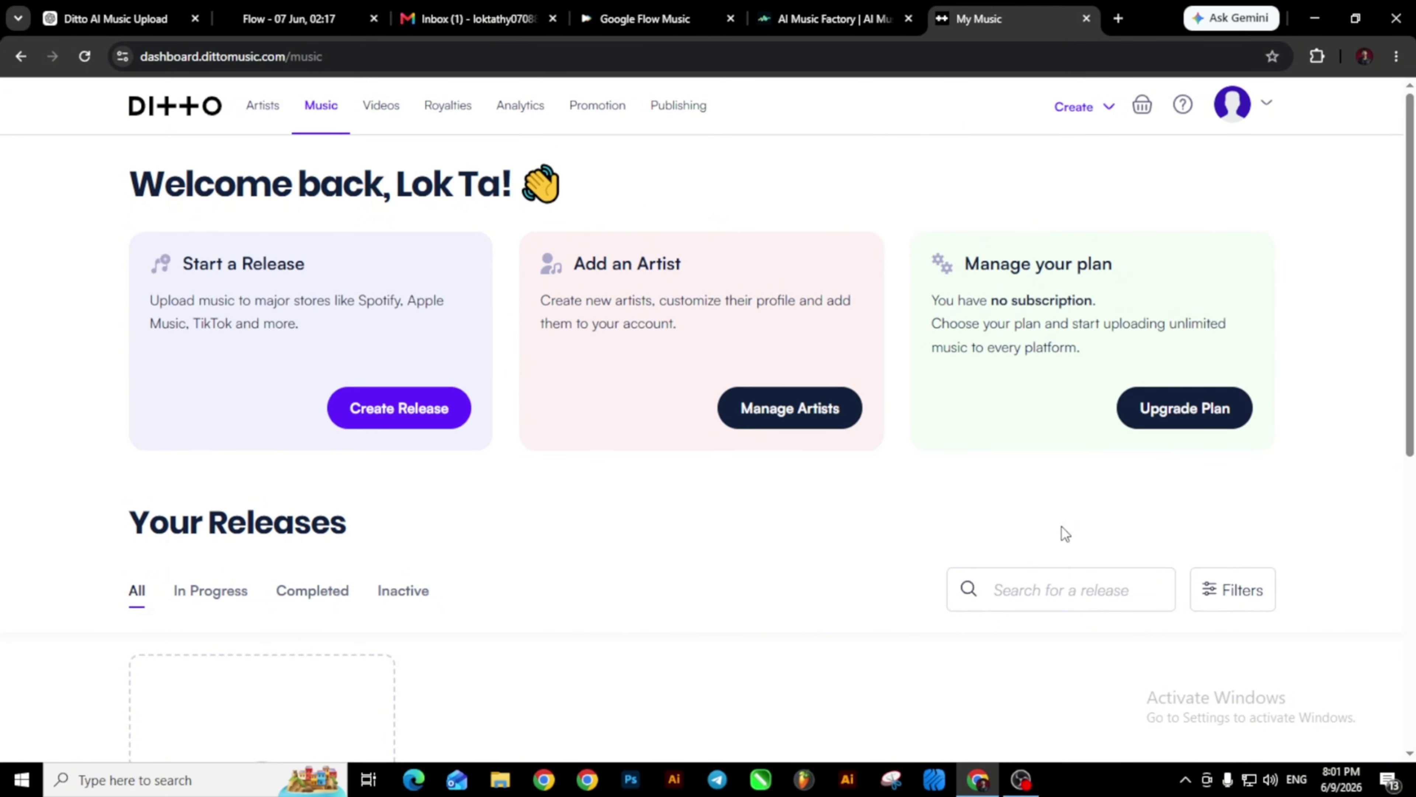
scroll(1061, 526, down, 3)
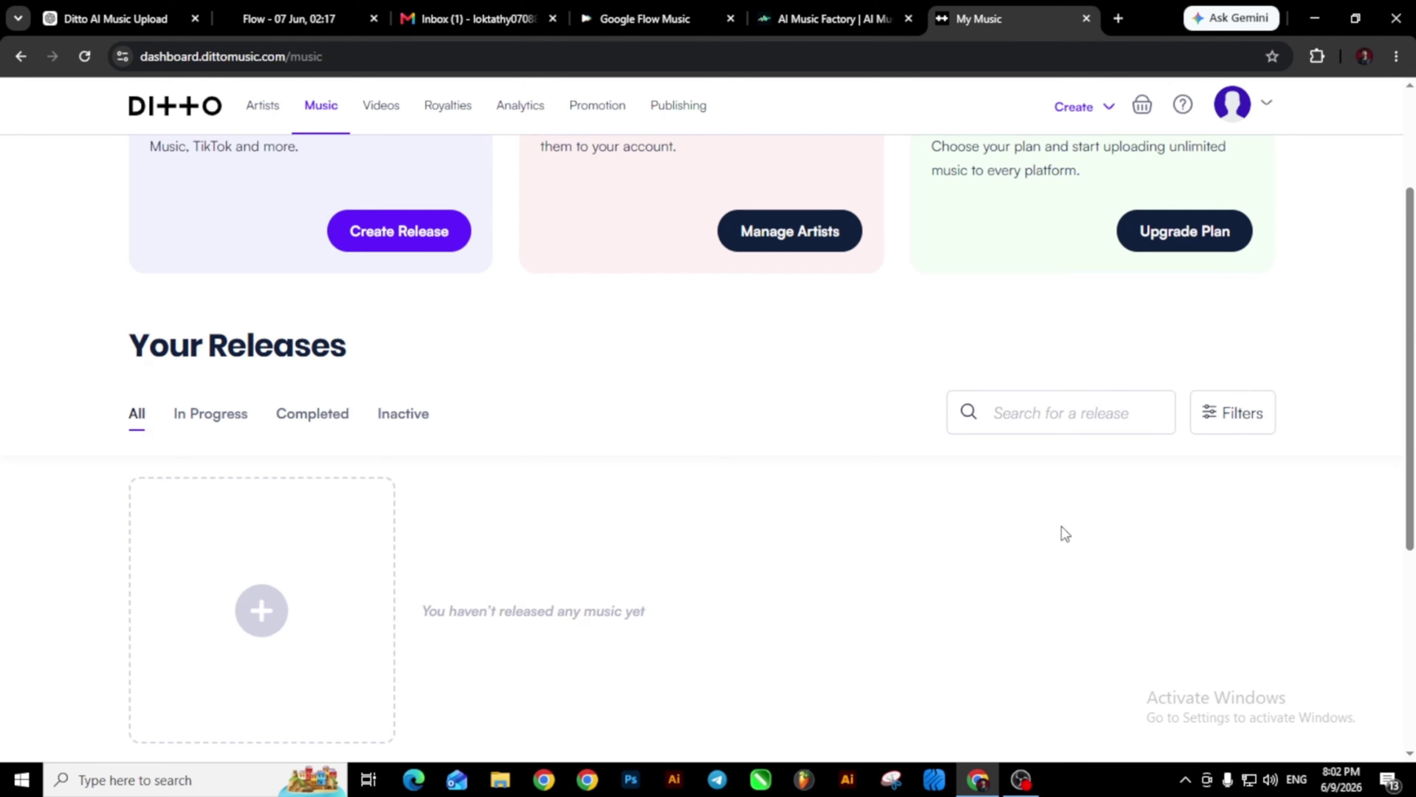
Open the 'Thanks for signing up to Ditto Music' email in Gmail and follow its verify link.
click(473, 19)
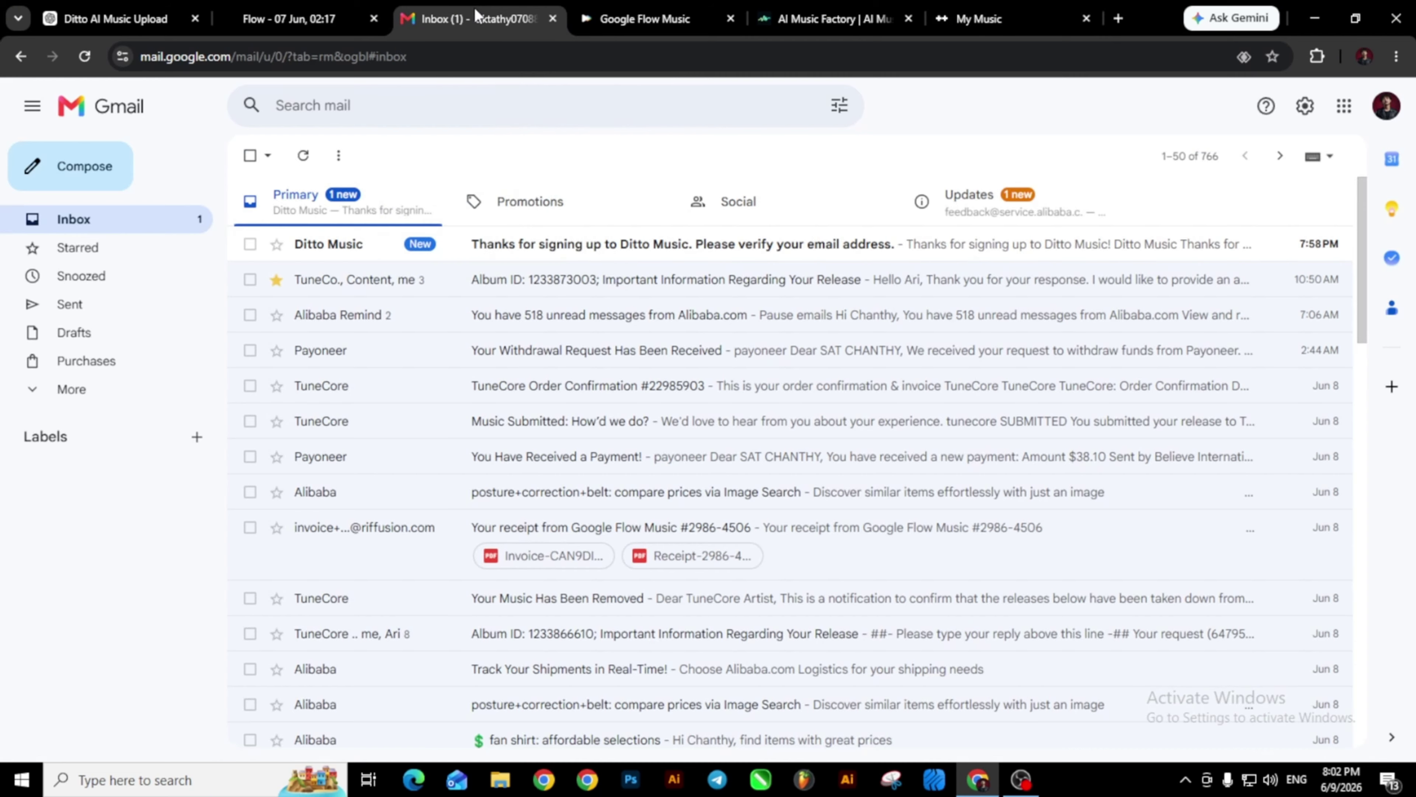
click(631, 245)
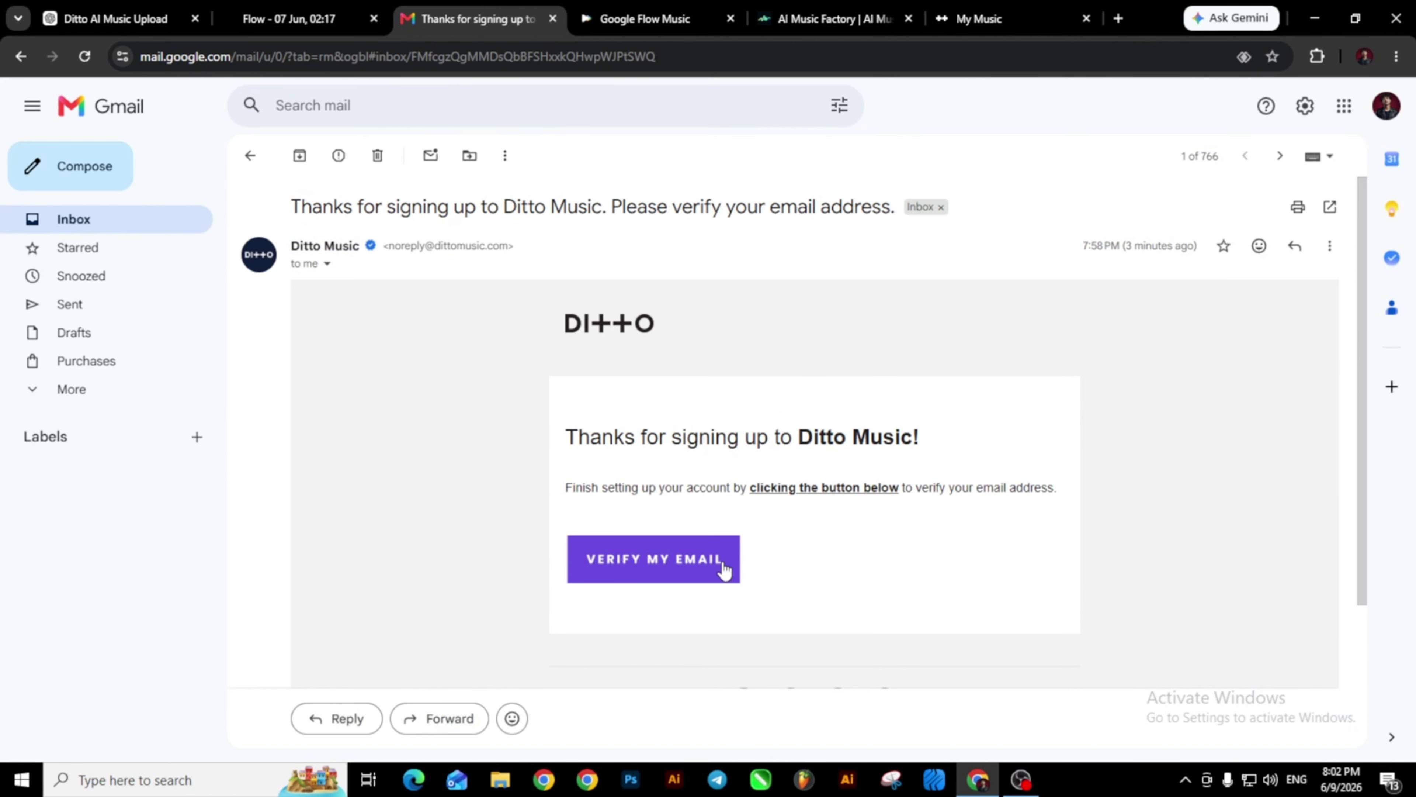
click(655, 575)
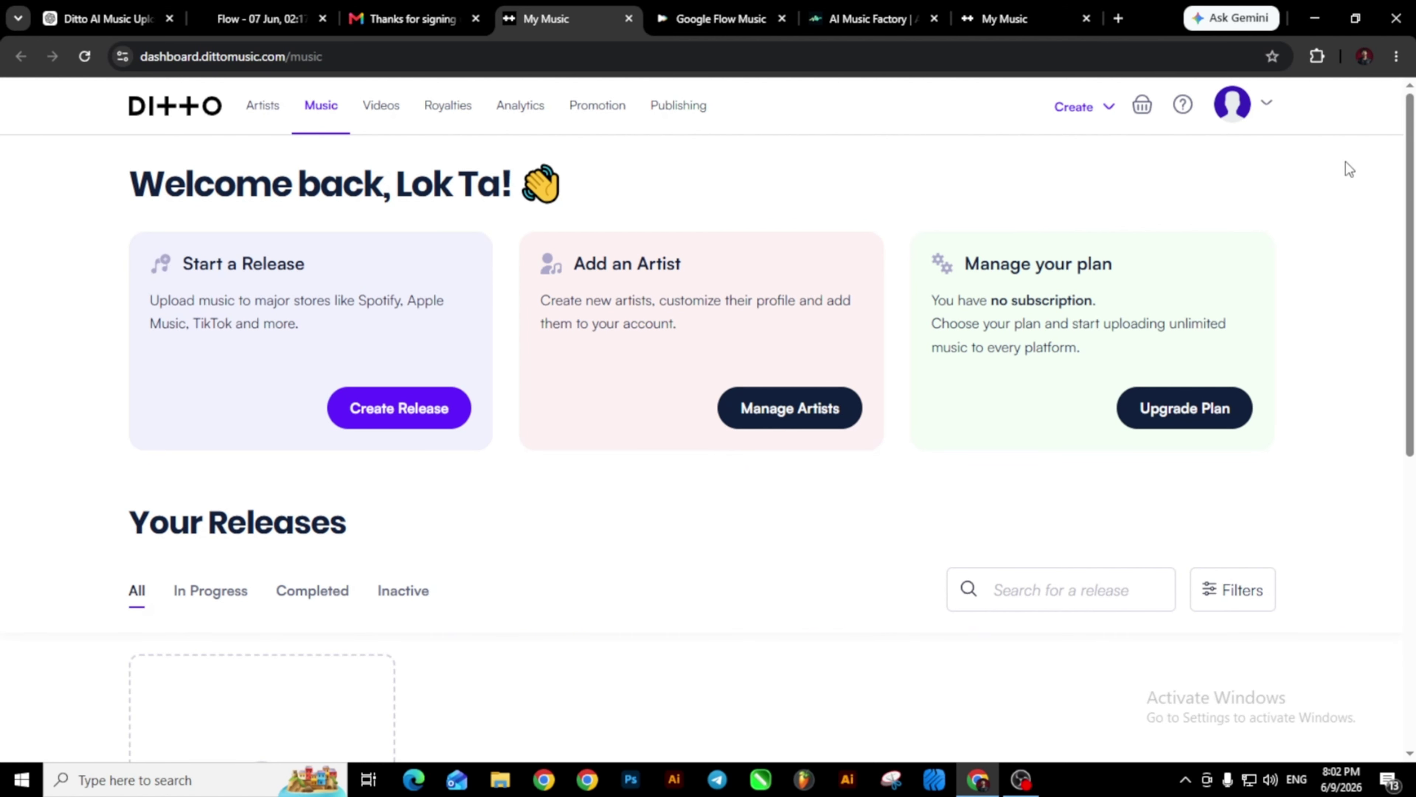
Compare the Starter ($19/Year), Pro ($59/Year) and Label 5 ($89/Year) subscription plans.
click(1218, 410)
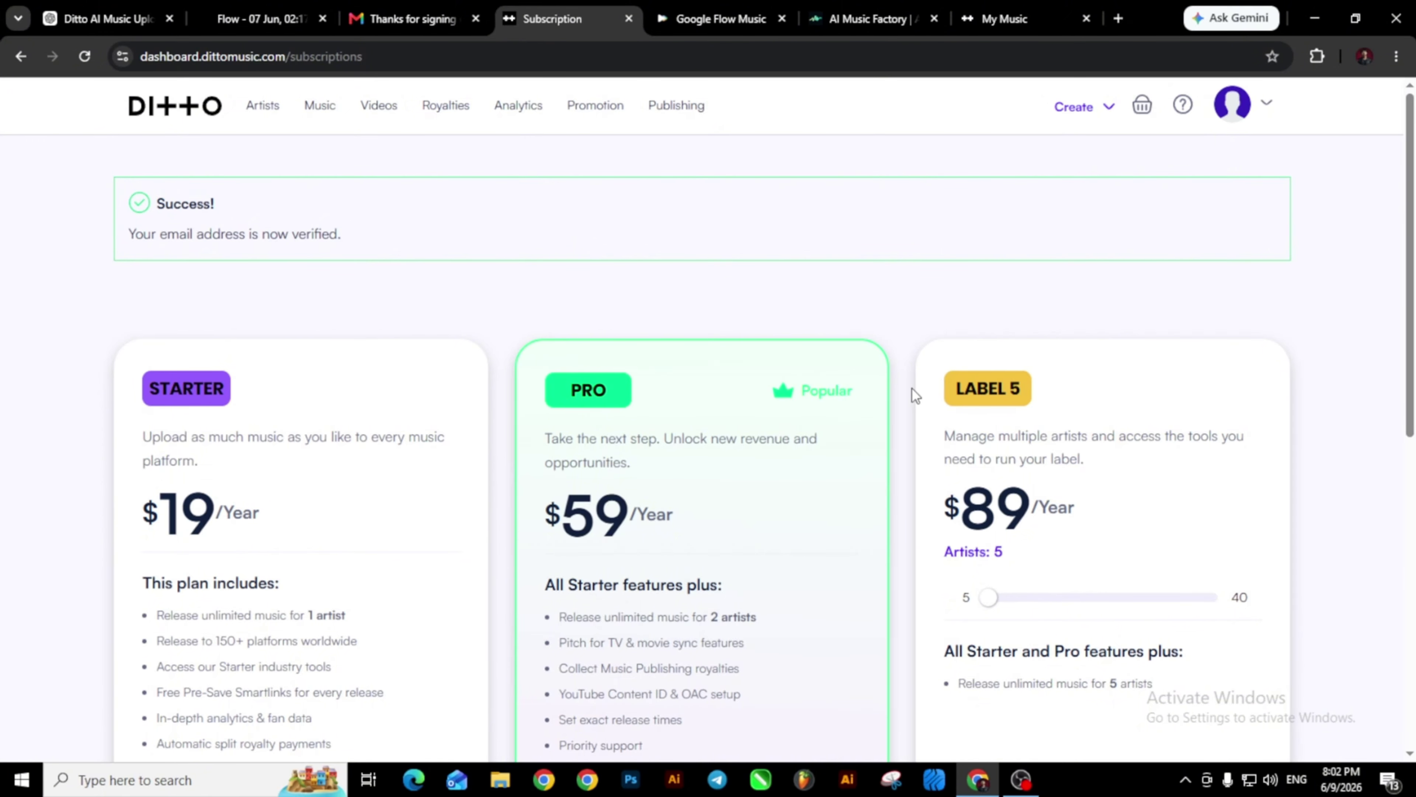
scroll(913, 389, down, 3)
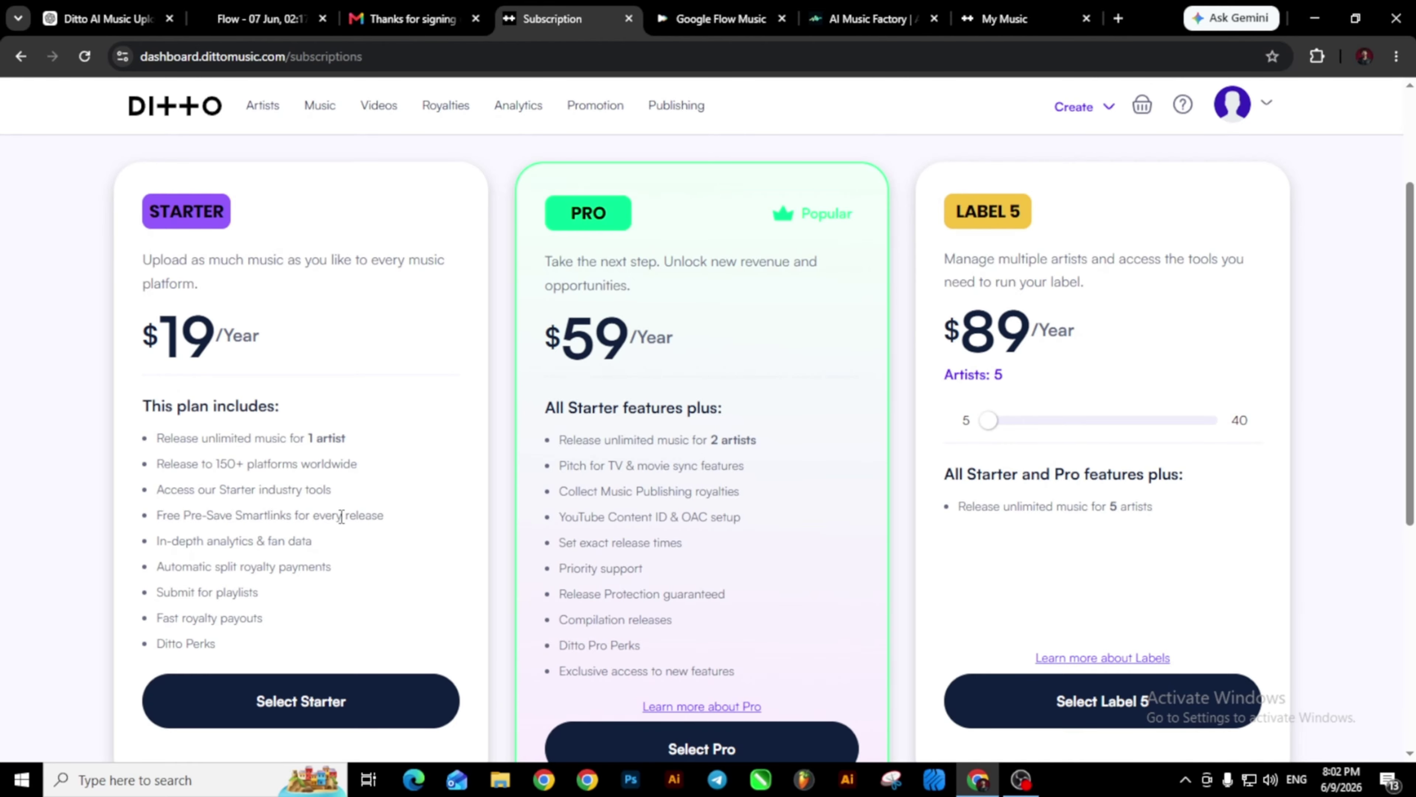
scroll(369, 485, down, 2)
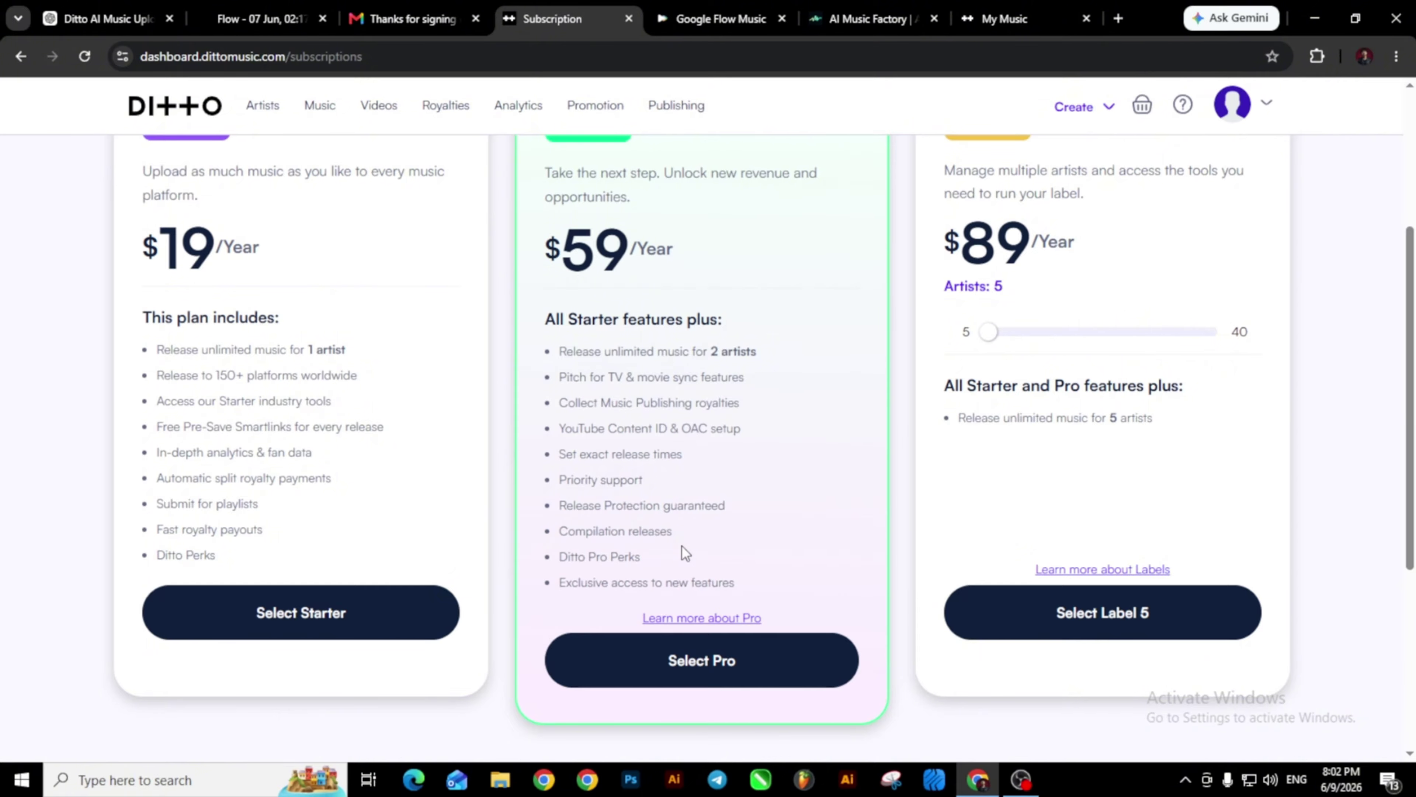
scroll(959, 563, up, 2)
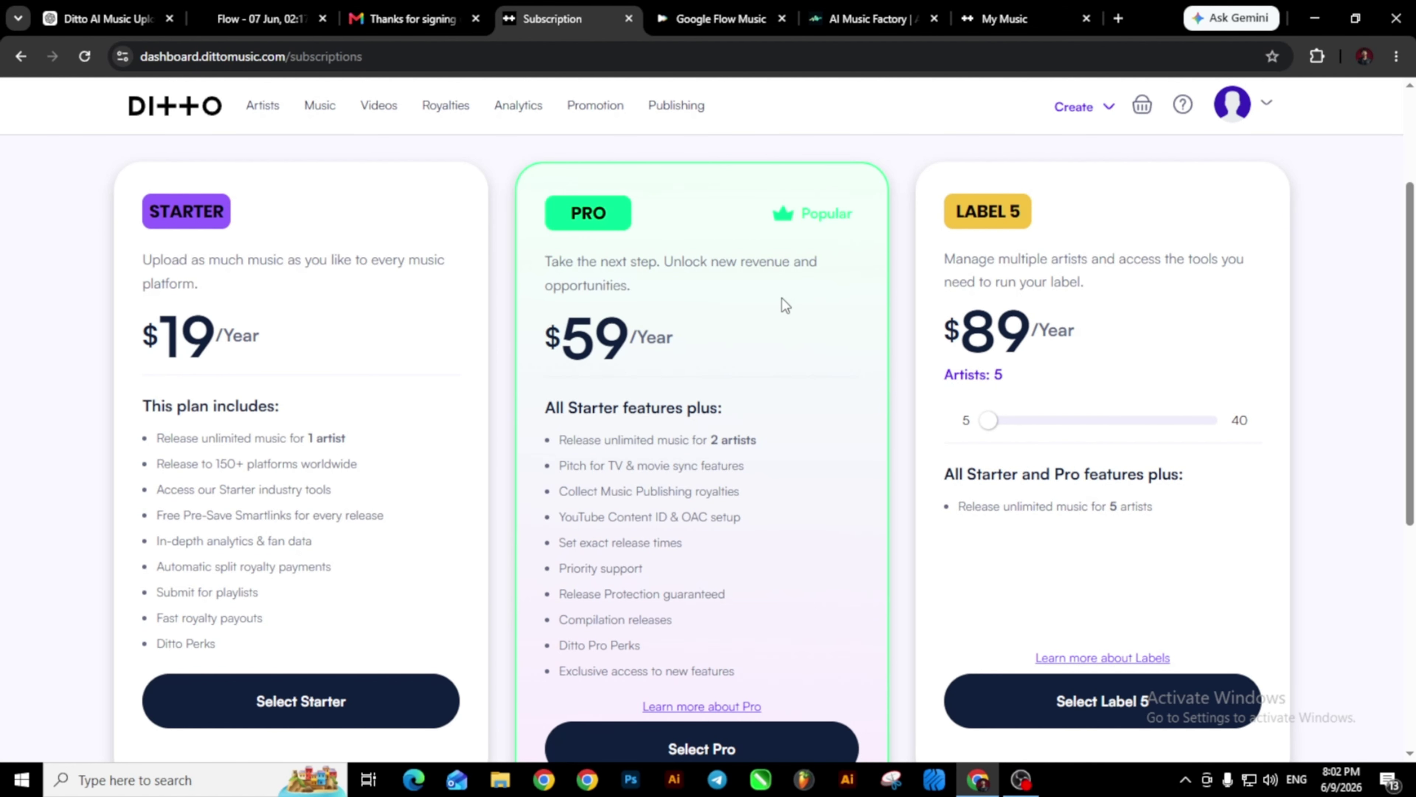
scroll(650, 346, down, 2)
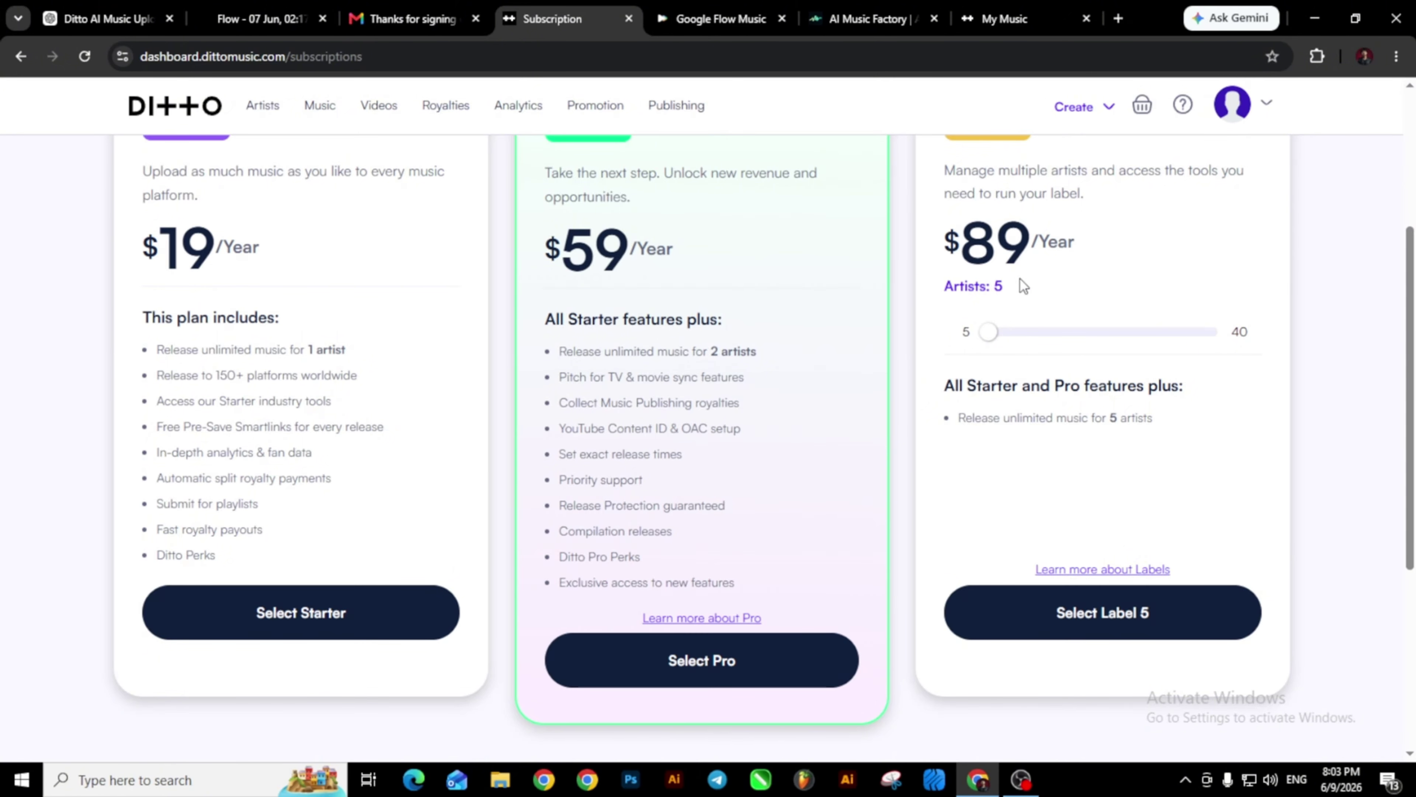
scroll(1036, 293, up, 4)
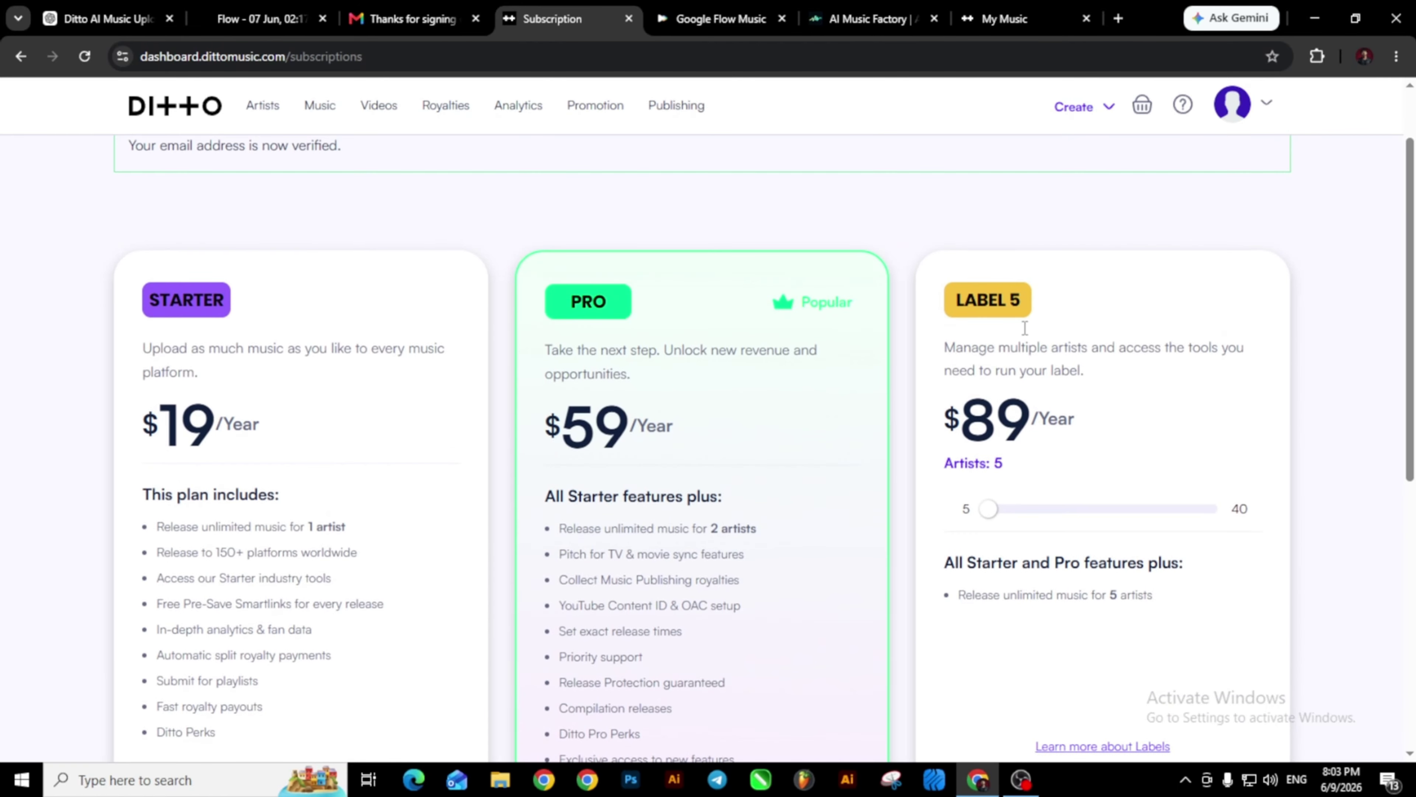
scroll(1032, 346, down, 4)
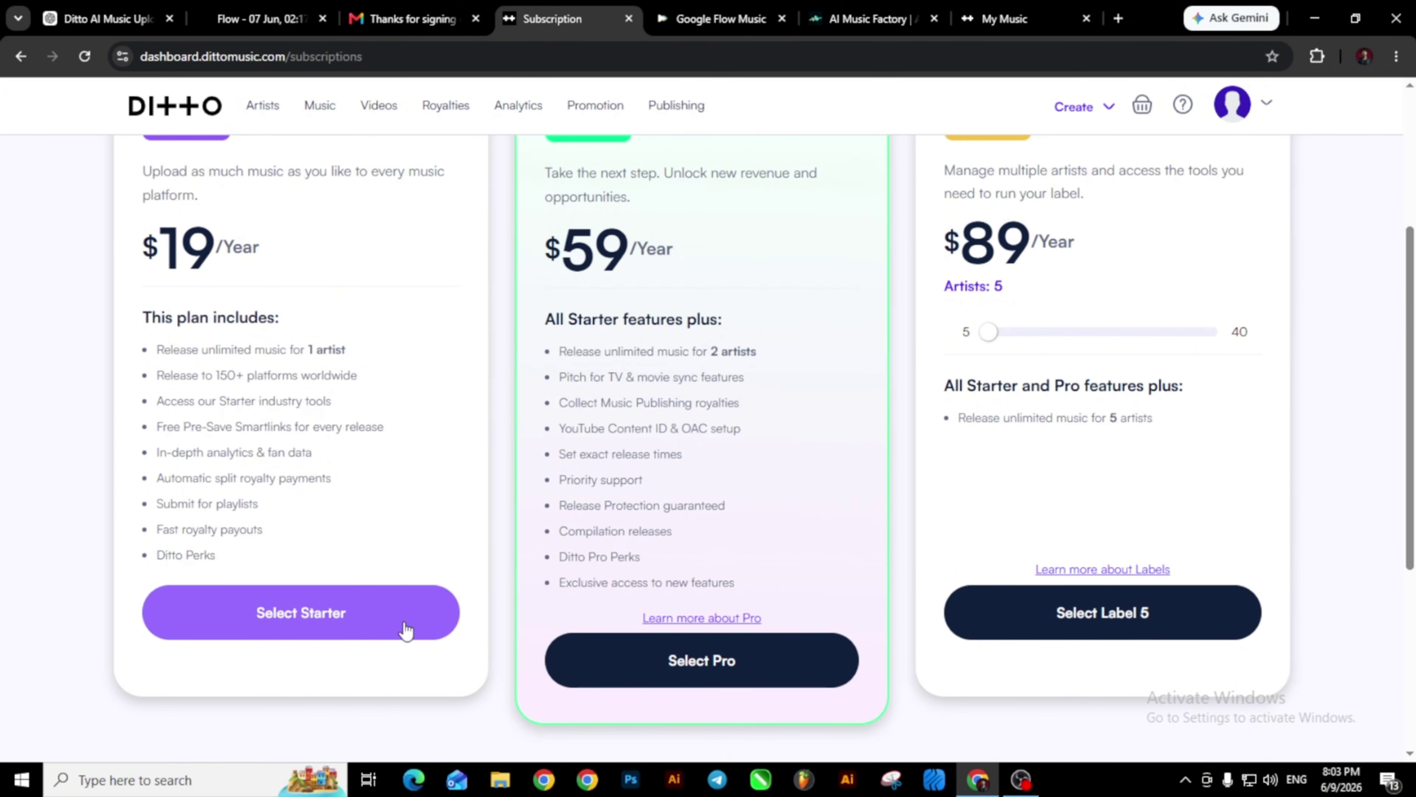
Select the Starter plan and choose to pay by card without Link in Stripe Checkout.
click(311, 614)
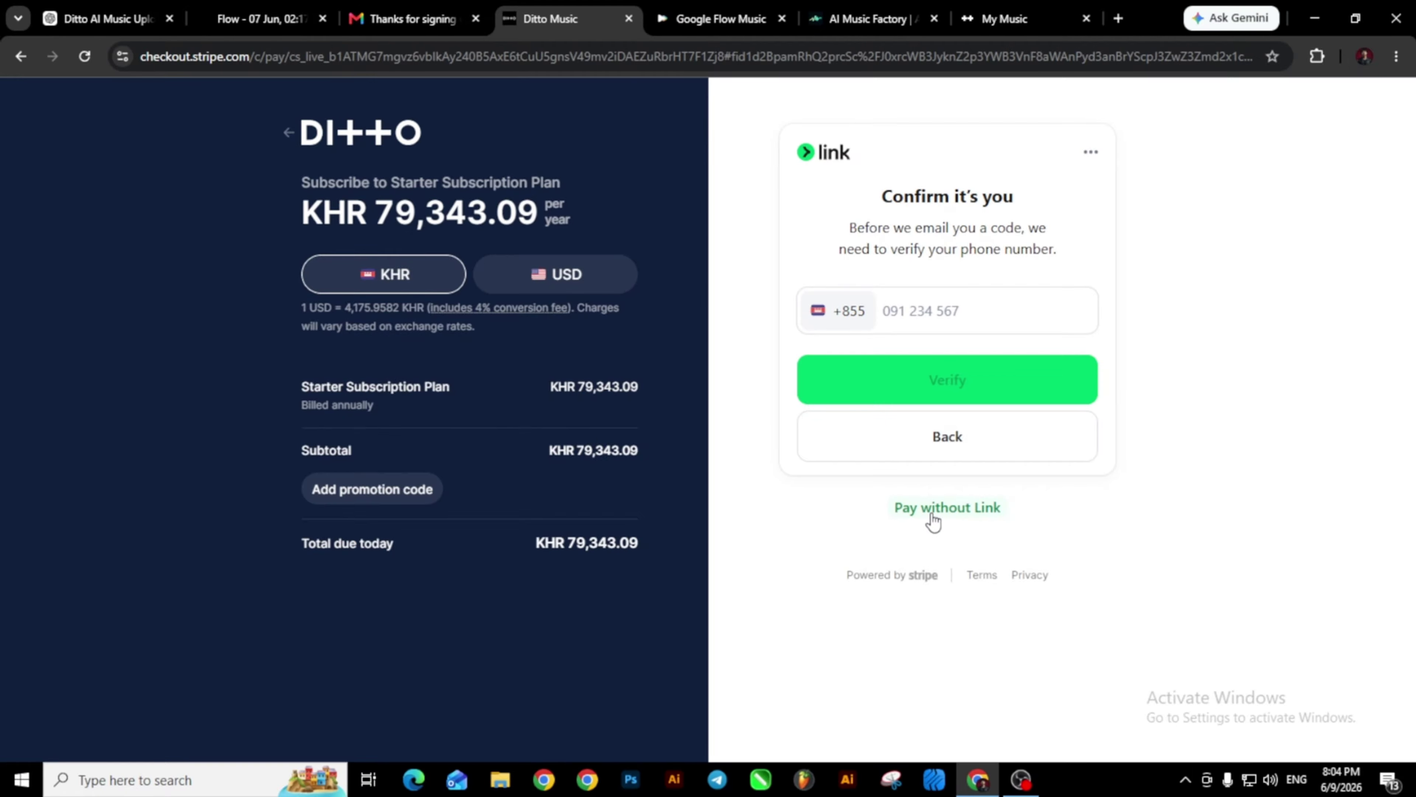
click(943, 507)
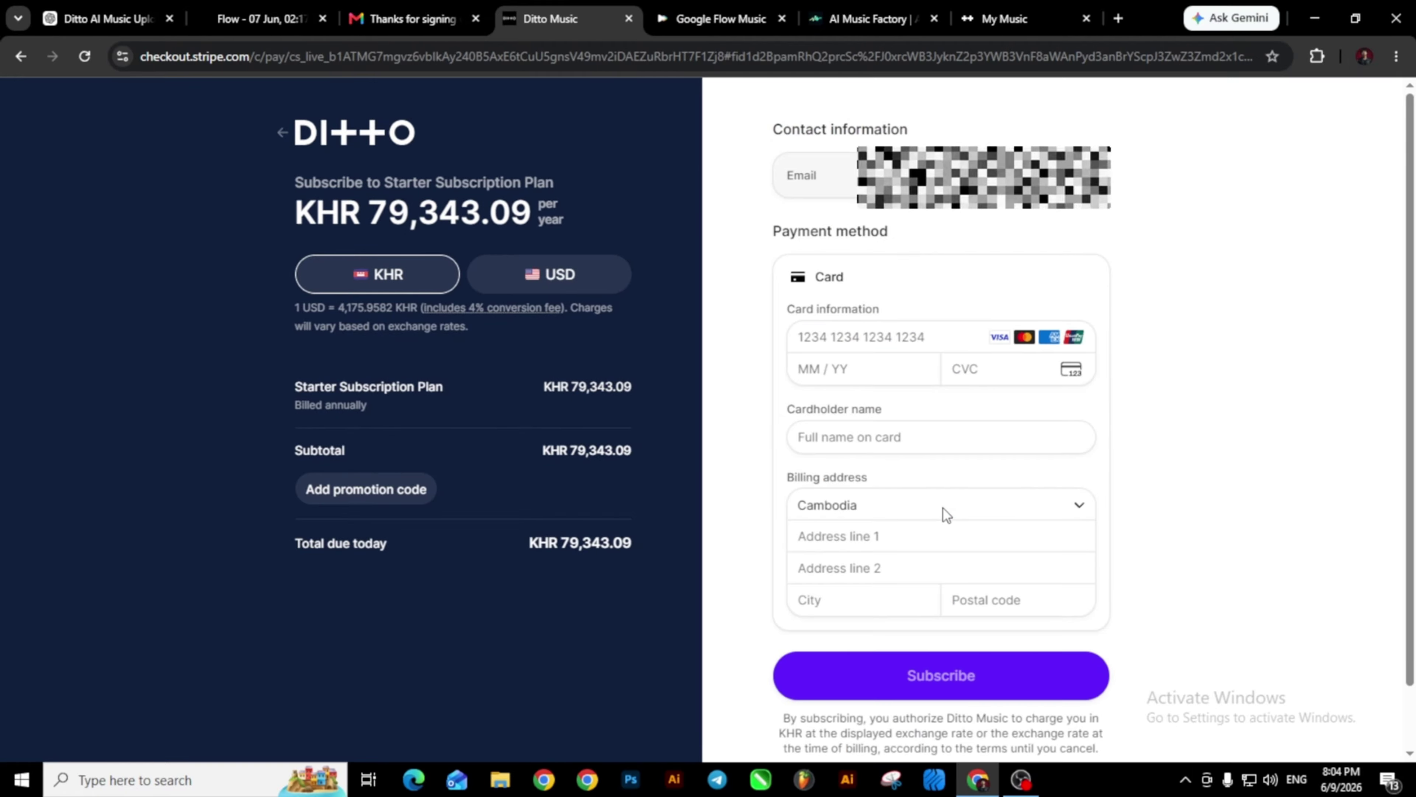
scroll(895, 349, down, 3)
scroll(893, 342, up, 3)
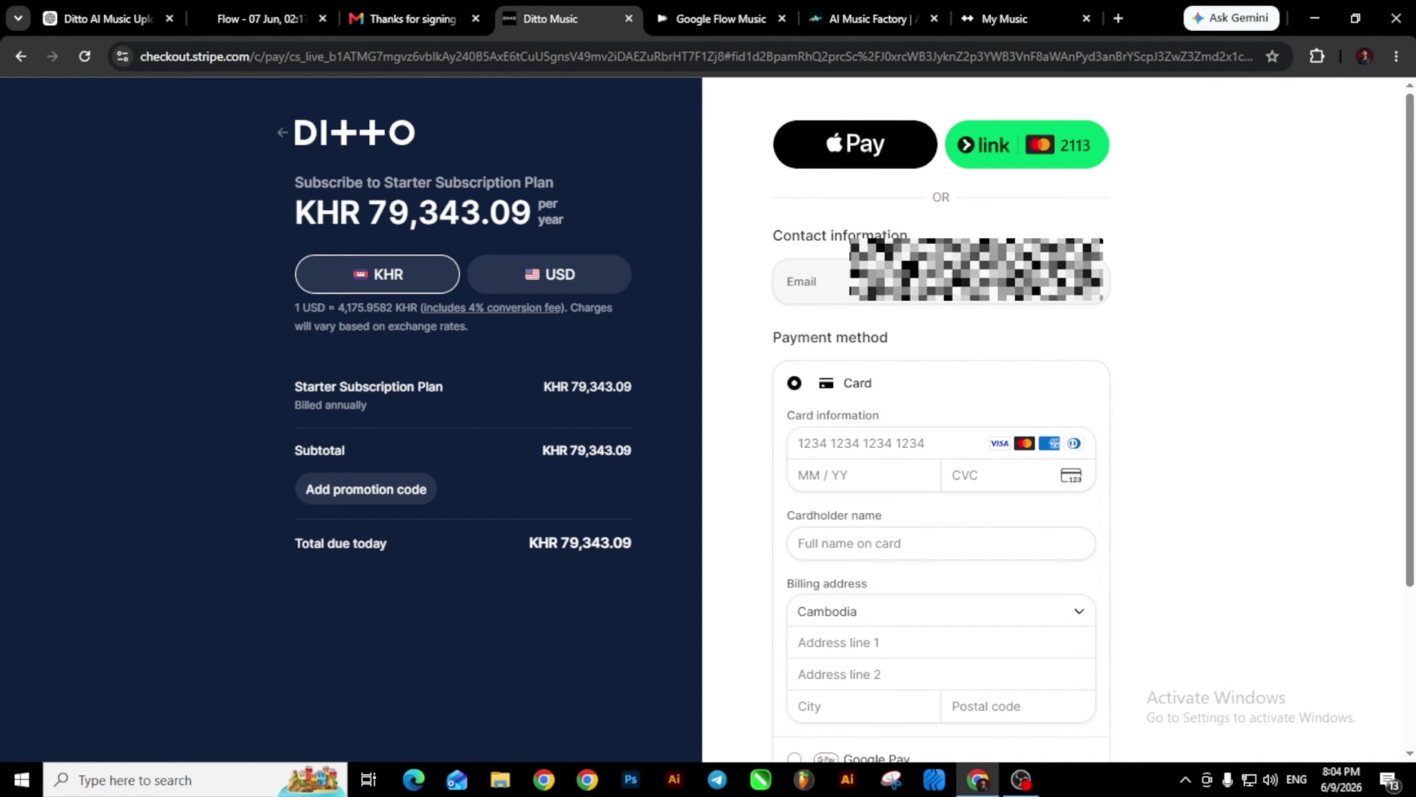
scroll(821, 278, down, 3)
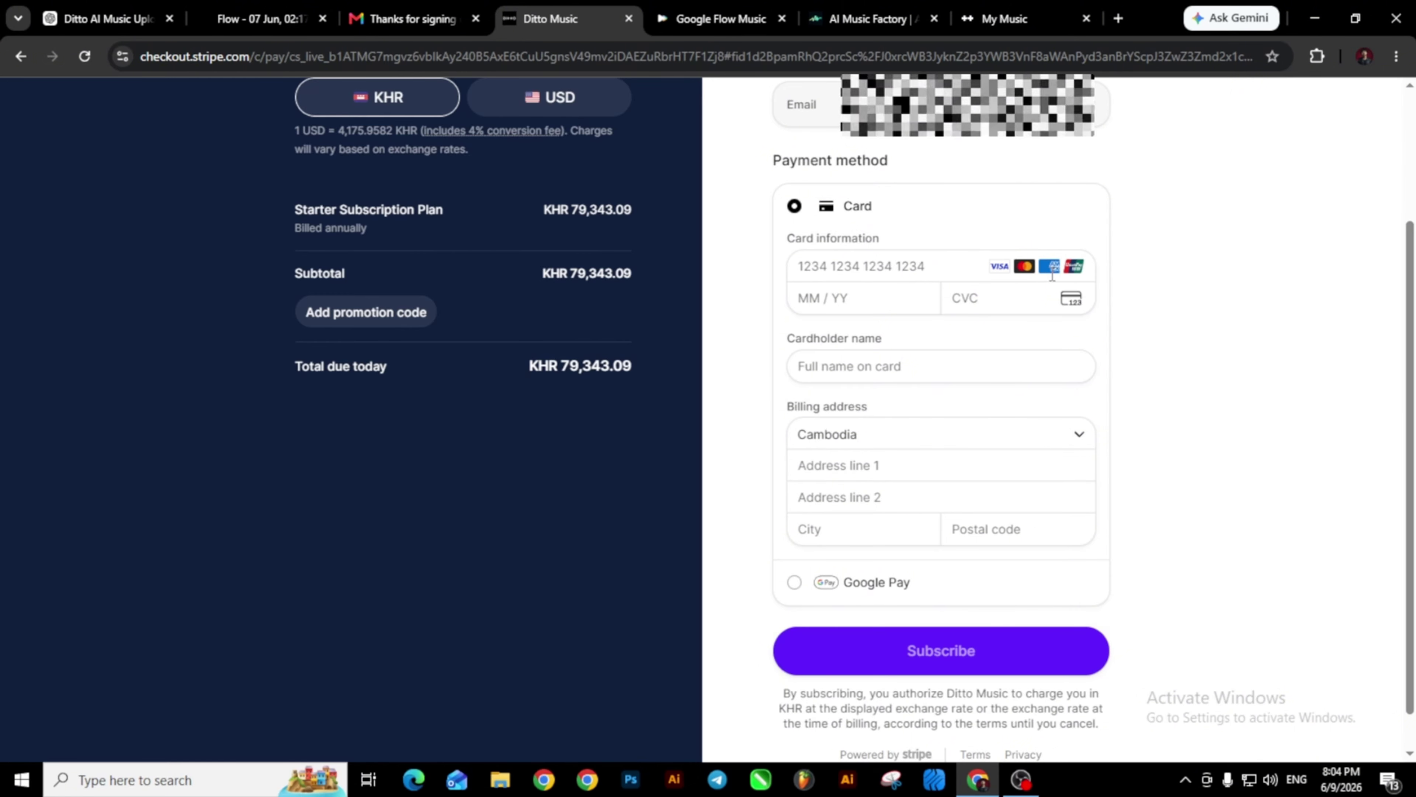
Enter the card number, expiry date, CVC, cardholder name and the suggested billing address.
click(819, 267)
click(857, 265)
key(ctrl+v)
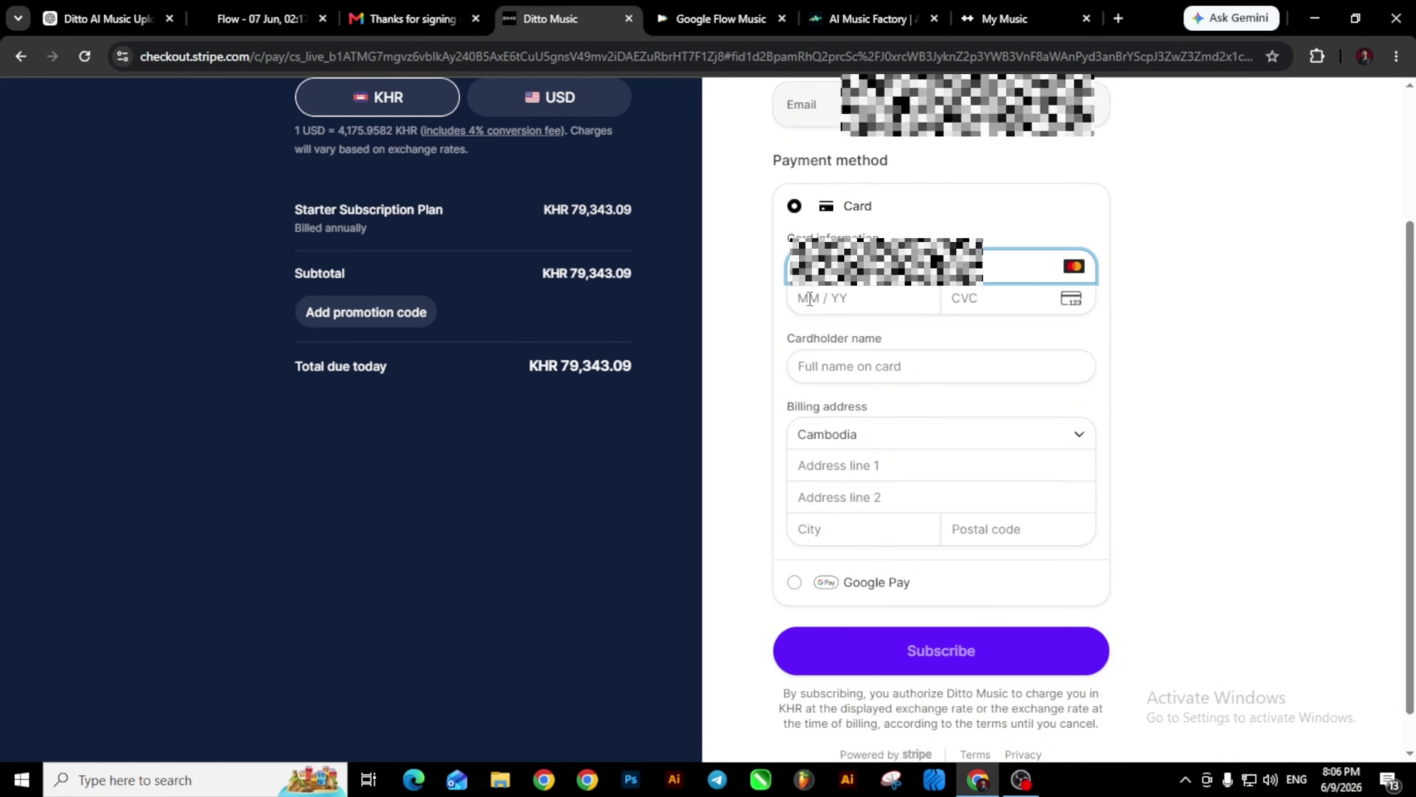
click(811, 301)
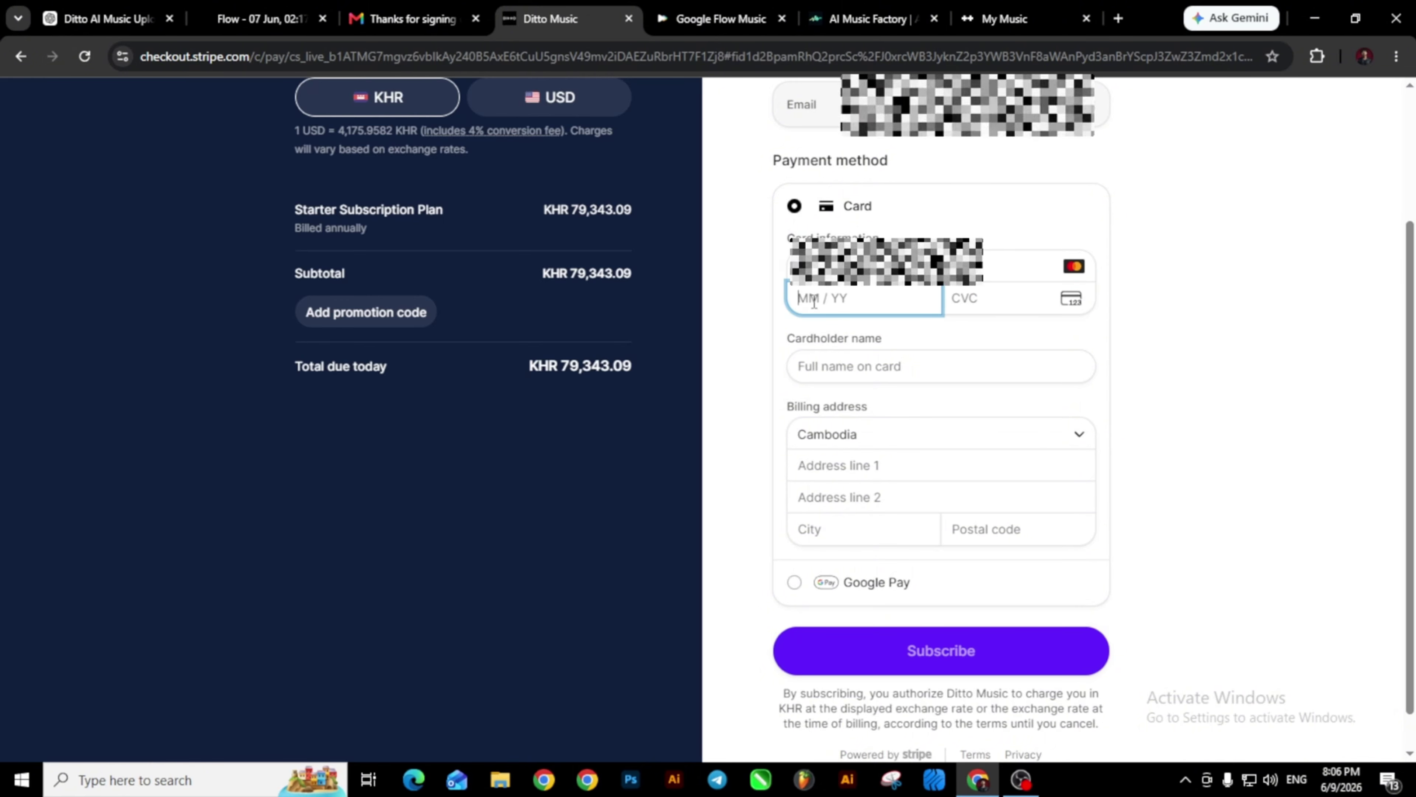
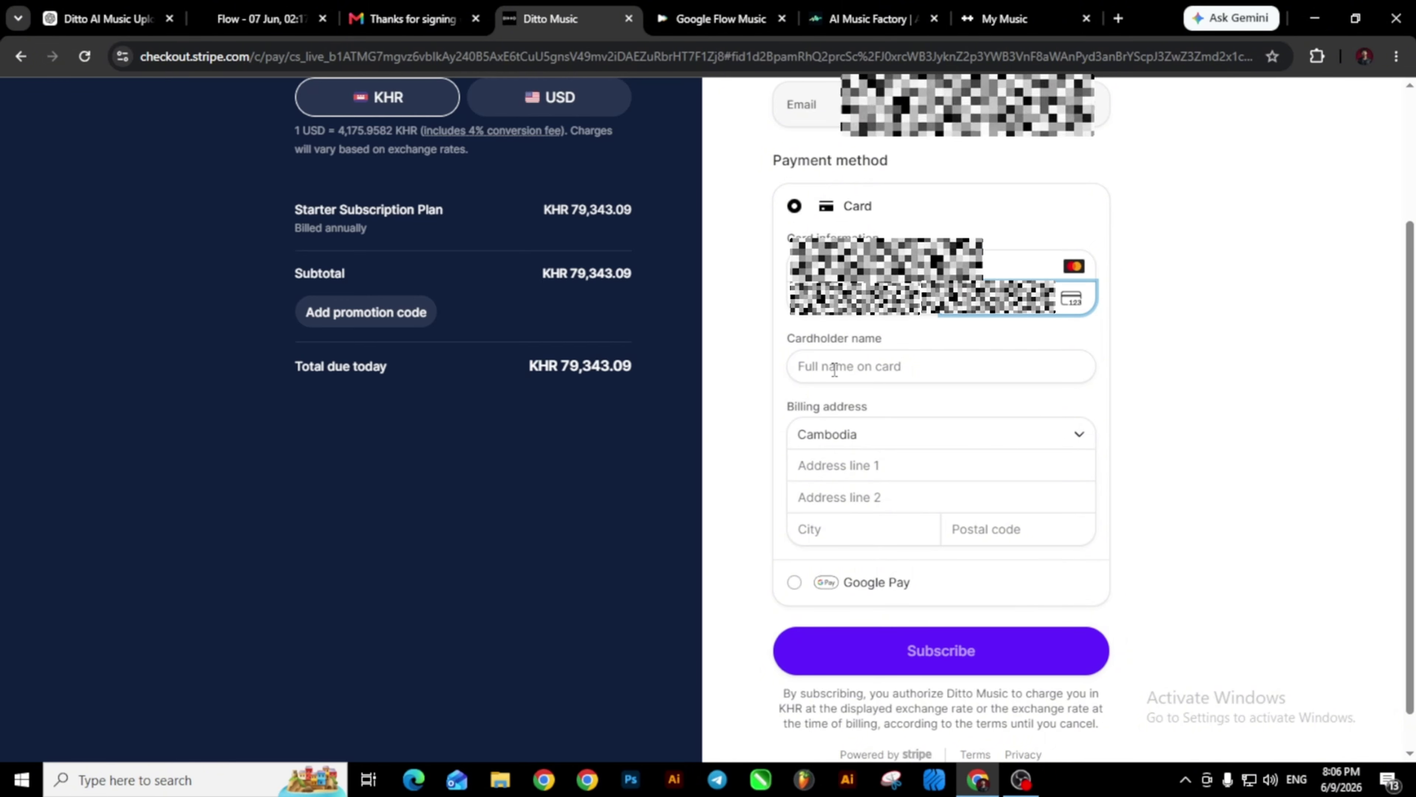
click(835, 370)
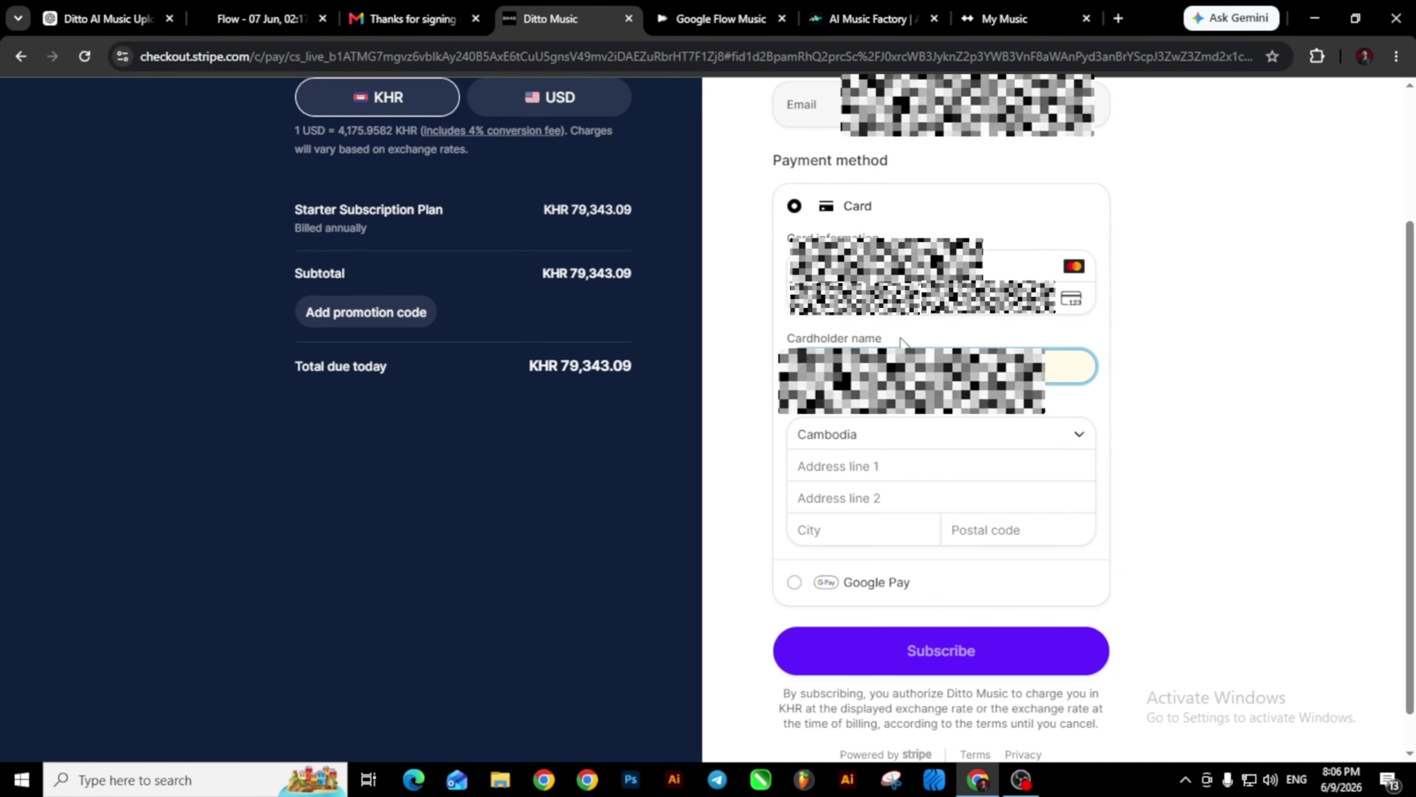
click(852, 465)
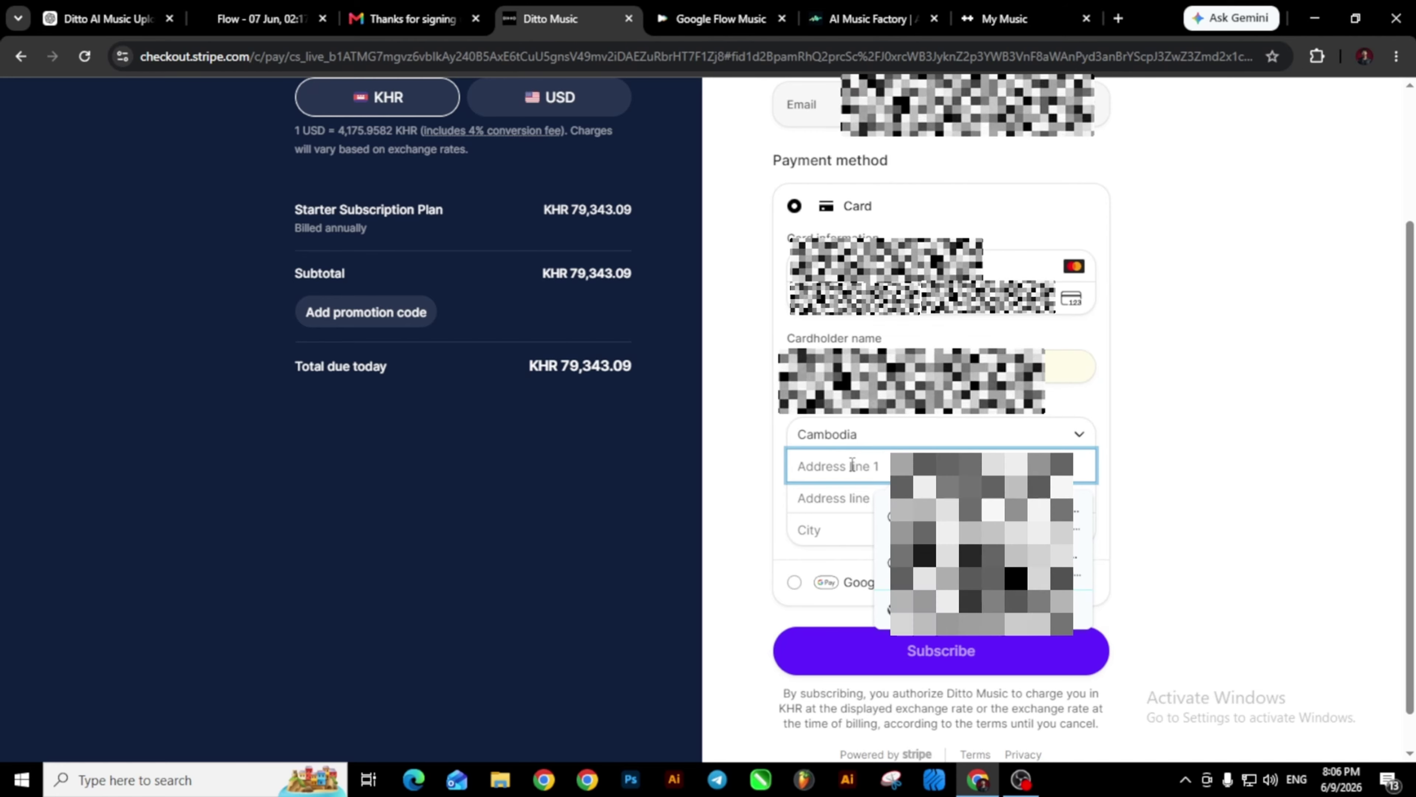
click(948, 515)
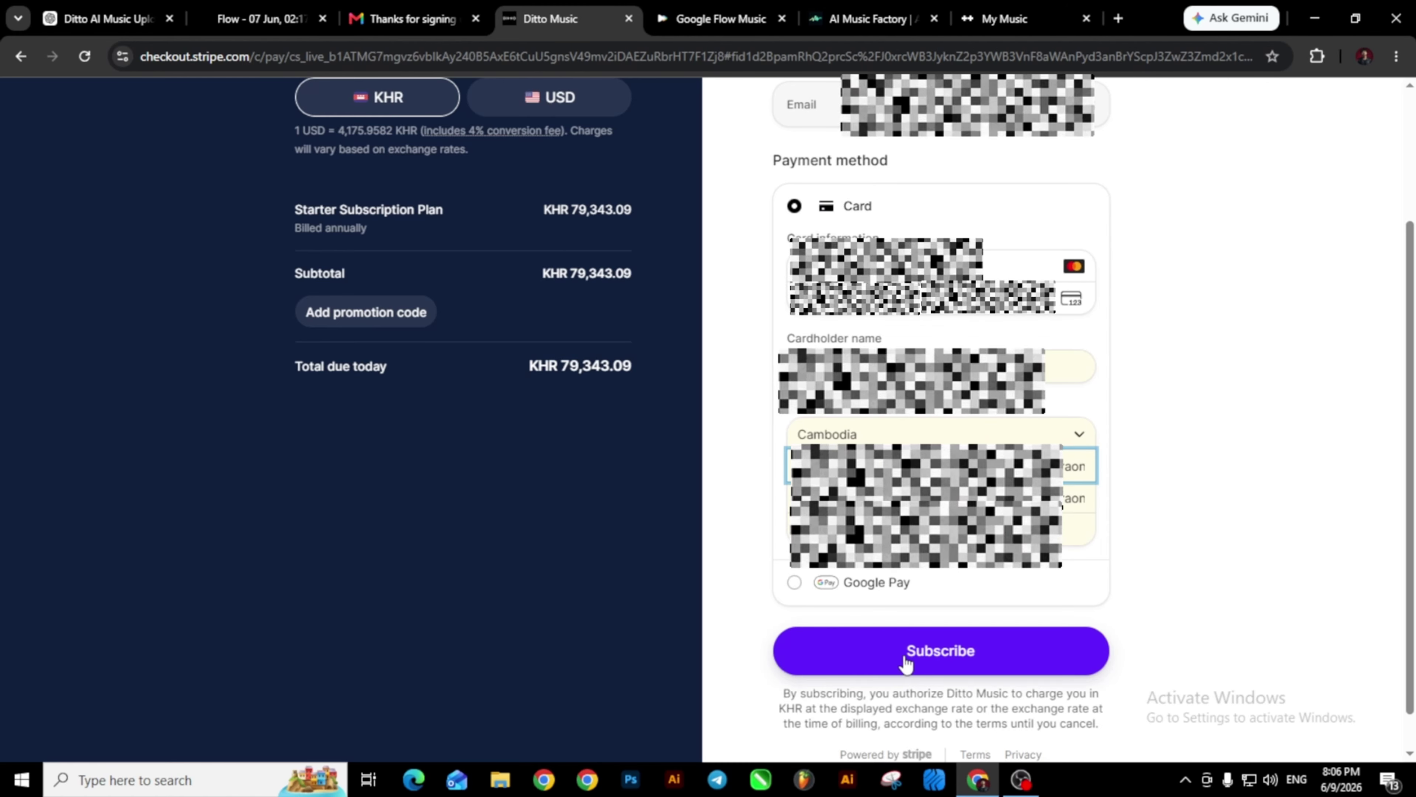
Subscribe to the Starter plan, renewing at $19.00 on 9th June 2027, then return to My Music.
click(960, 664)
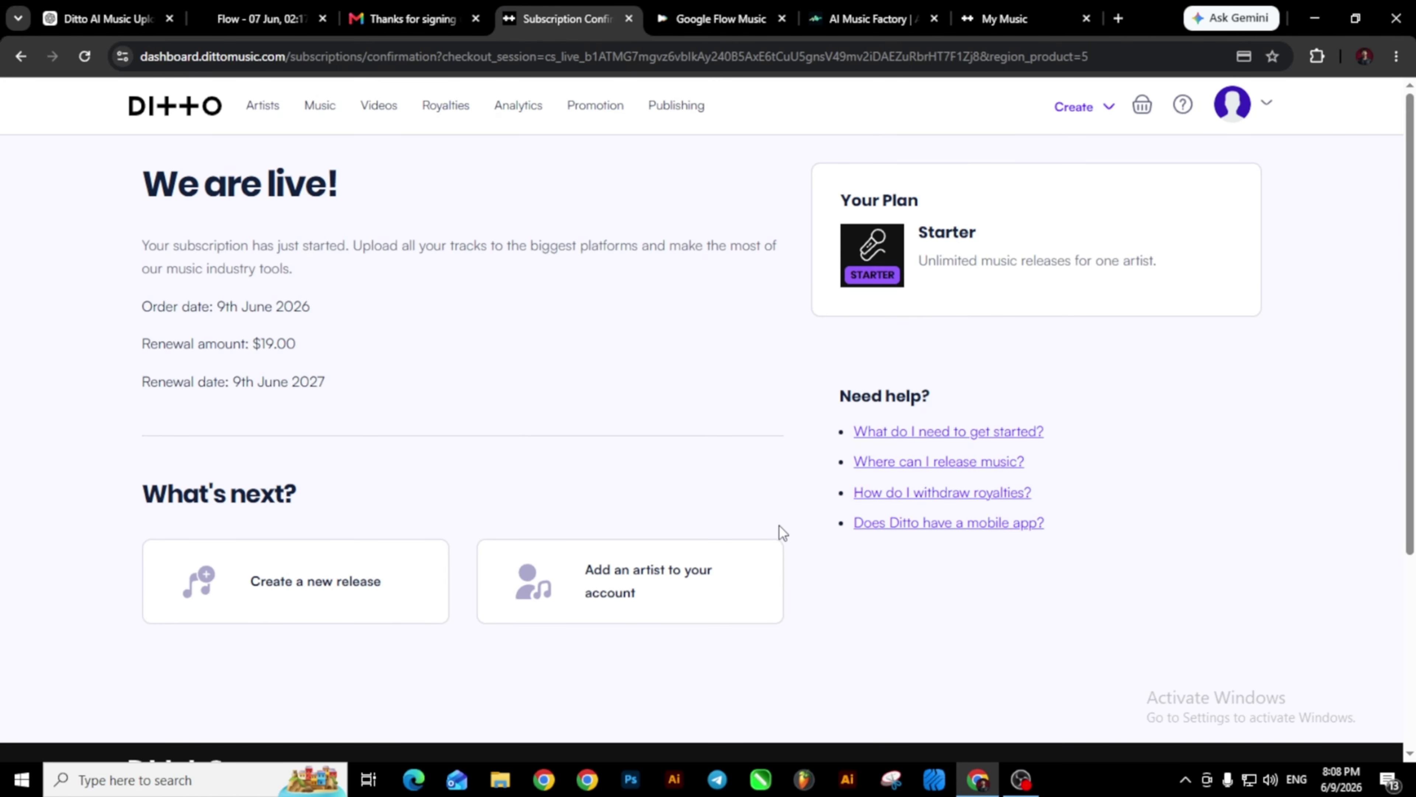
scroll(778, 527, down, 5)
scroll(779, 525, up, 4)
scroll(779, 525, up, 1)
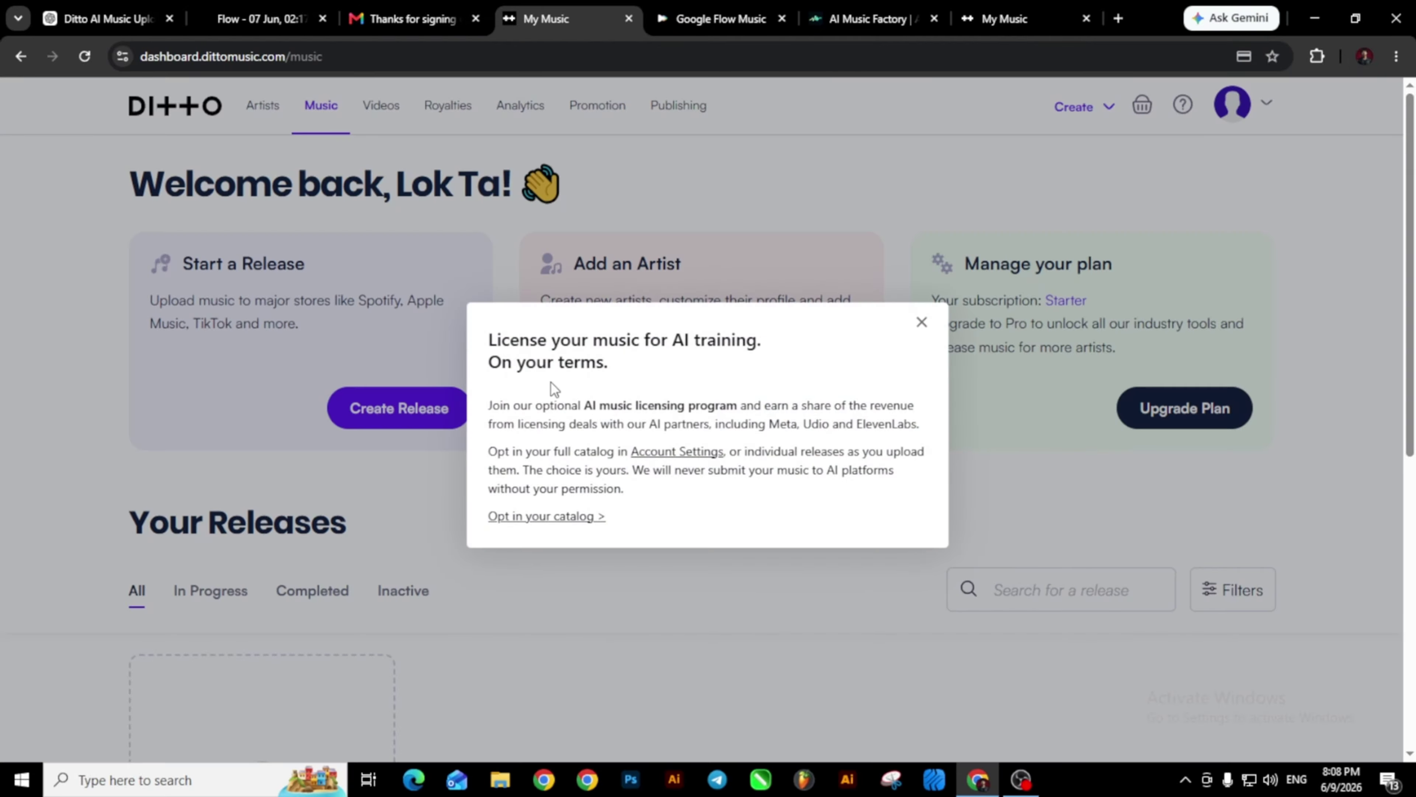
Dismiss the AI licensing announcement and start creating a new music release.
click(922, 324)
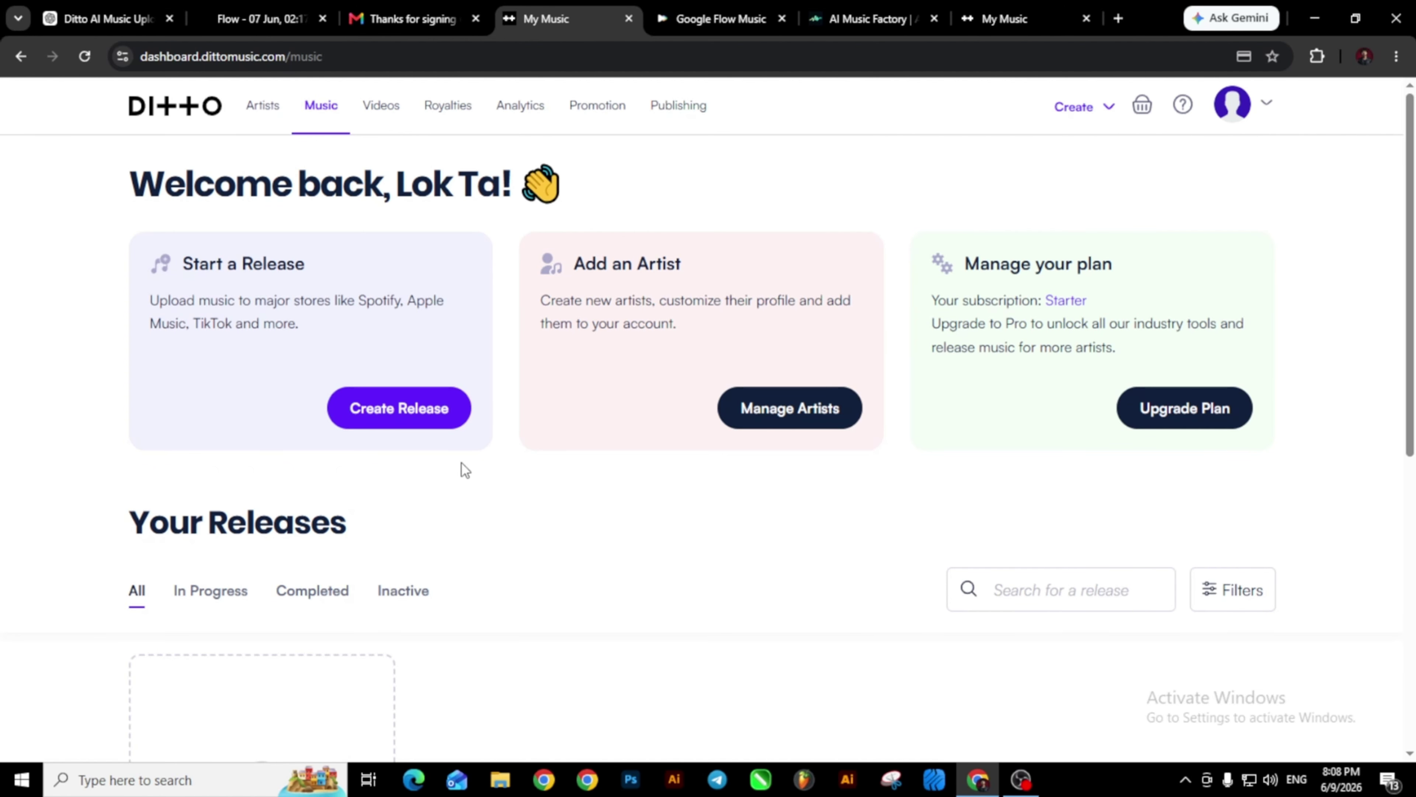
scroll(465, 470, down, 3)
scroll(465, 469, up, 1)
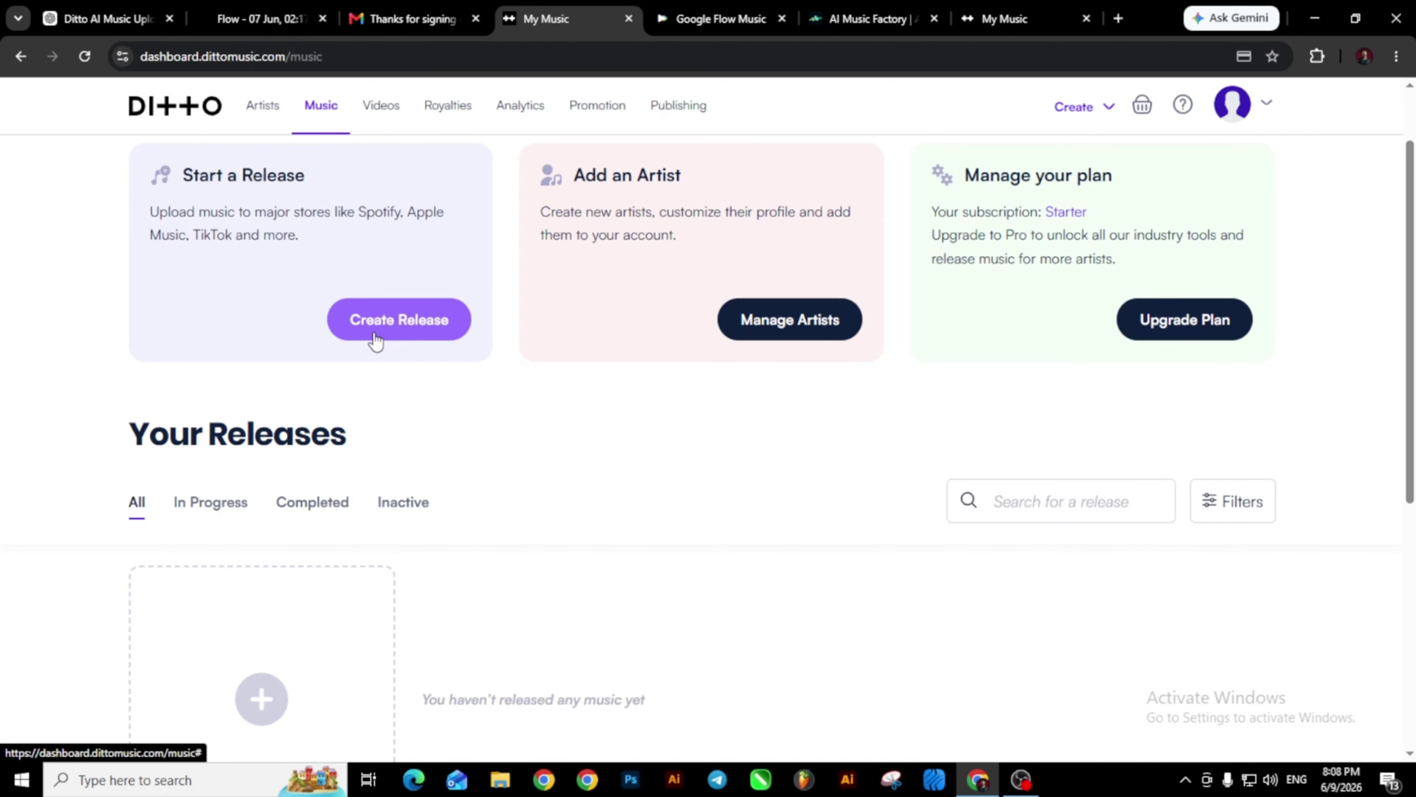
click(389, 332)
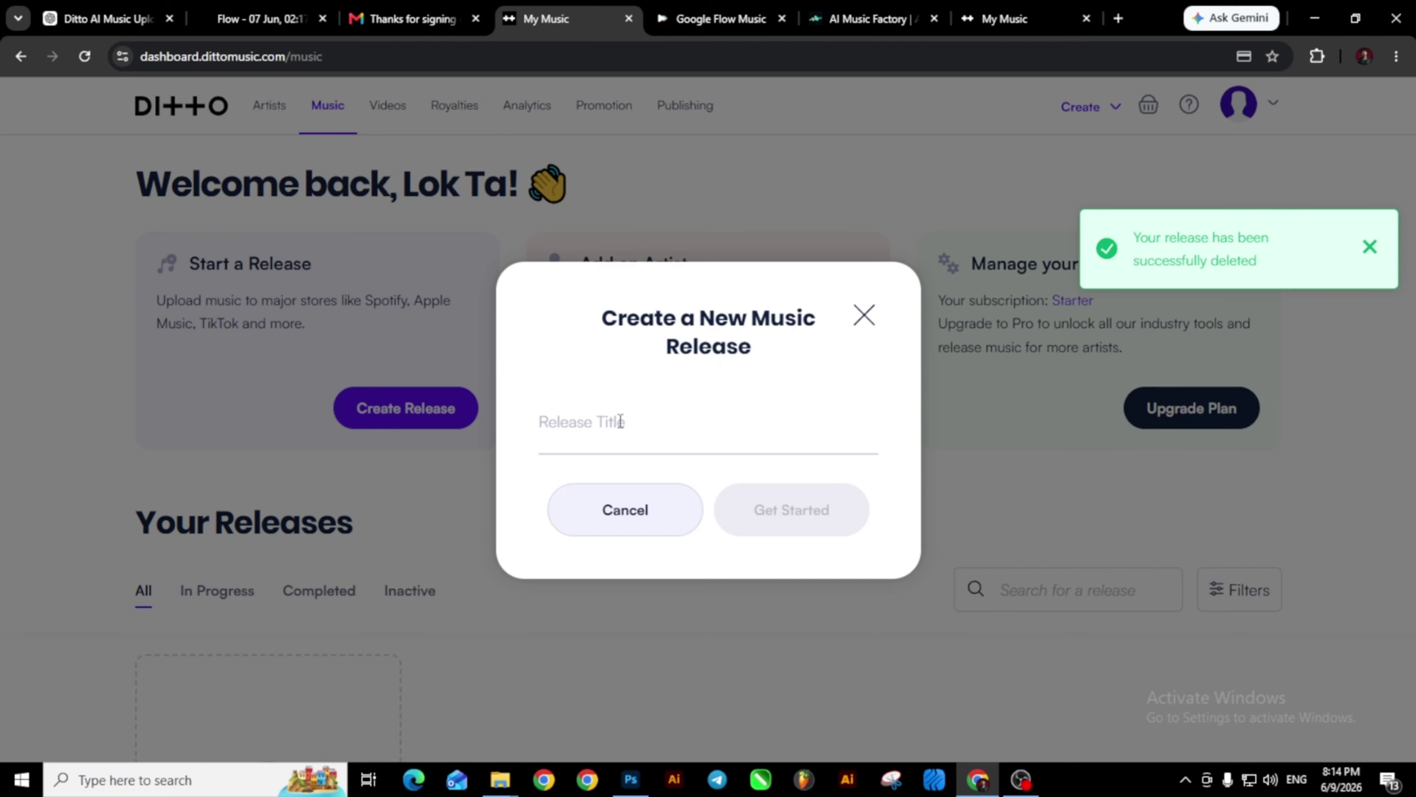
Copy the Mixdown audio file's name and paste it as the release title 'Last Message'.
mouse_move(508, 786)
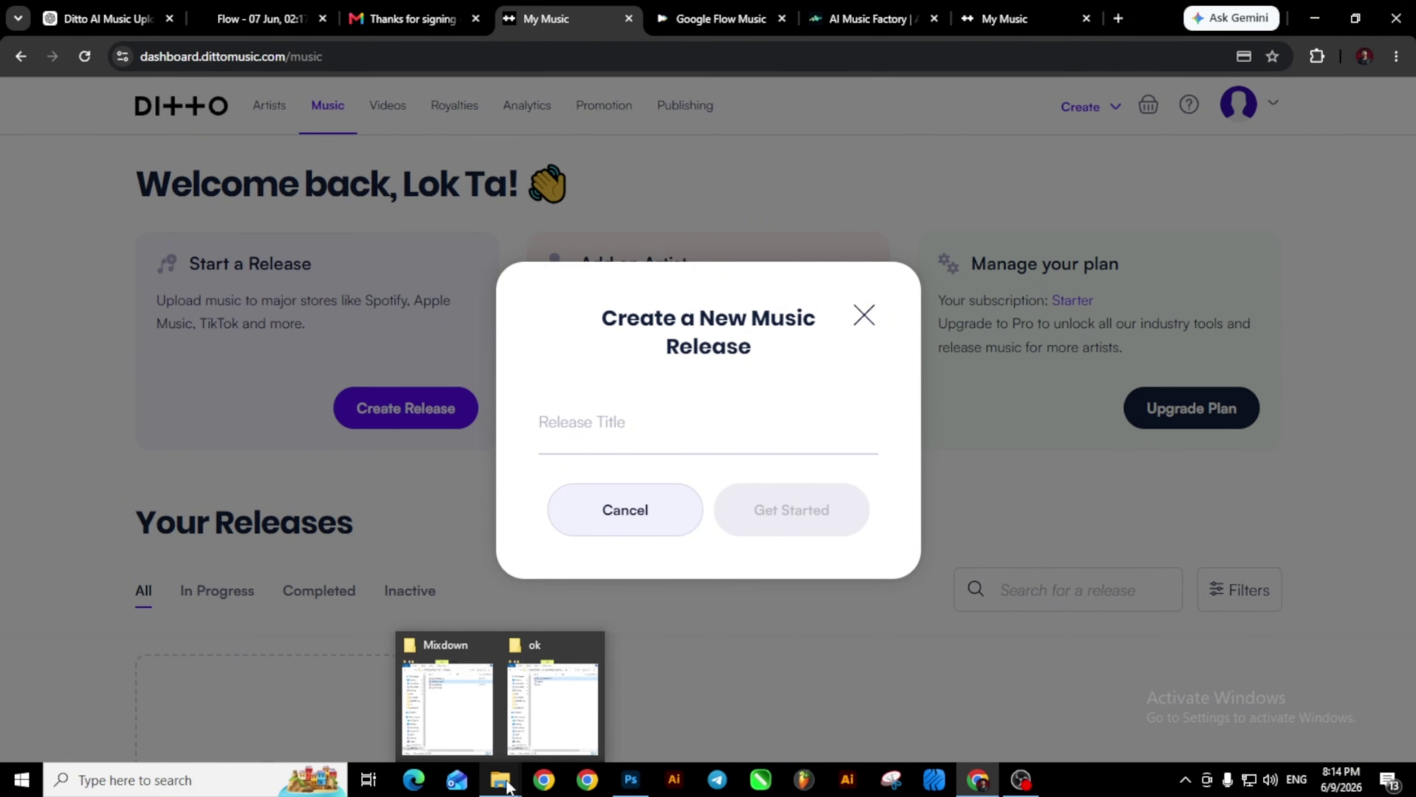
click(483, 756)
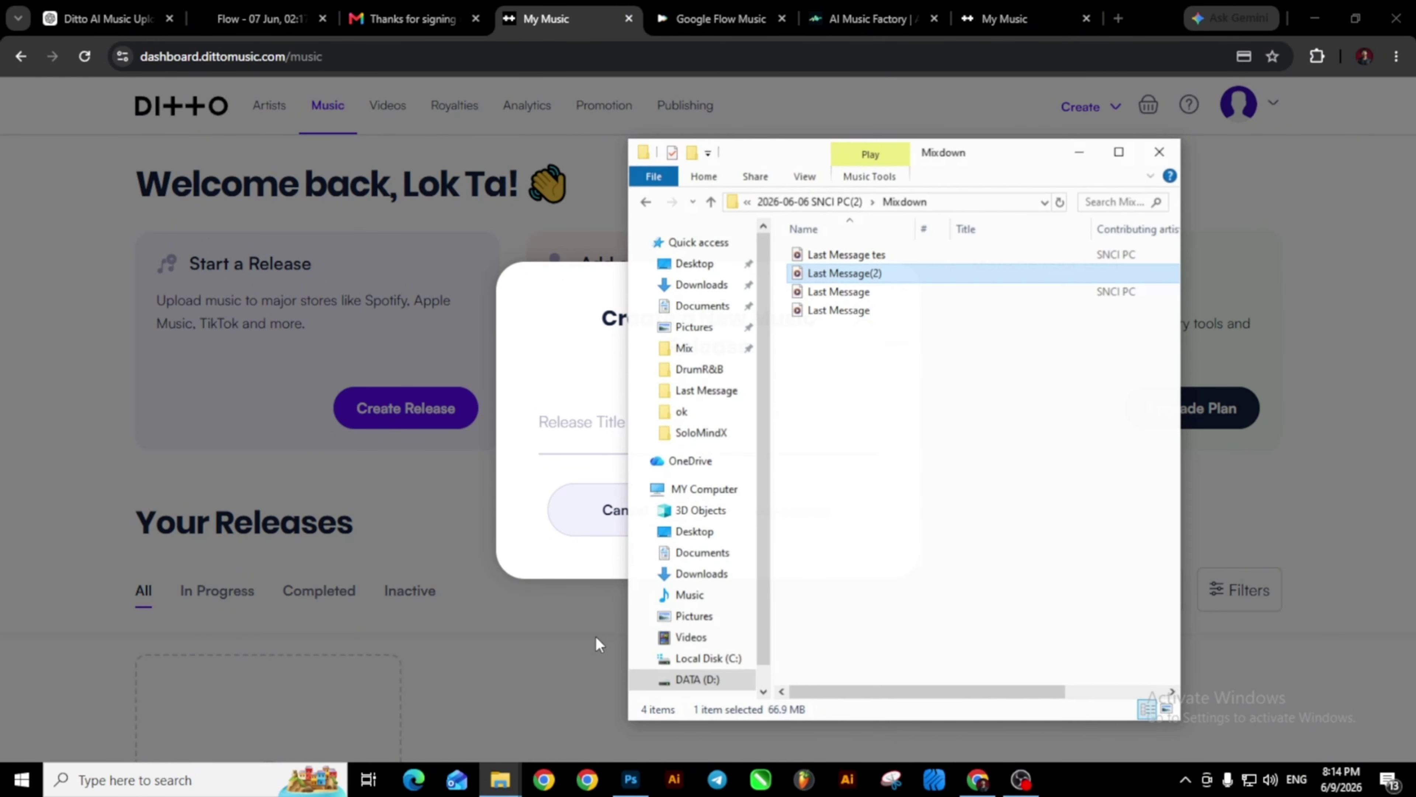
click(847, 270)
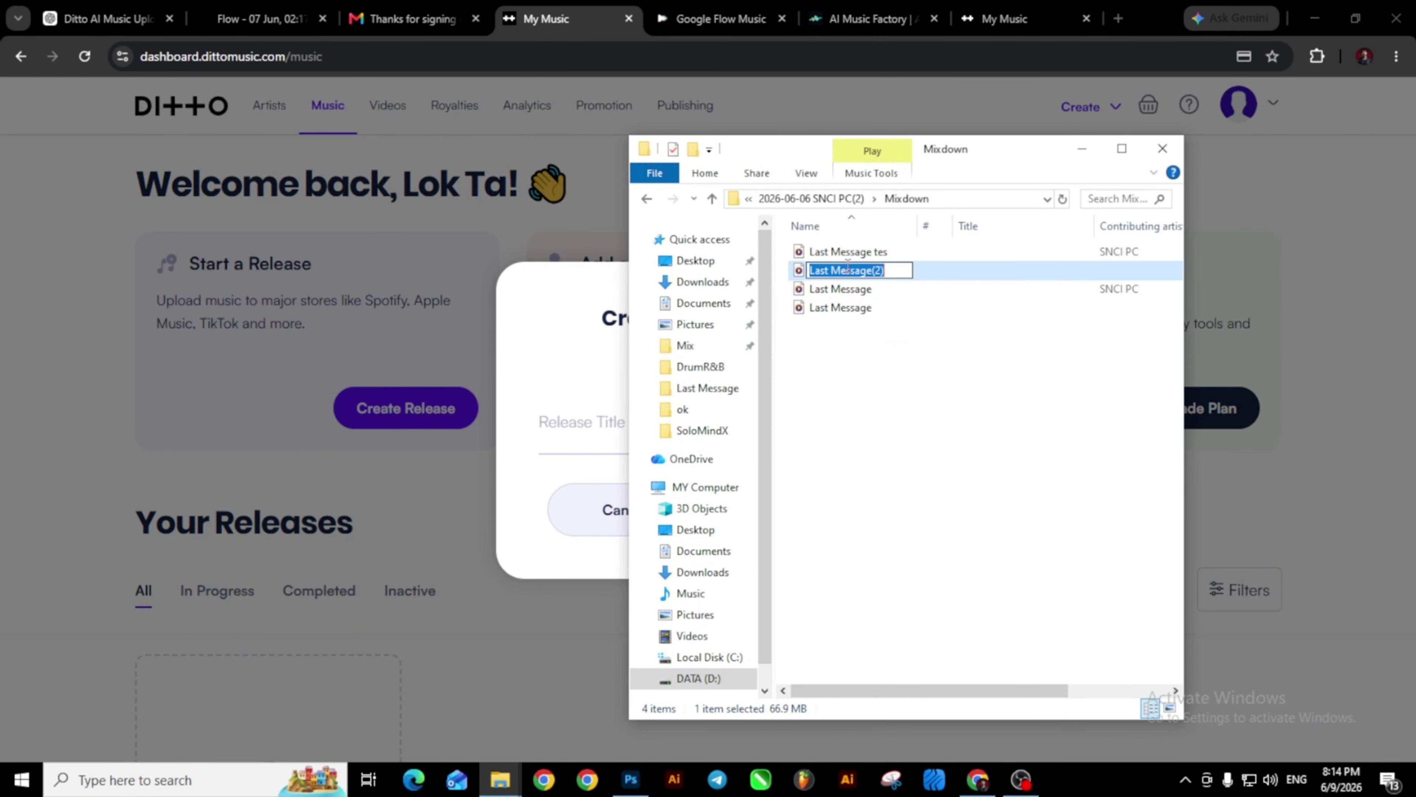
right_click(847, 268)
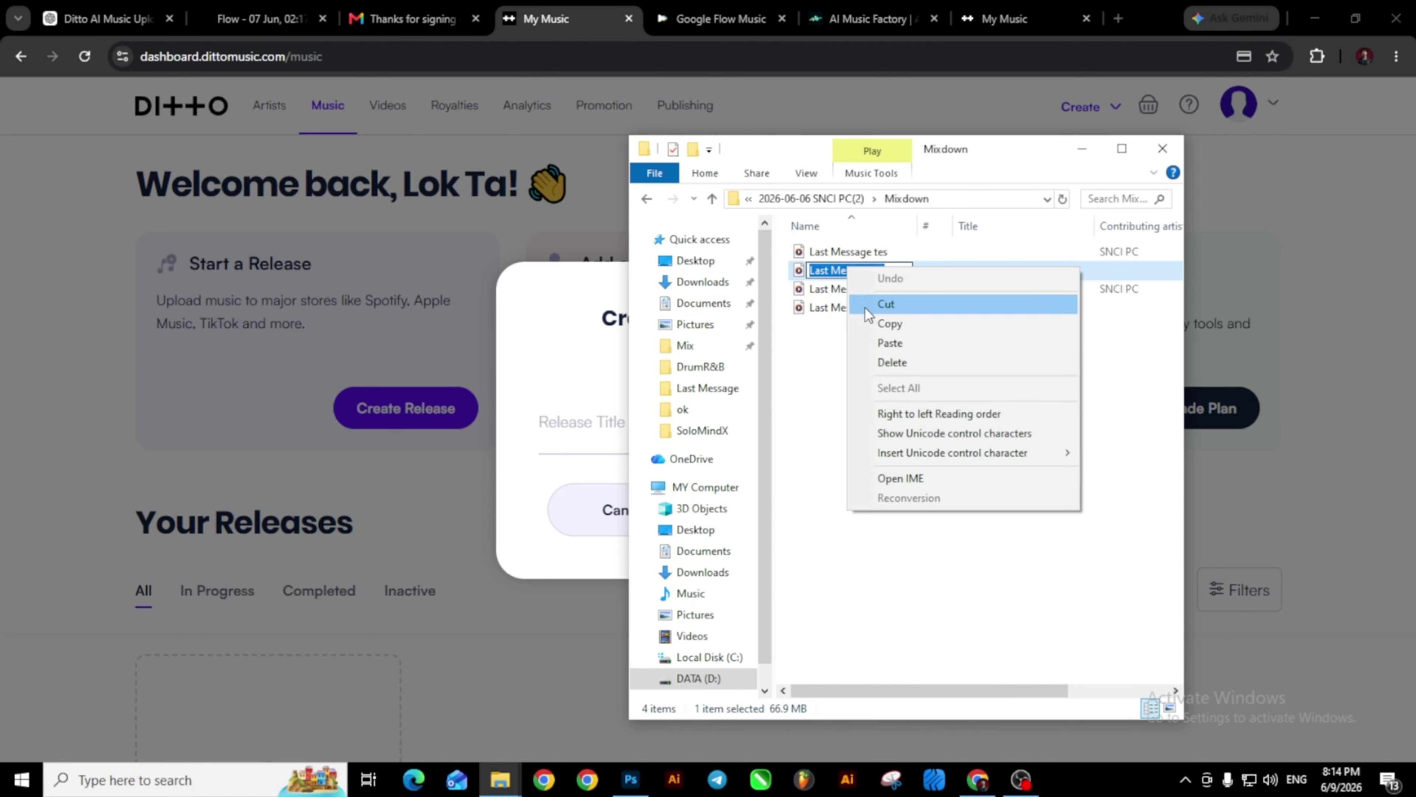
click(880, 329)
click(1096, 155)
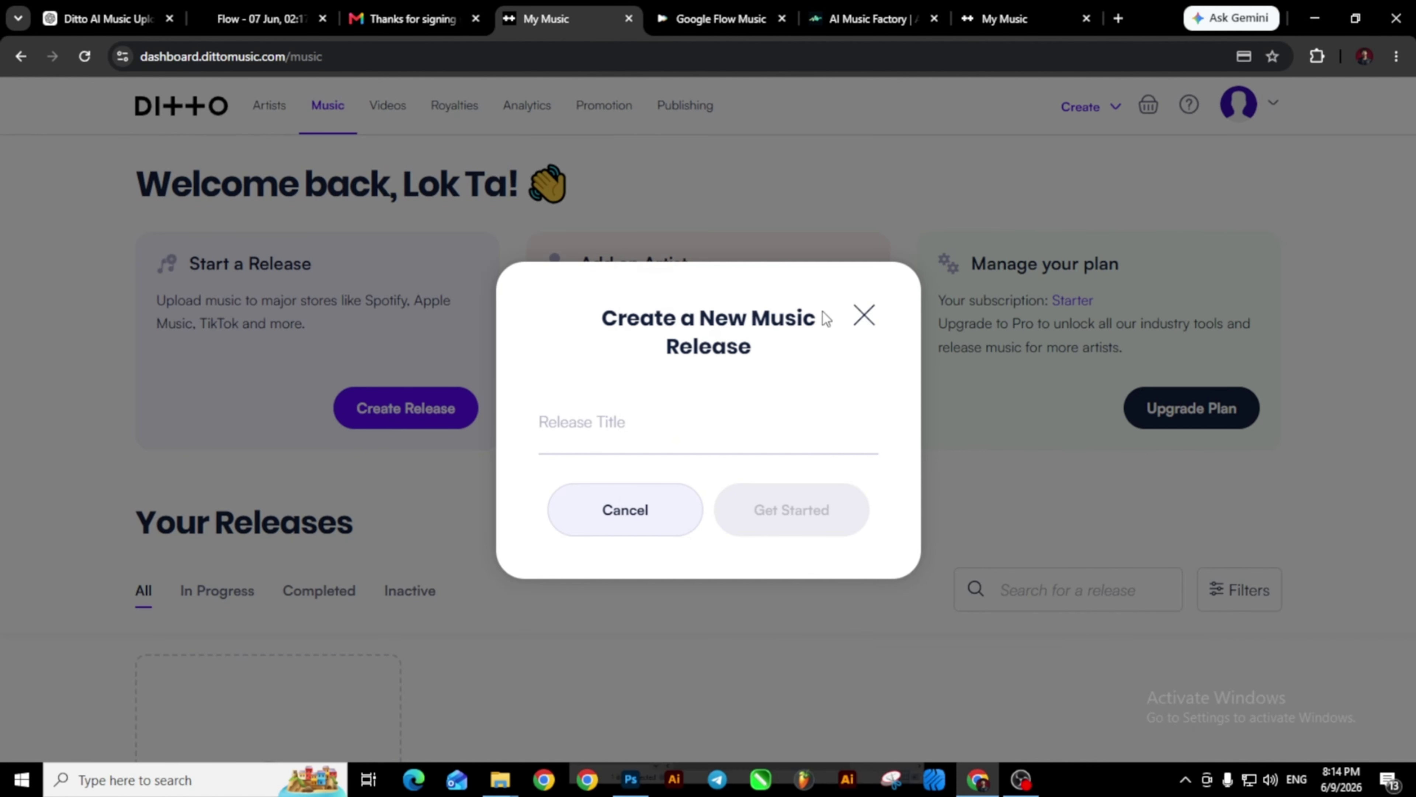
right_click(600, 424)
click(636, 524)
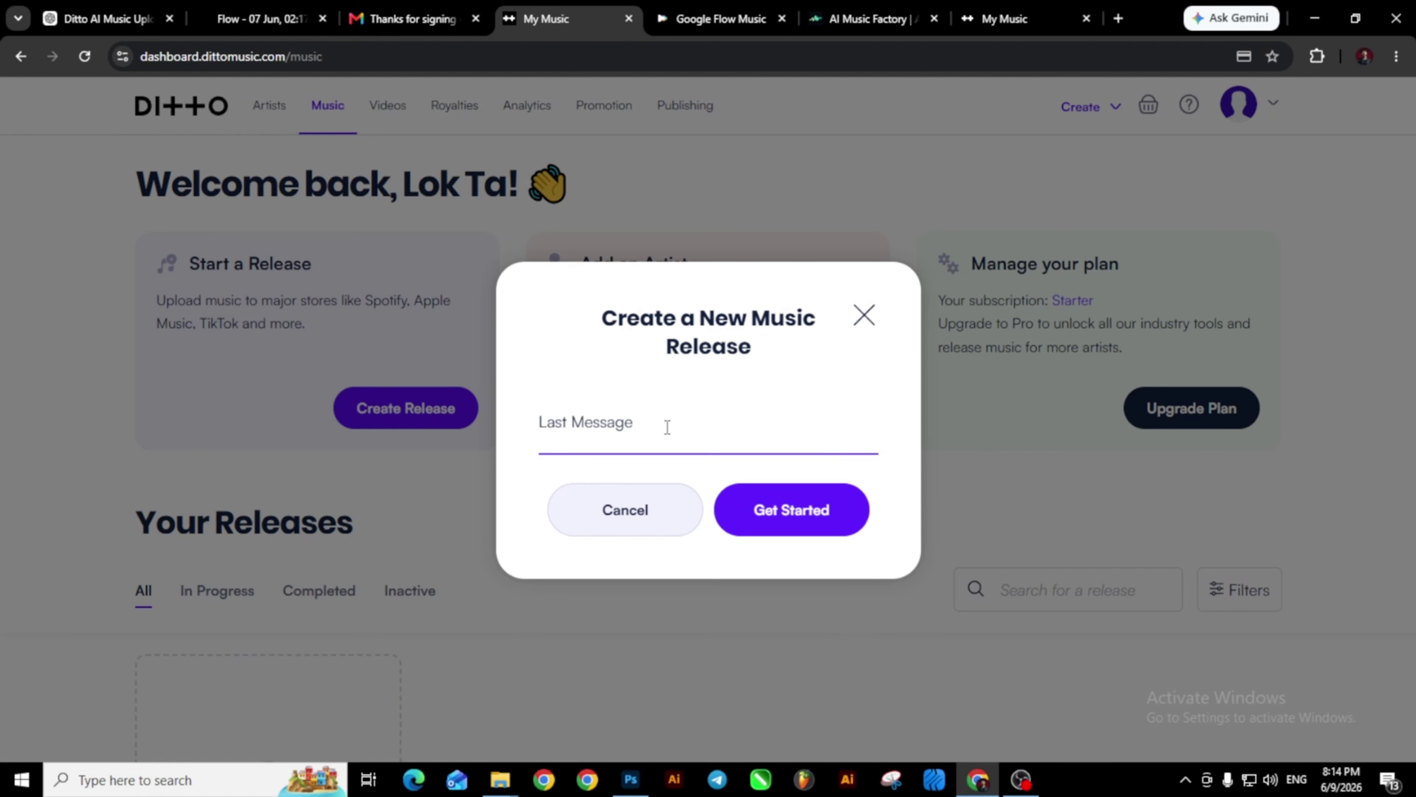
Create the release and drag the Last Message audio file from Mixdown onto the upload area.
click(797, 523)
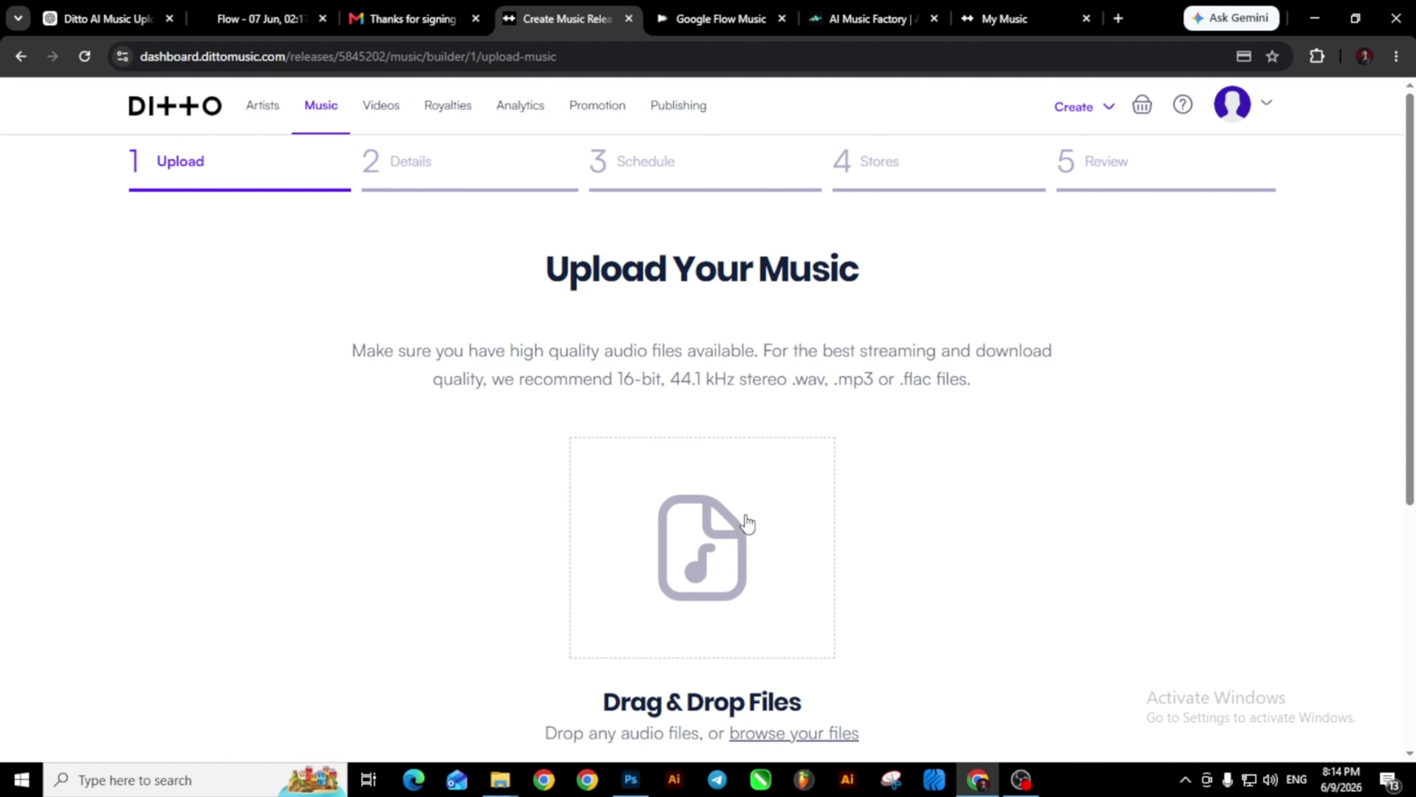
scroll(747, 522, down, 3)
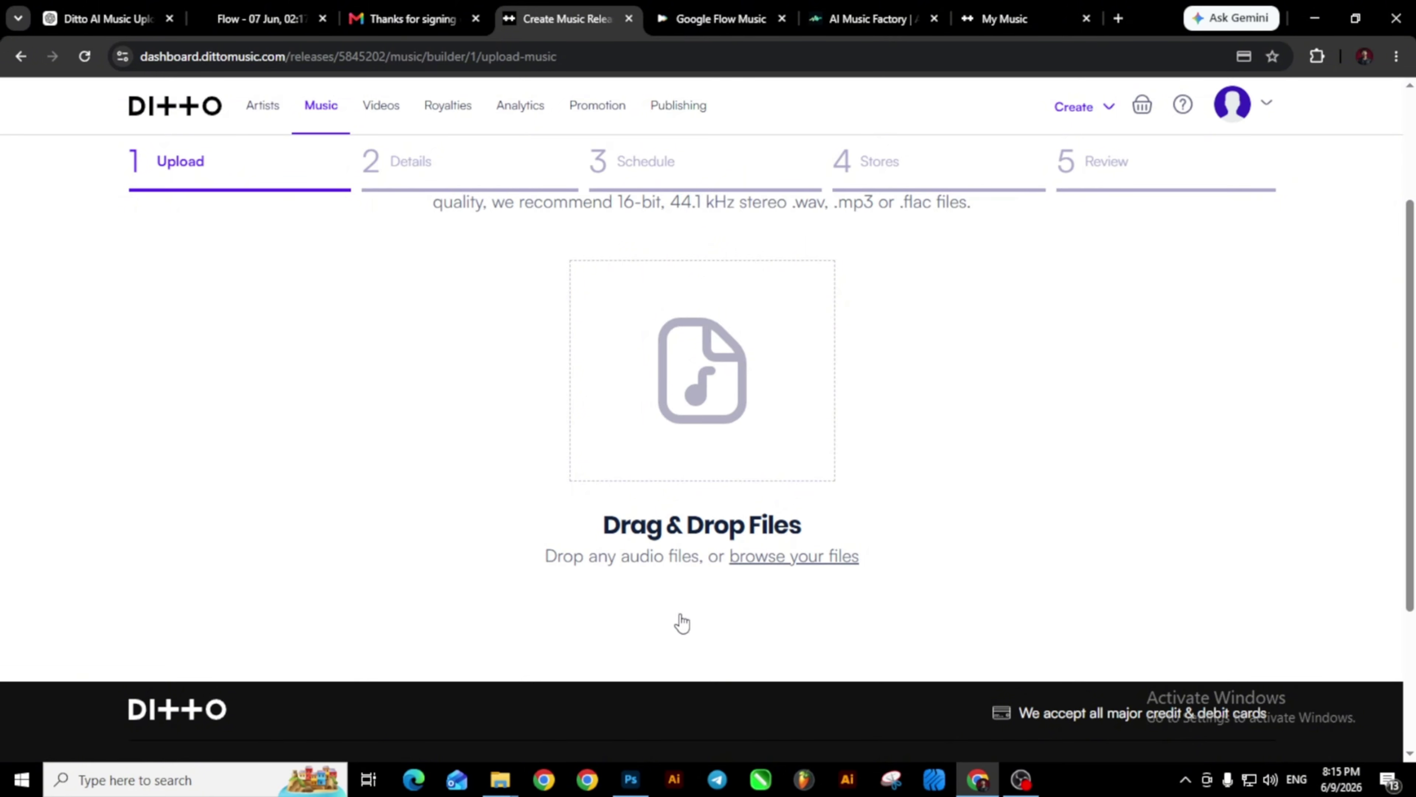
mouse_move(487, 793)
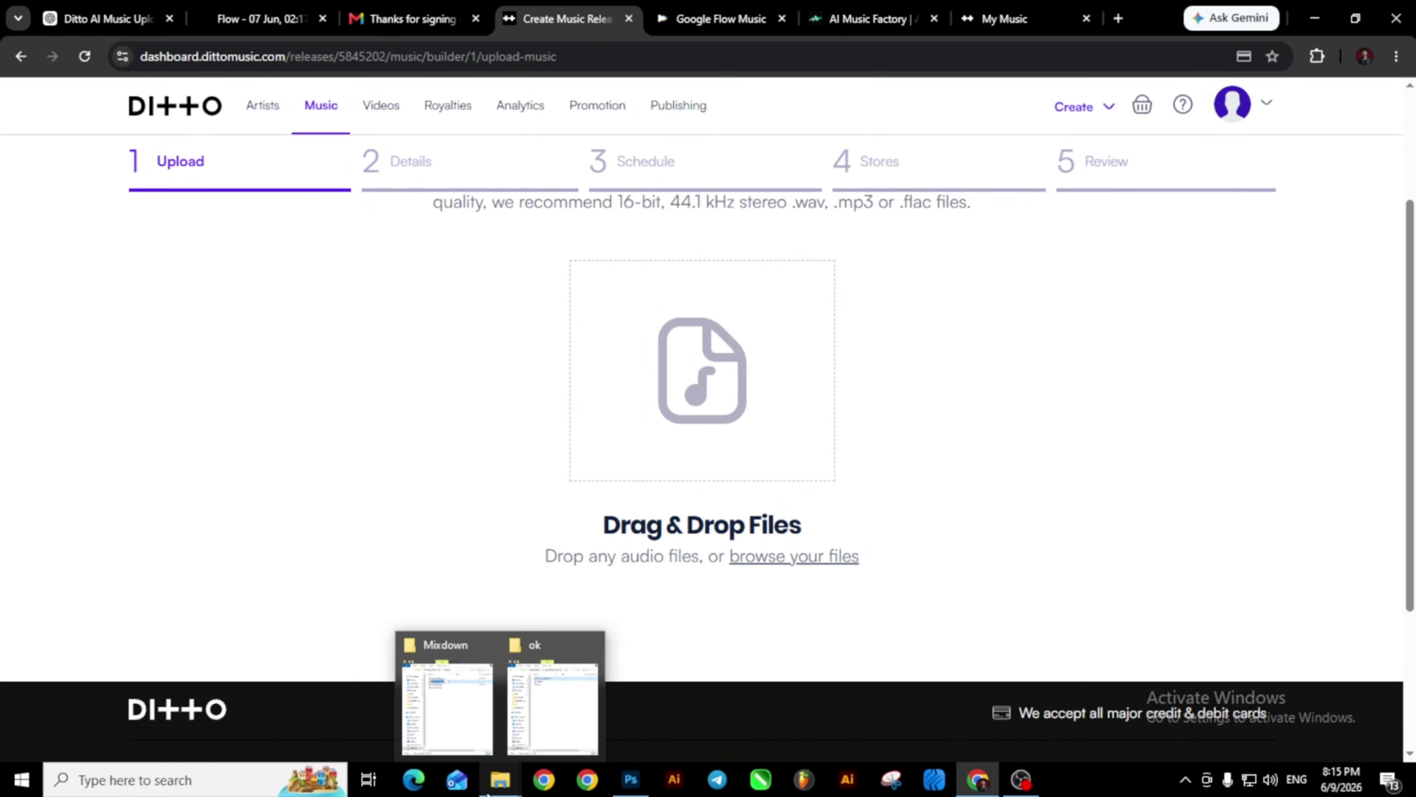
click(458, 715)
drag(800, 149, 1075, 156)
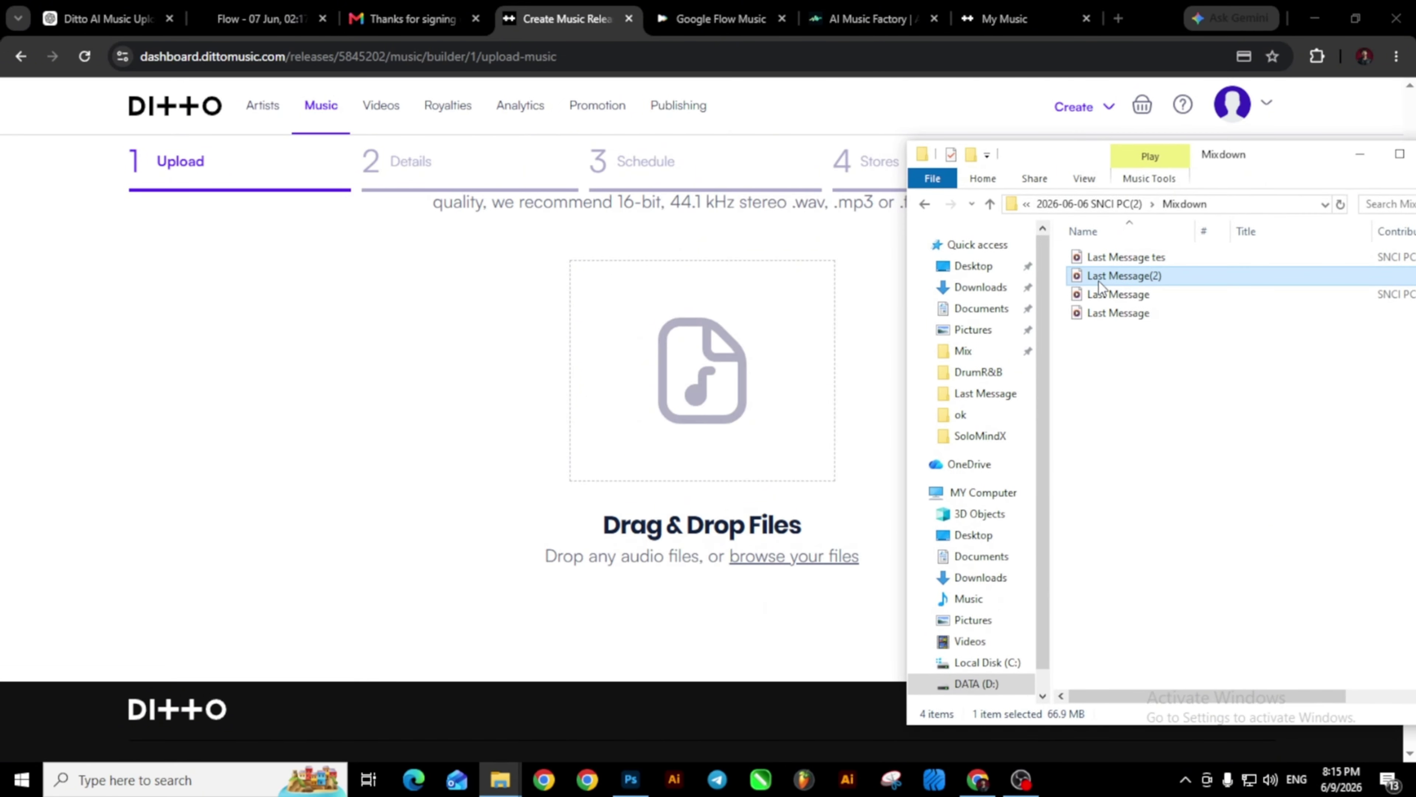
drag(1107, 277, 707, 394)
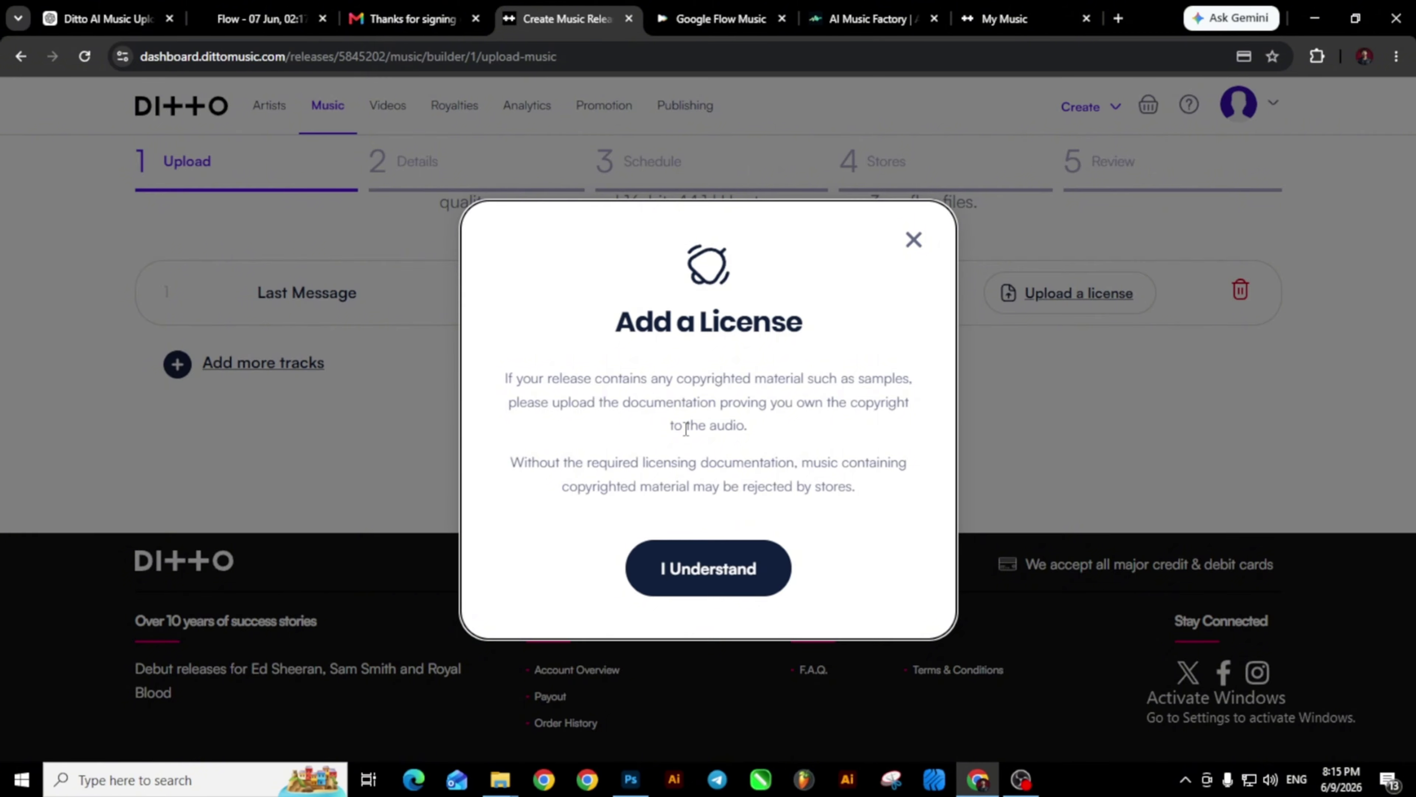
Acknowledge the licensing notice and continue to the cover artwork upload page.
click(689, 583)
click(721, 453)
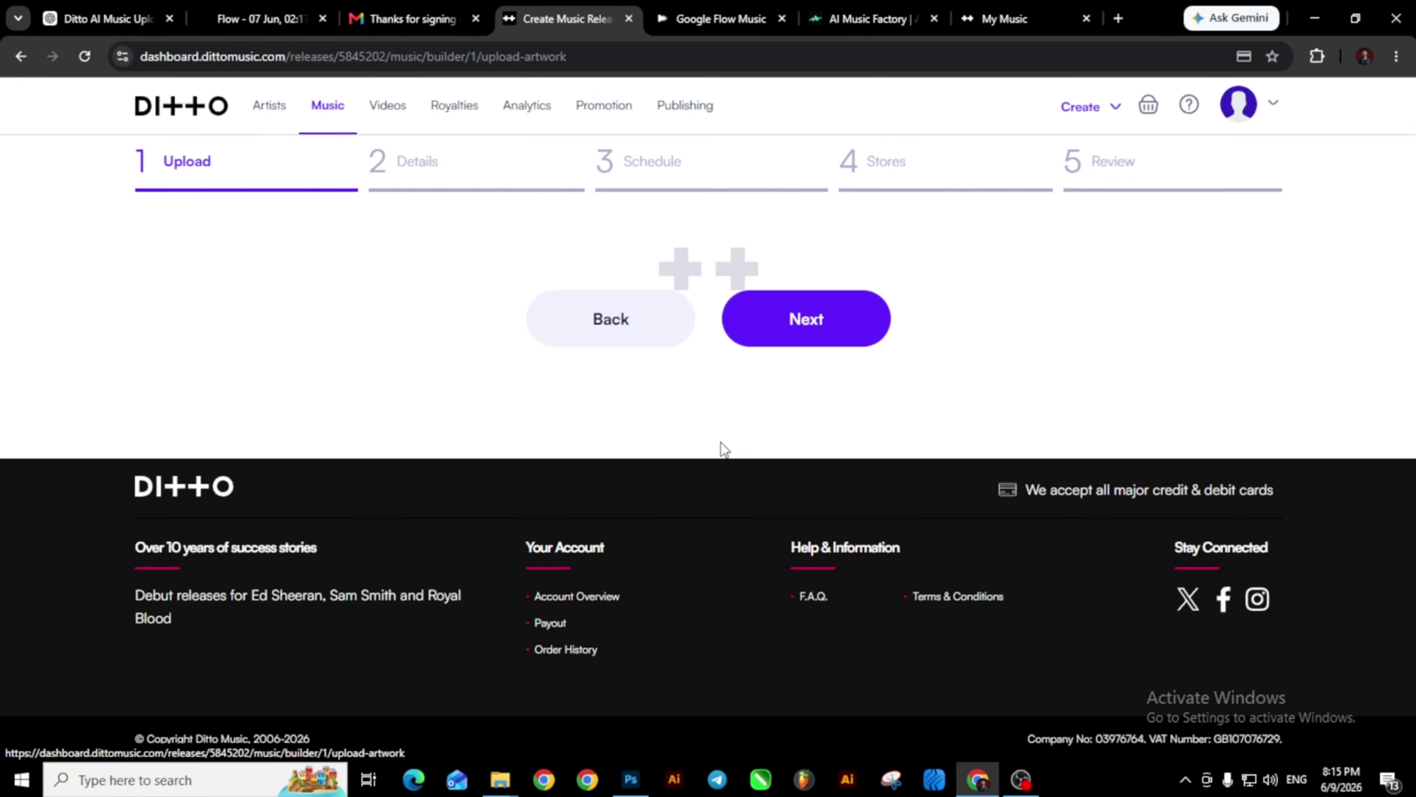
scroll(459, 373, down, 4)
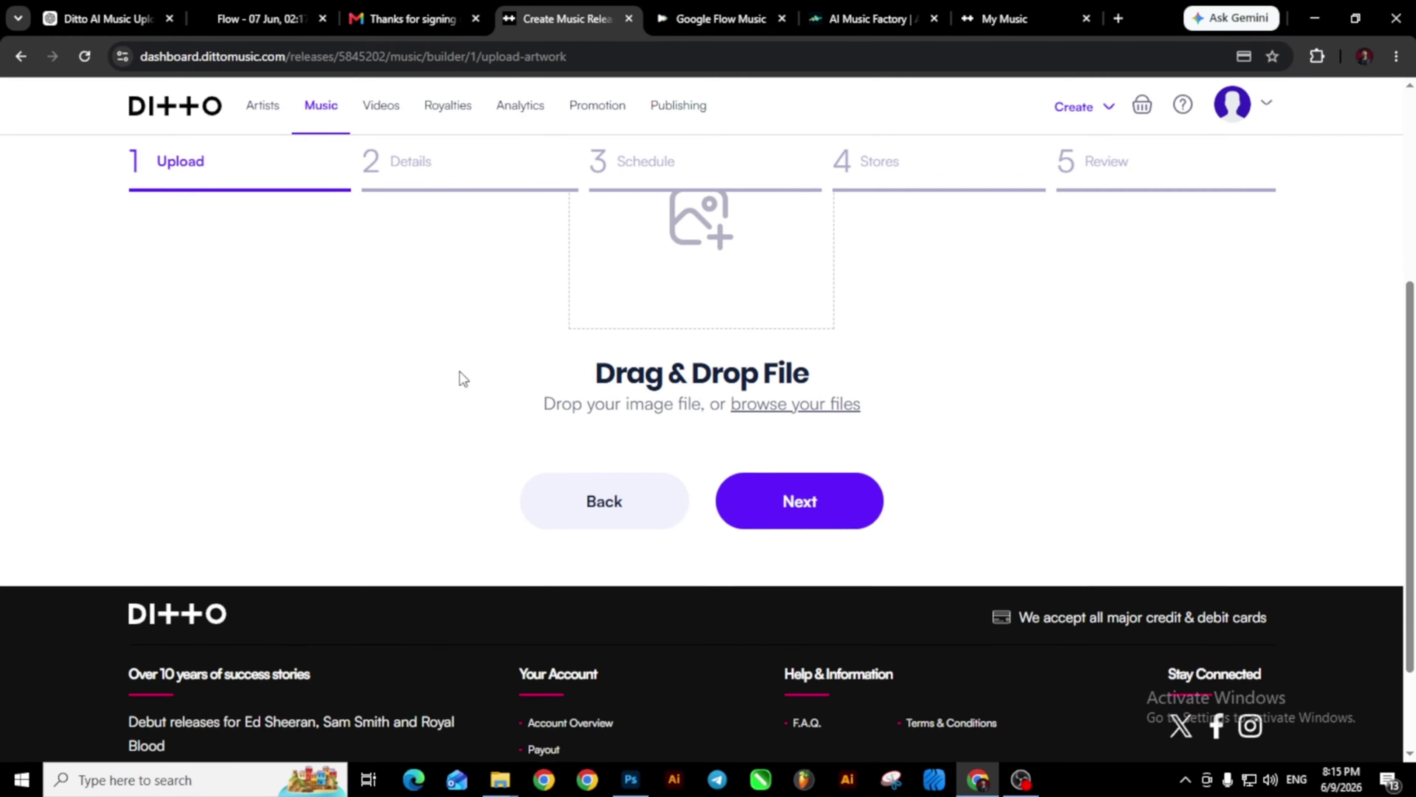
scroll(459, 372, up, 3)
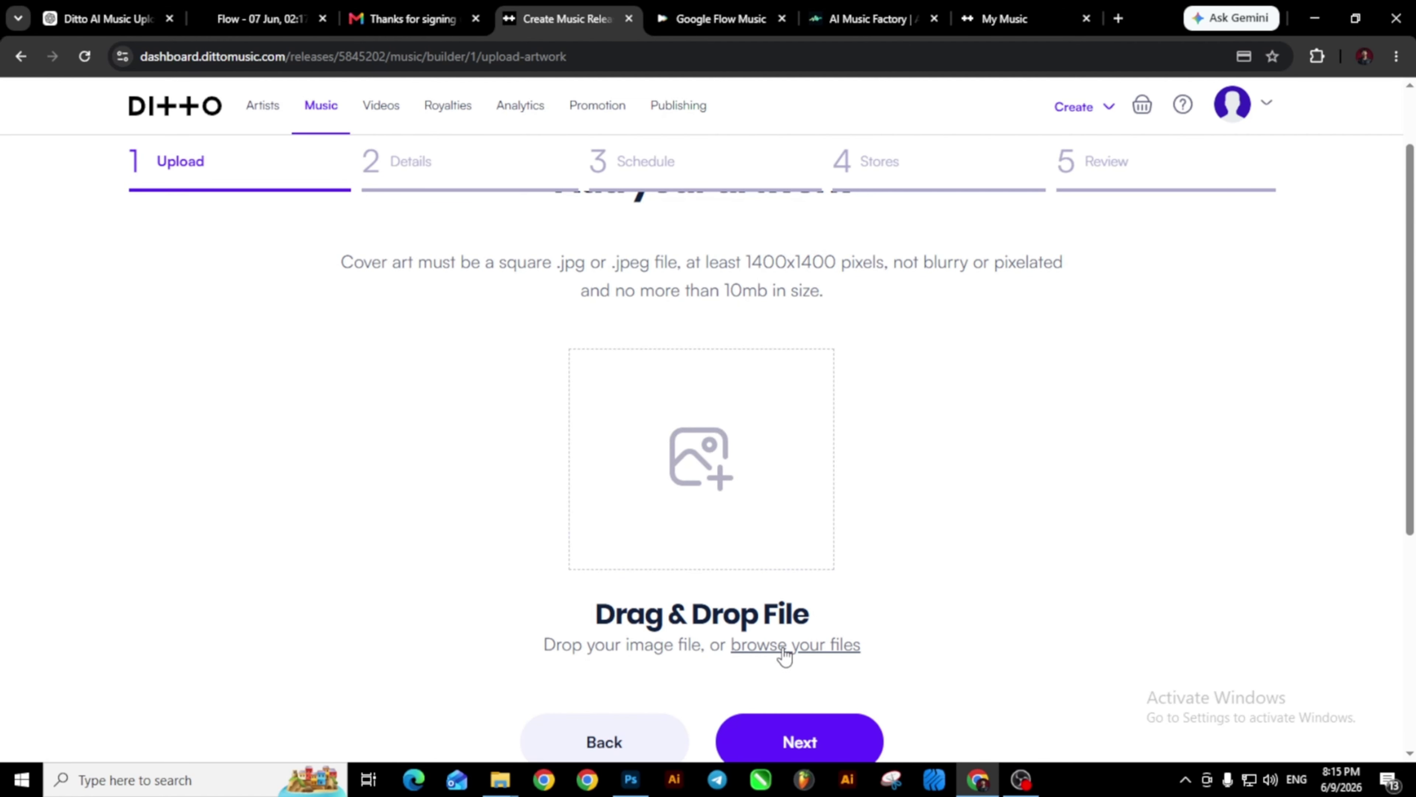
Create a new 1400 x 1400 px Photoshop document via File > New.
click(631, 779)
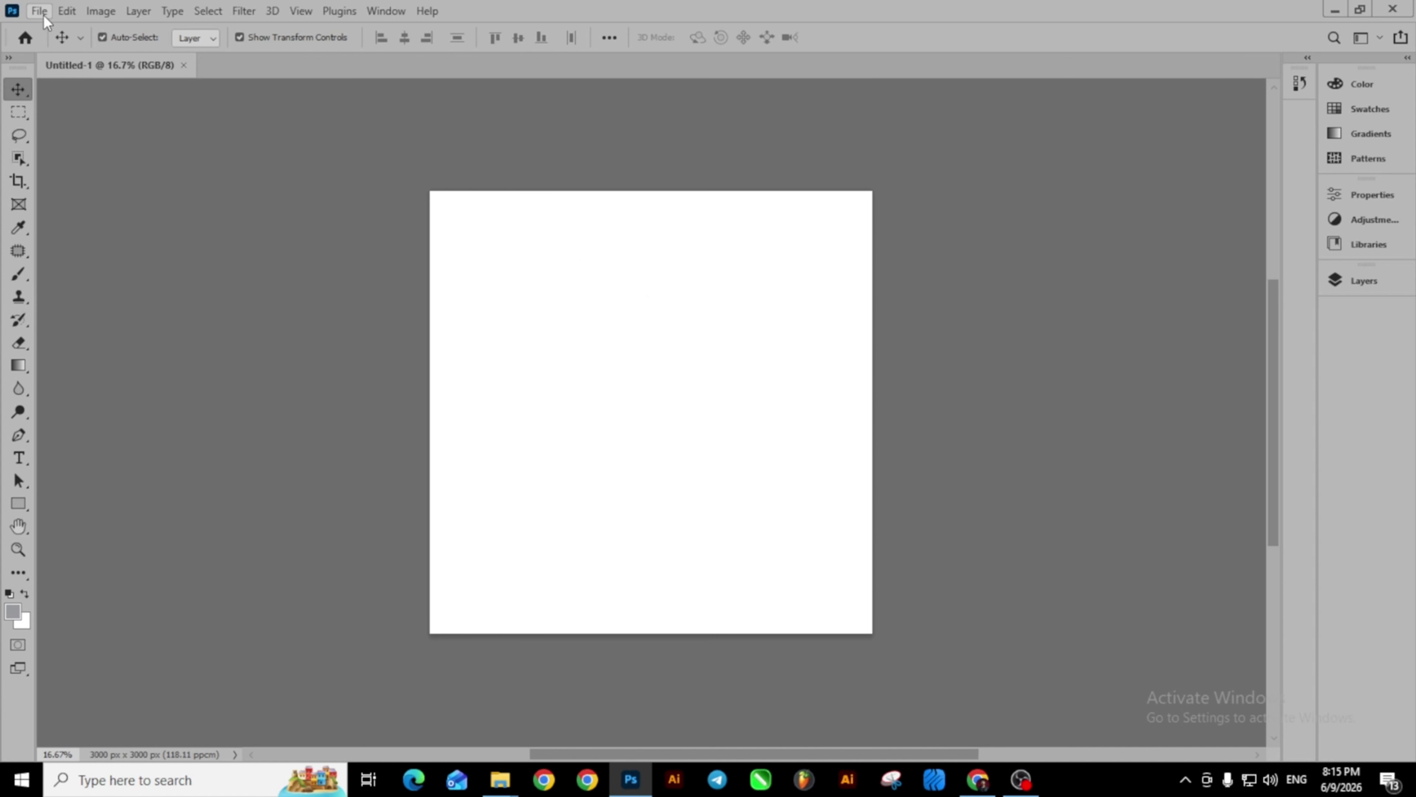
click(40, 13)
click(58, 29)
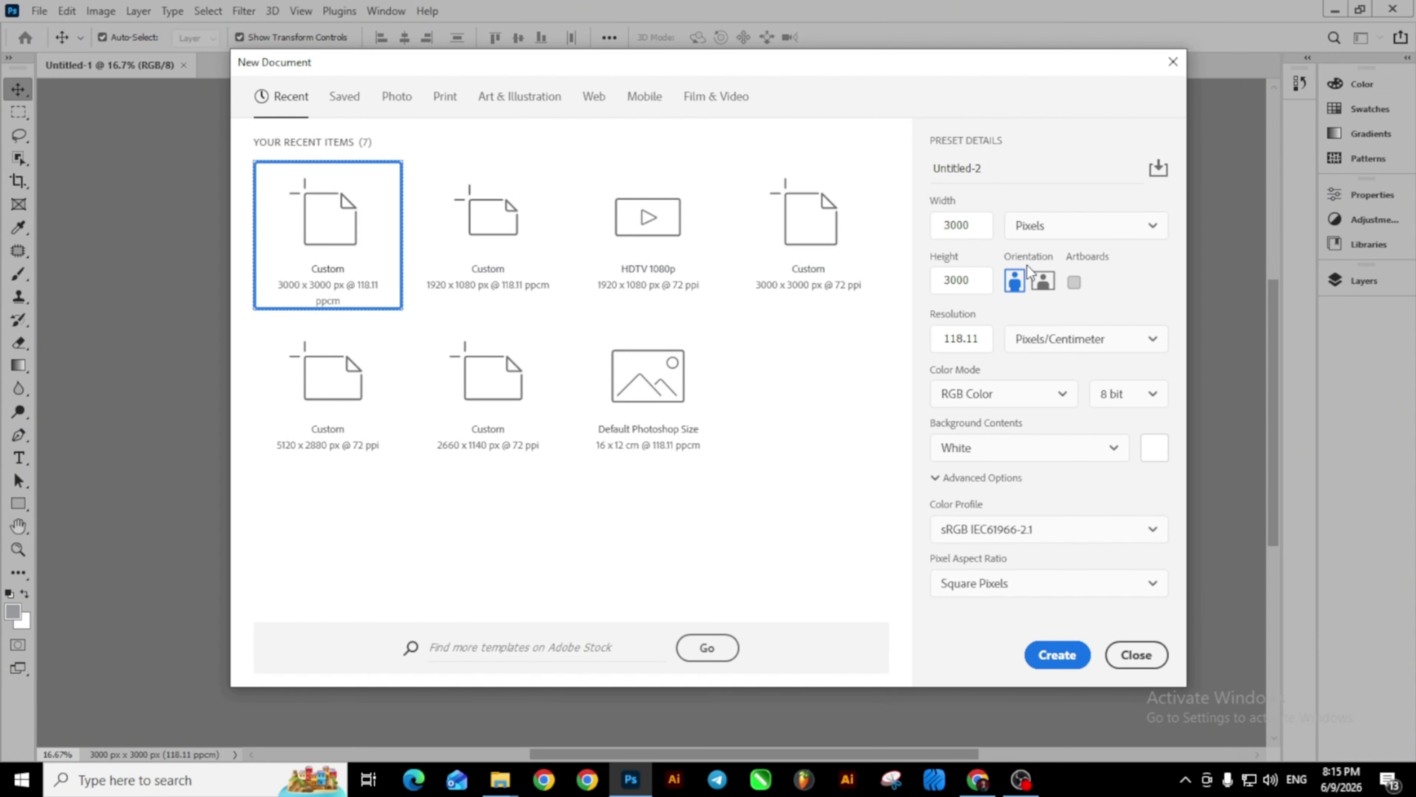
click(984, 220)
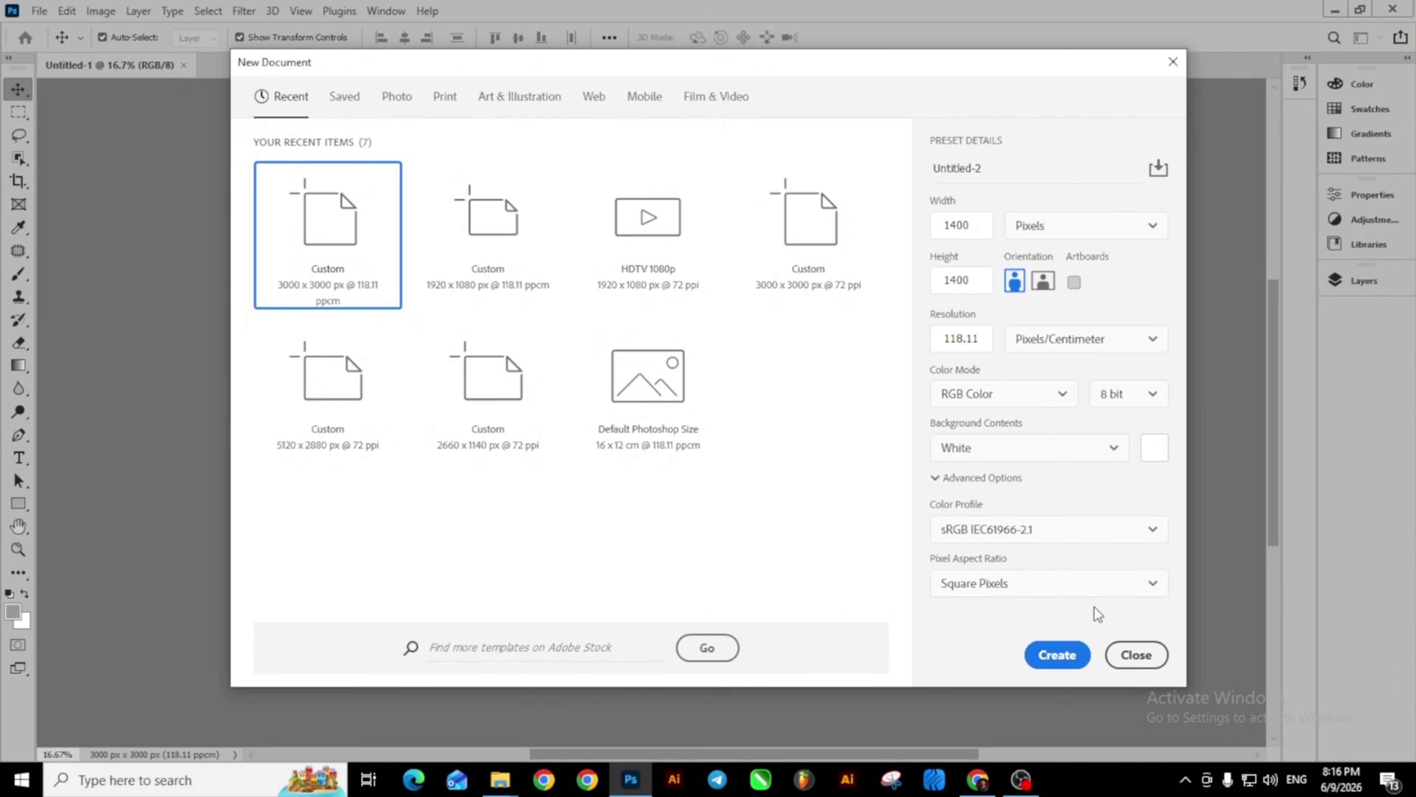
click(1055, 655)
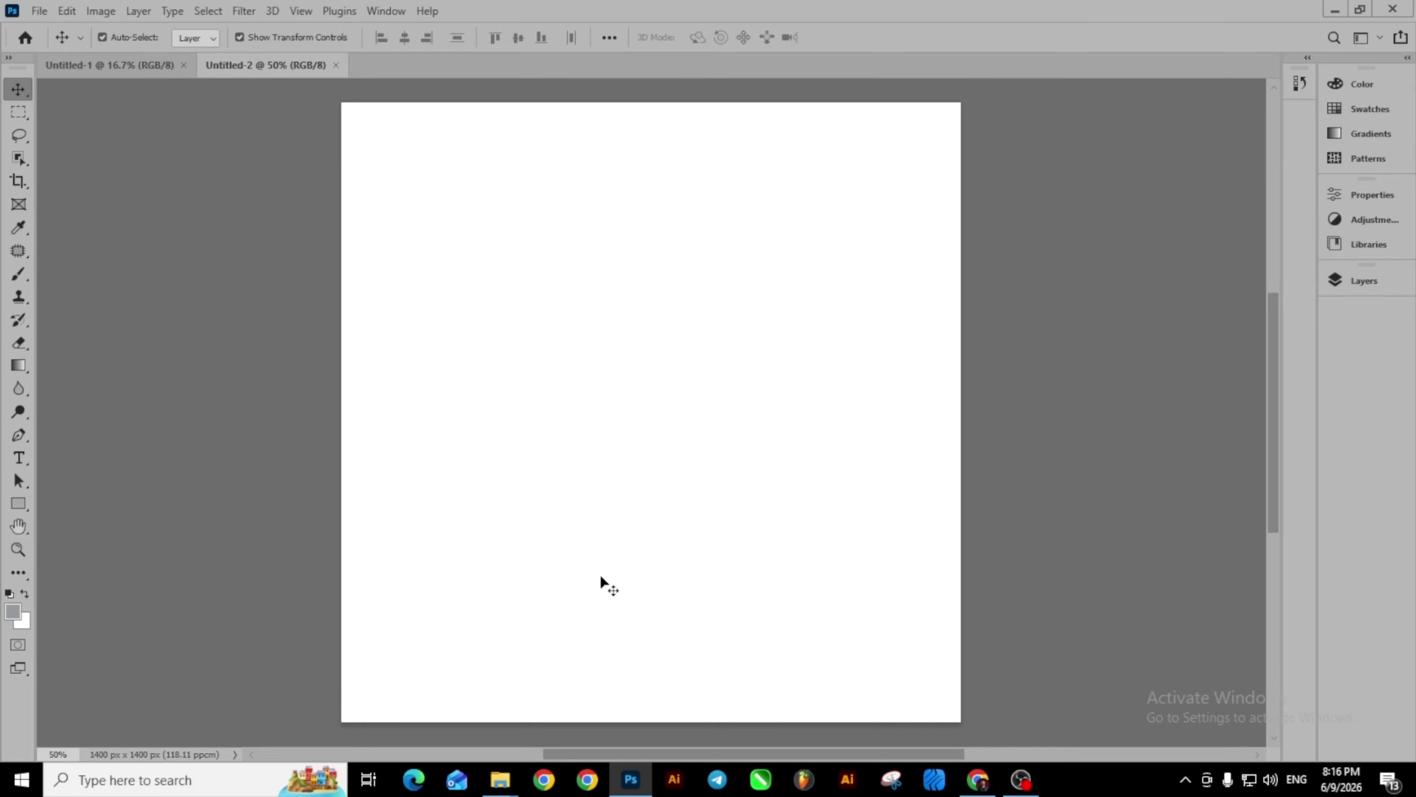
Find the LAST MESSAGE album cover in the Last Message folder and drag it onto the Photoshop canvas.
mouse_move(493, 792)
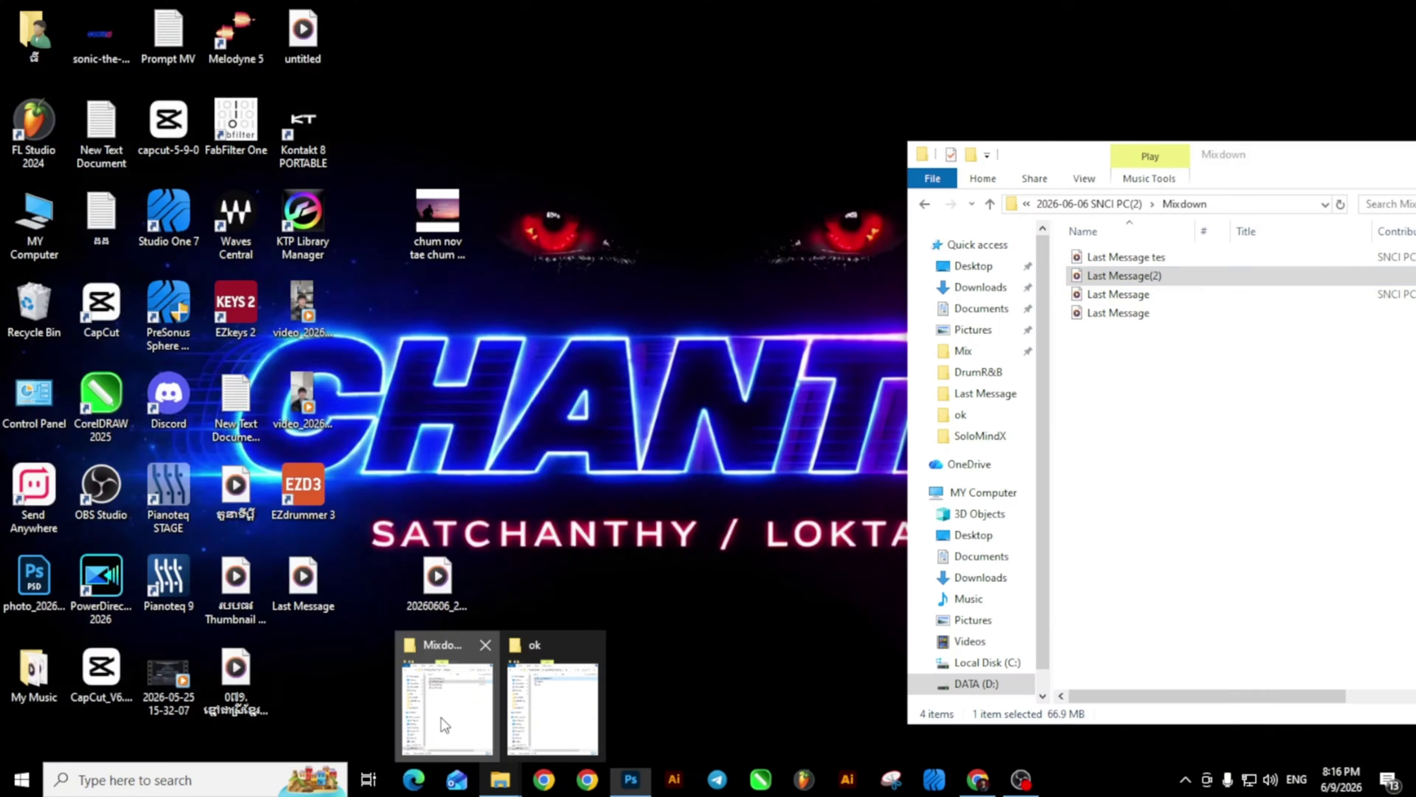
click(442, 711)
click(923, 205)
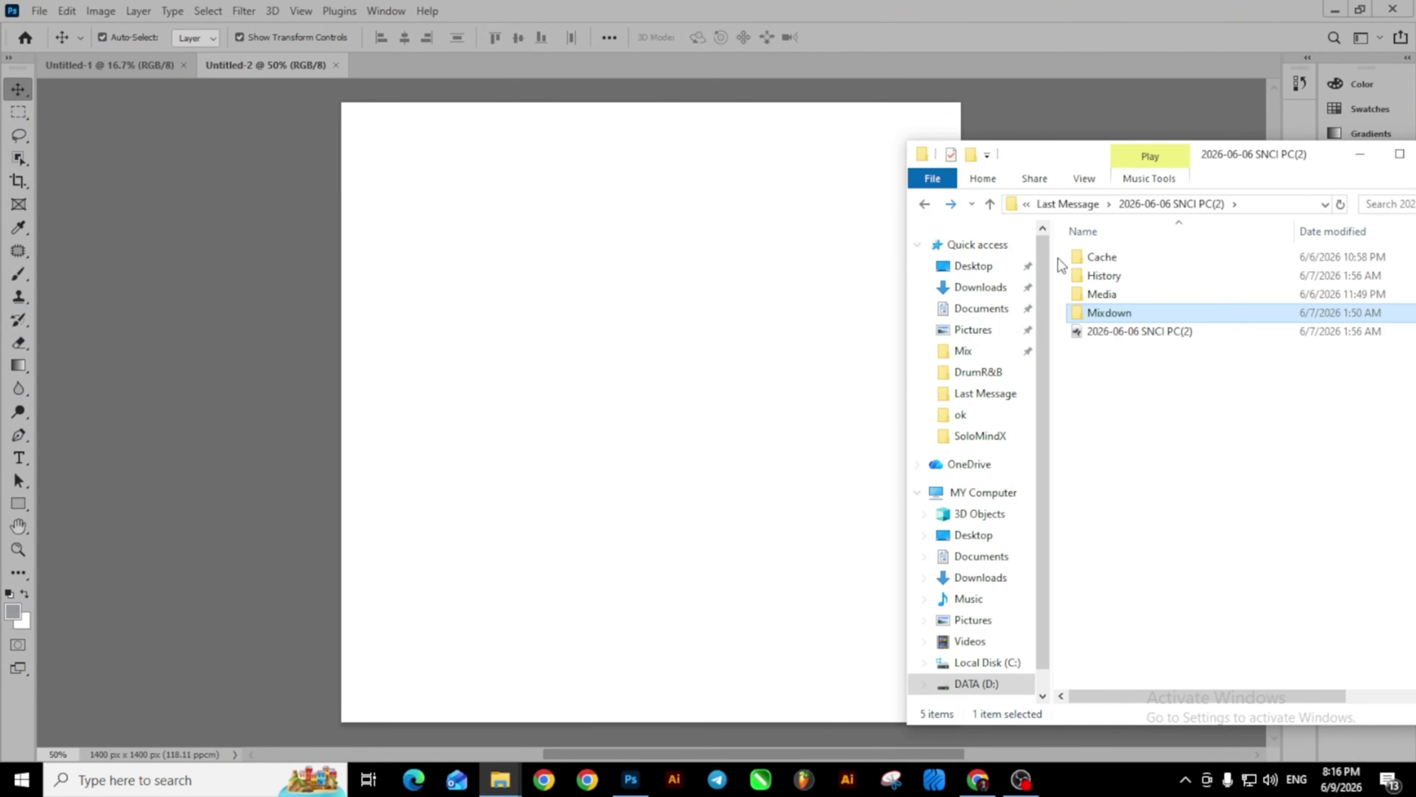
click(928, 204)
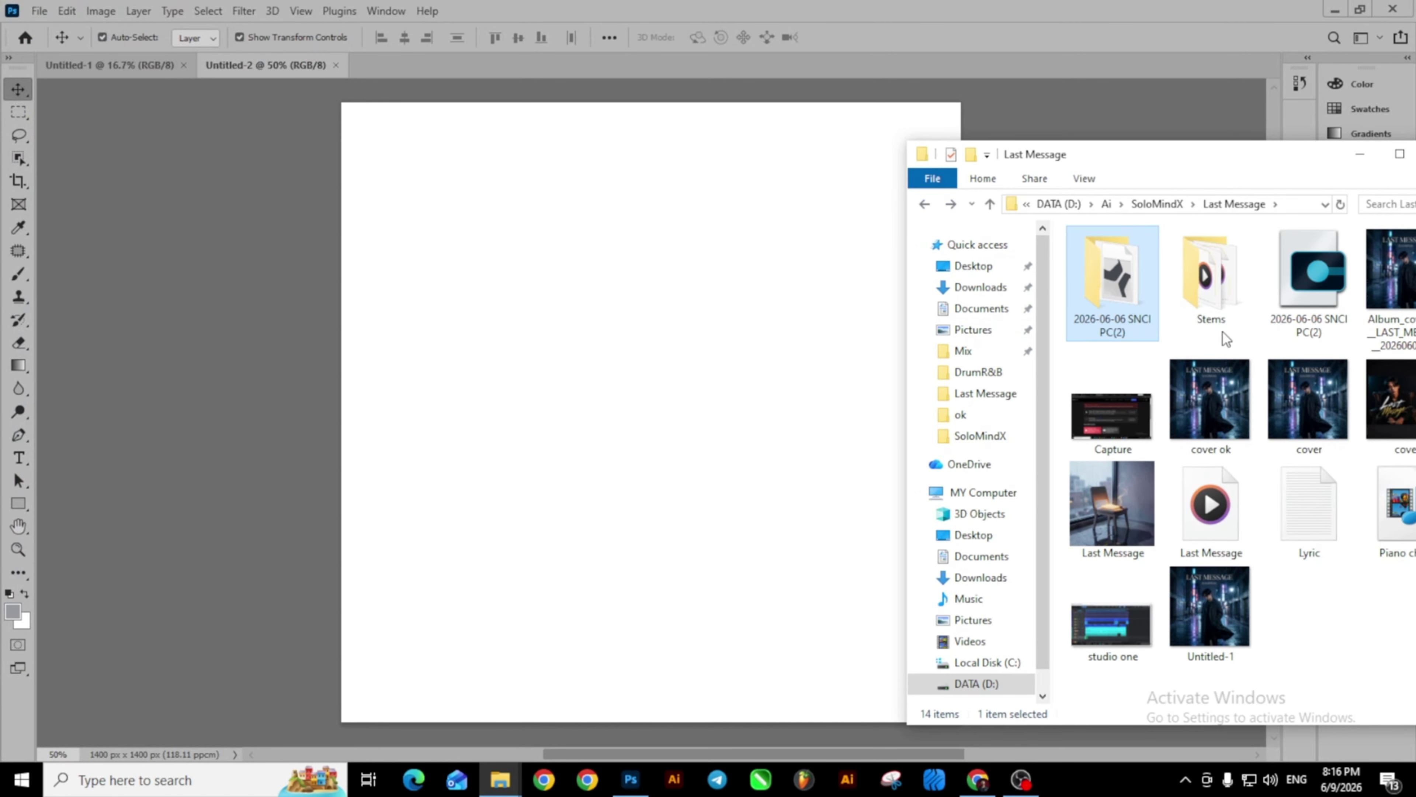
drag(1189, 165, 1018, 121)
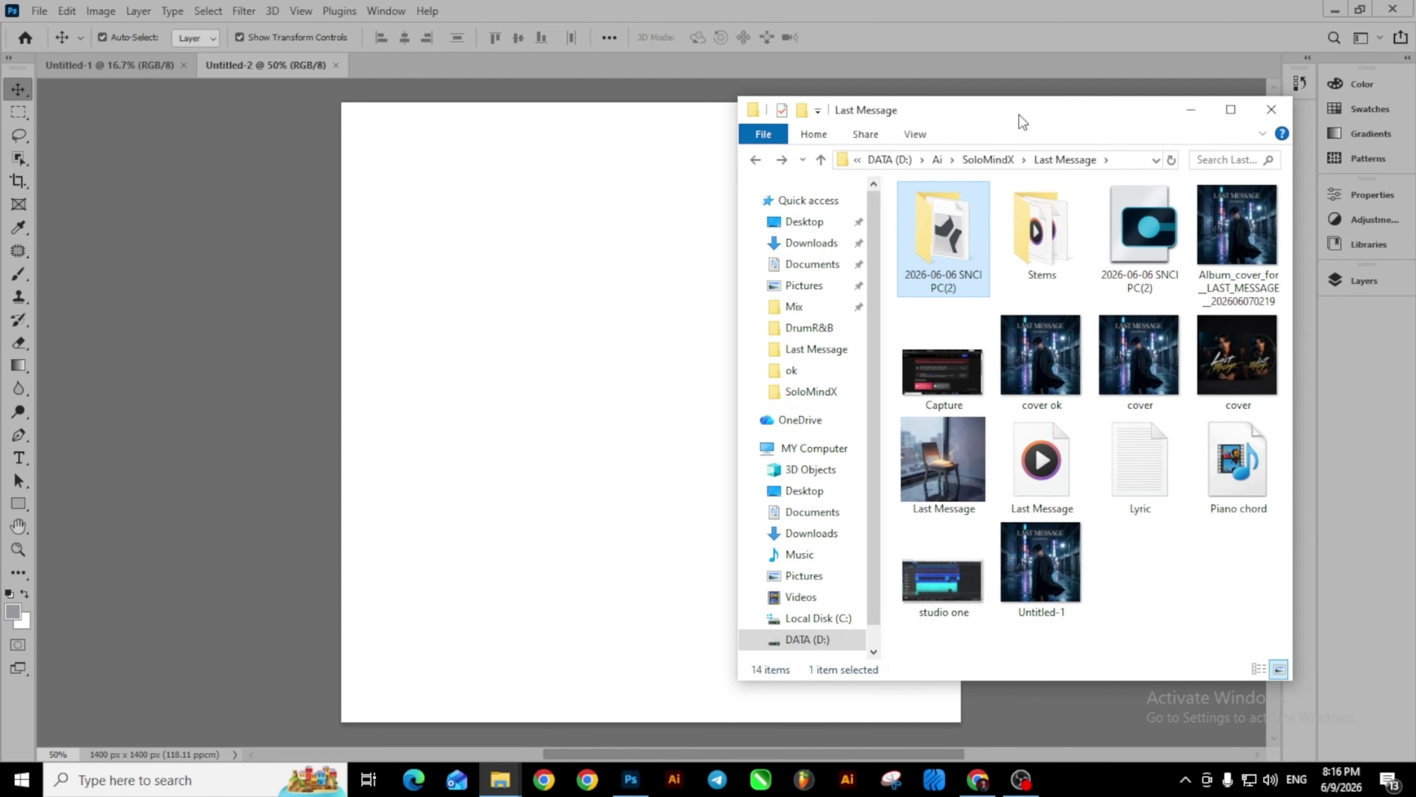
click(1235, 241)
double_click(1235, 241)
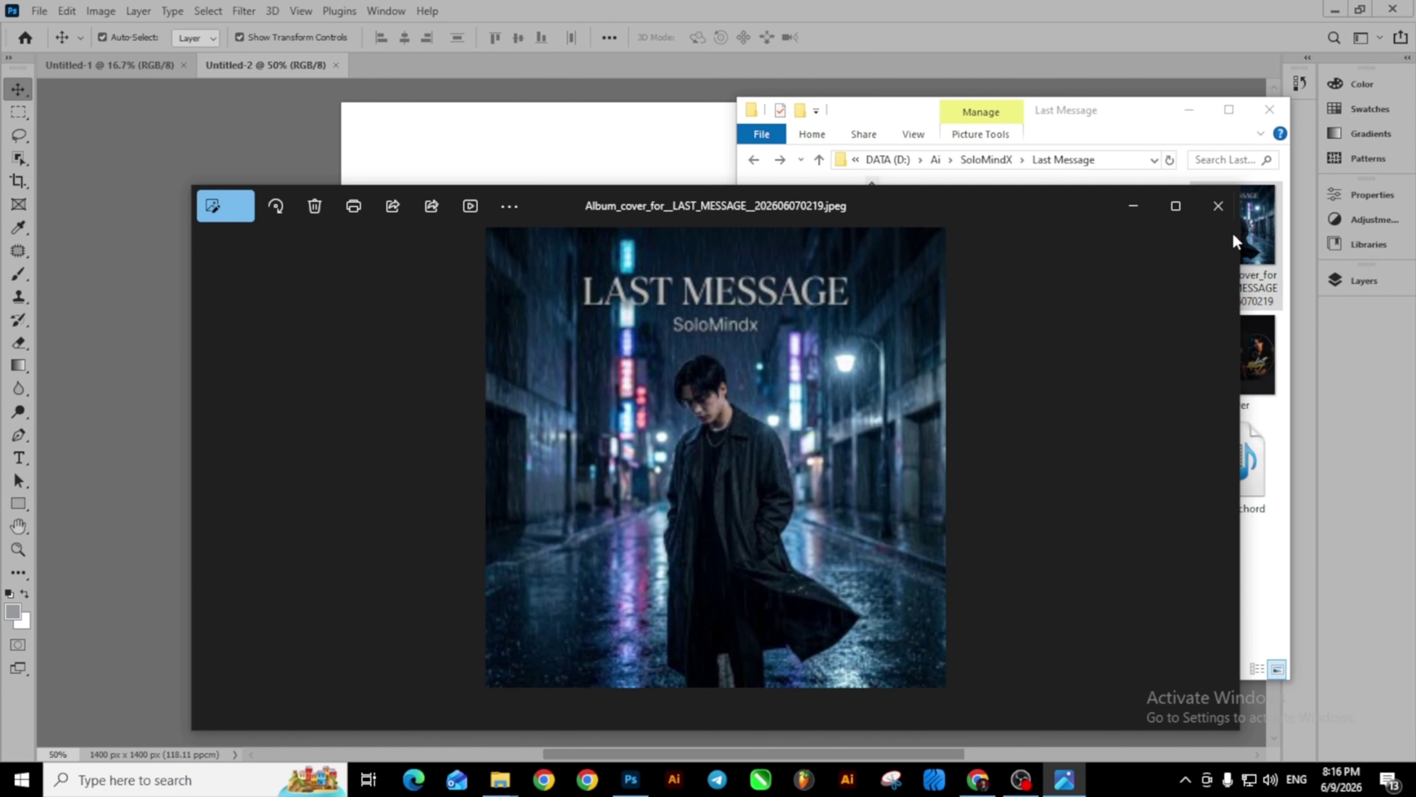
click(1207, 214)
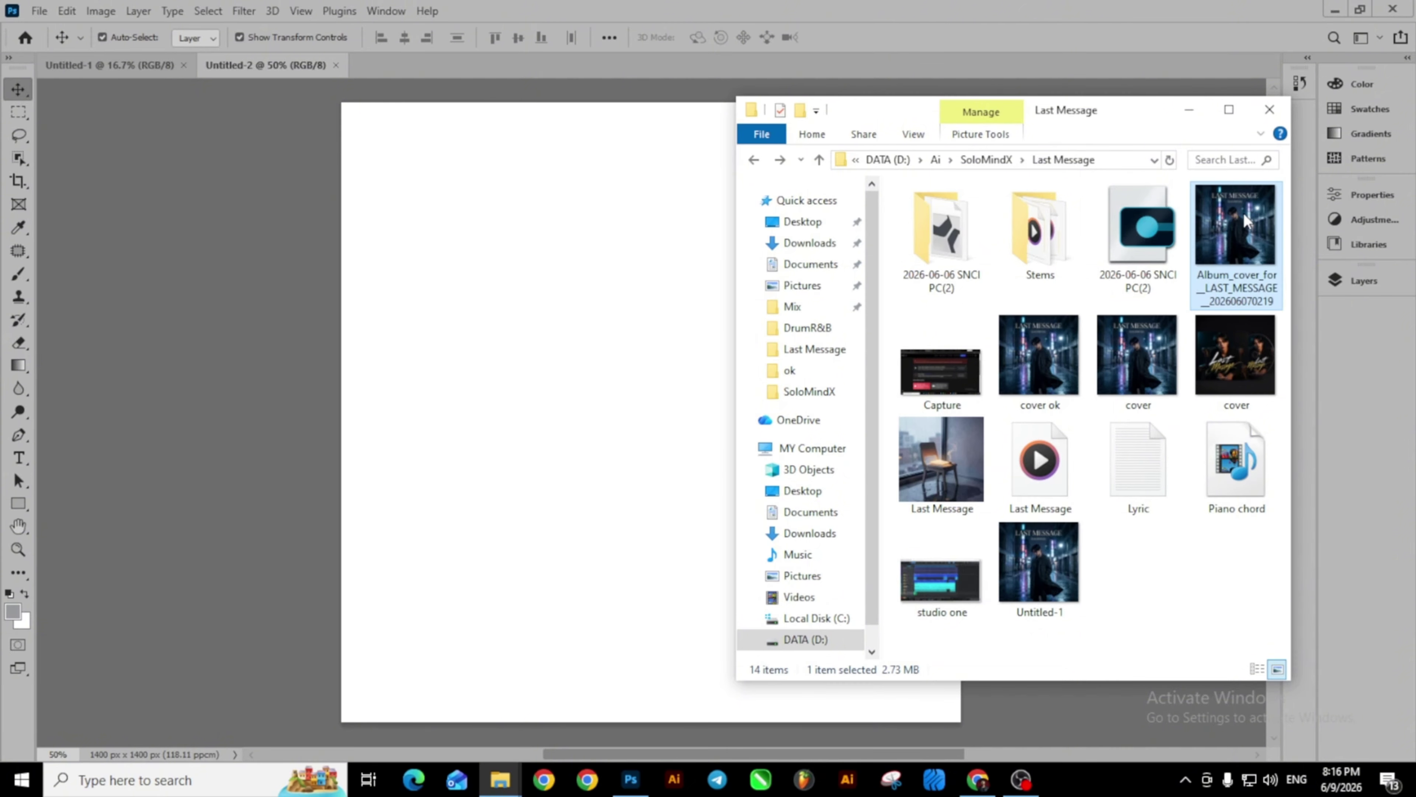
drag(1242, 211, 703, 242)
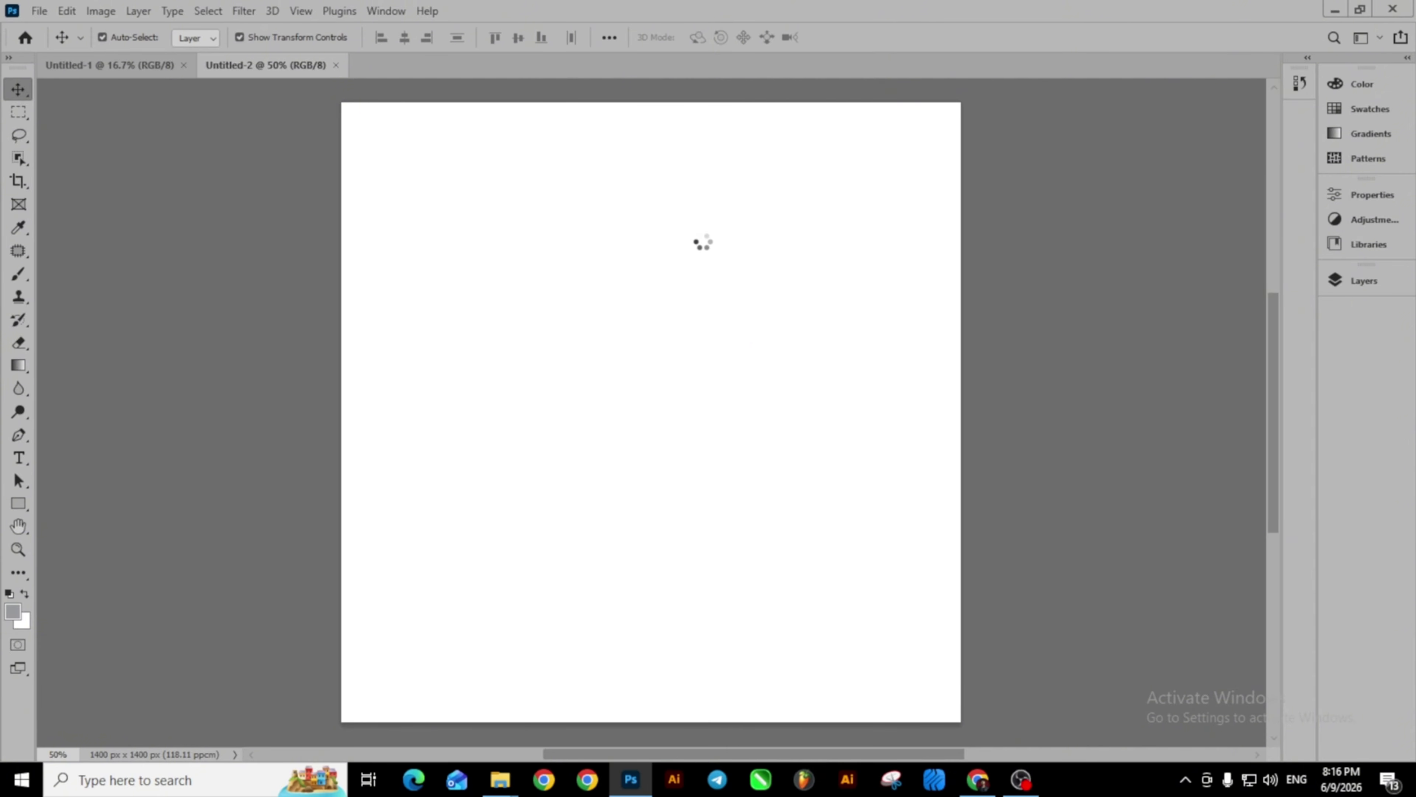
Commit the placed album cover and align it flush with the 1400 px canvas.
scroll(698, 262, down, 2)
scroll(663, 256, up, 3)
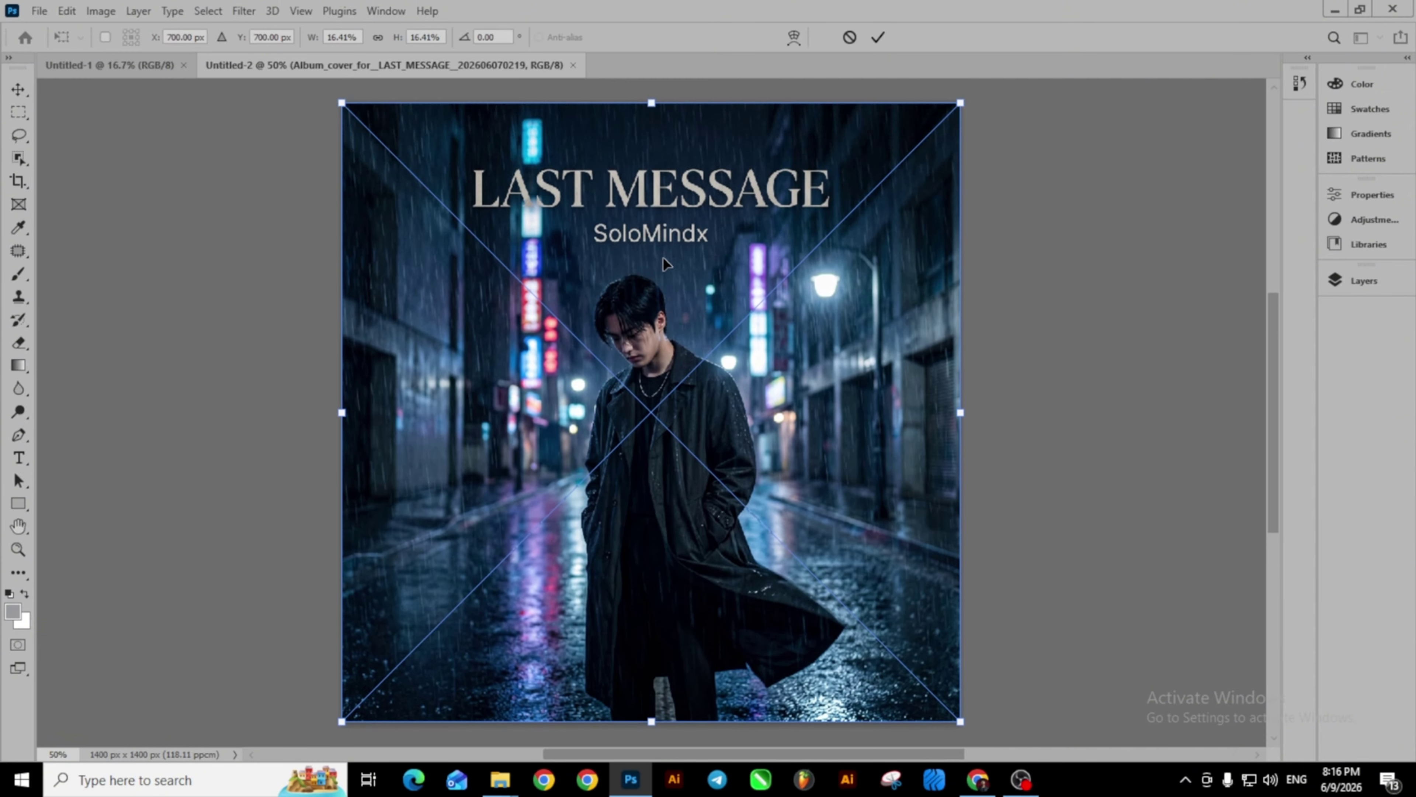
click(17, 91)
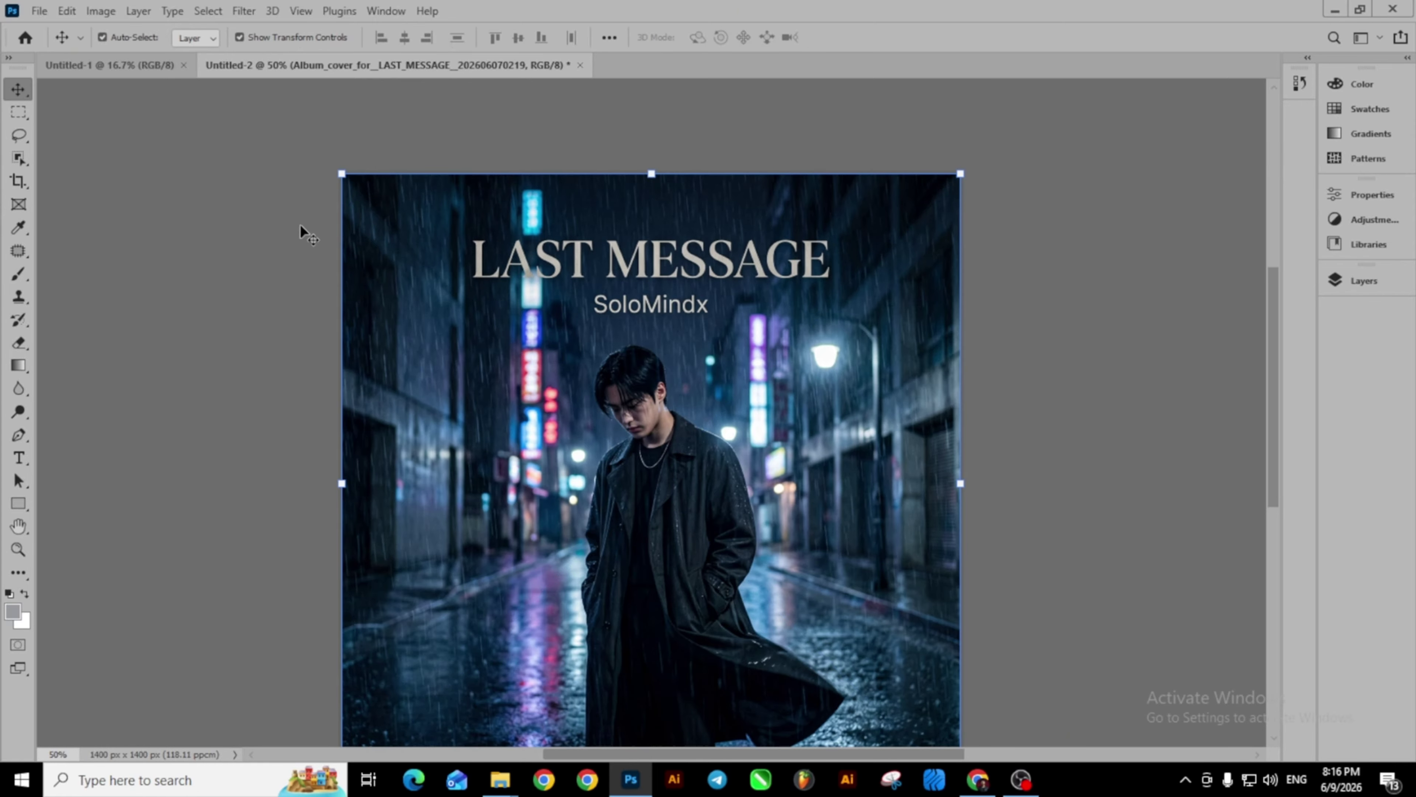
mouse_move(446, 267)
mouse_down()
mouse_move(555, 322)
mouse_move(427, 279)
mouse_up()
scroll(490, 280, down, 2)
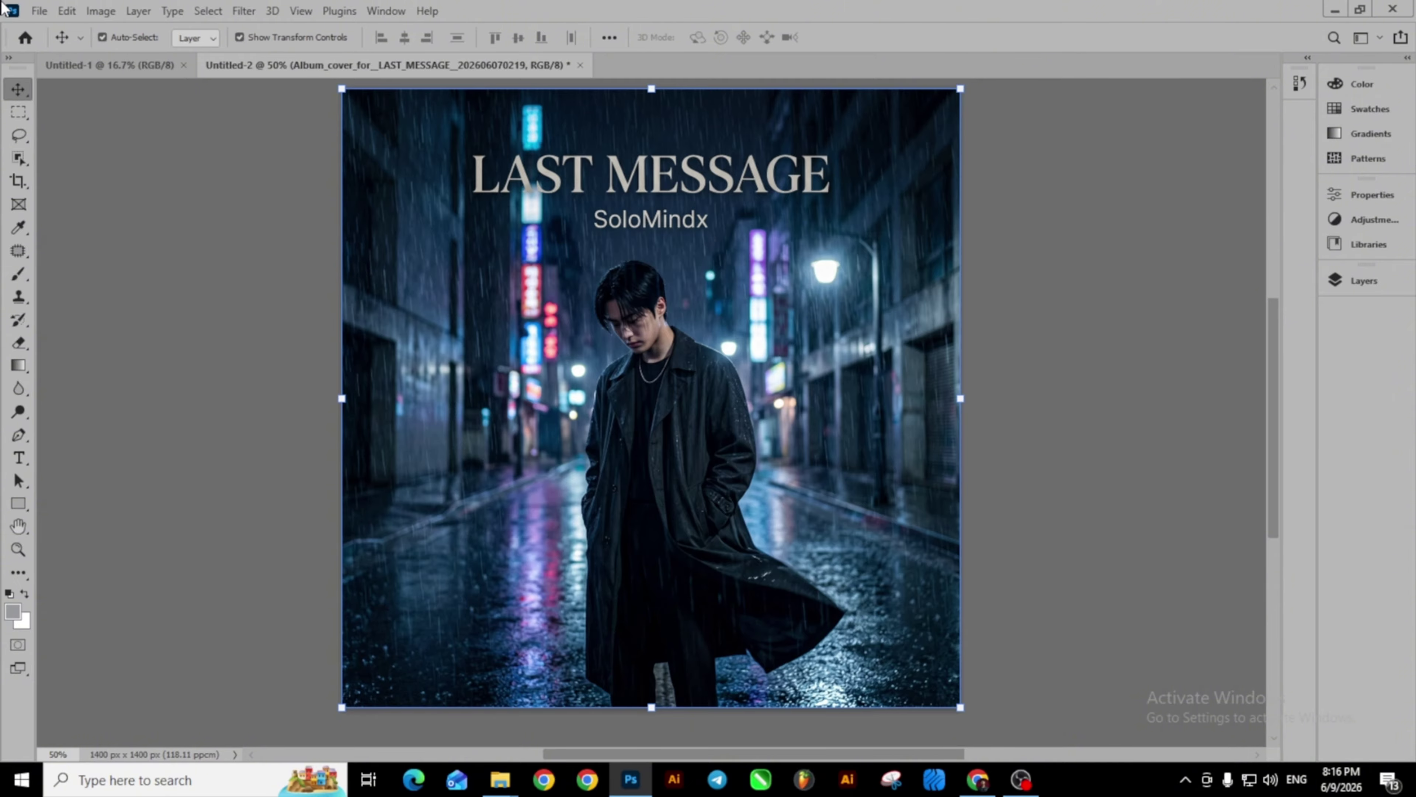
Quick Export the cover as PNG named 'cover1' into the Last Message folder.
click(42, 11)
mouse_move(107, 281)
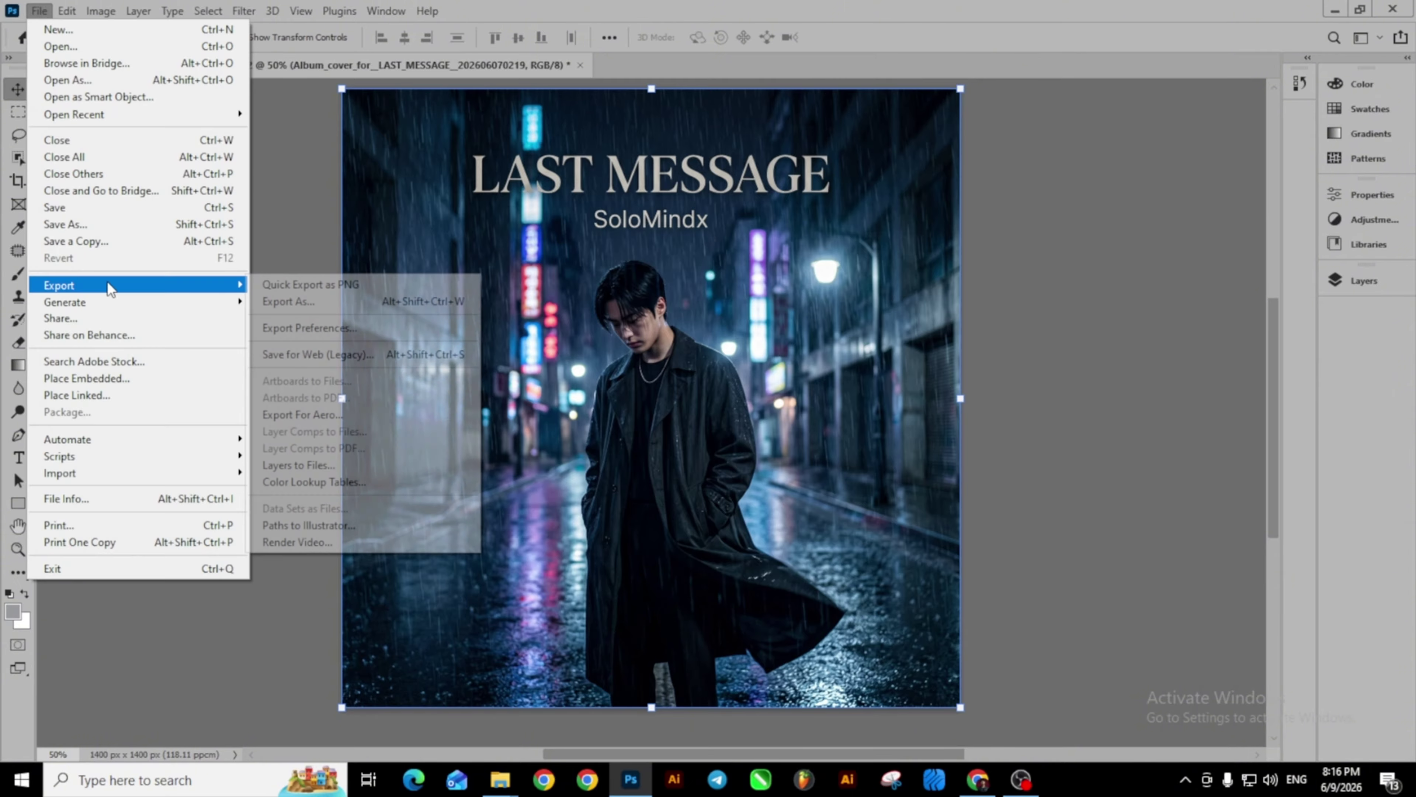
click(370, 283)
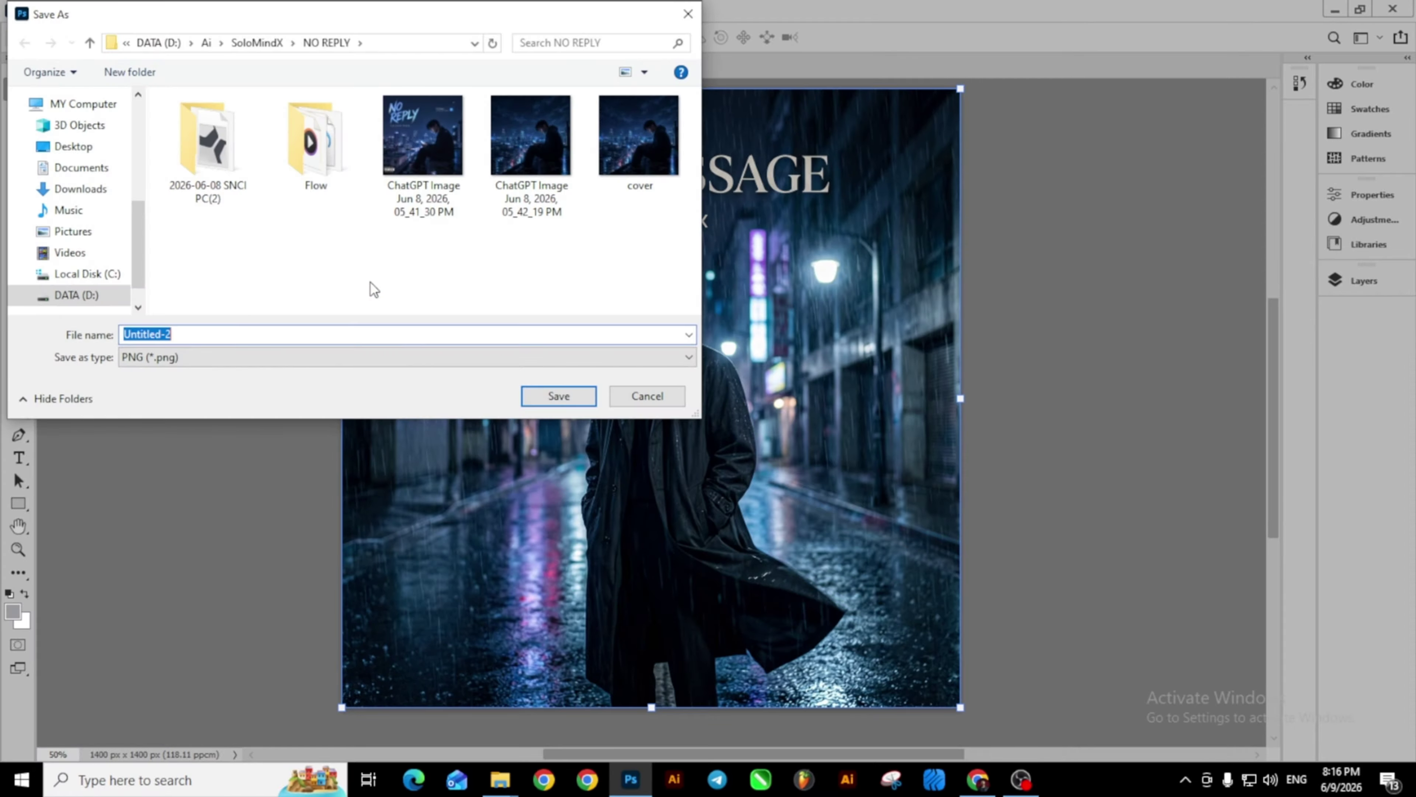
click(257, 42)
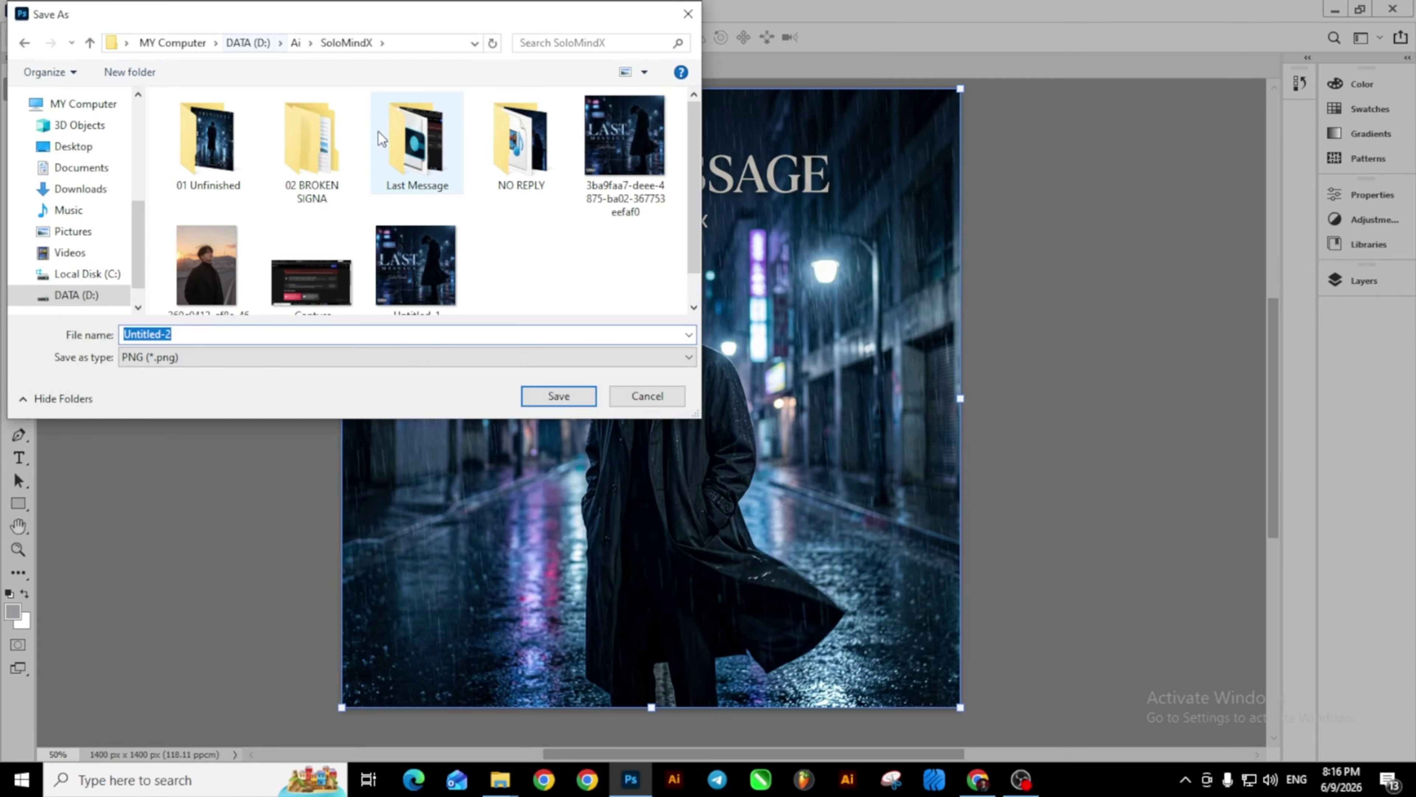
click(444, 179)
double_click(443, 180)
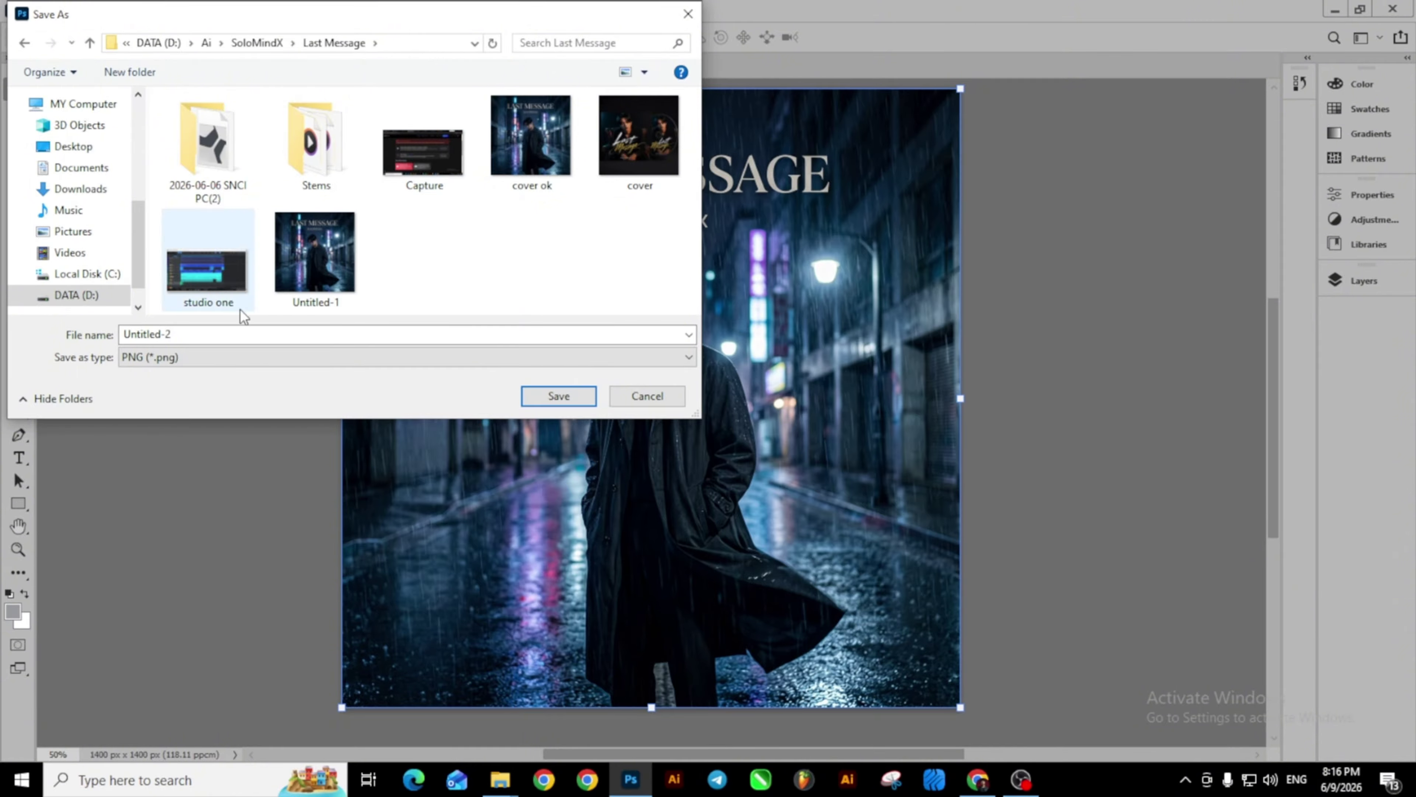
text(cover1)
click(571, 401)
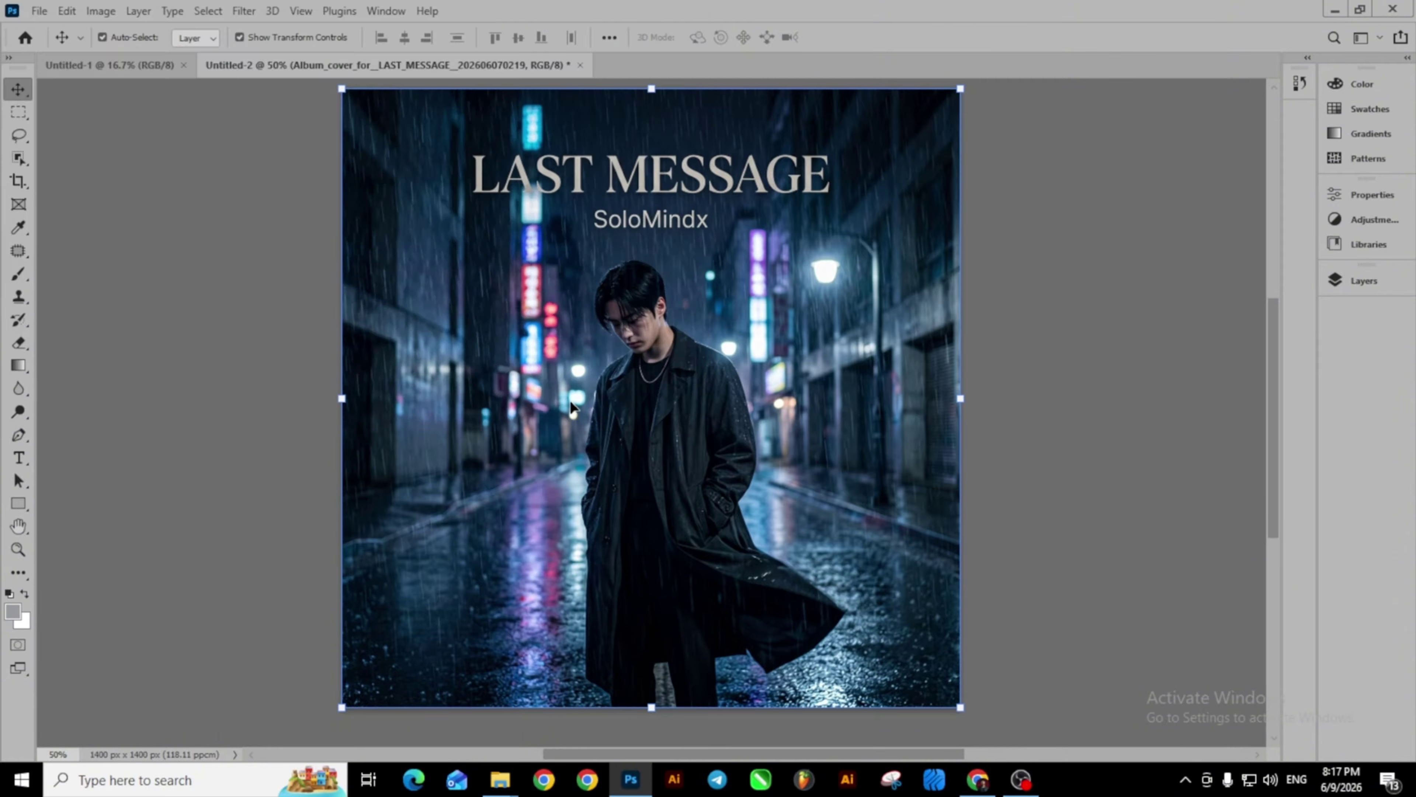
click(1337, 10)
Try uploading the PNG cover1 as artwork, then return to the Photoshop cover document.
drag(909, 115, 1019, 103)
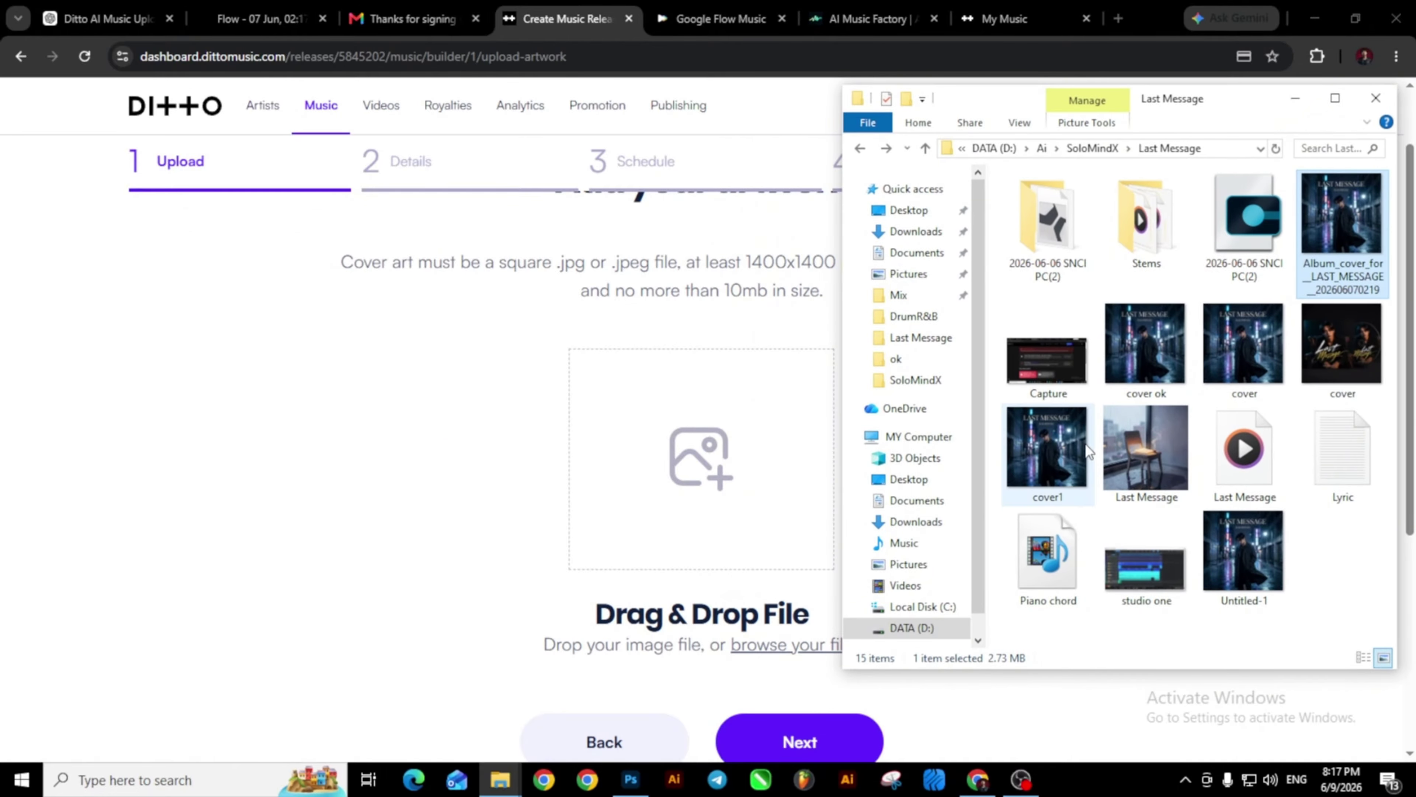
drag(1052, 450, 744, 484)
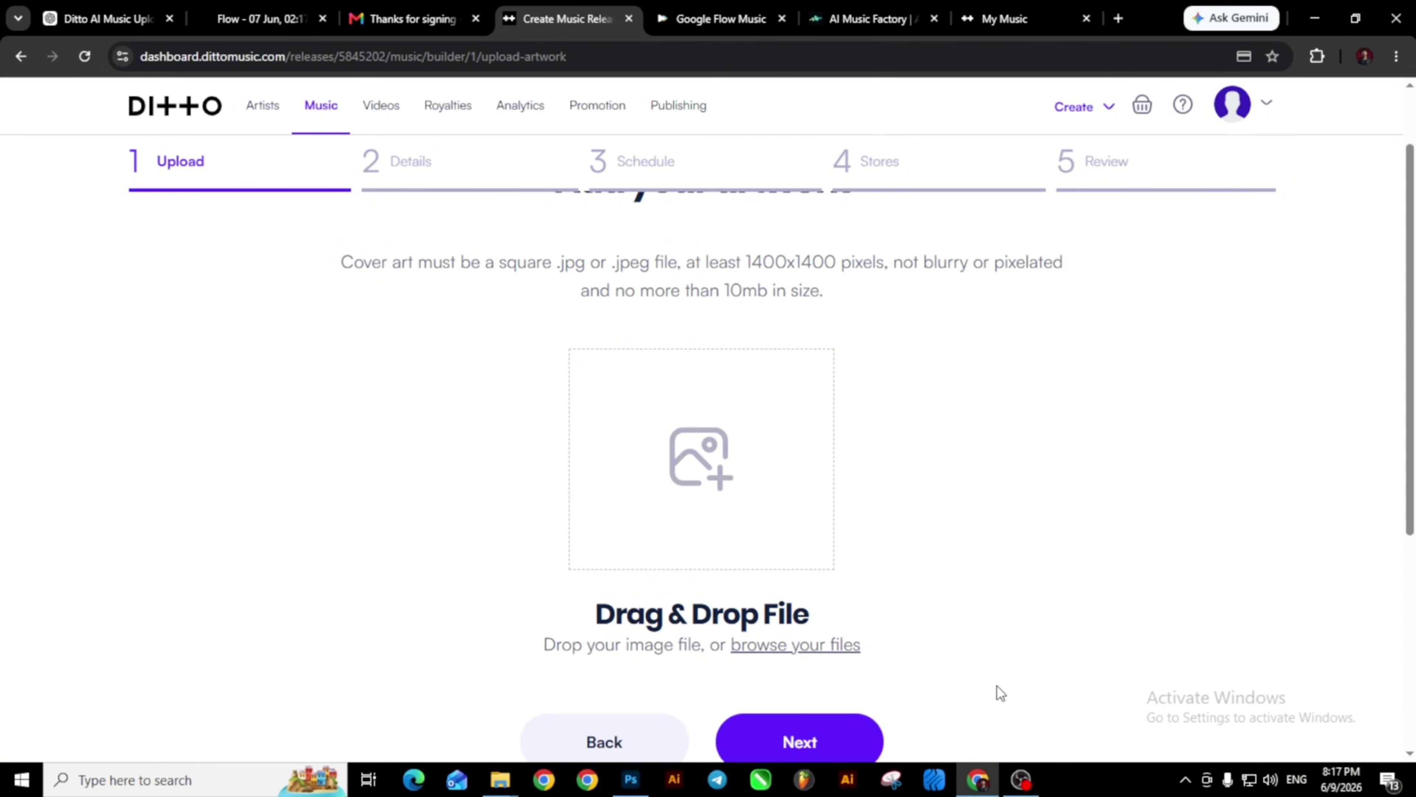
click(631, 779)
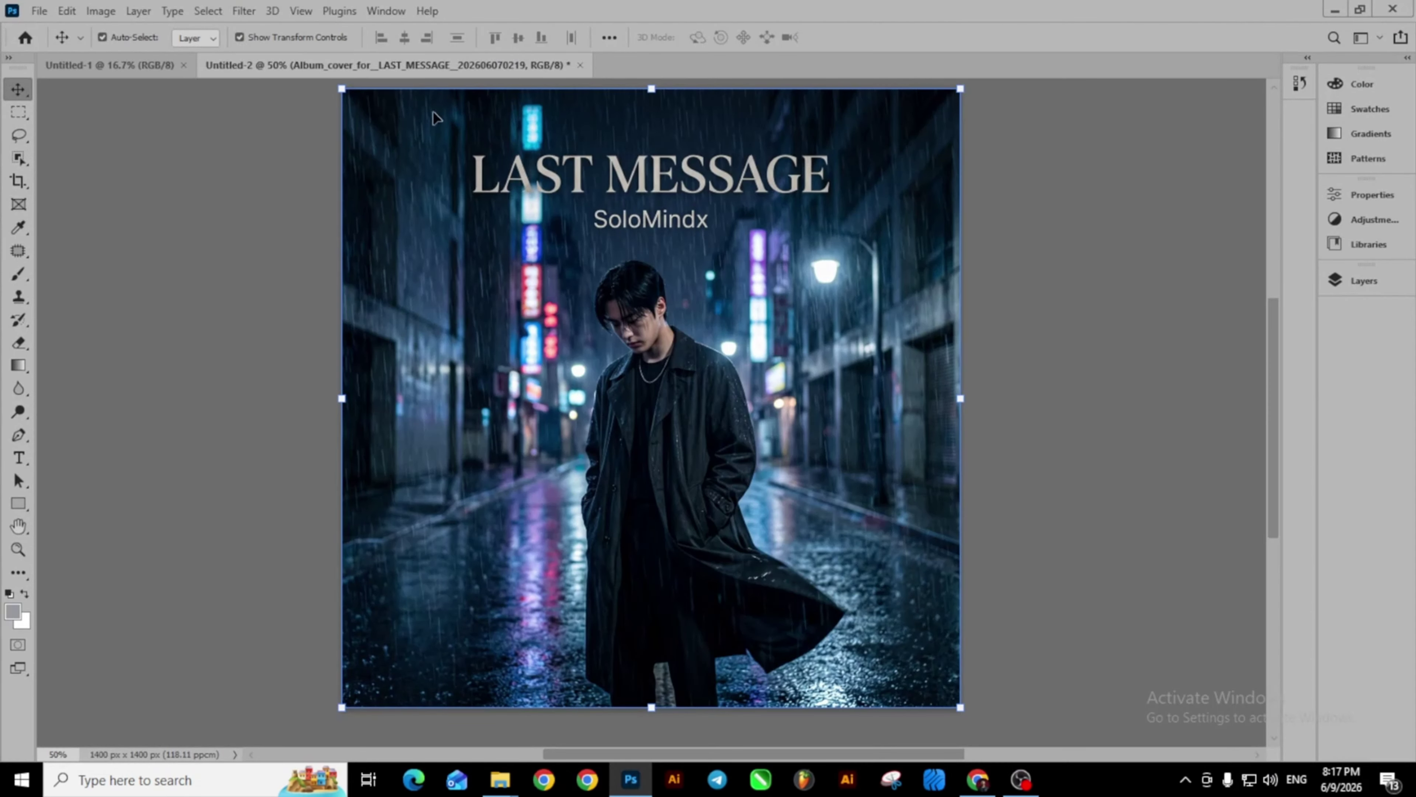
Export the cover via Export As in JPG format, saved as 'cover ok1' in Last Message.
click(39, 11)
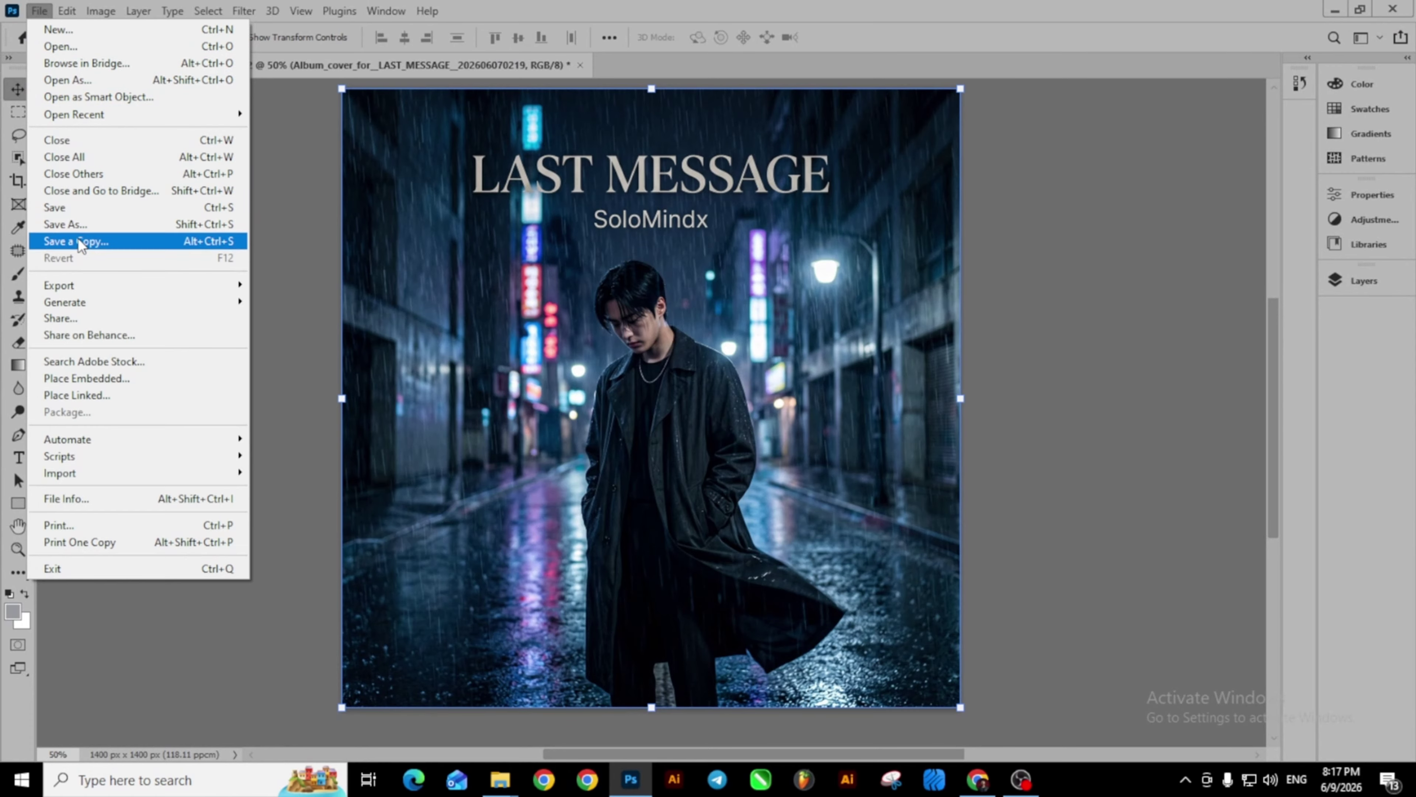
mouse_move(81, 285)
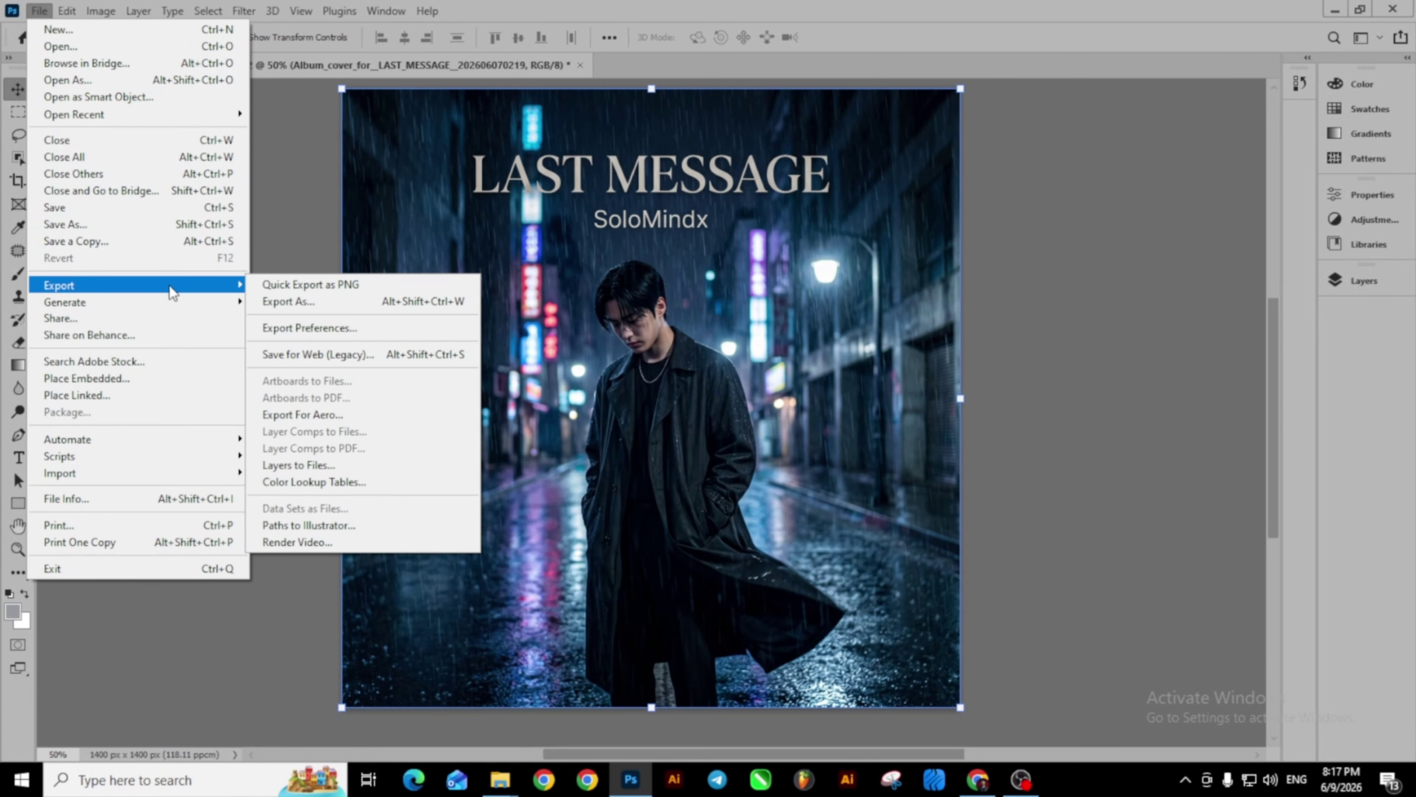
click(303, 304)
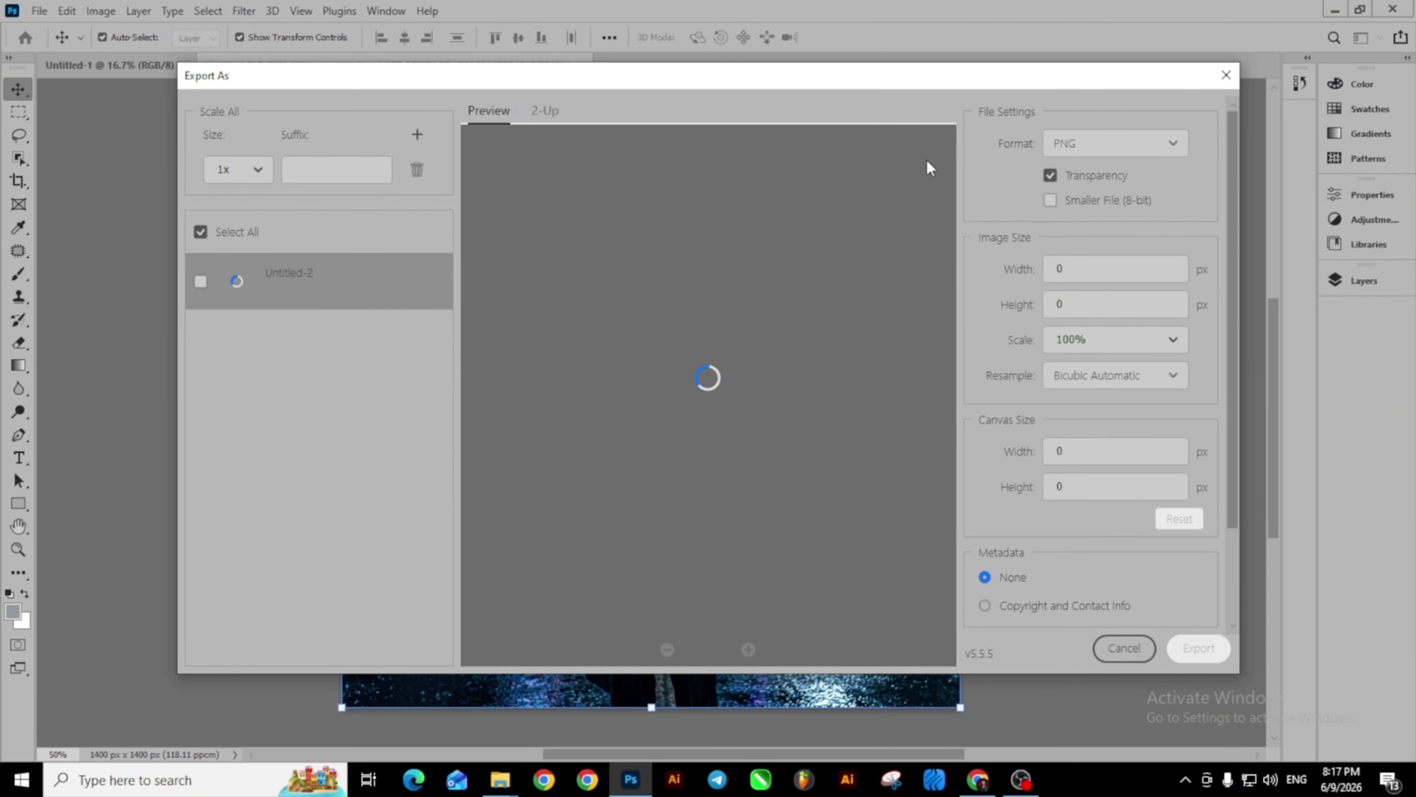
click(1112, 144)
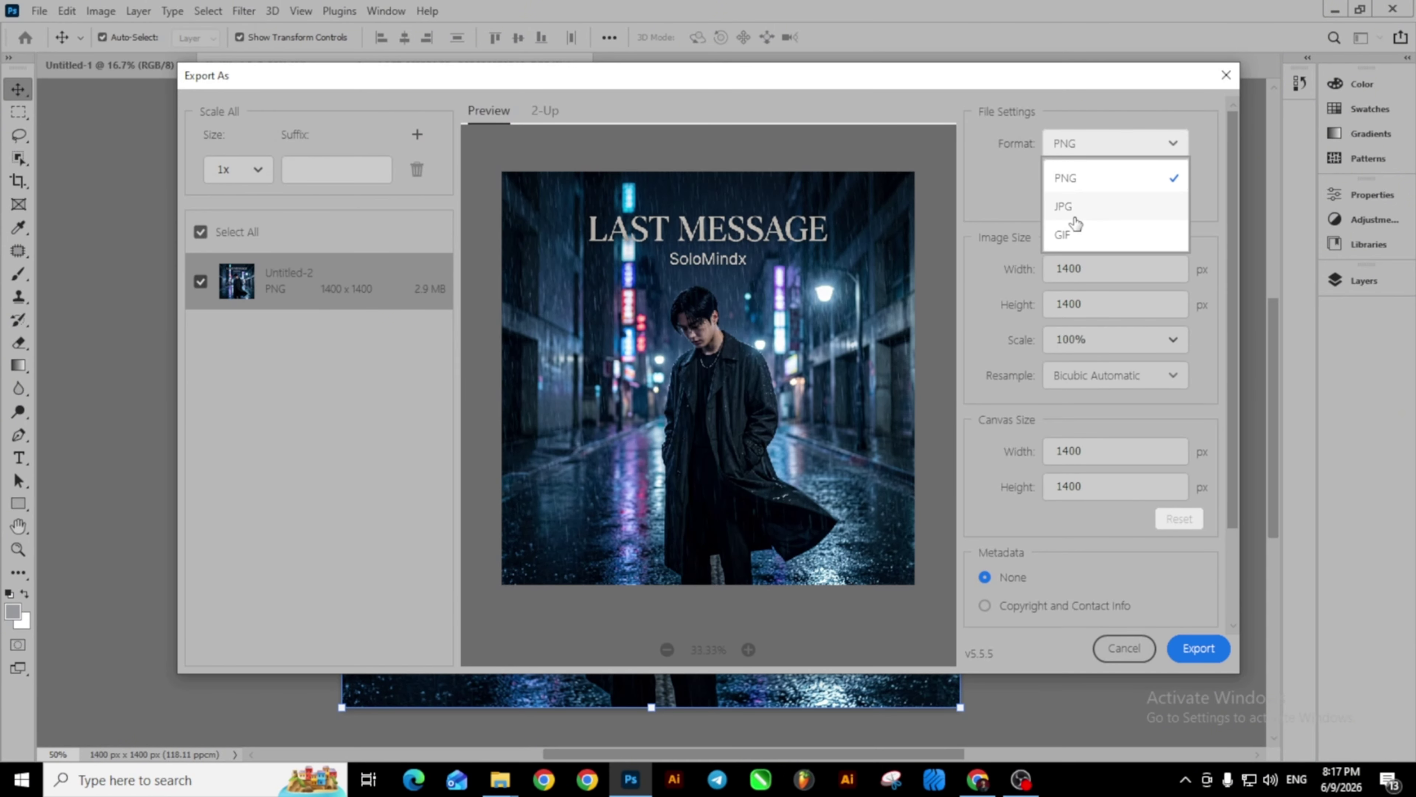
click(1063, 208)
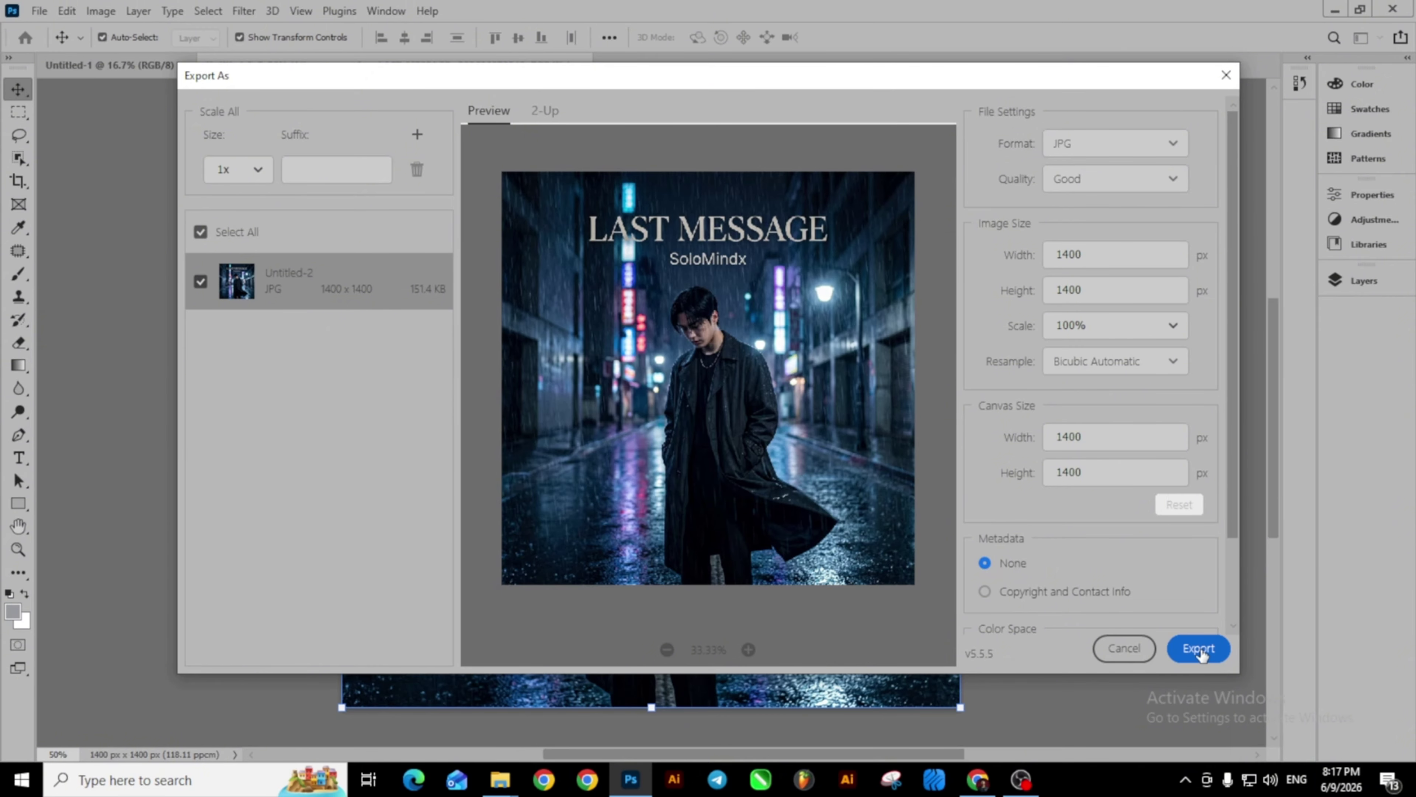
click(1198, 649)
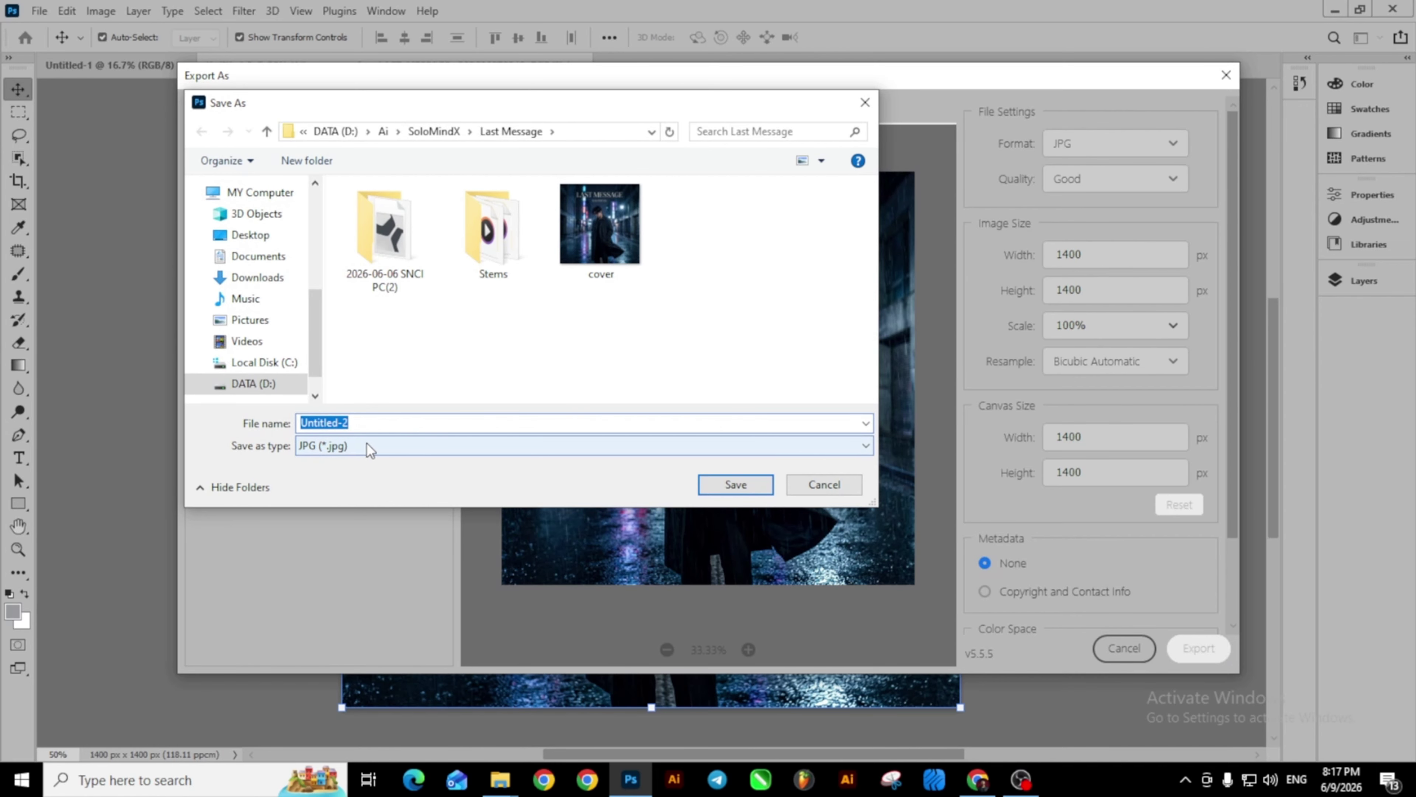
text(co)
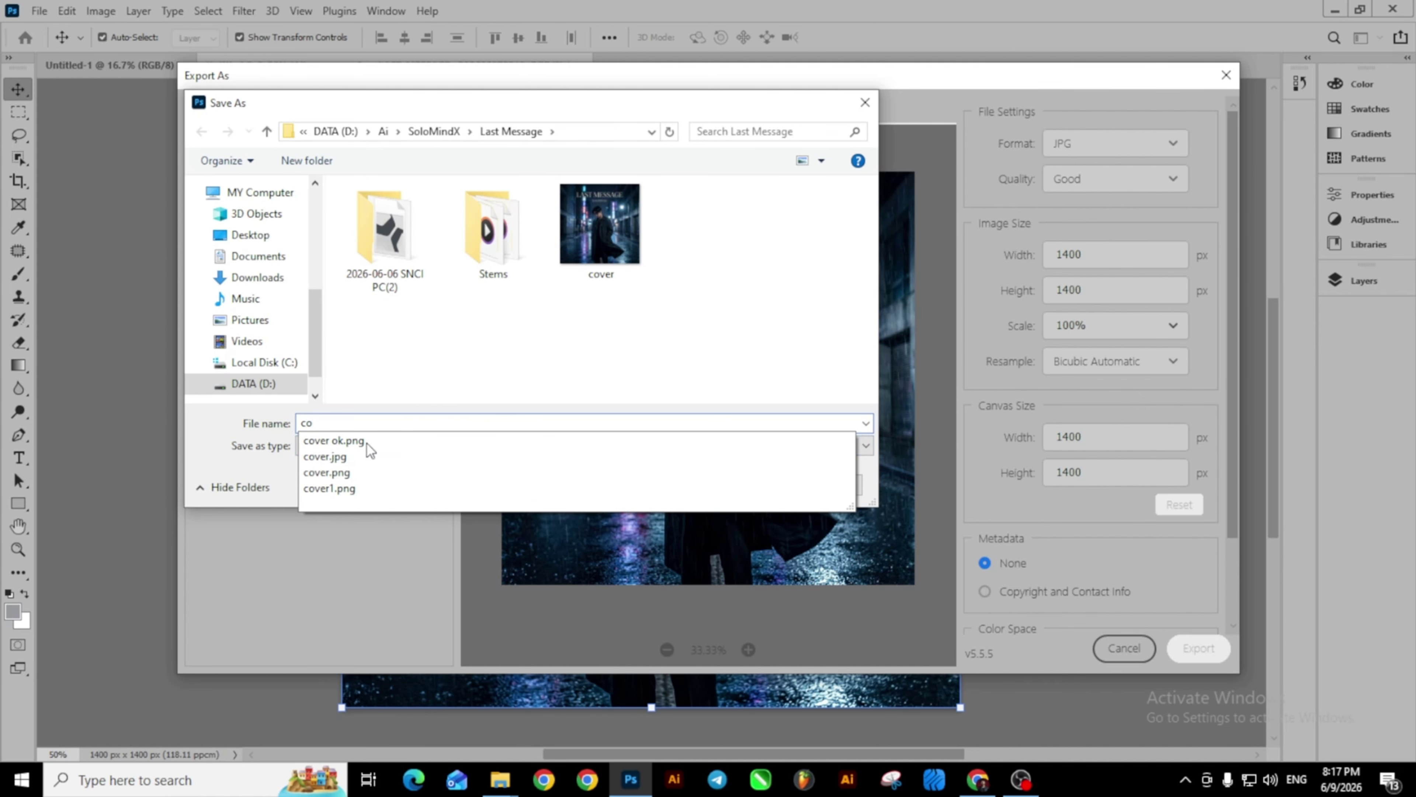
text(ver o)
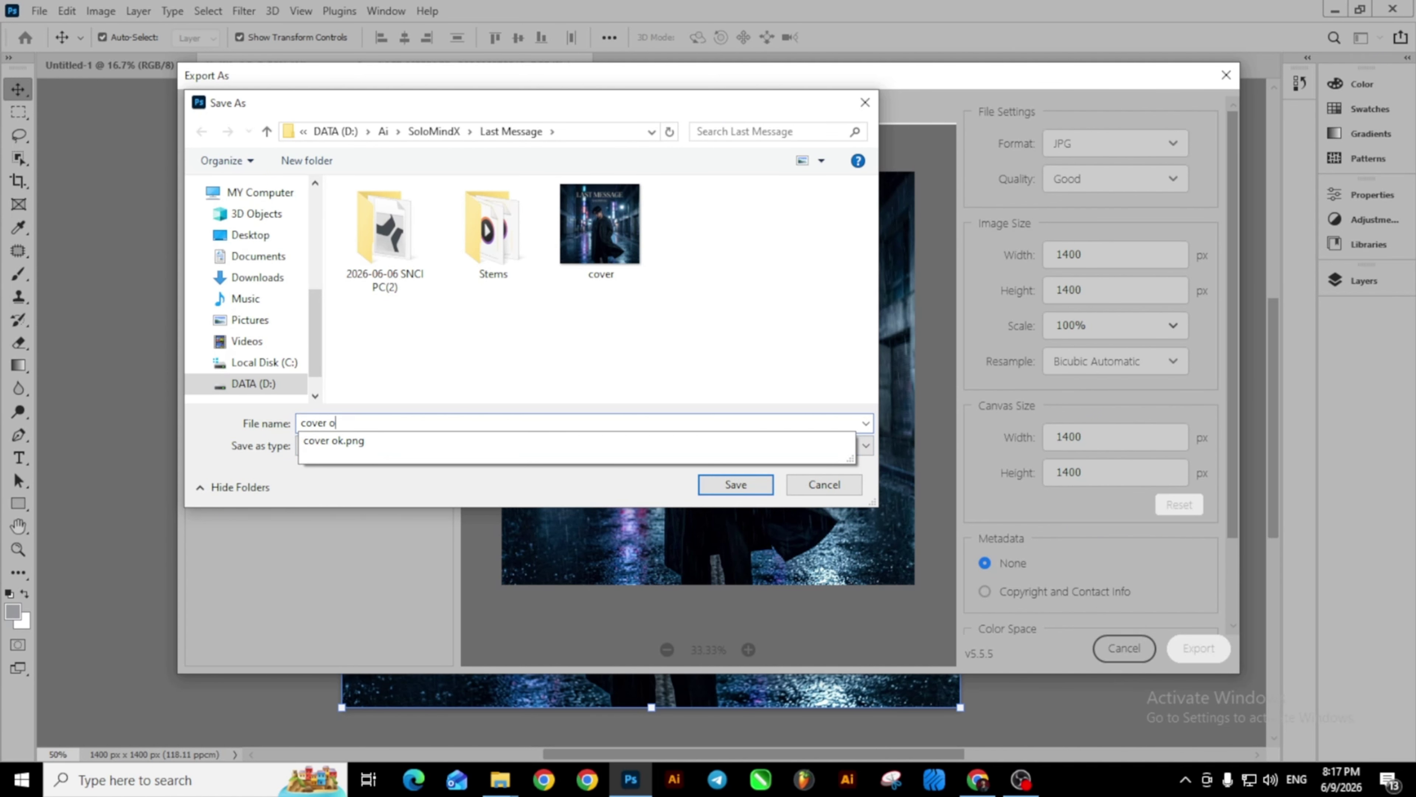
text(k1)
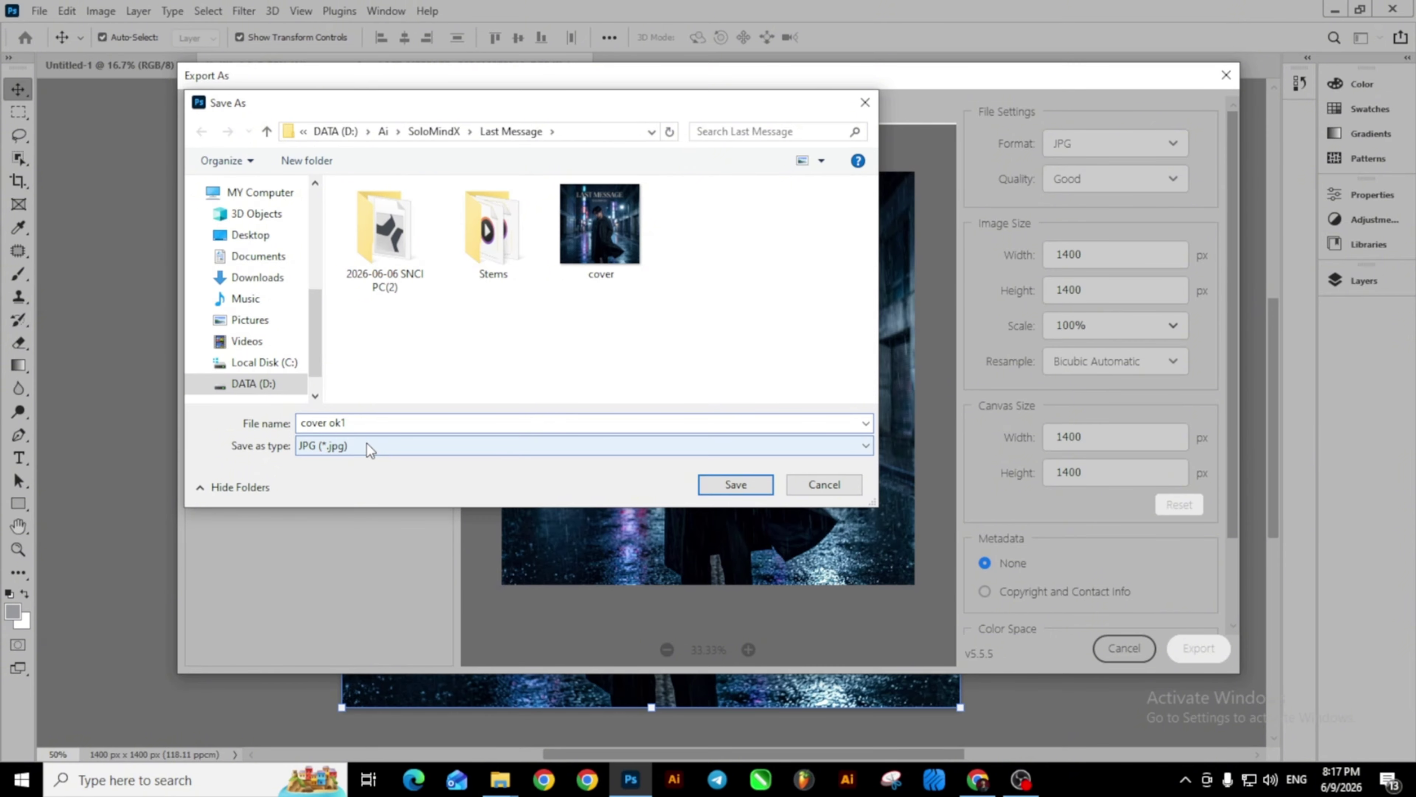
click(741, 485)
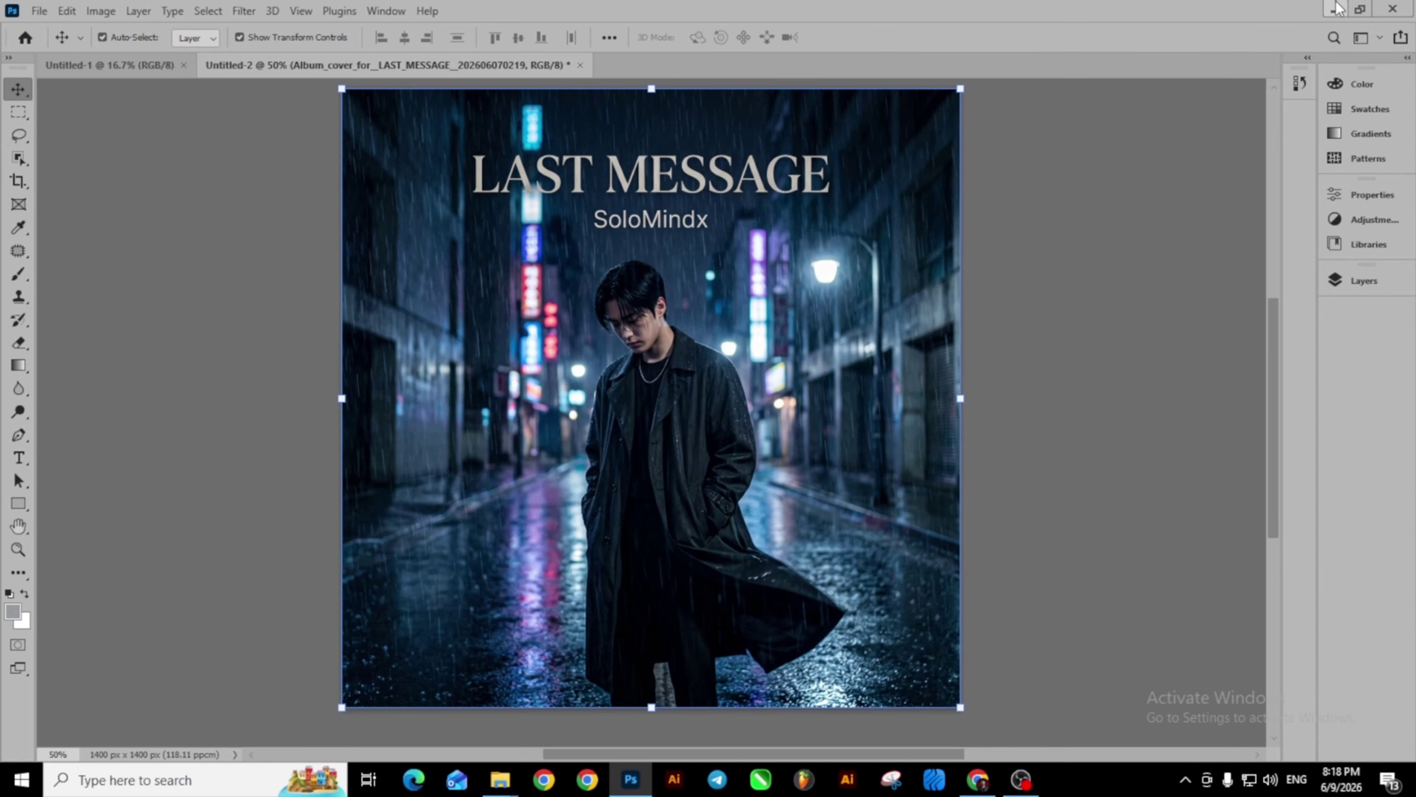
Drag cover ok1 from the Last Message folder onto Ditto's artwork drop area.
click(1336, 7)
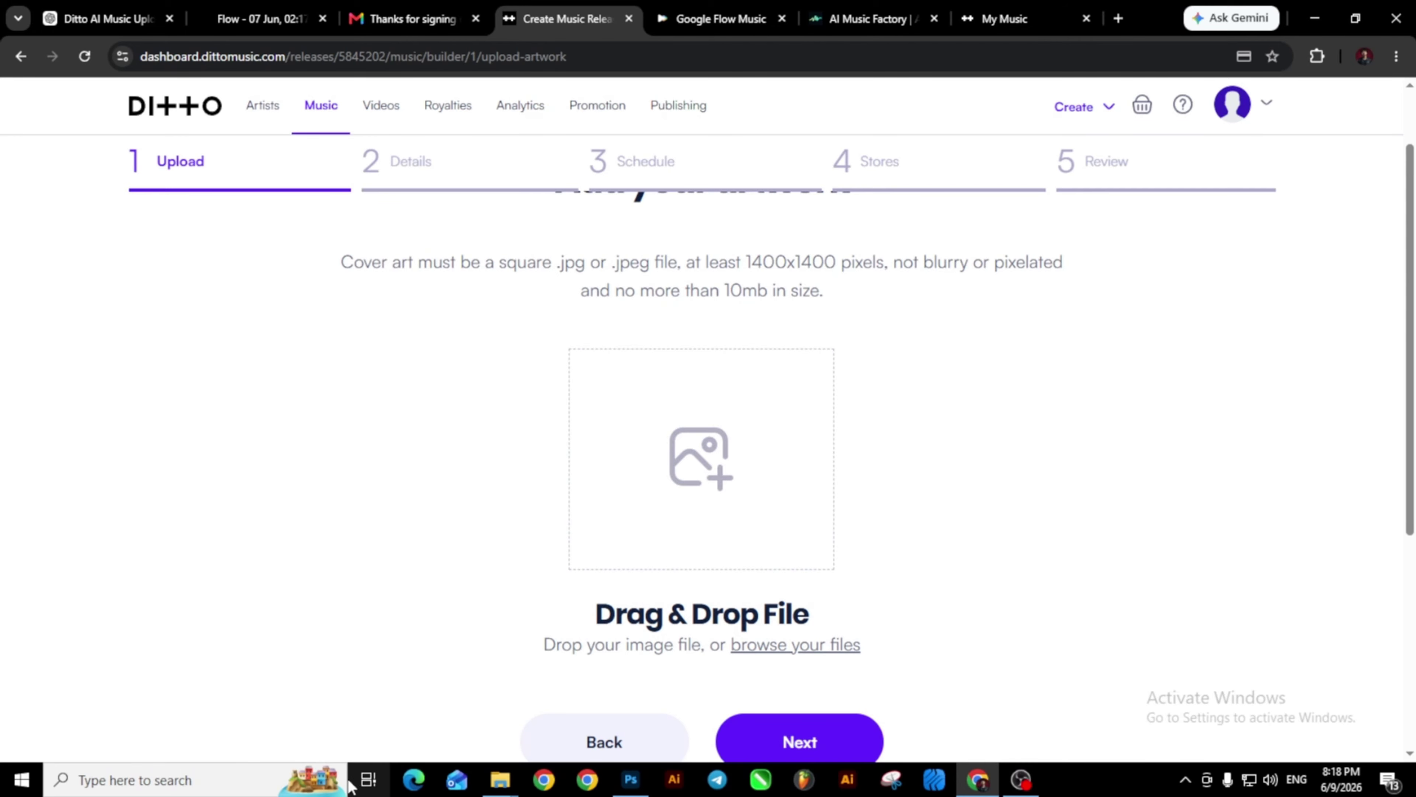
mouse_move(494, 790)
click(469, 734)
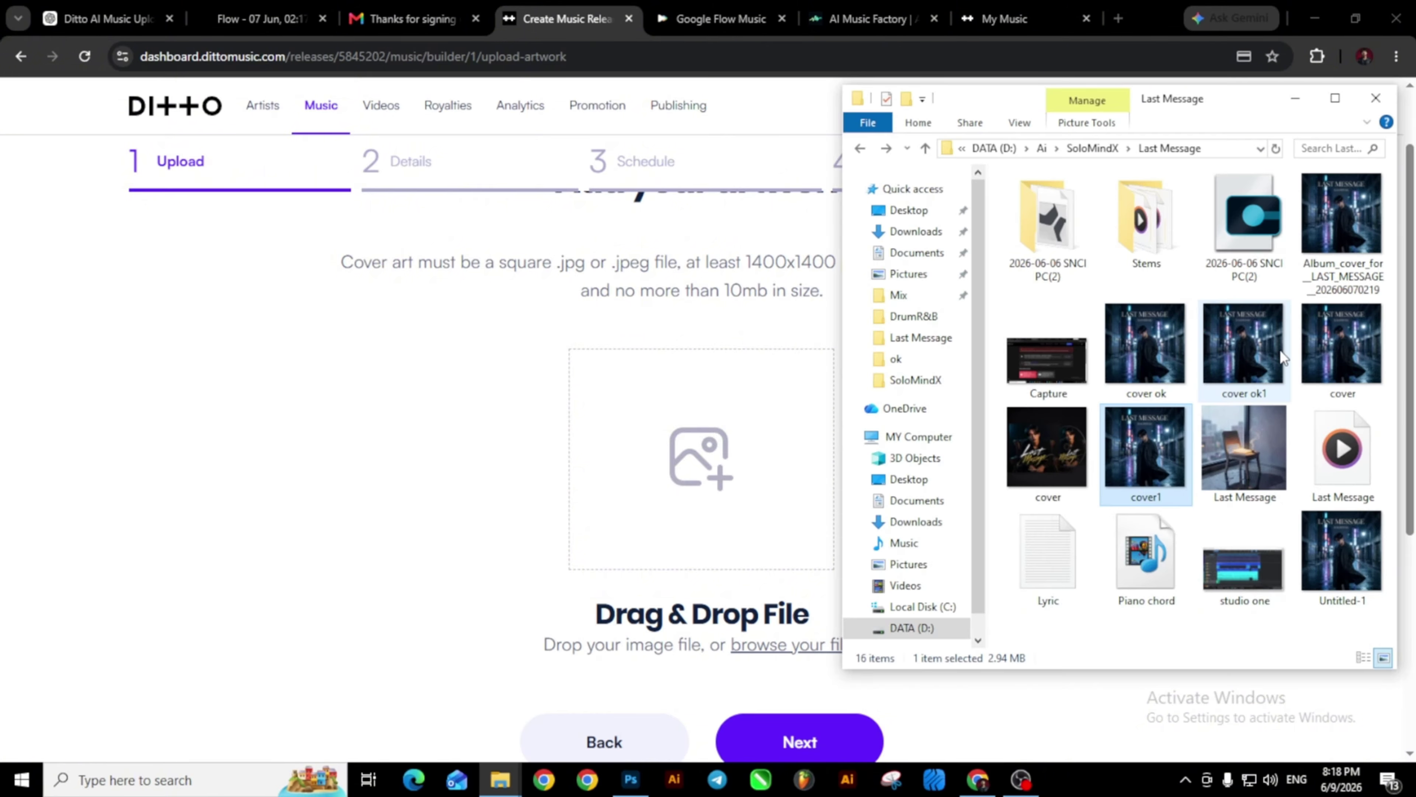
drag(1244, 377, 689, 502)
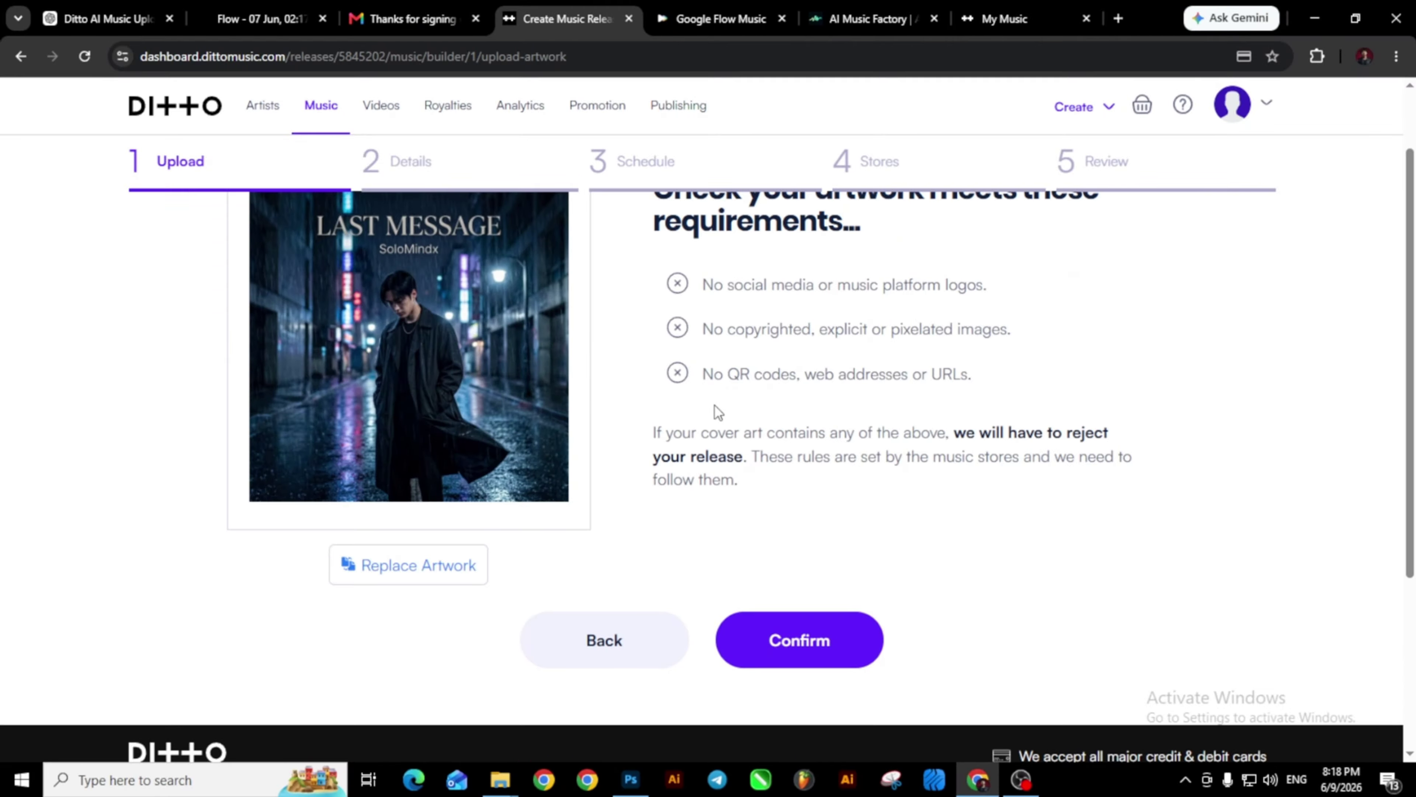
scroll(718, 411, up, 2)
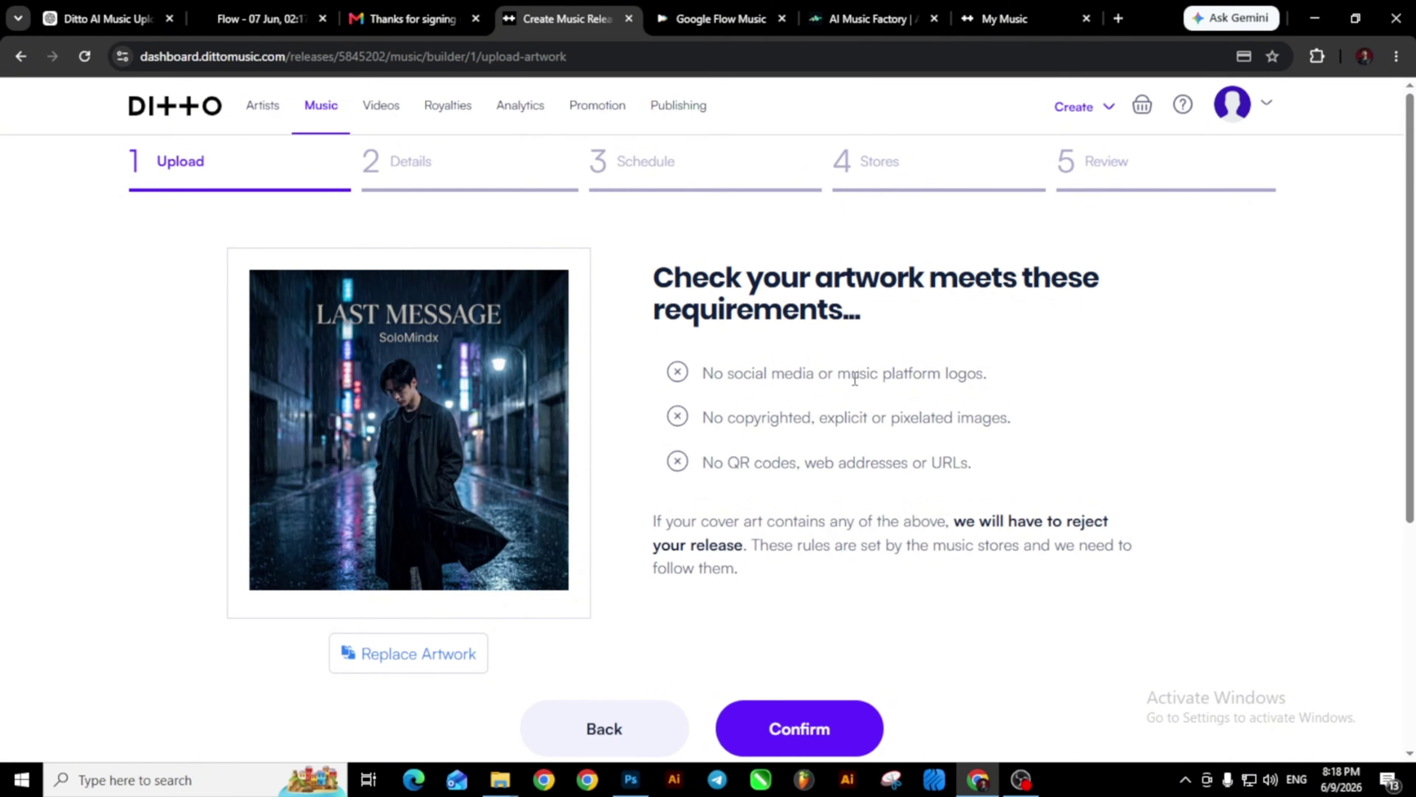
scroll(814, 471, down, 5)
Confirm the artwork and paste SoloMindX as the © copyright holder.
click(814, 467)
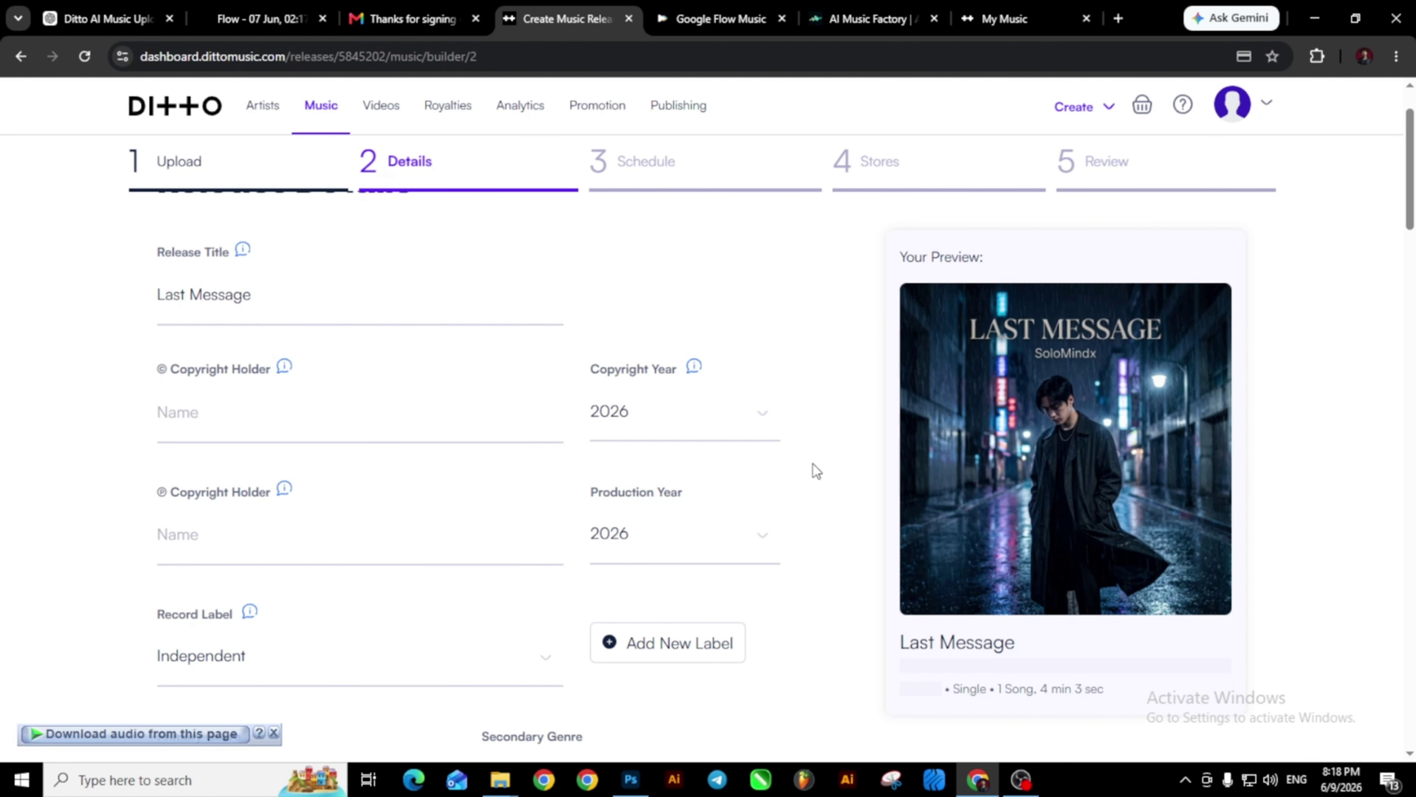
click(211, 419)
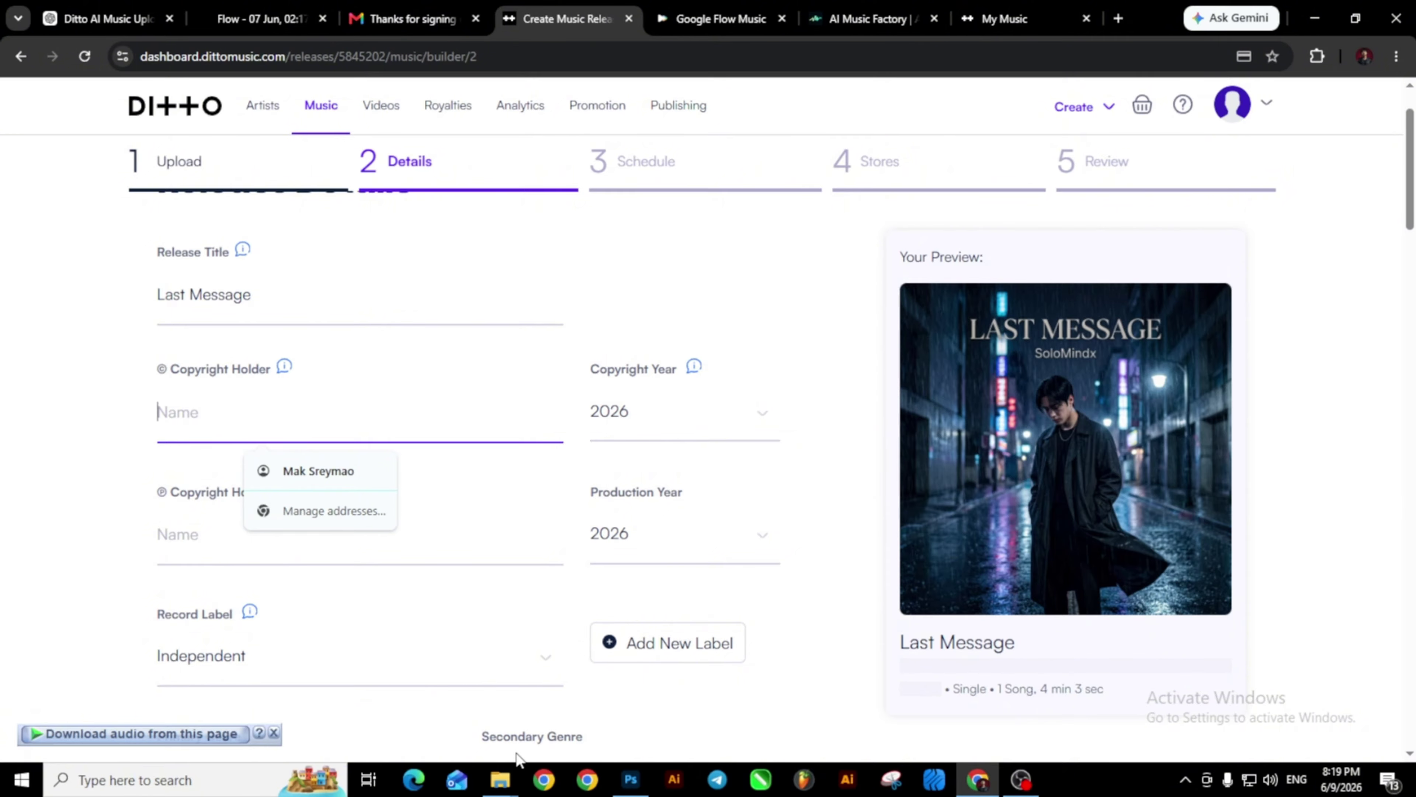
mouse_move(516, 786)
click(489, 726)
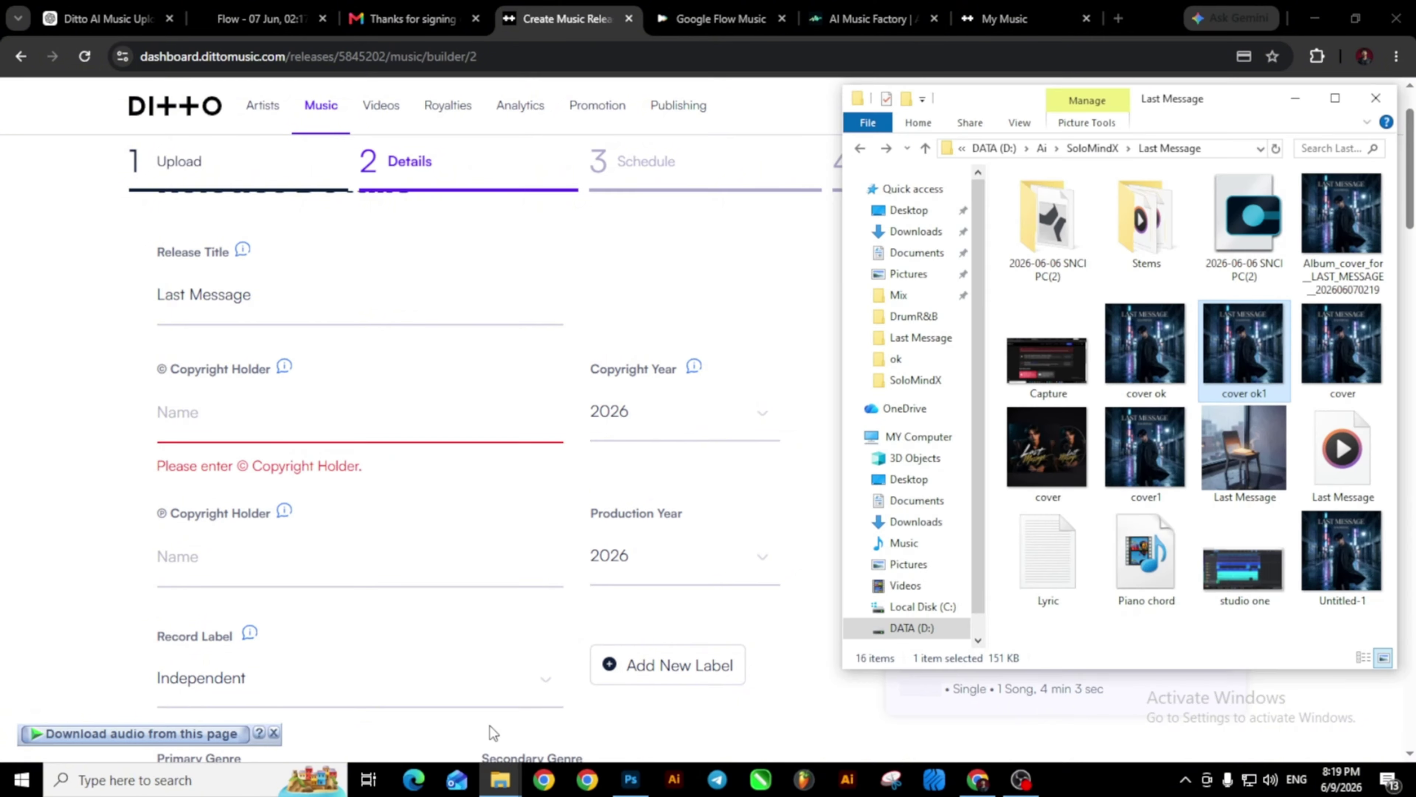
click(1042, 148)
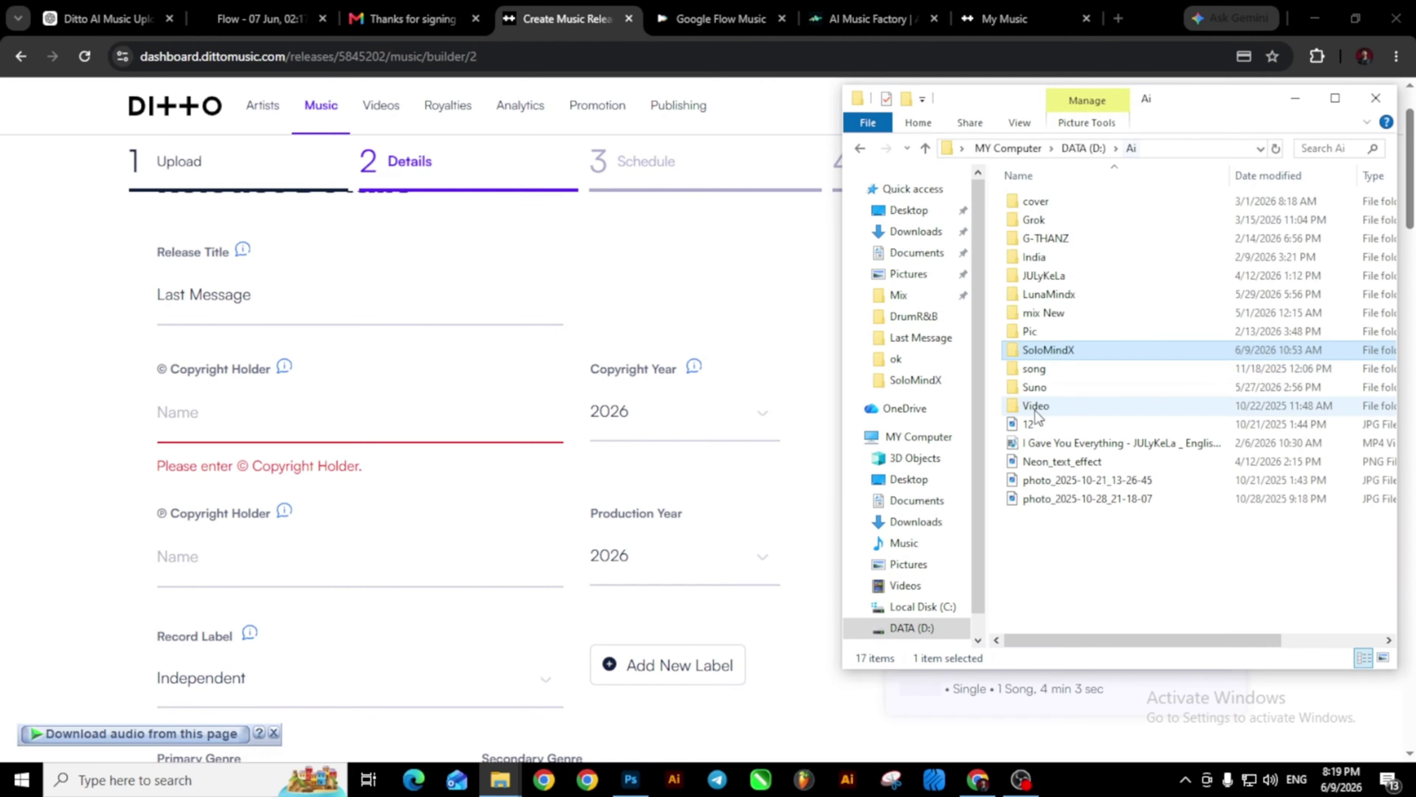
click(203, 426)
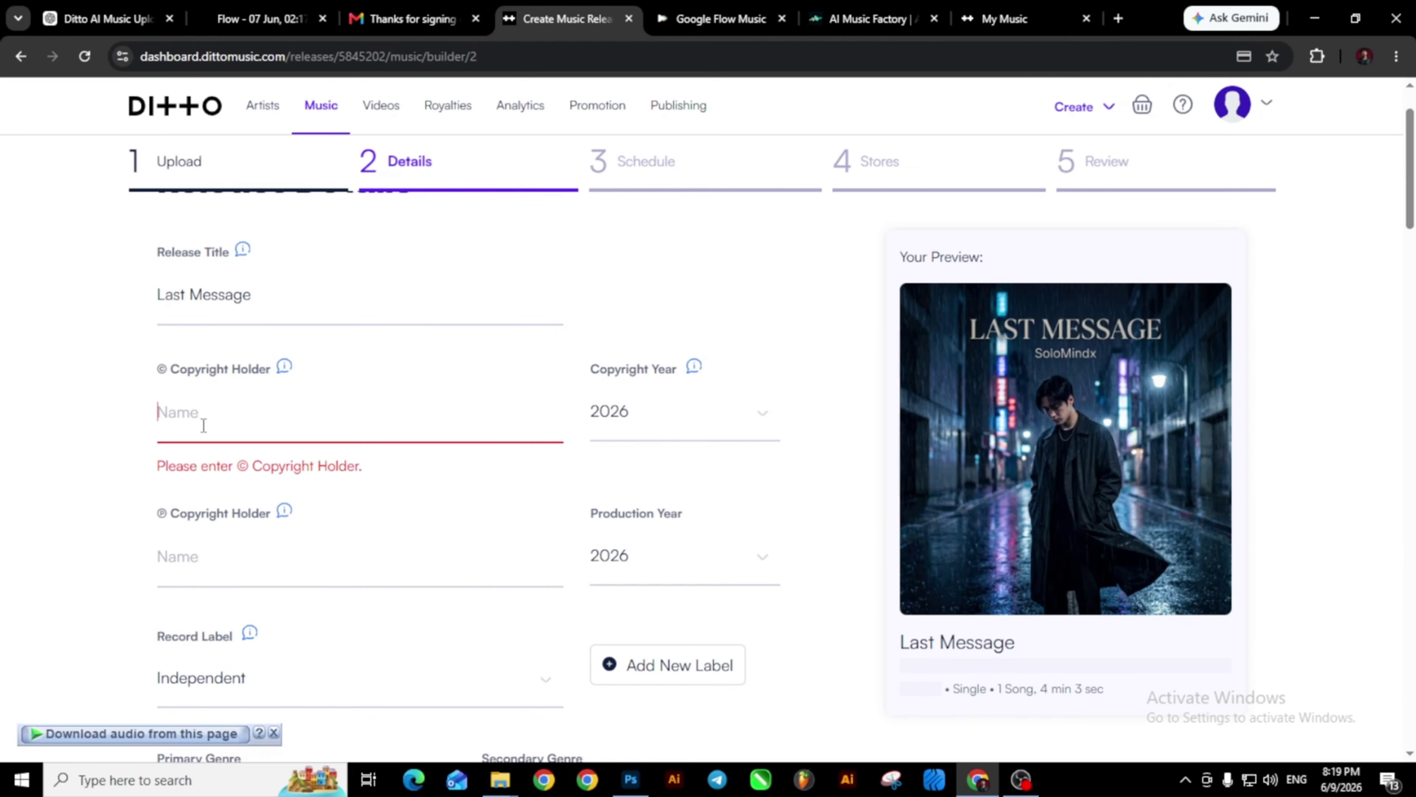
text(SoloMindX)
Paste SoloMindX as the ℗ copyright holder and keep Independent as the record label.
click(197, 553)
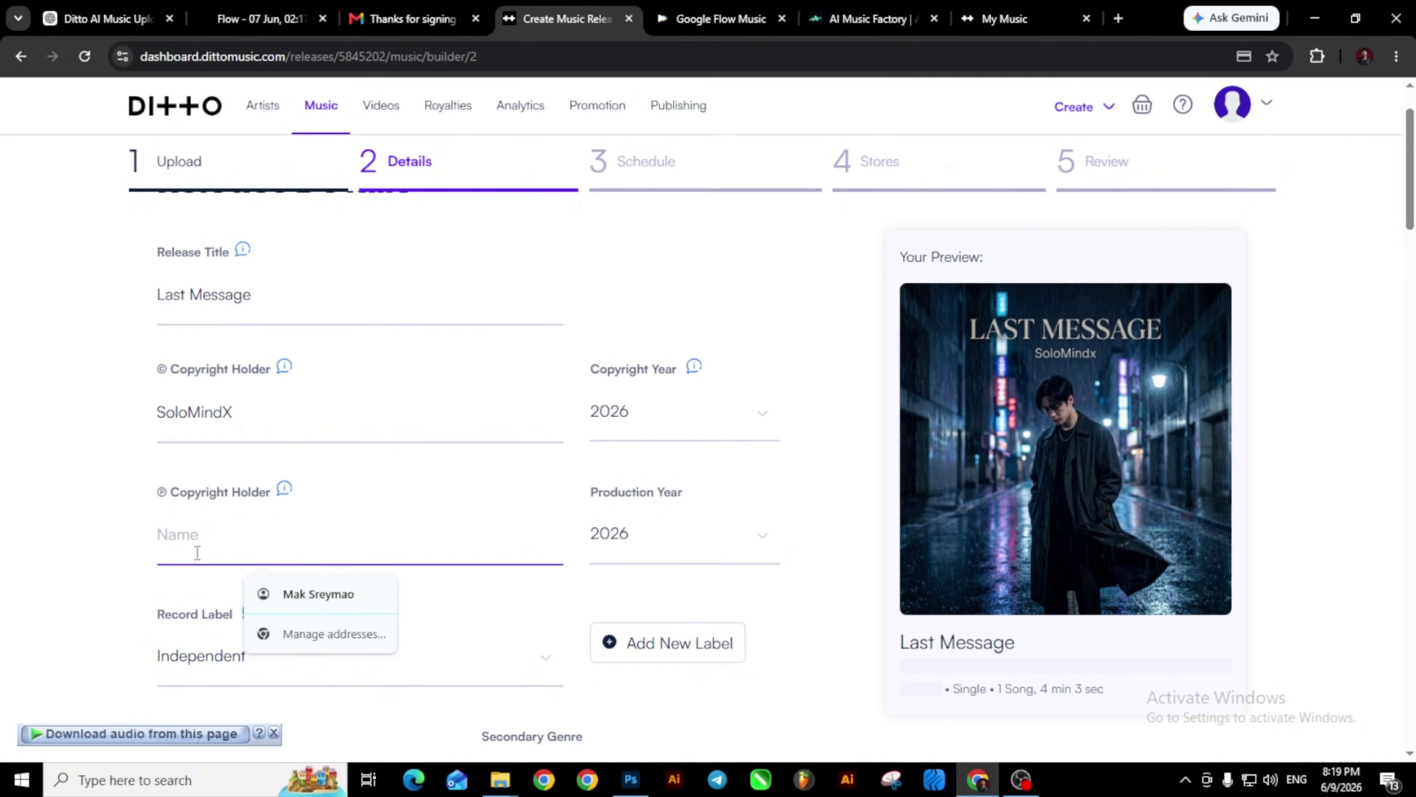
text(SoloMindX)
scroll(334, 483, down, 5)
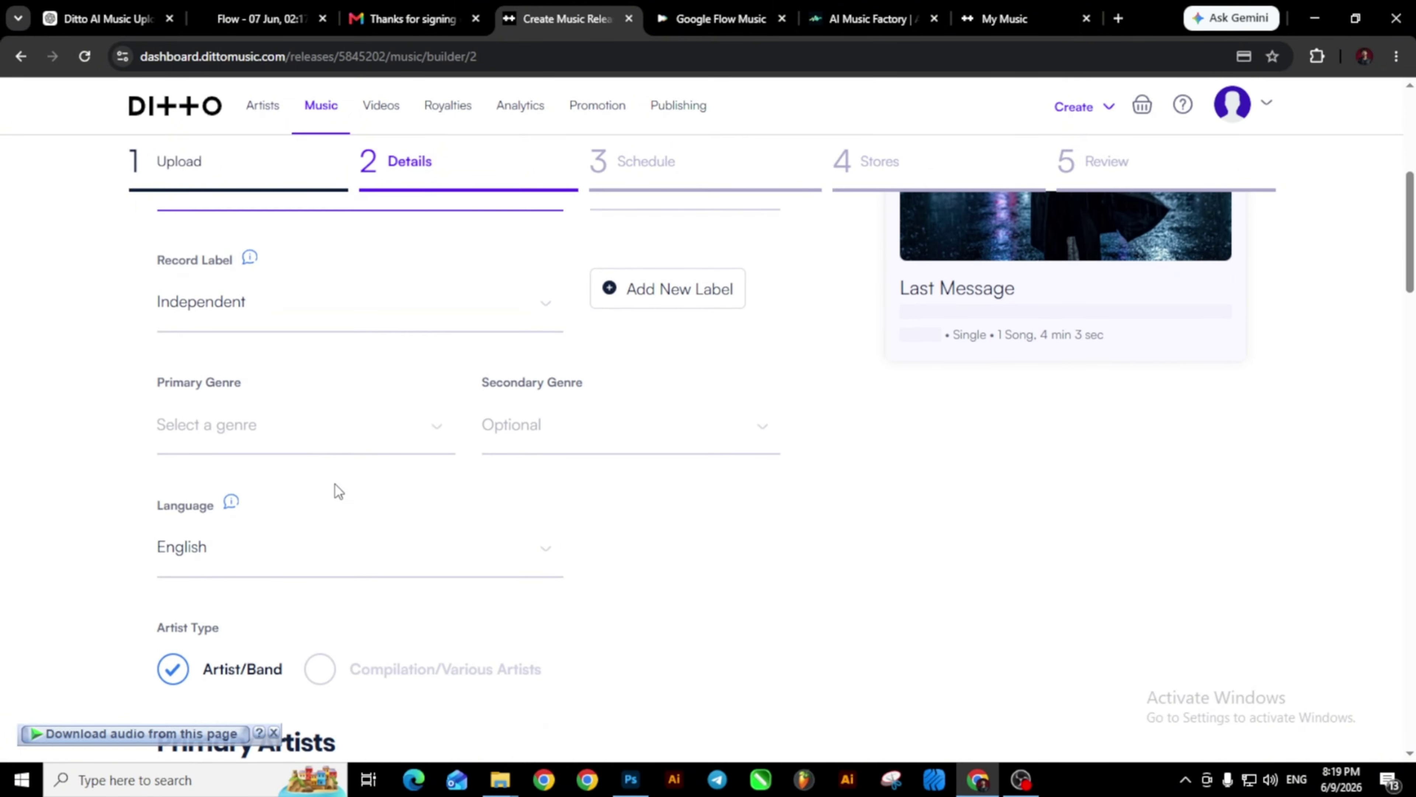
click(553, 304)
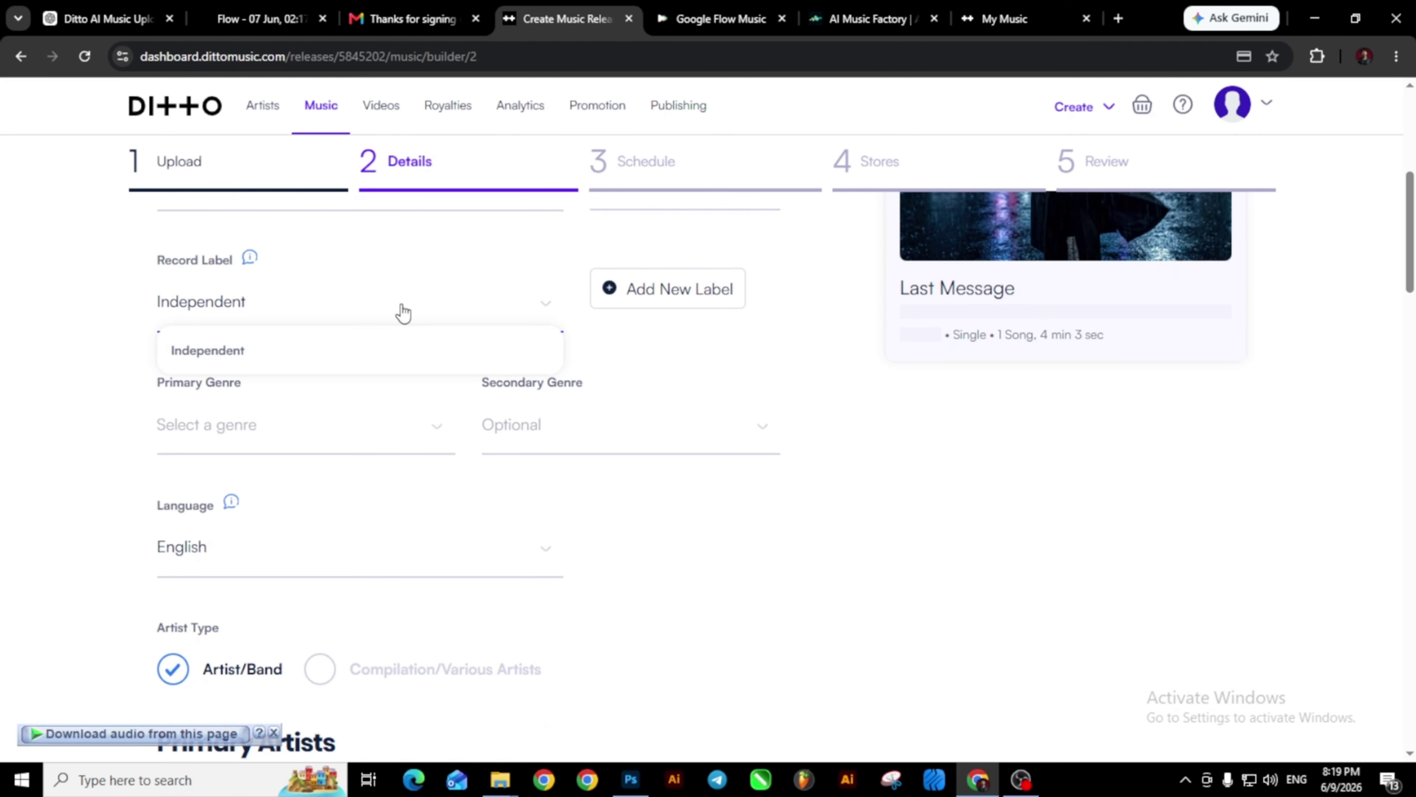
click(235, 350)
click(234, 425)
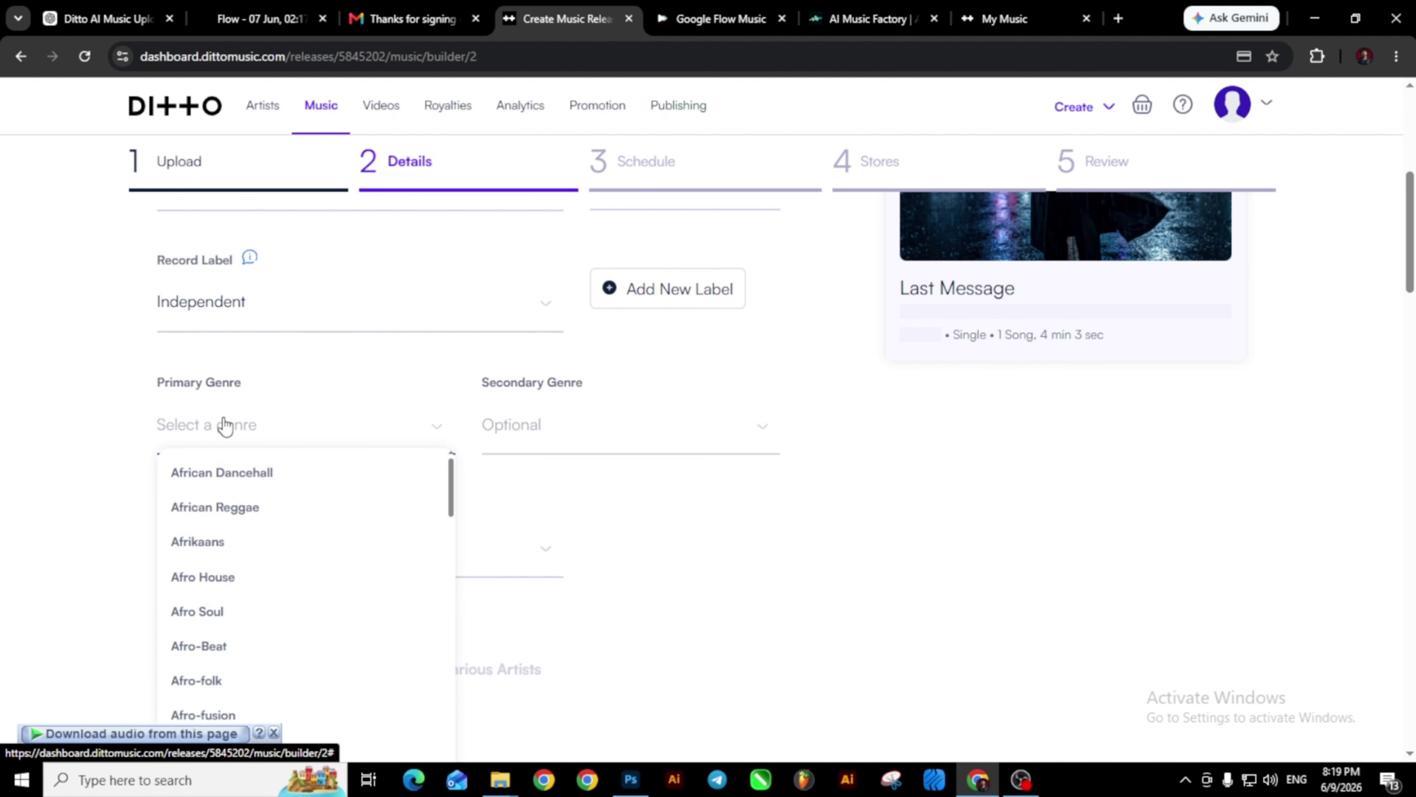
Set the primary genre to Pop.
scroll(203, 539, down, 3)
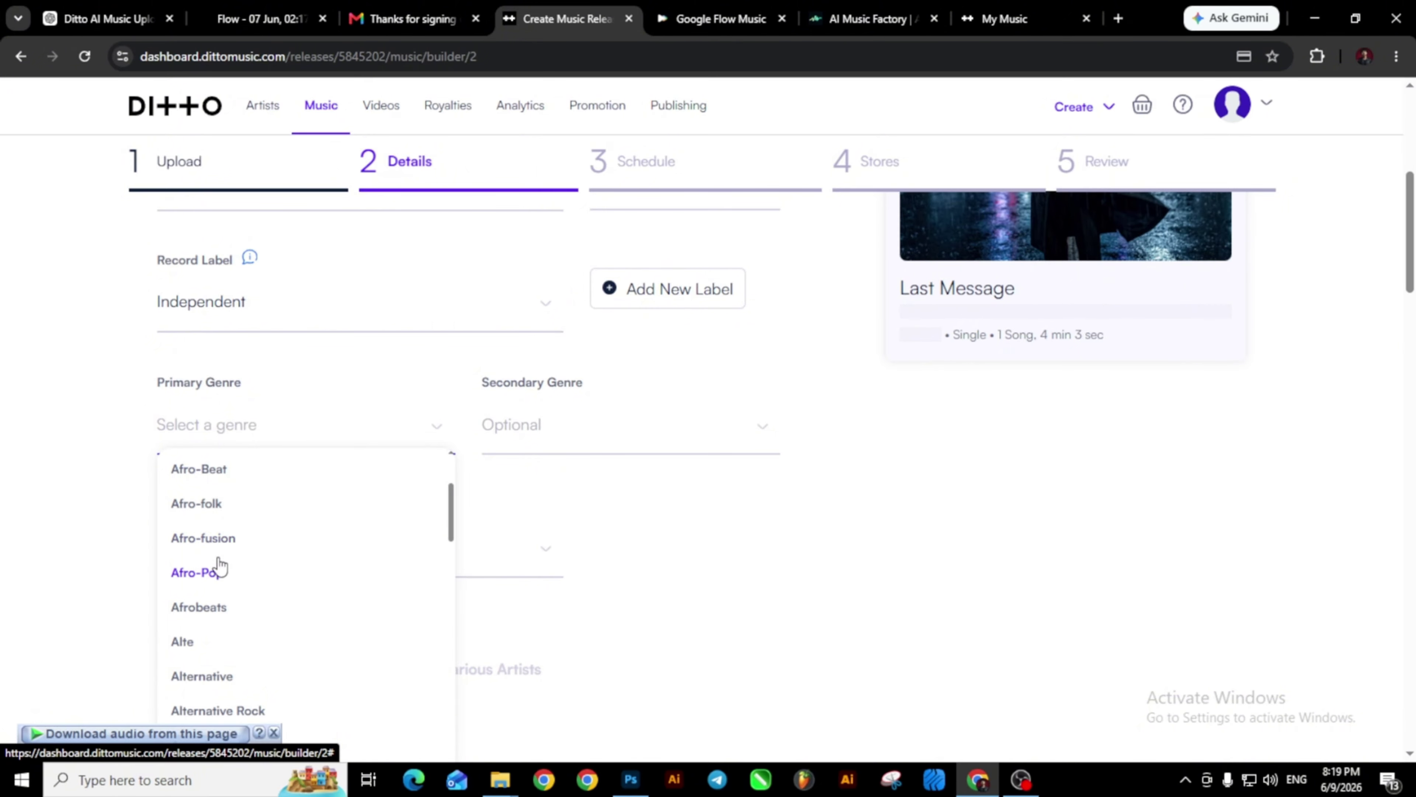
scroll(221, 575, down, 5)
scroll(222, 577, down, 15)
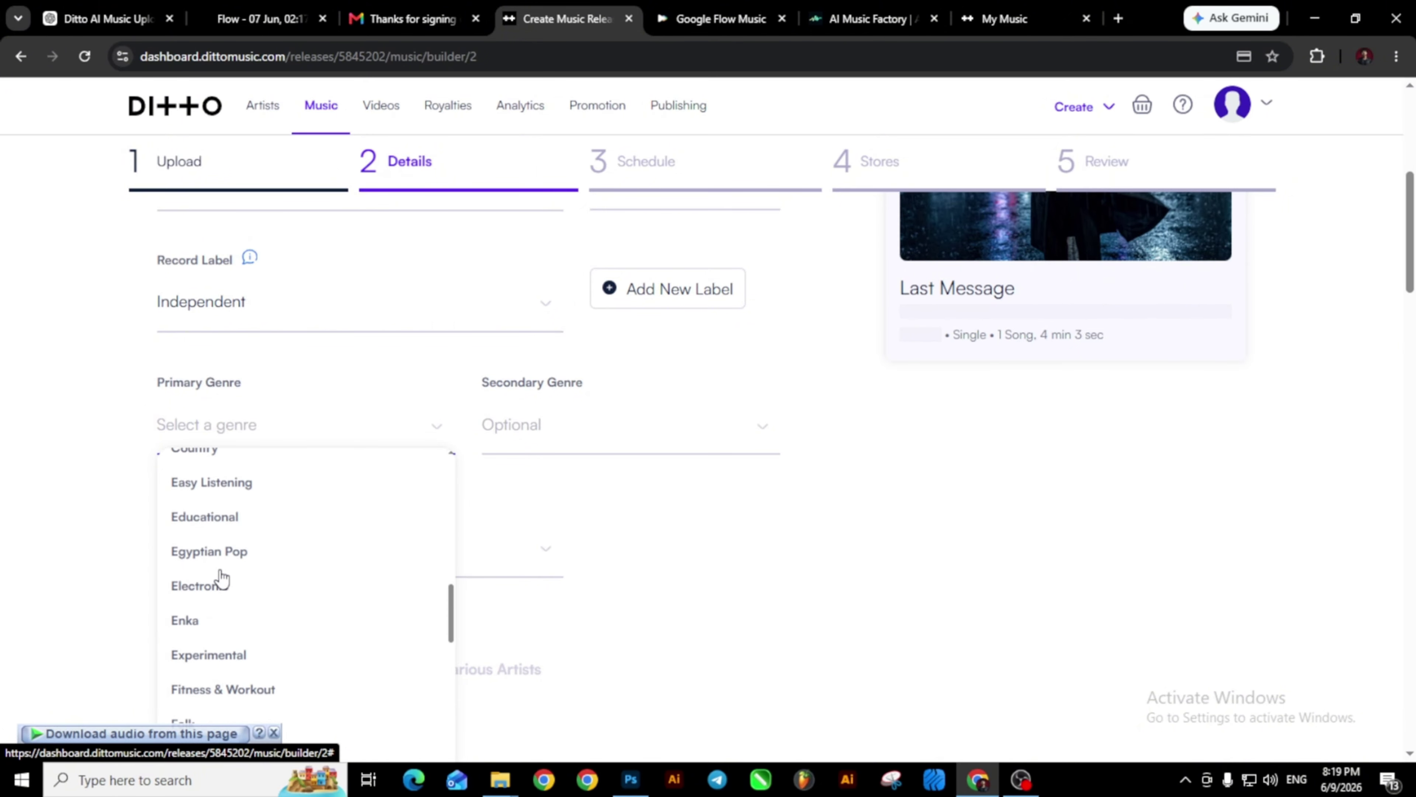
scroll(222, 578, down, 10)
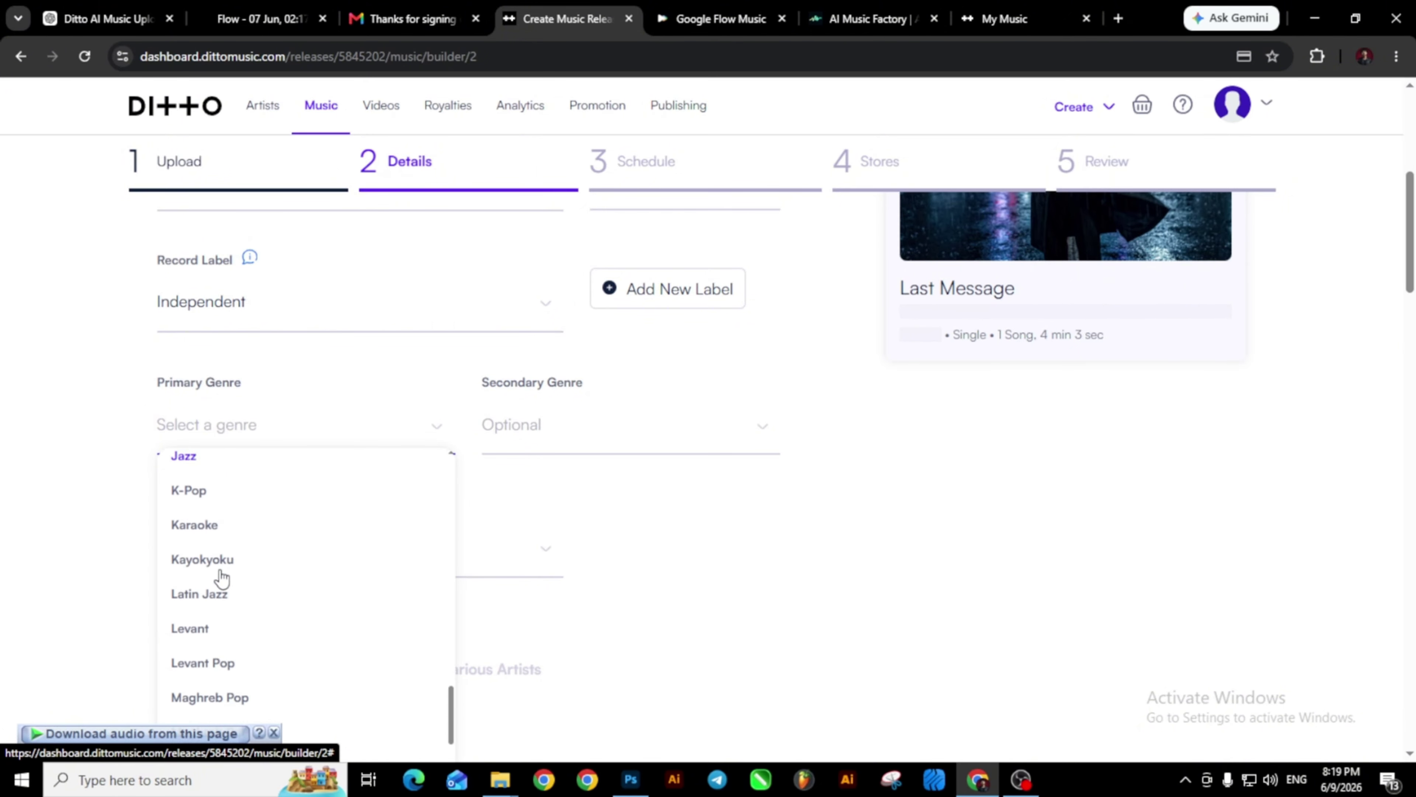
scroll(222, 579, down, 1)
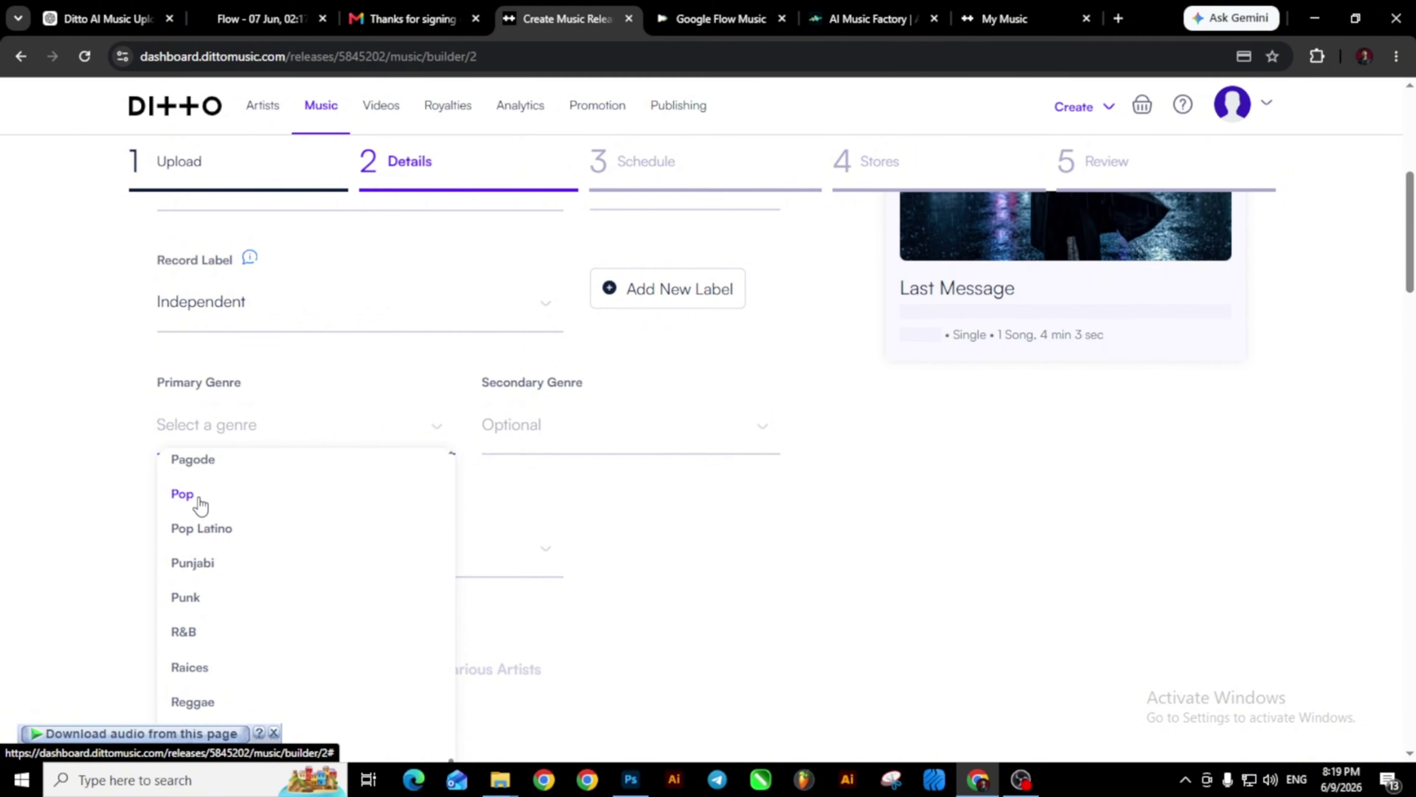
click(195, 496)
Choose R&B as the secondary genre.
click(544, 442)
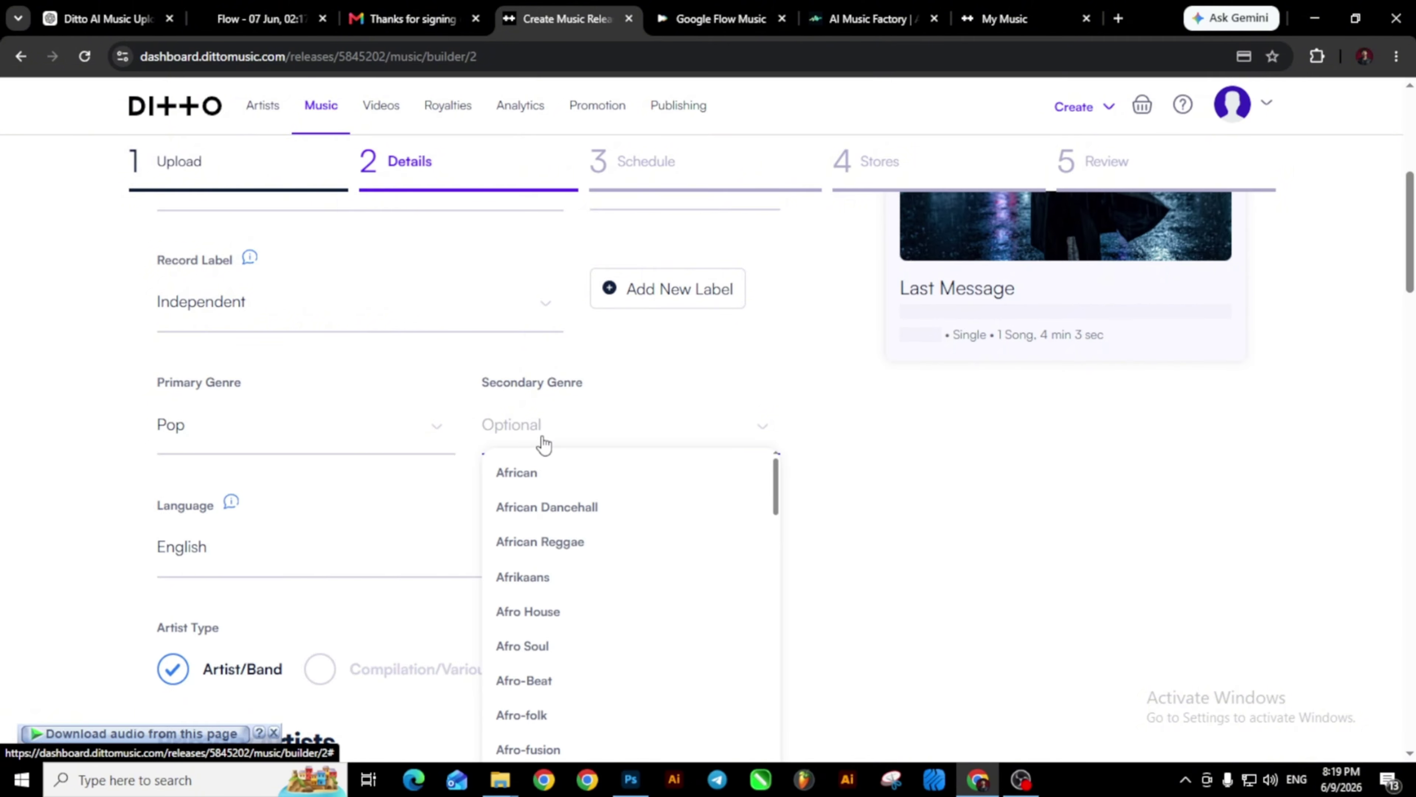
scroll(543, 446, down, 5)
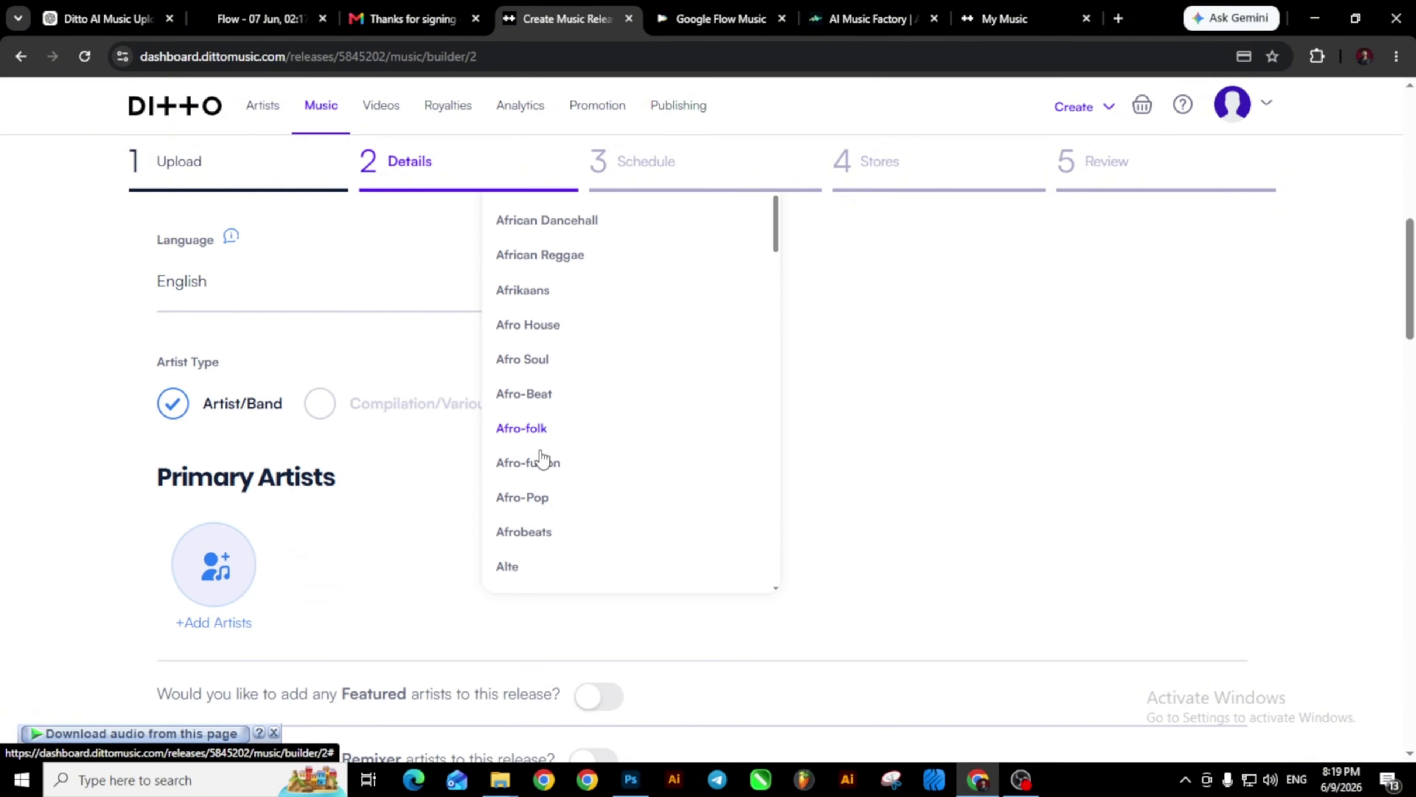
scroll(543, 461, down, 20)
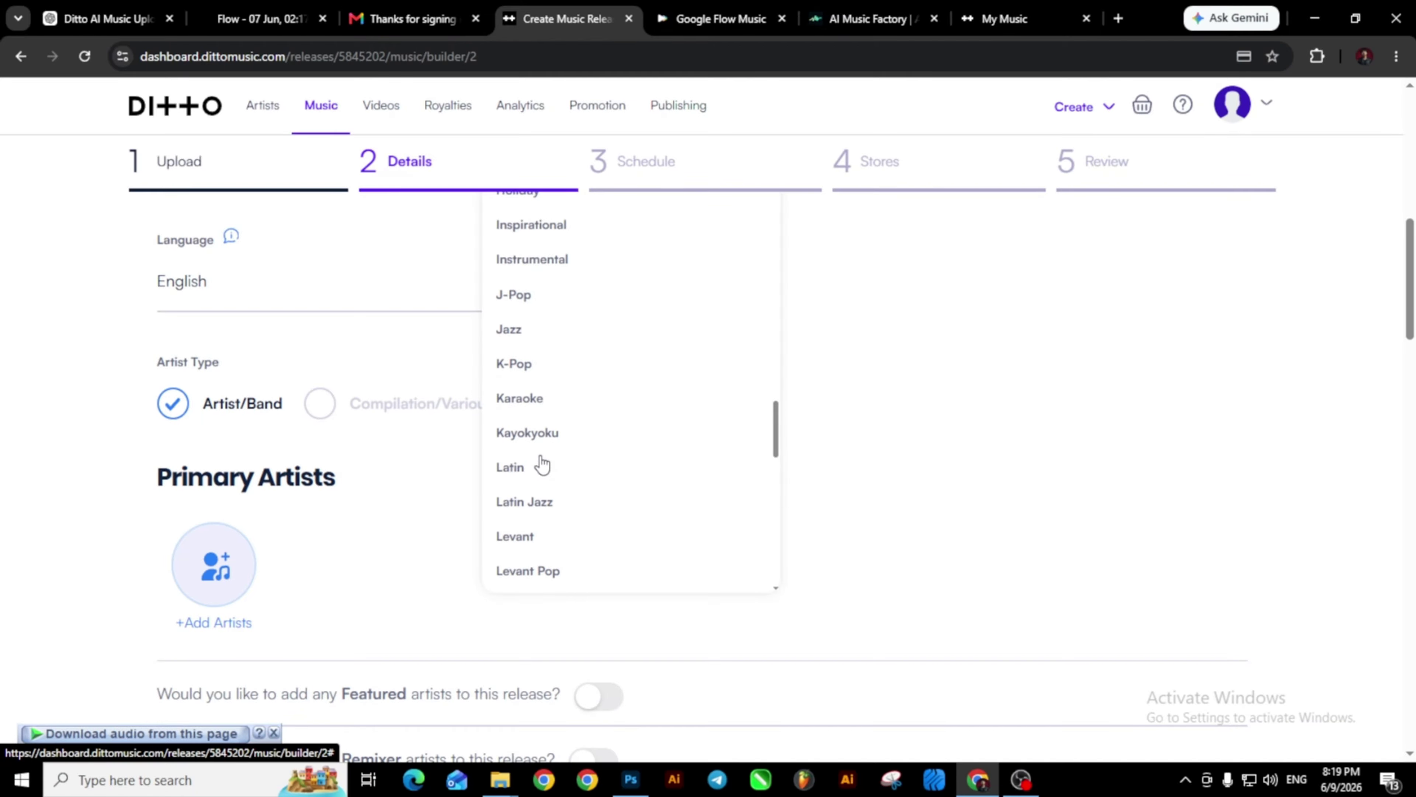
scroll(540, 464, down, 10)
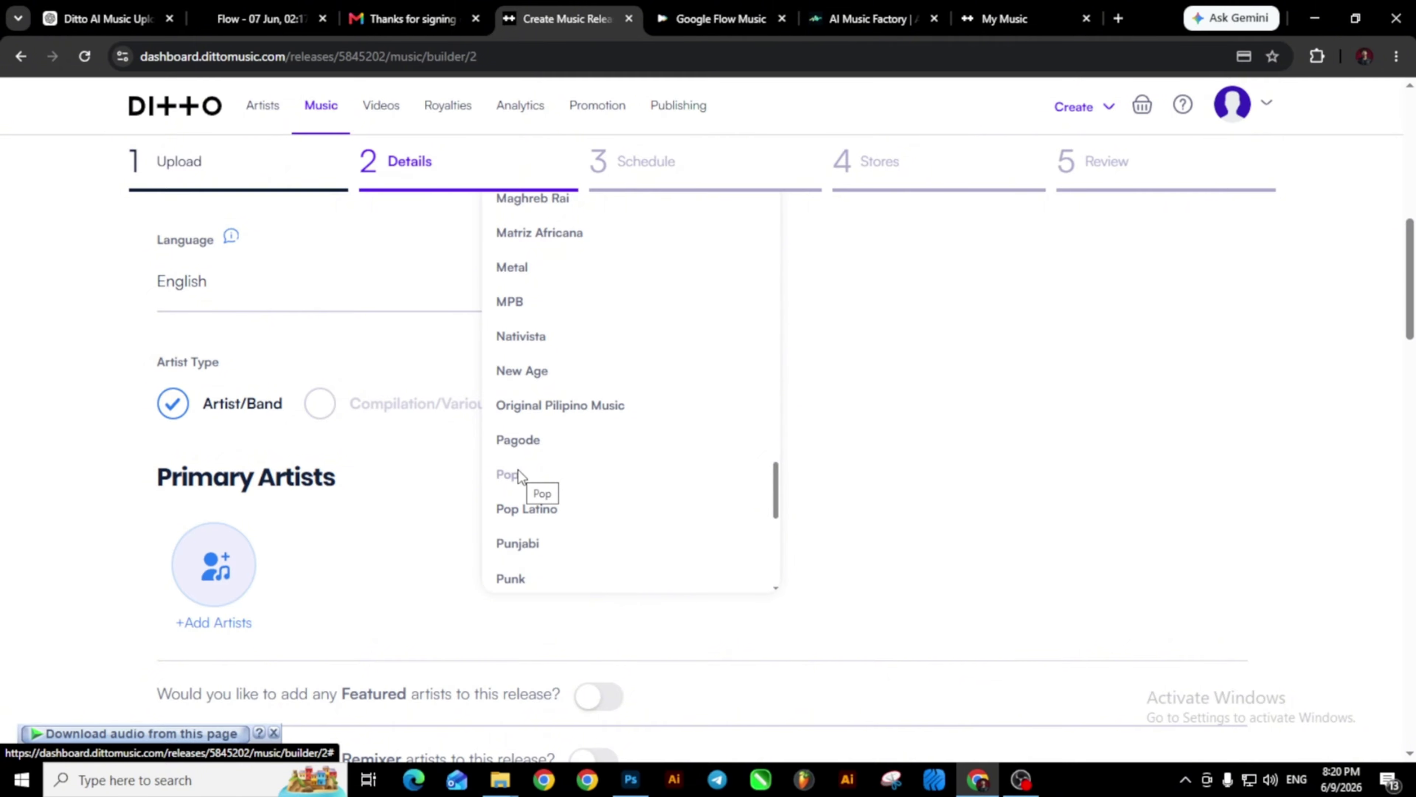
scroll(522, 474, down, 3)
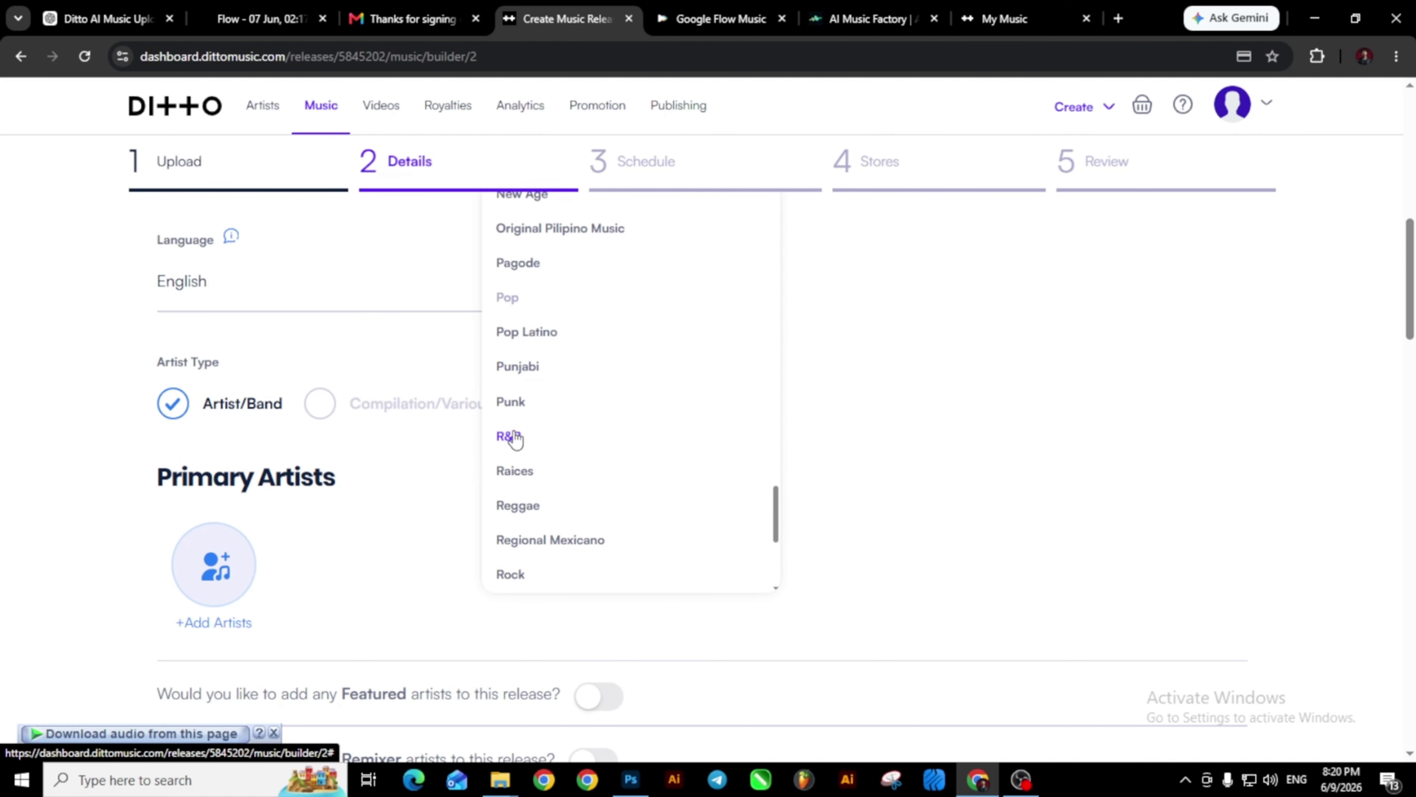
click(552, 441)
Recheck both genre dropdowns without changes and scroll down to Primary Artists.
scroll(440, 439, up, 5)
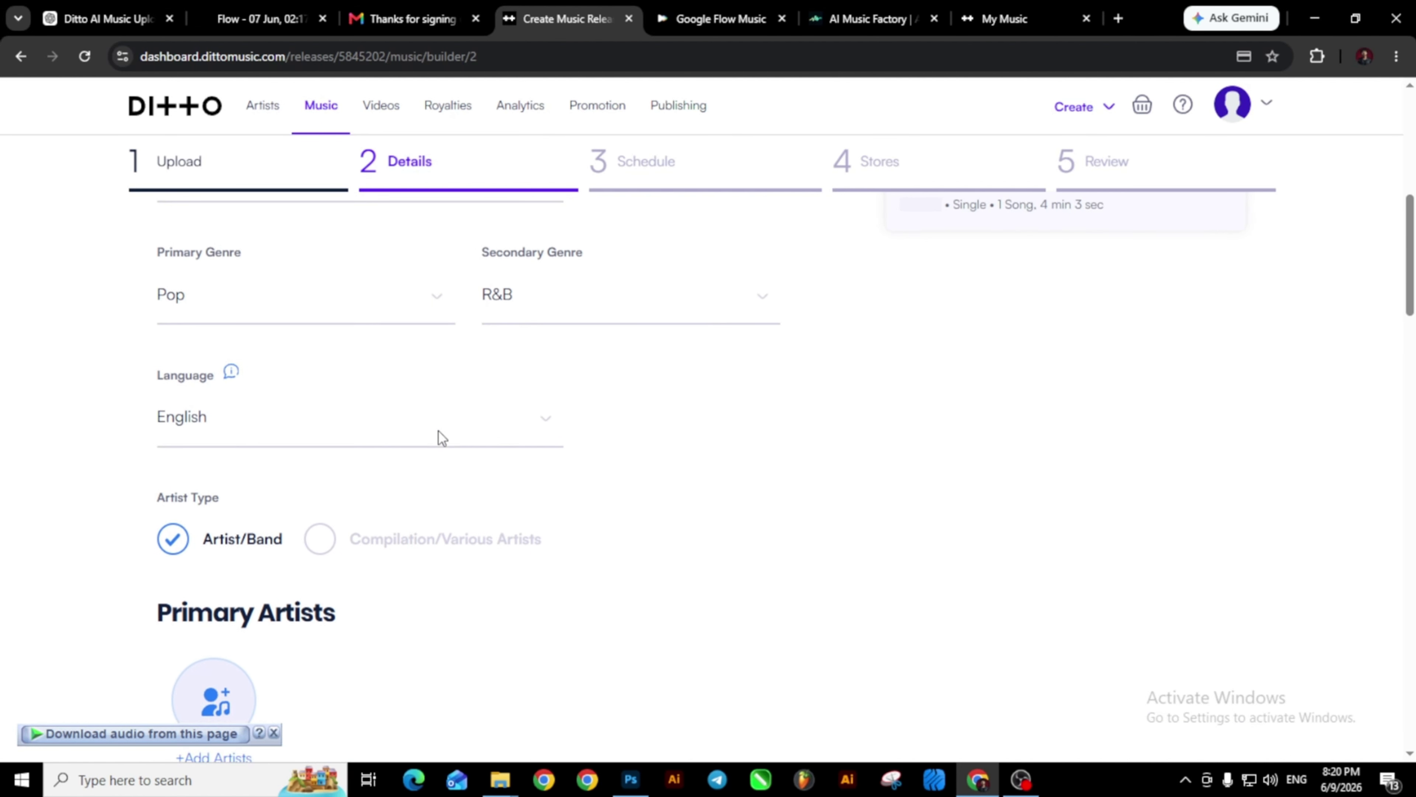
click(438, 429)
scroll(323, 466, down, 3)
click(524, 440)
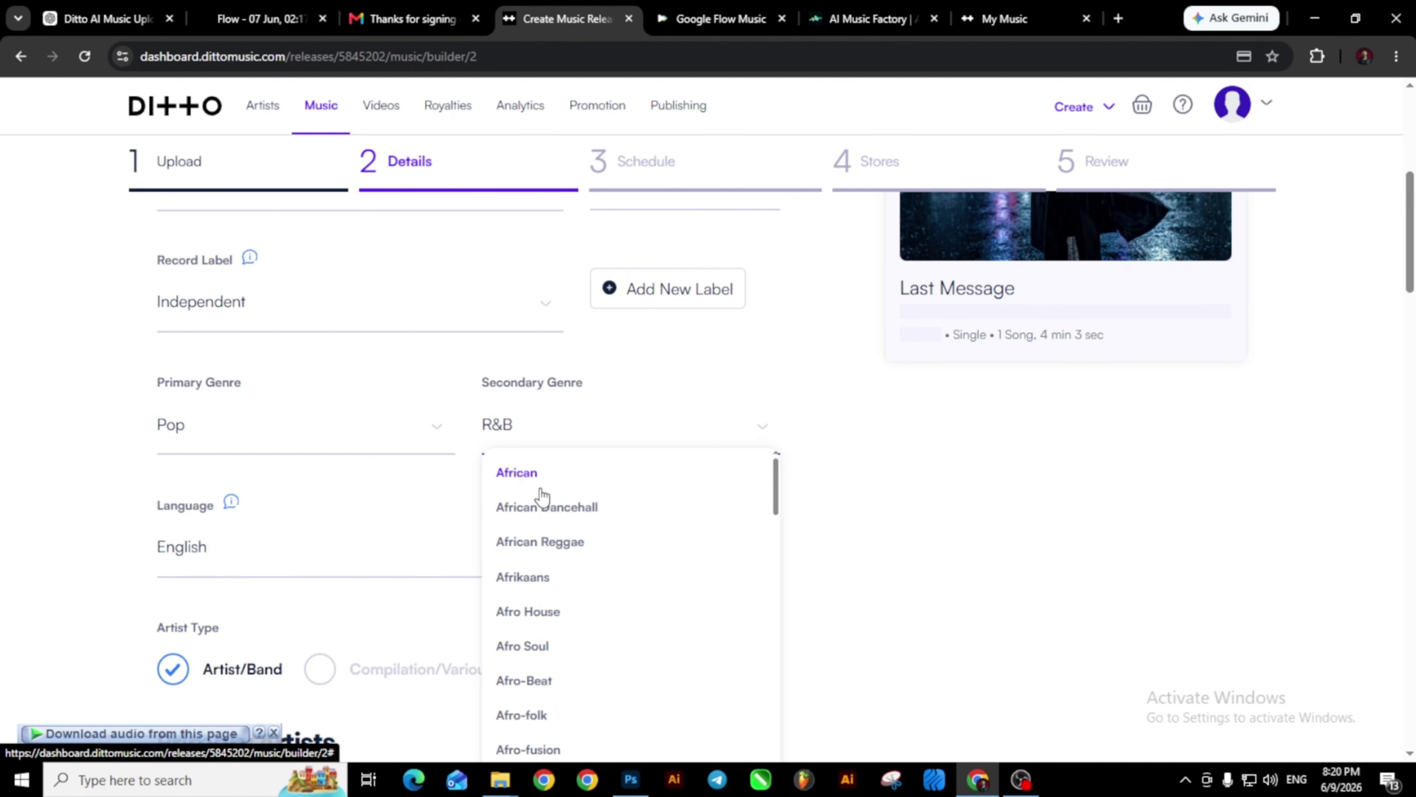
click(719, 403)
scroll(867, 424, down, 2)
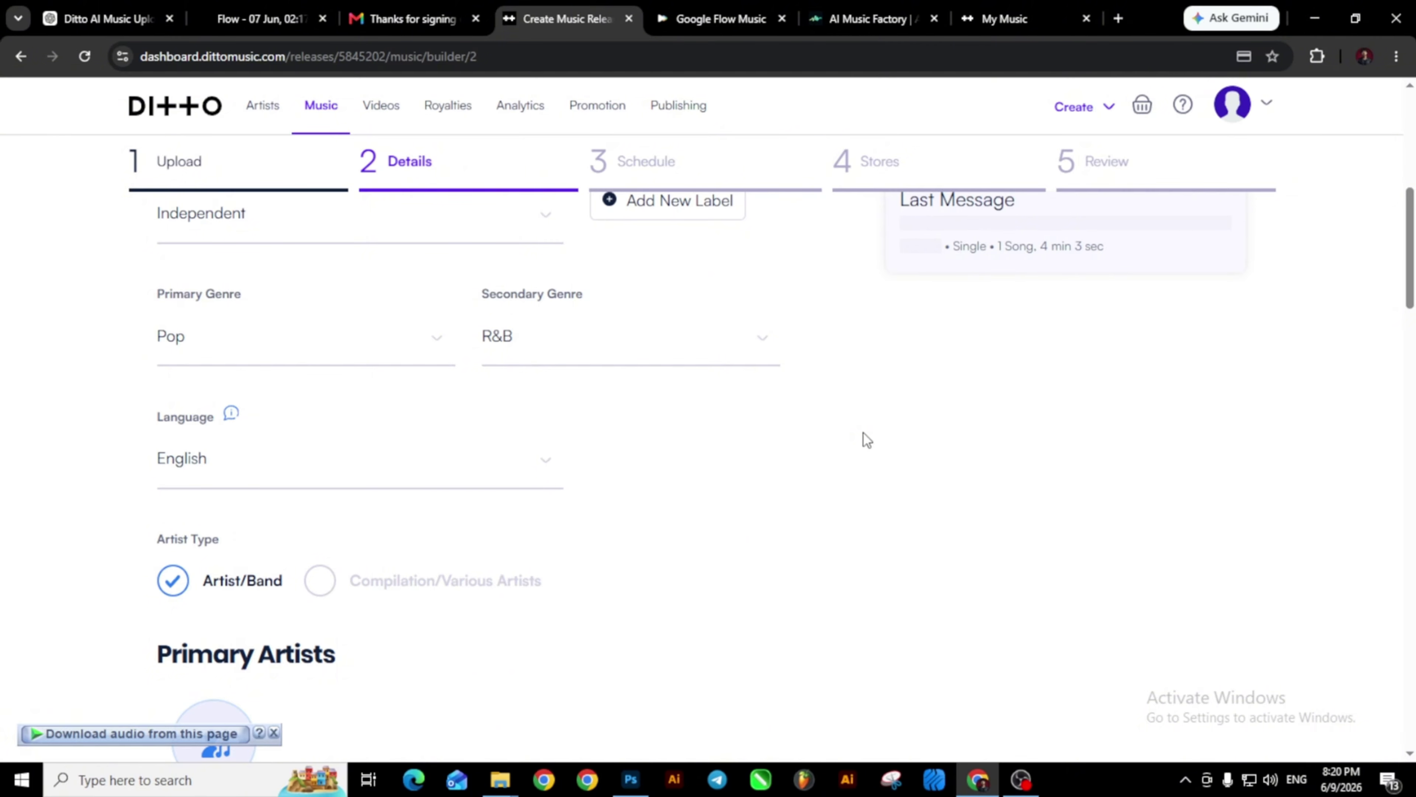
scroll(867, 441, down, 2)
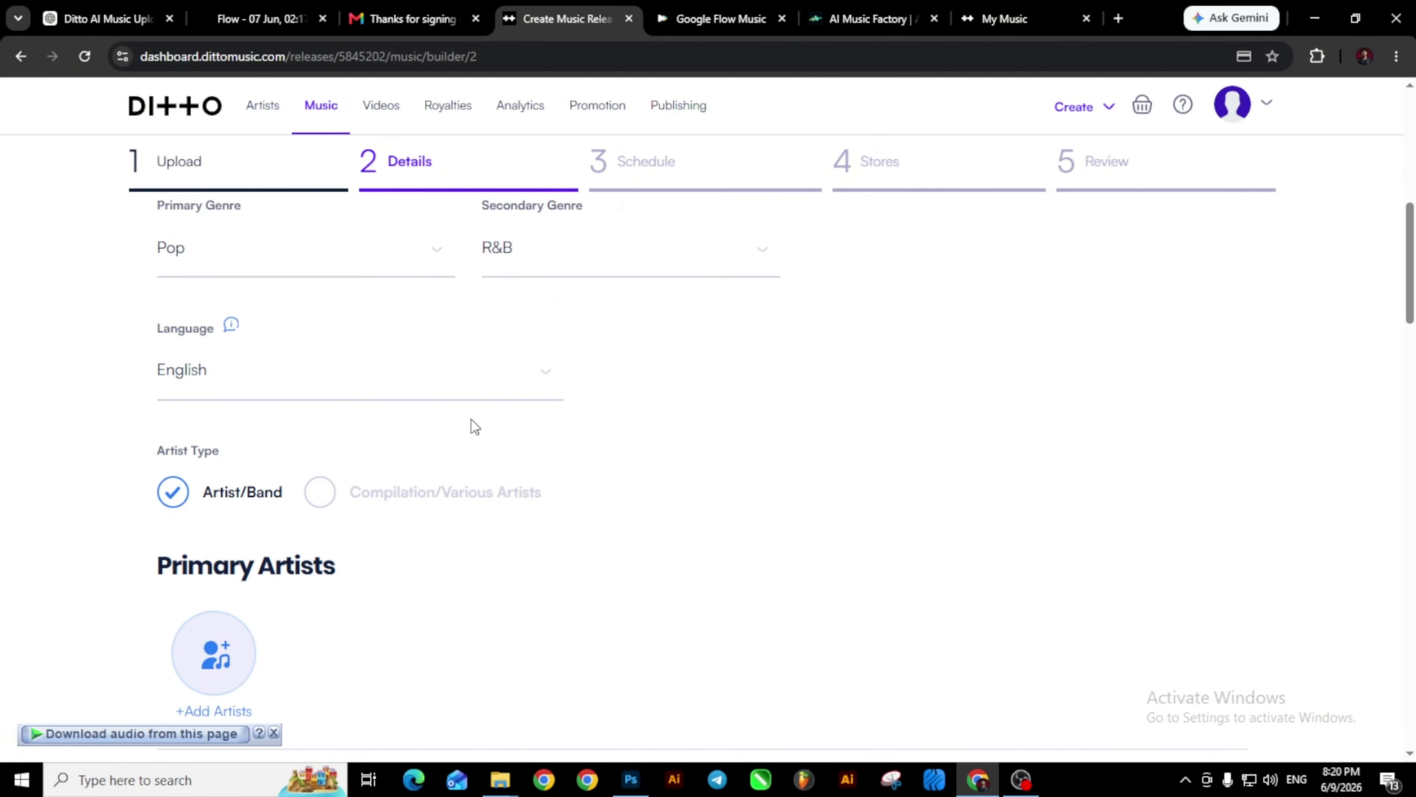
scroll(385, 446, down, 4)
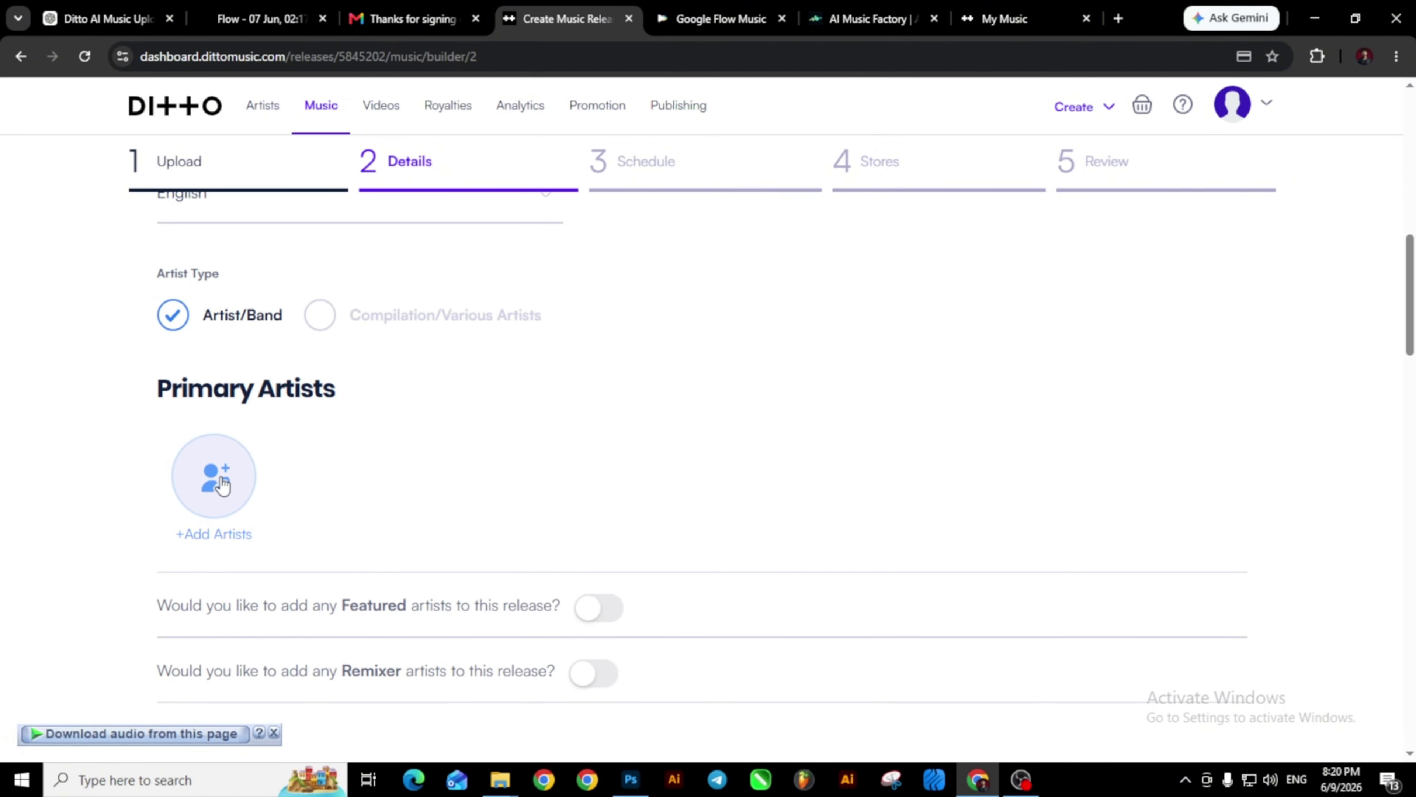
Create a new artist with the pasted name and a chosen profile photo.
click(207, 491)
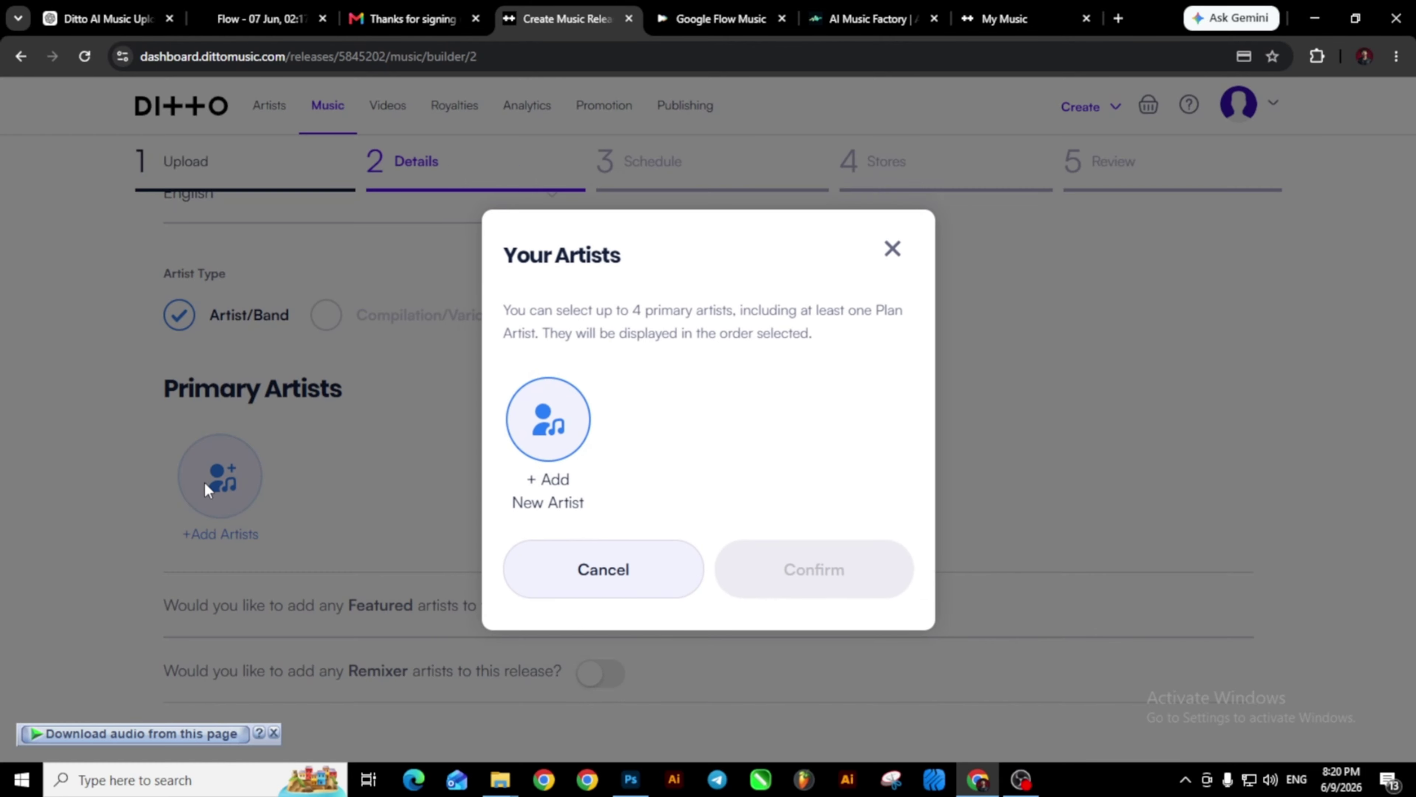
click(549, 416)
click(565, 375)
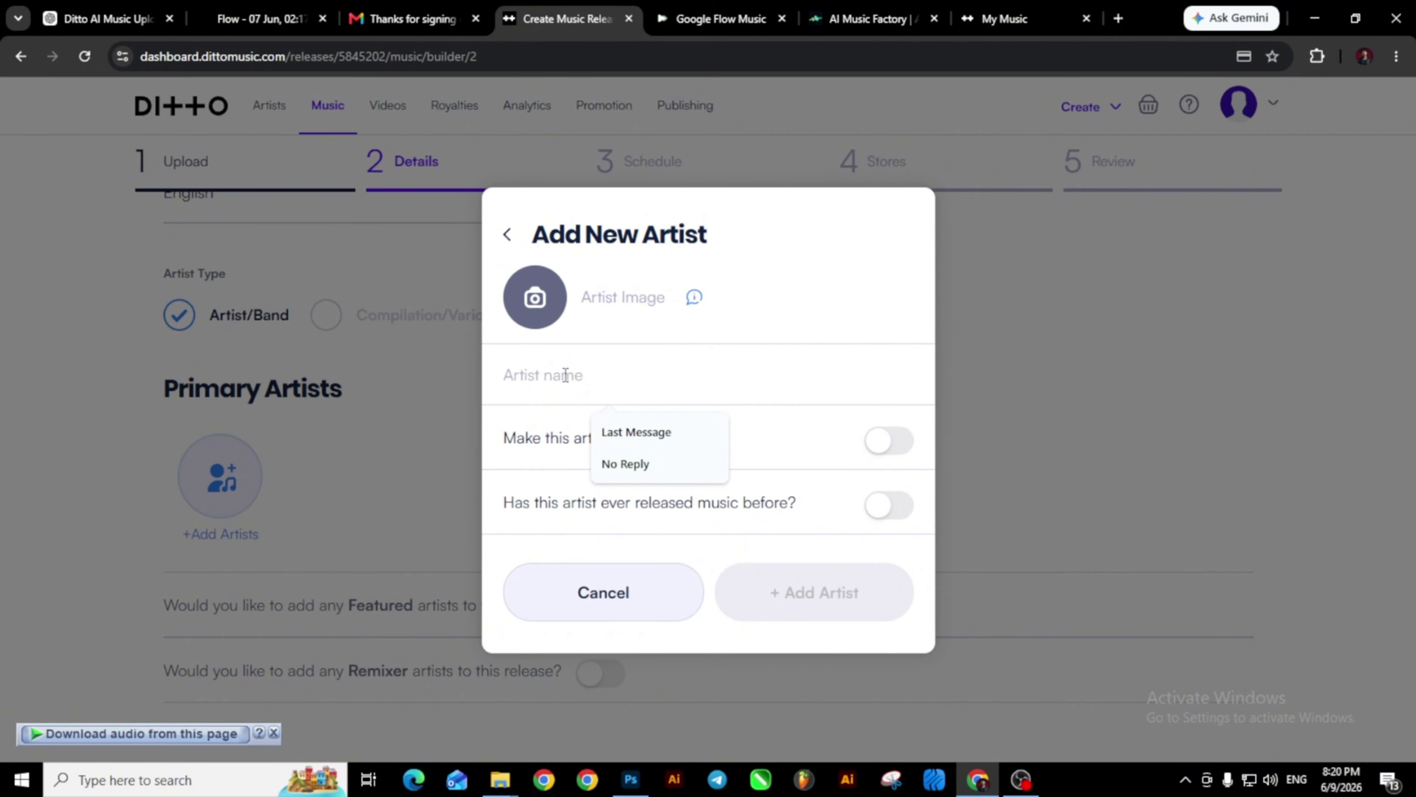
text(SoloMindX)
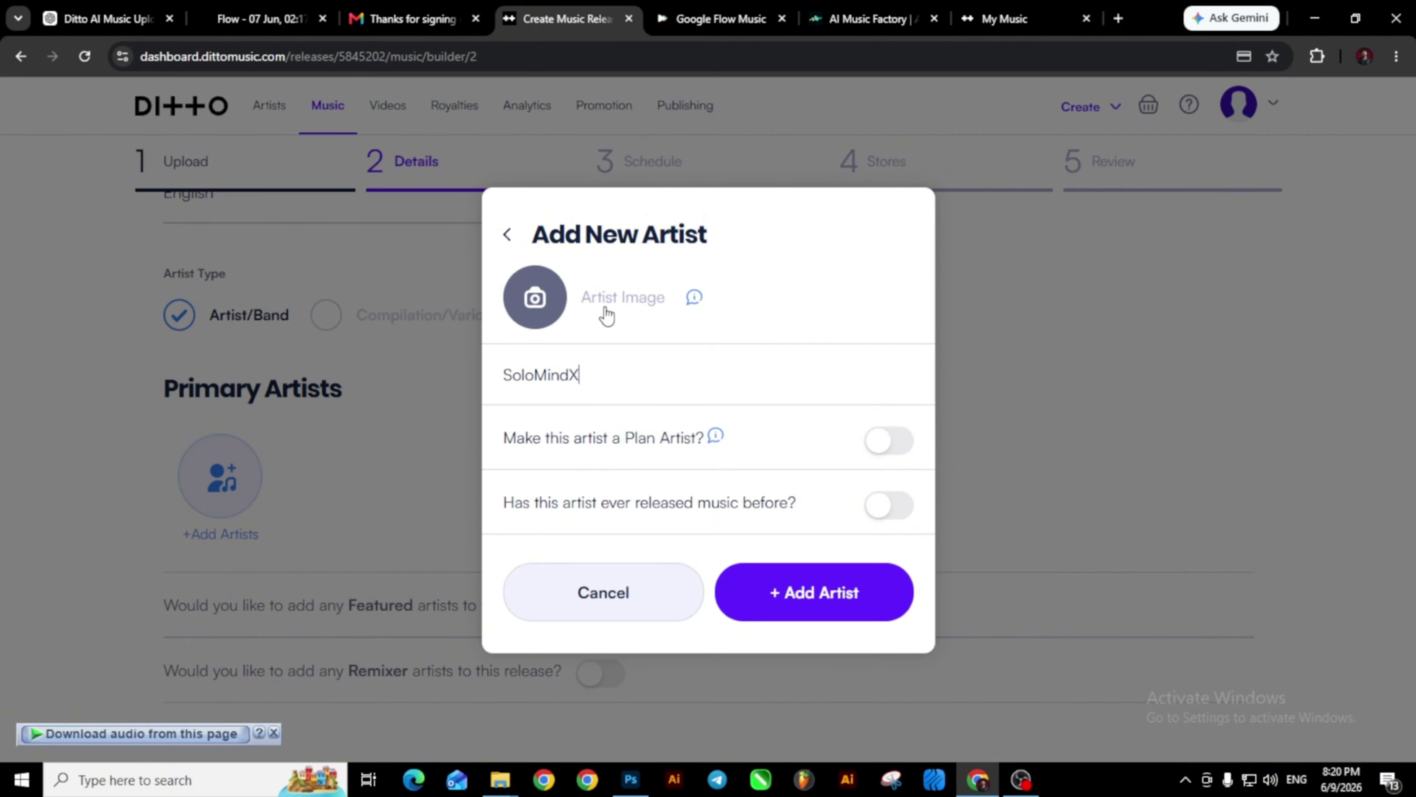
click(535, 300)
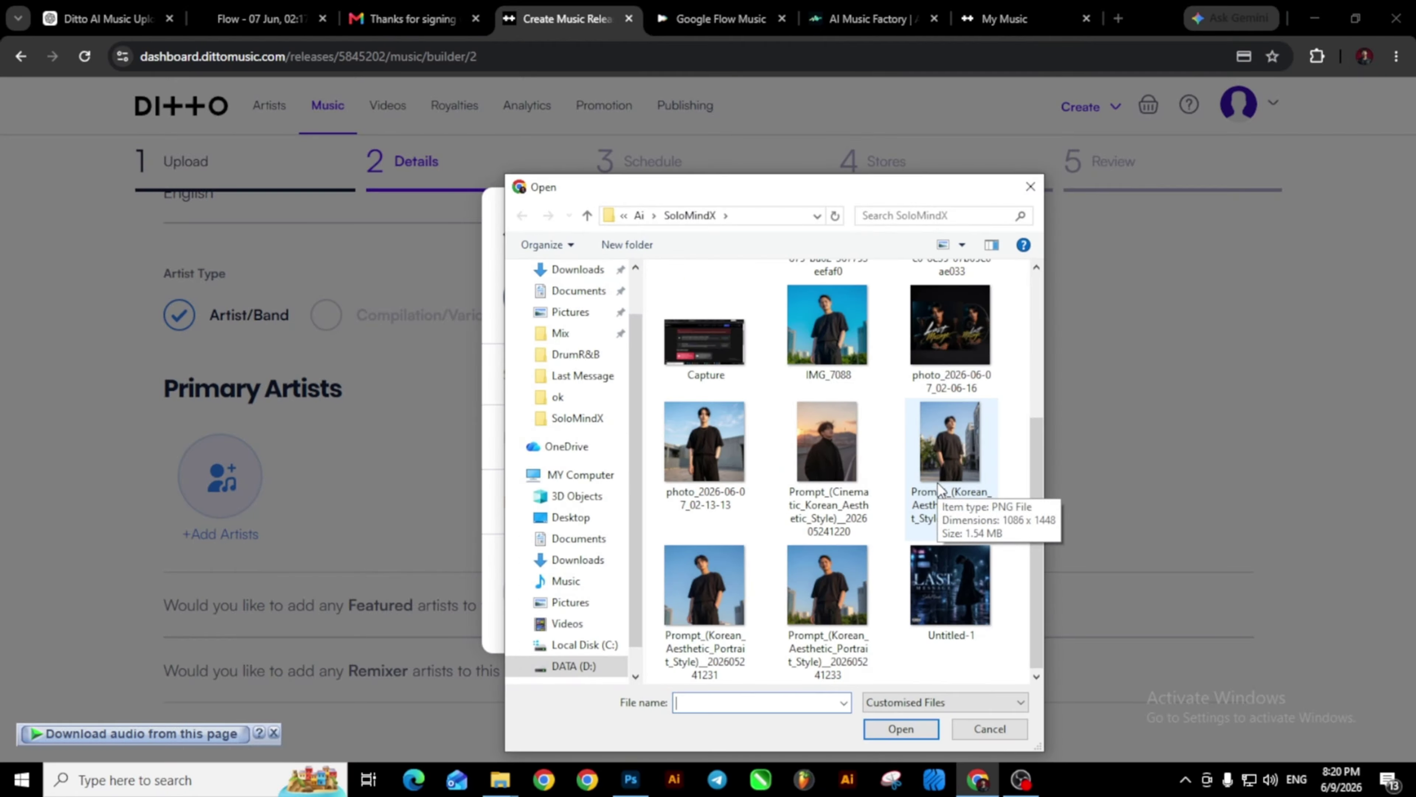
click(705, 449)
click(901, 728)
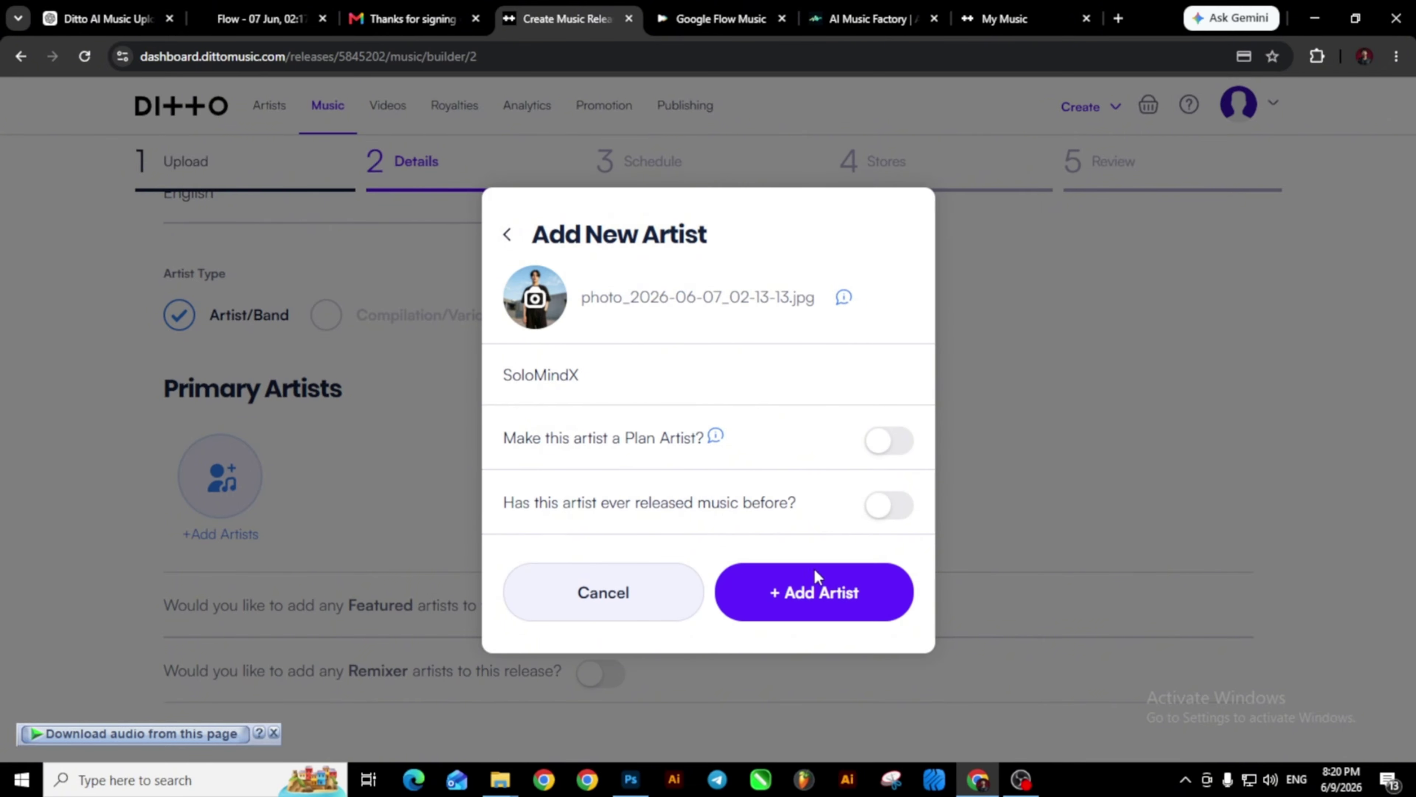
click(831, 602)
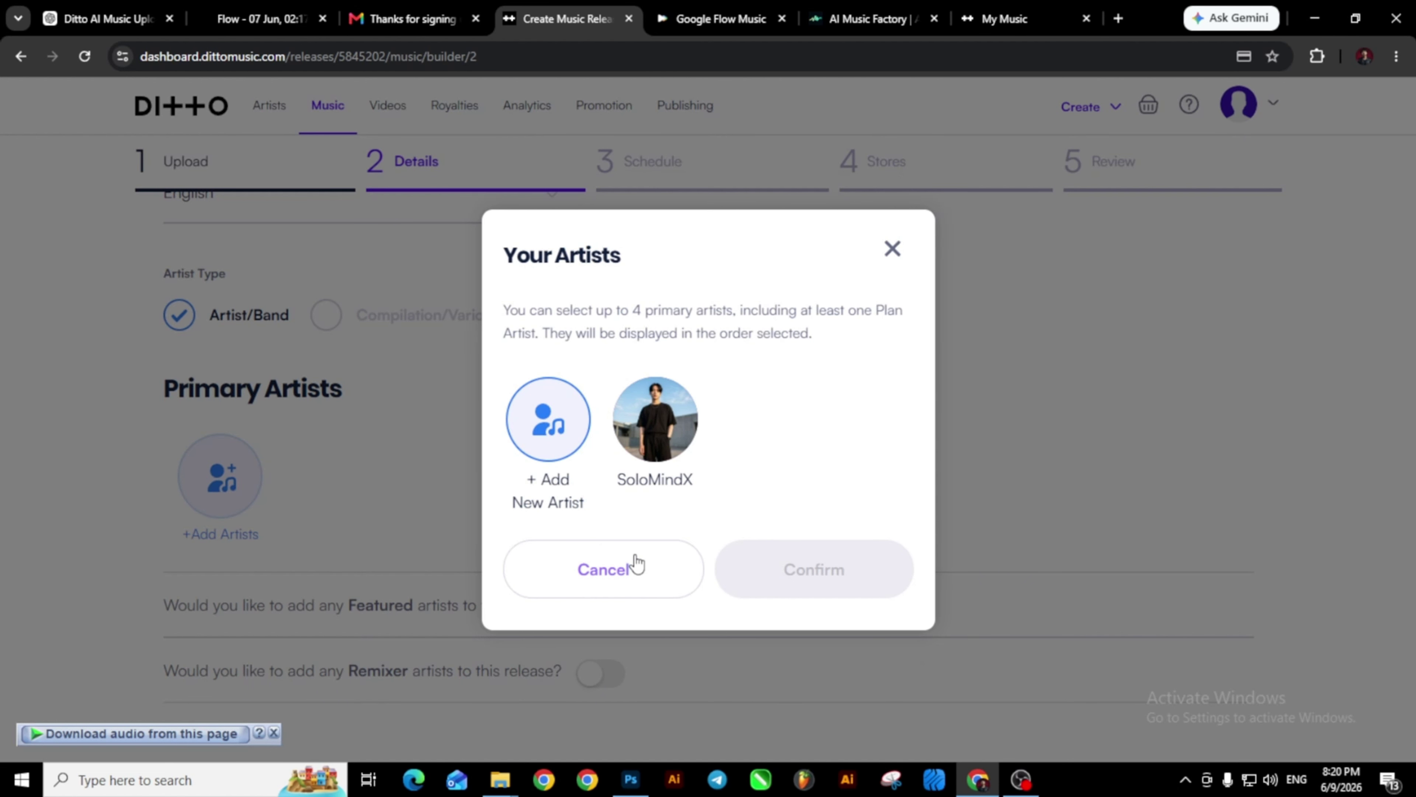
Select the new artist as primary artist, confirm, and upgrade them to a Plan artist.
click(655, 421)
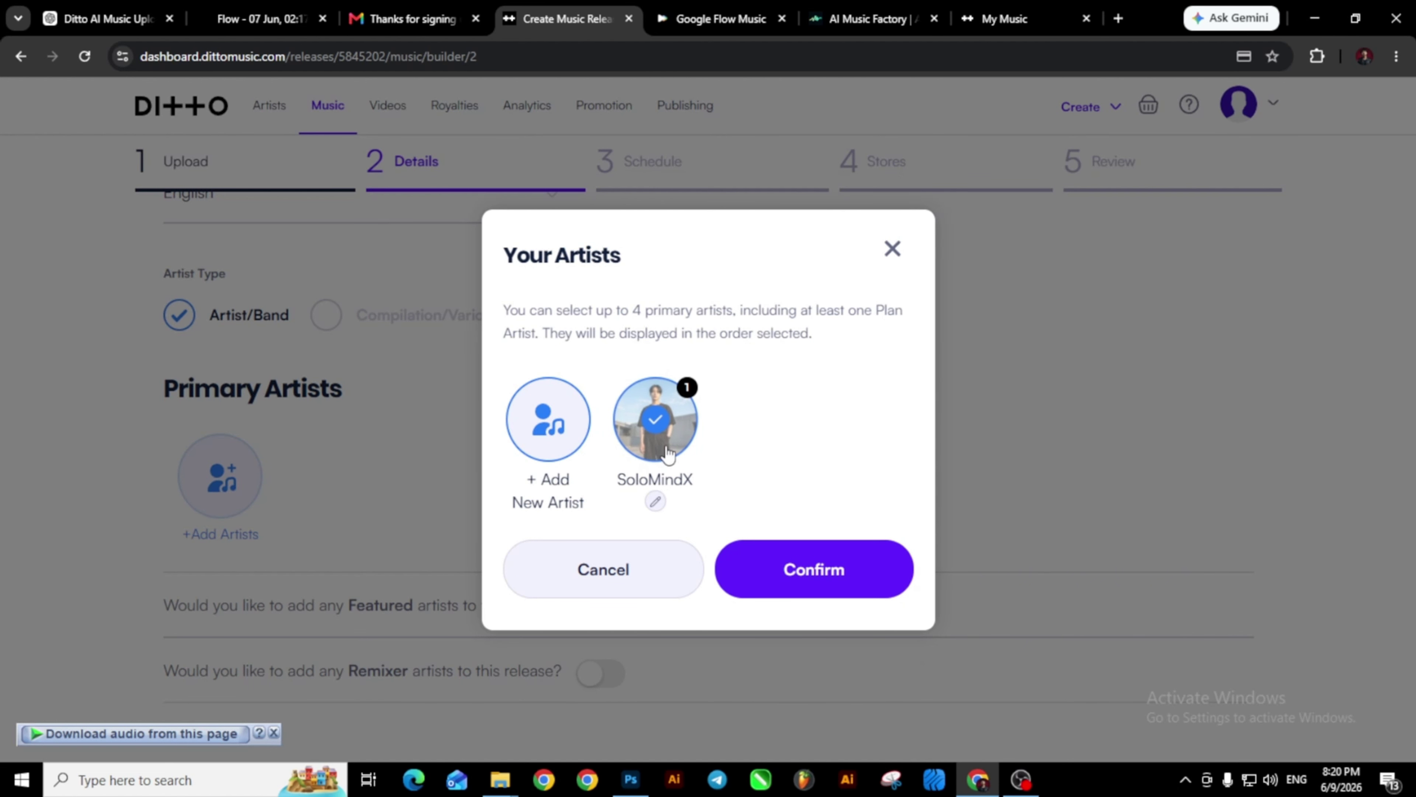
click(811, 575)
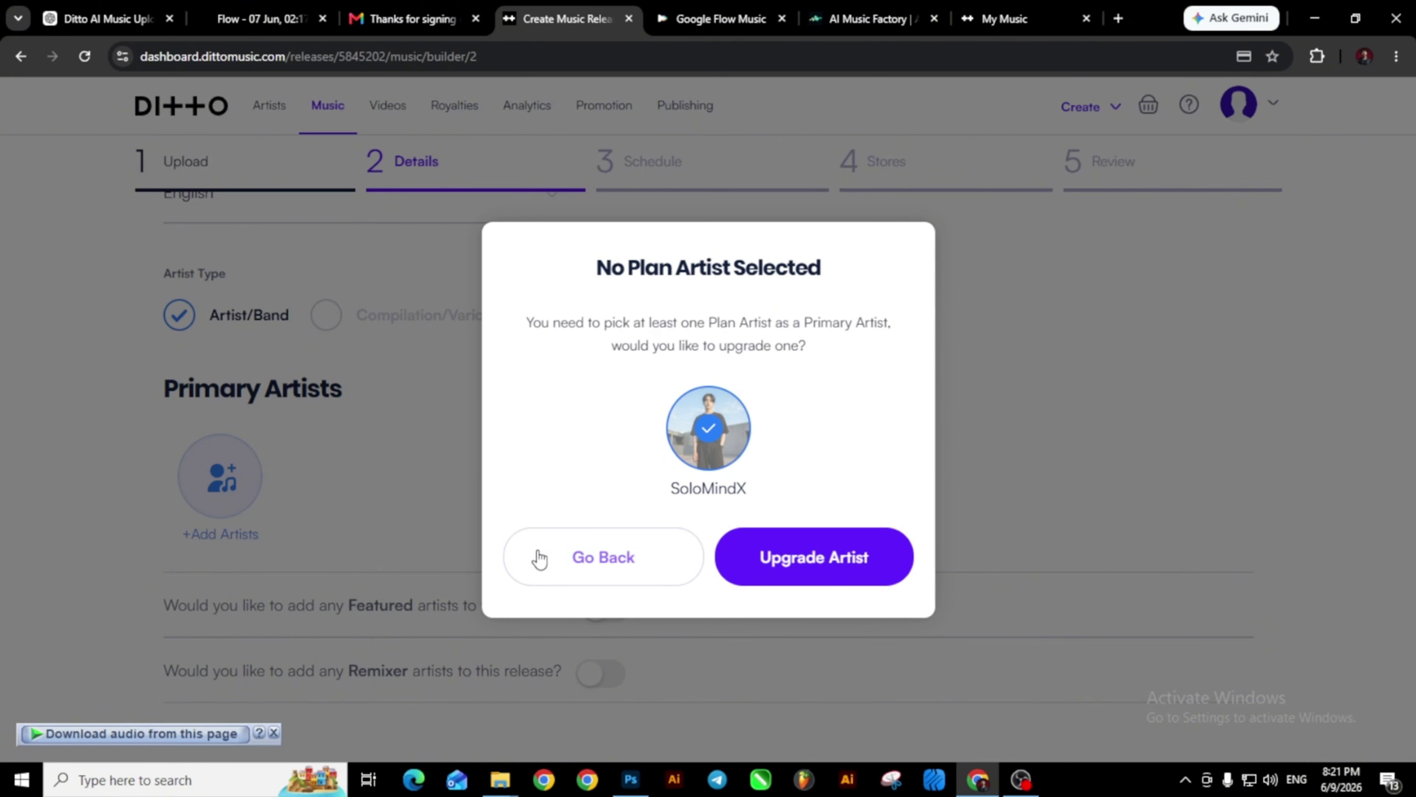
click(780, 565)
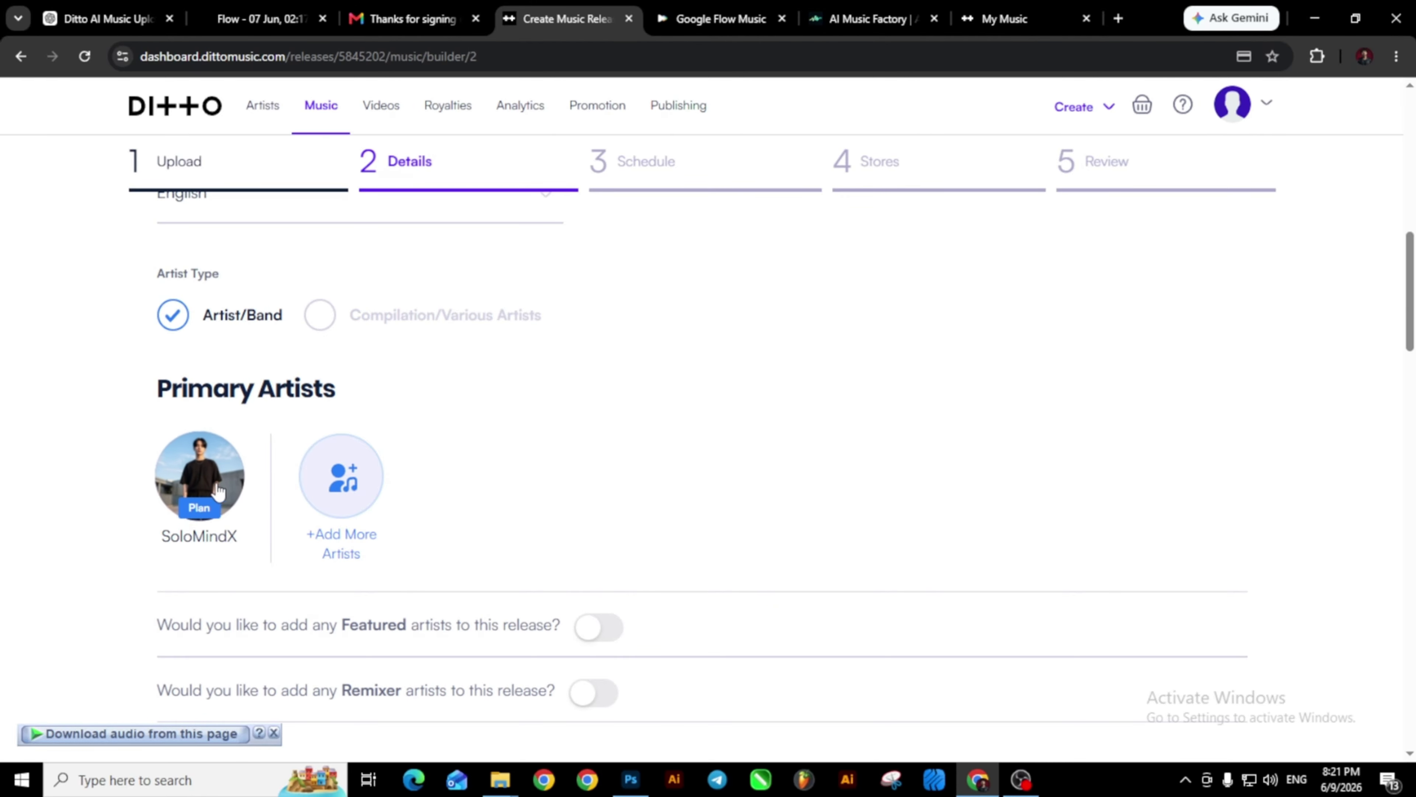
scroll(223, 499, down, 2)
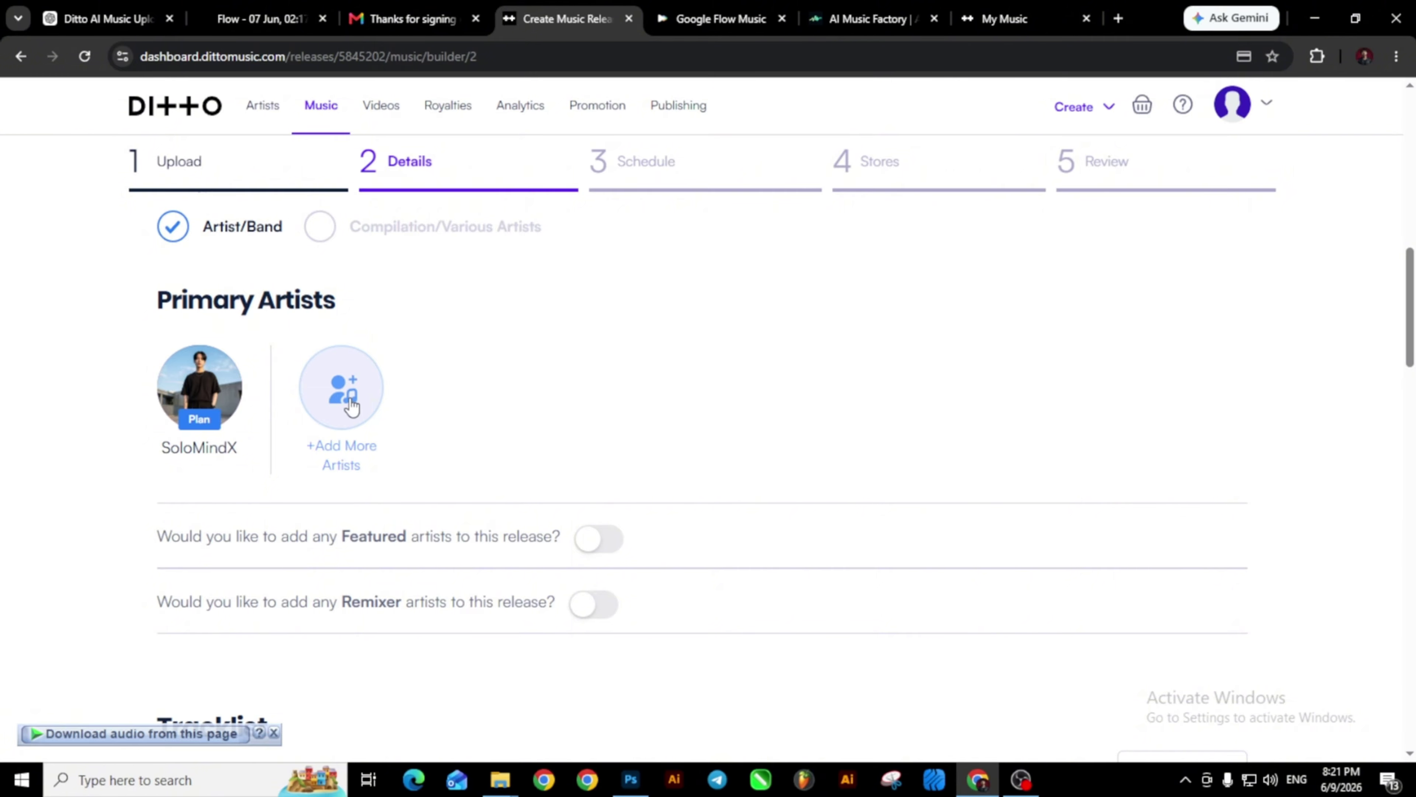
scroll(351, 406, down, 2)
scroll(354, 405, down, 3)
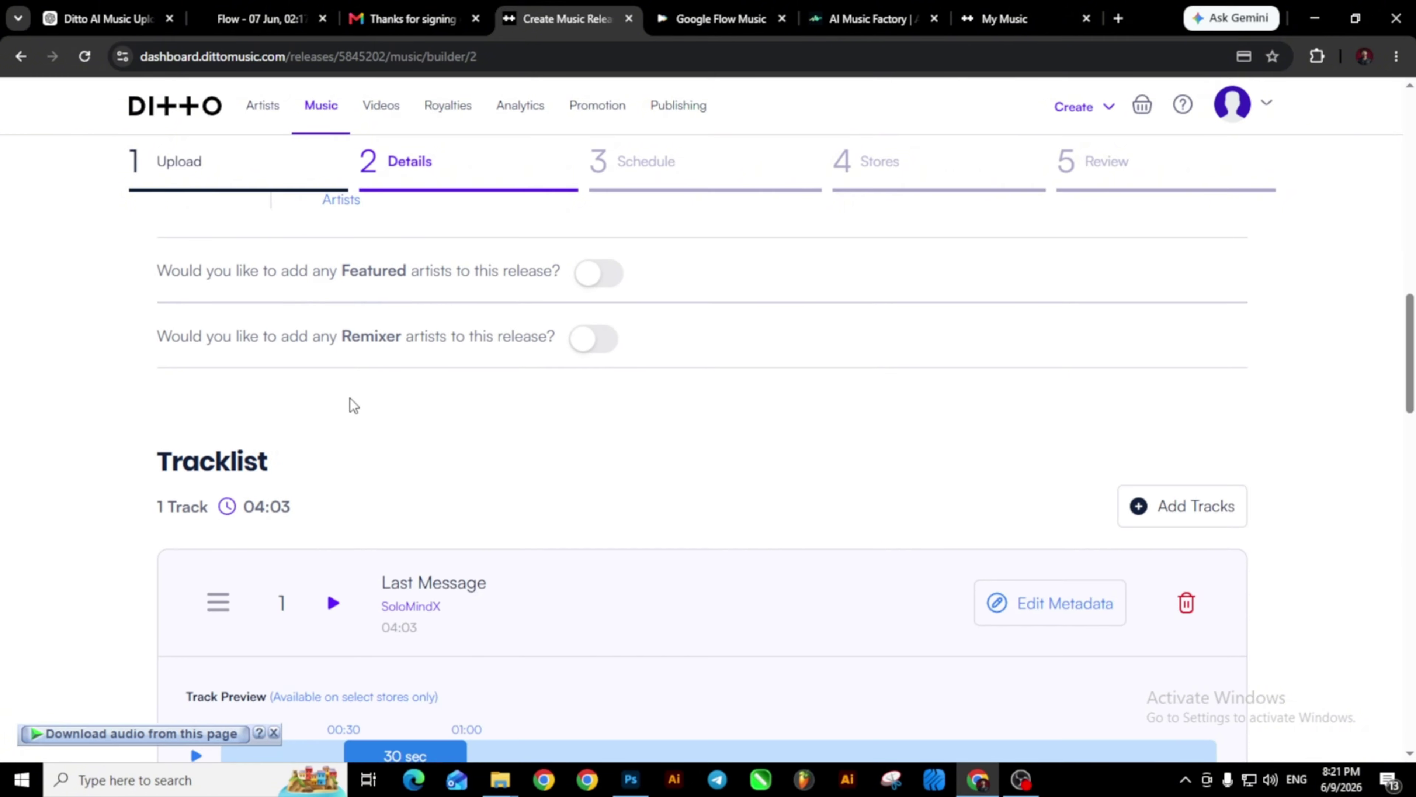
scroll(353, 406, down, 3)
scroll(354, 405, down, 2)
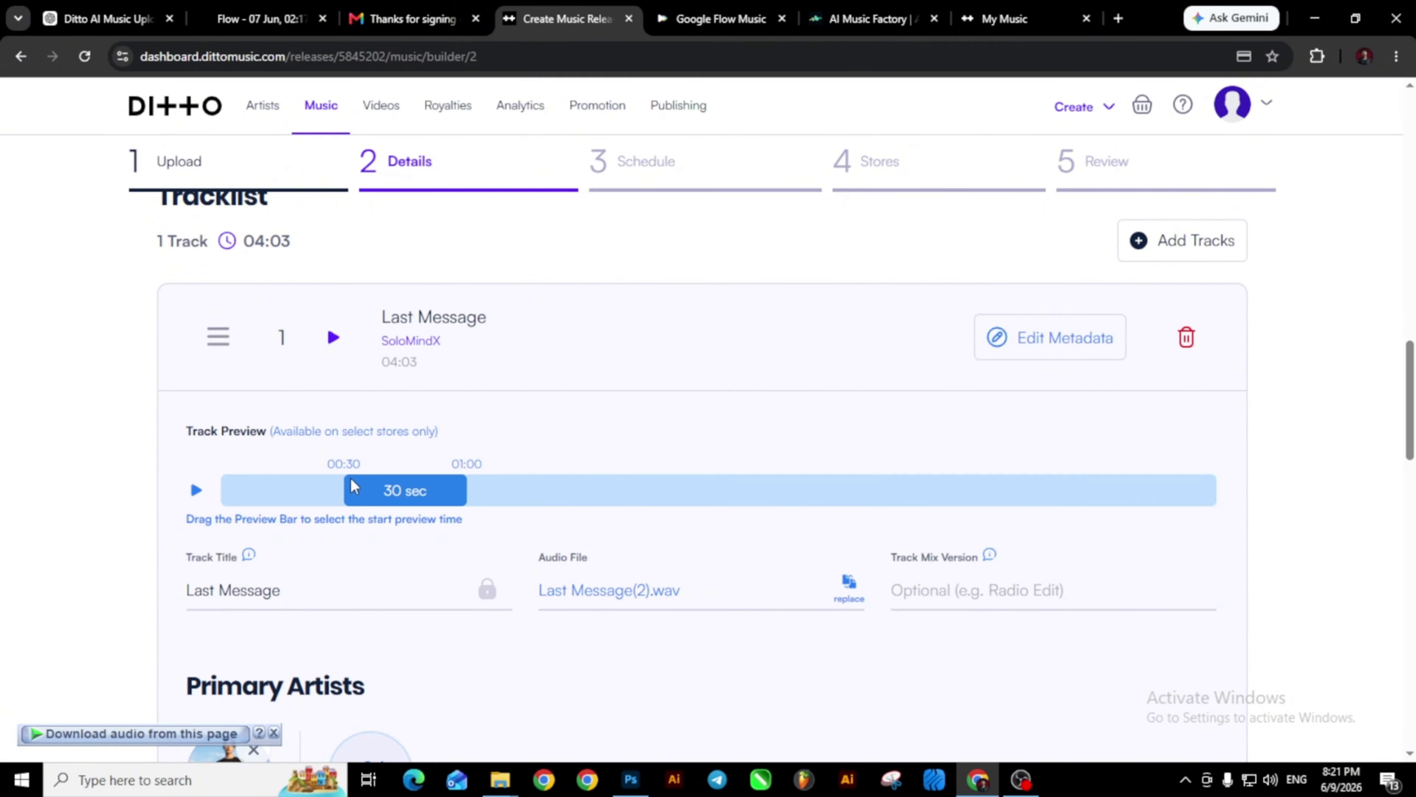
scroll(325, 496, down, 3)
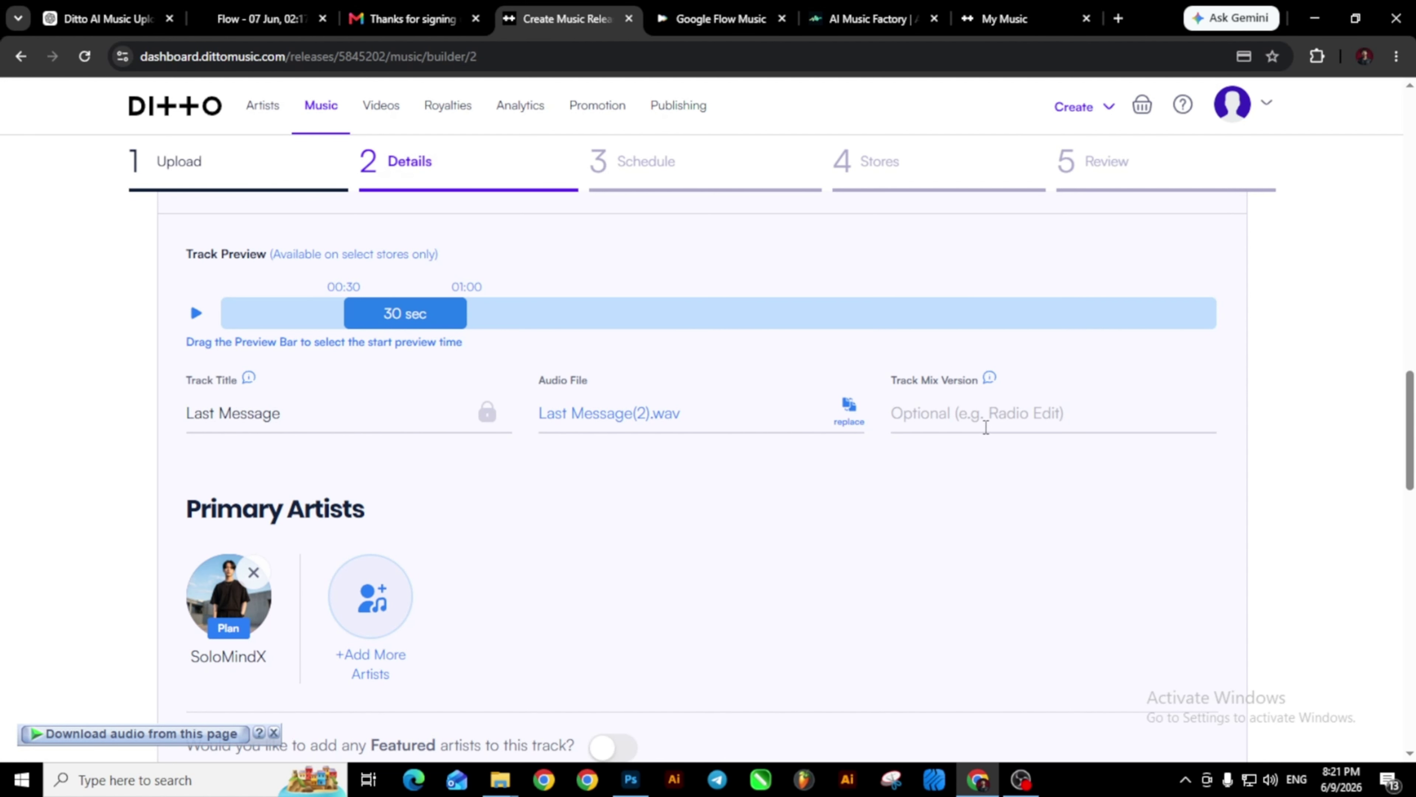
scroll(979, 411, down, 5)
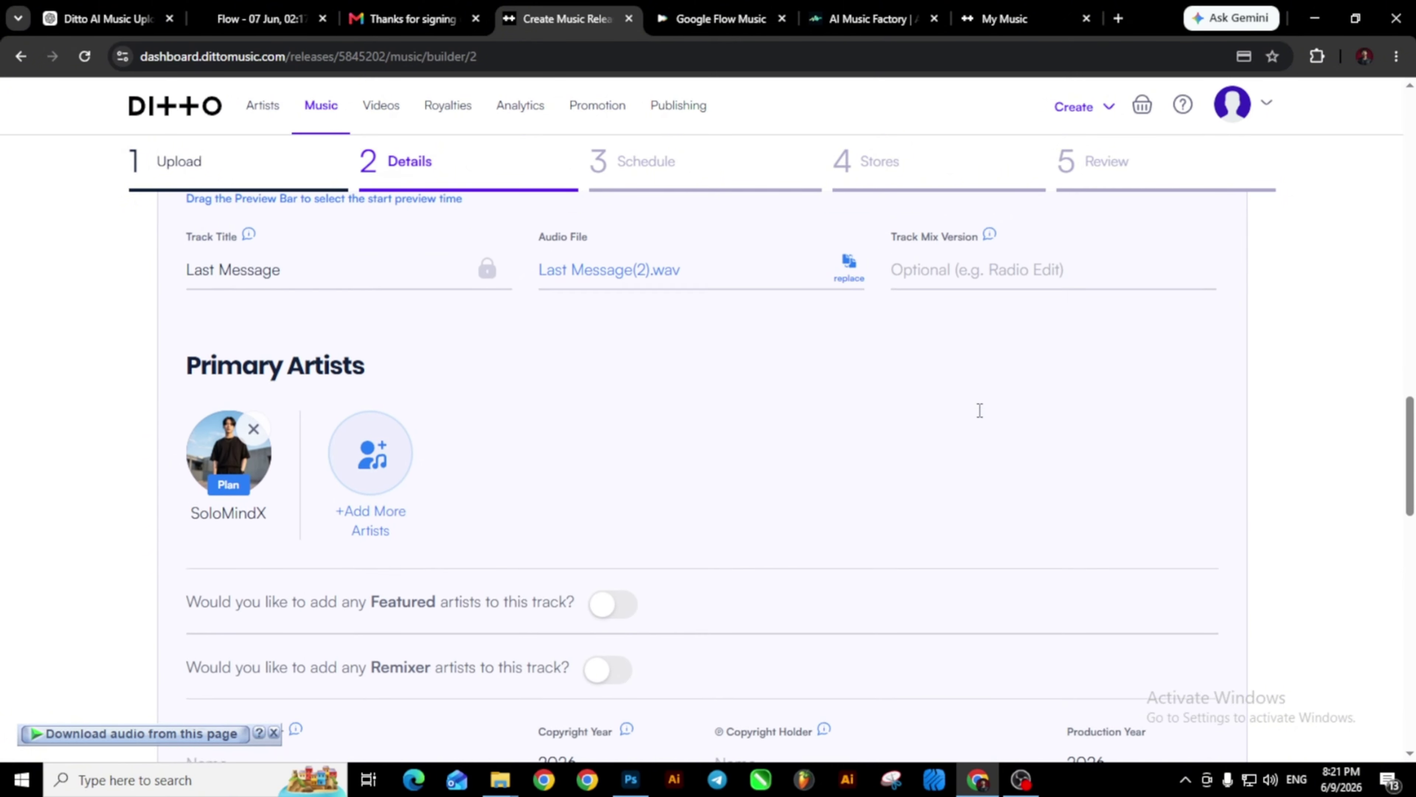
scroll(516, 404, down, 7)
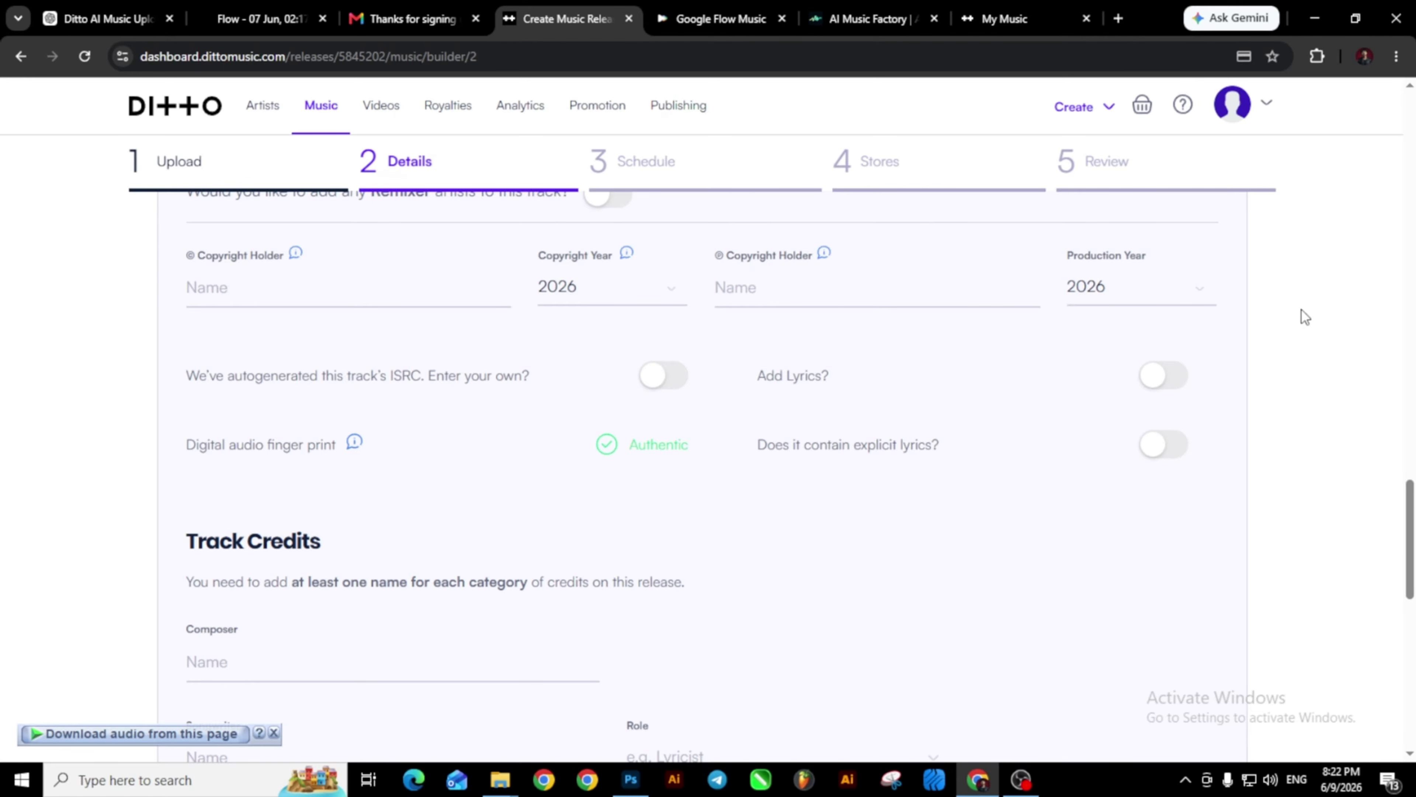
scroll(812, 446, down, 5)
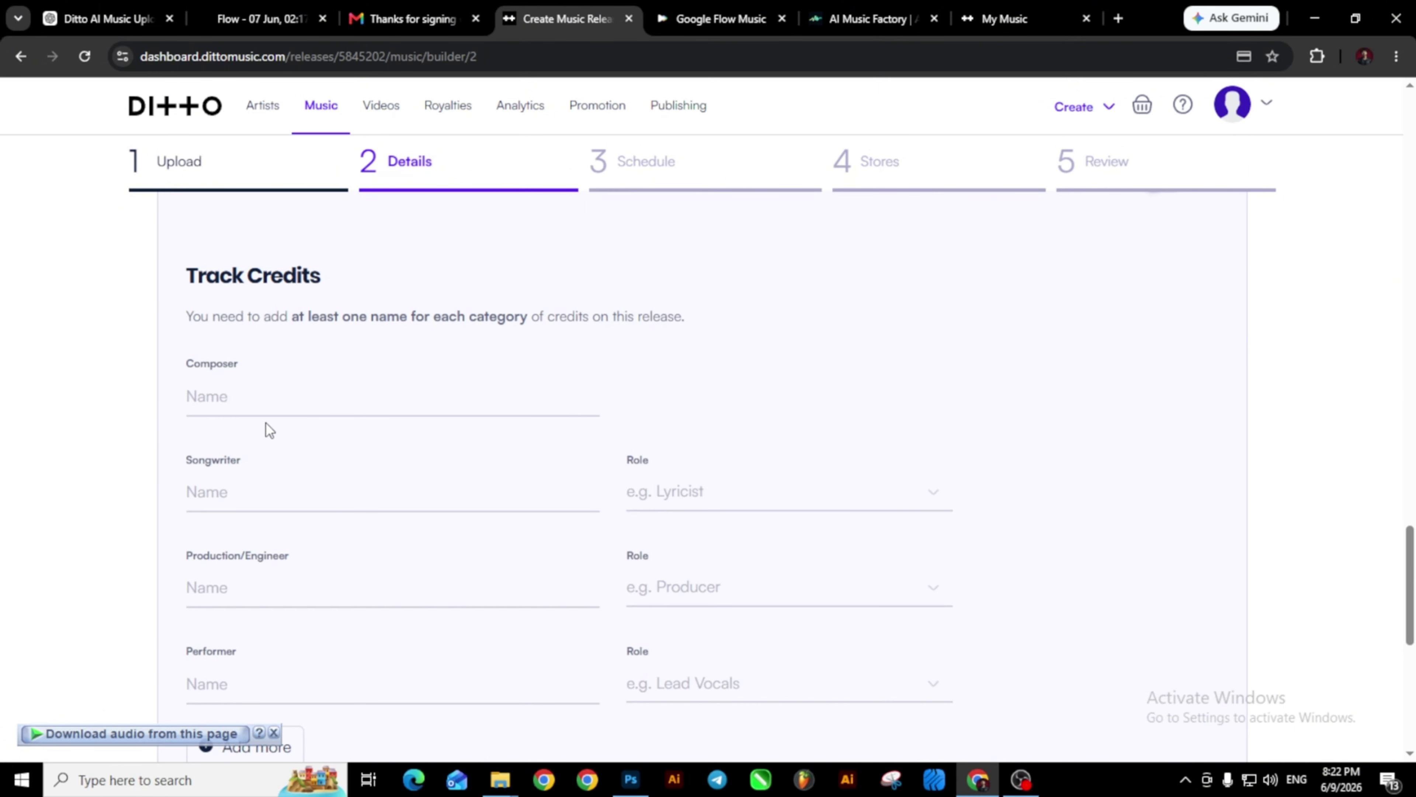
Paste the artist name into the composer, songwriter, production and performer credit fields.
click(204, 403)
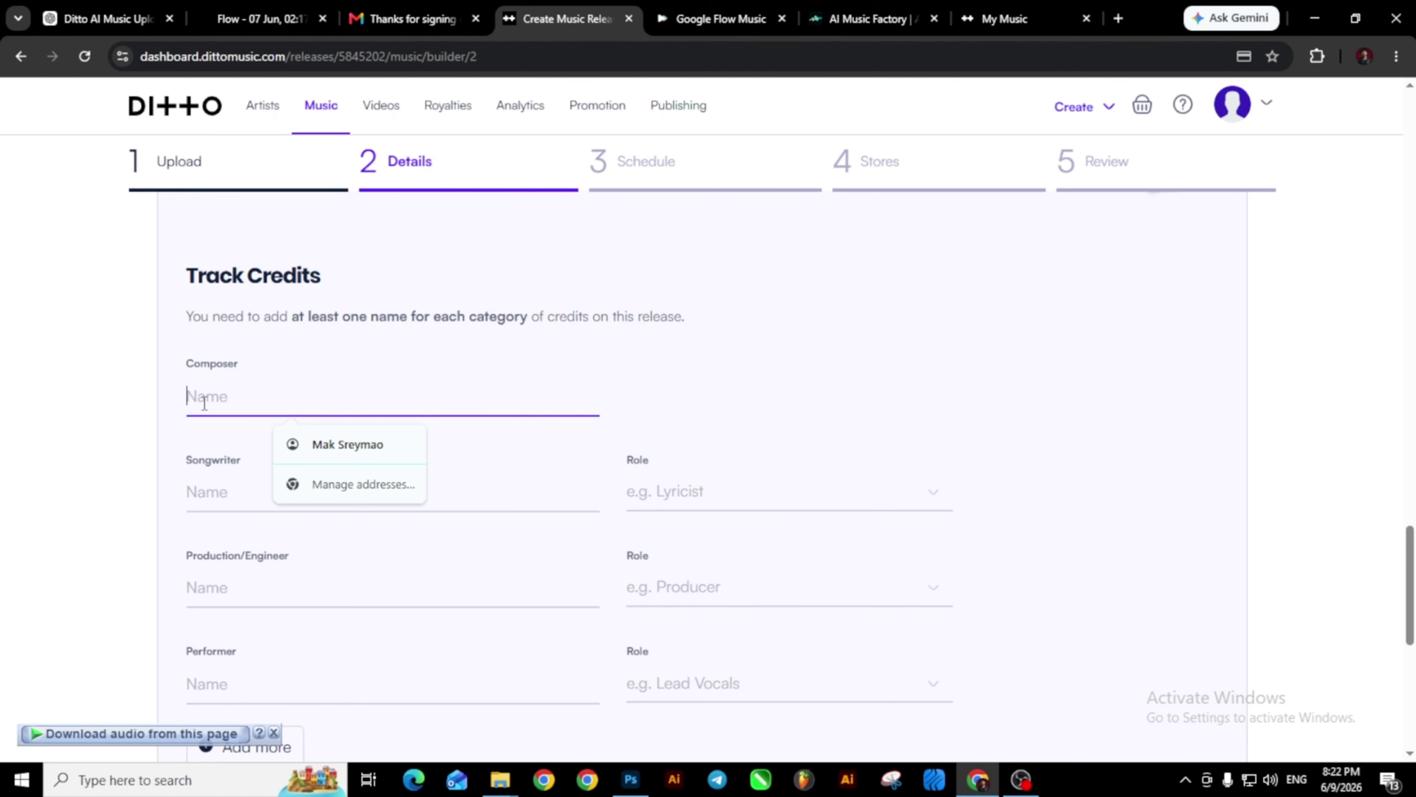
text(Sat Chanthy)
key(ctrl+a)
key(ctrl+c)
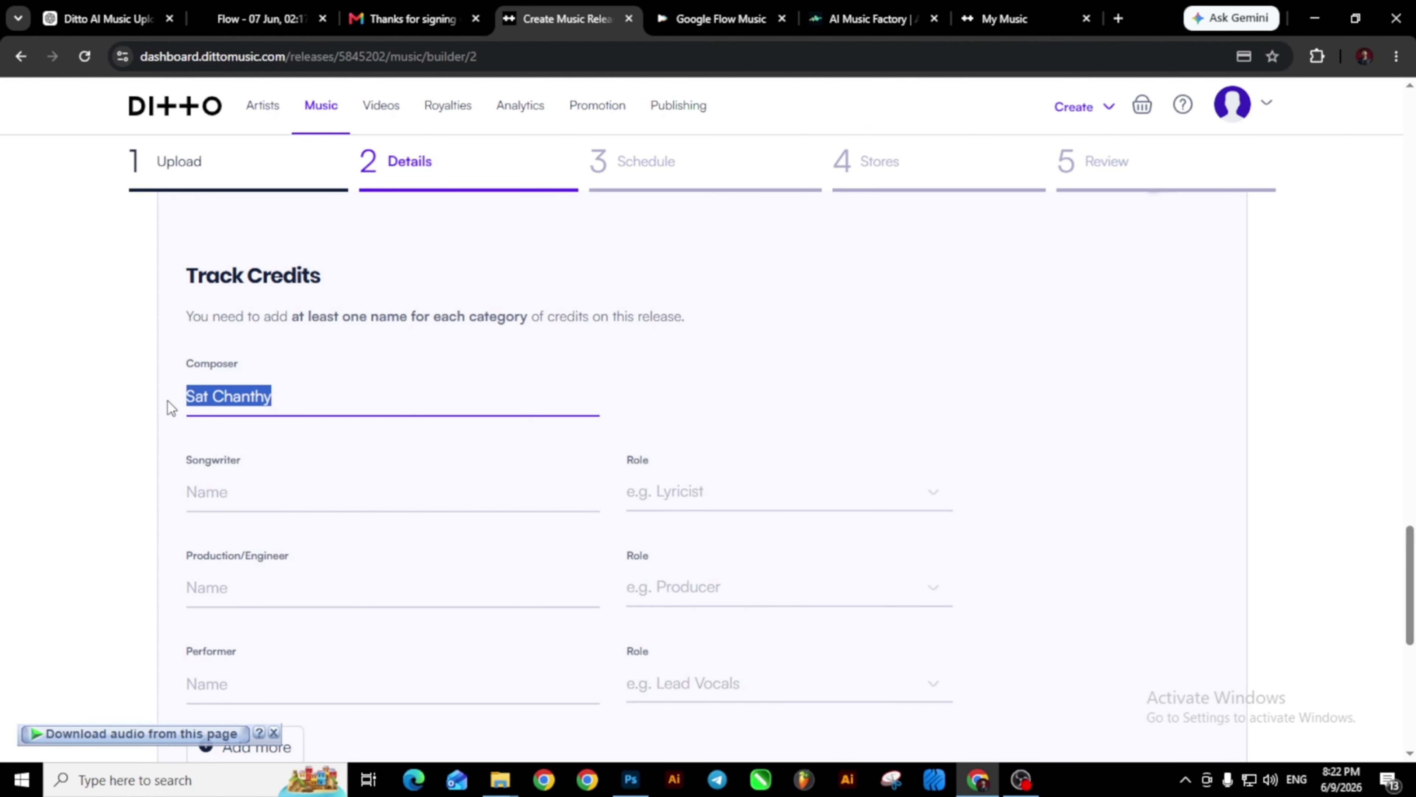
click(207, 493)
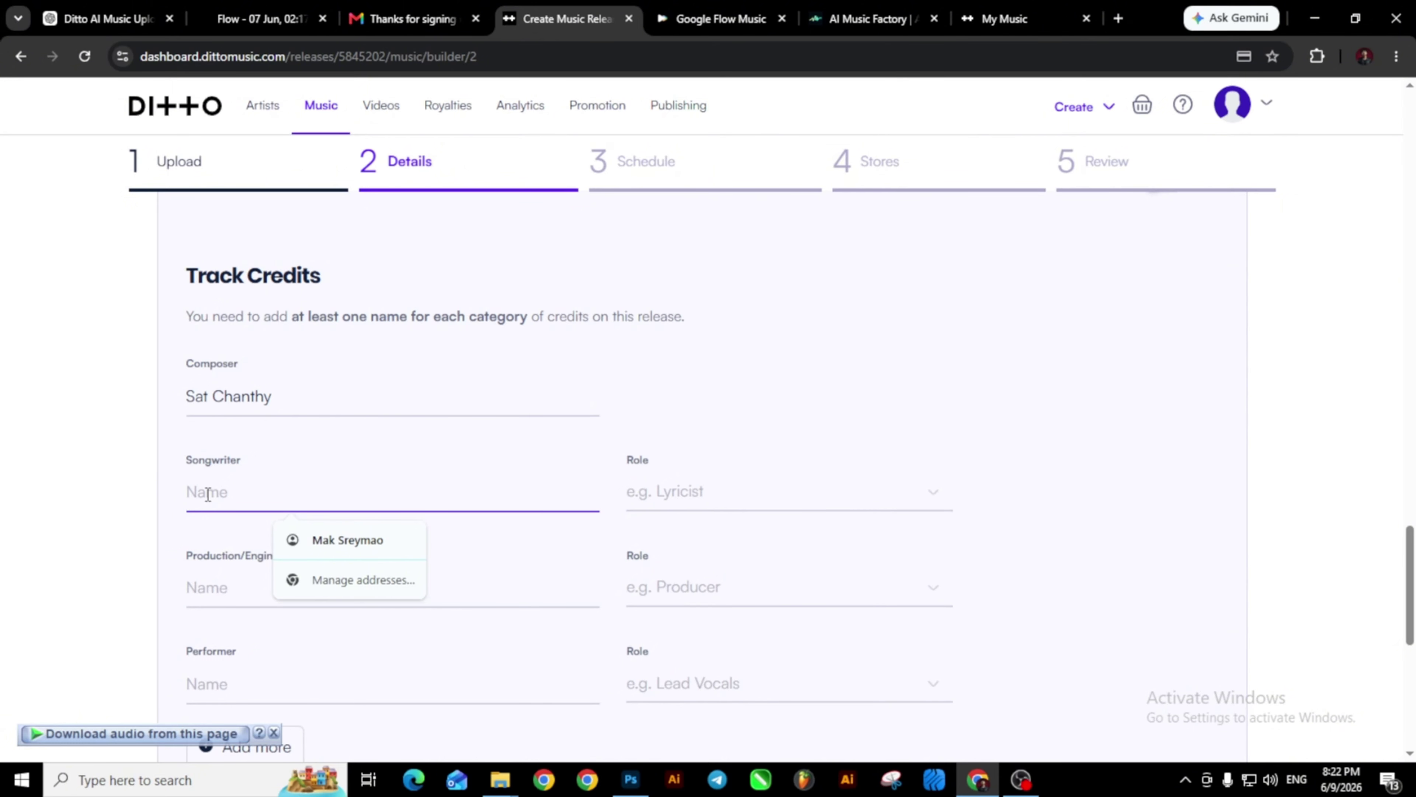
key(ctrl+v)
scroll(209, 491, down, 3)
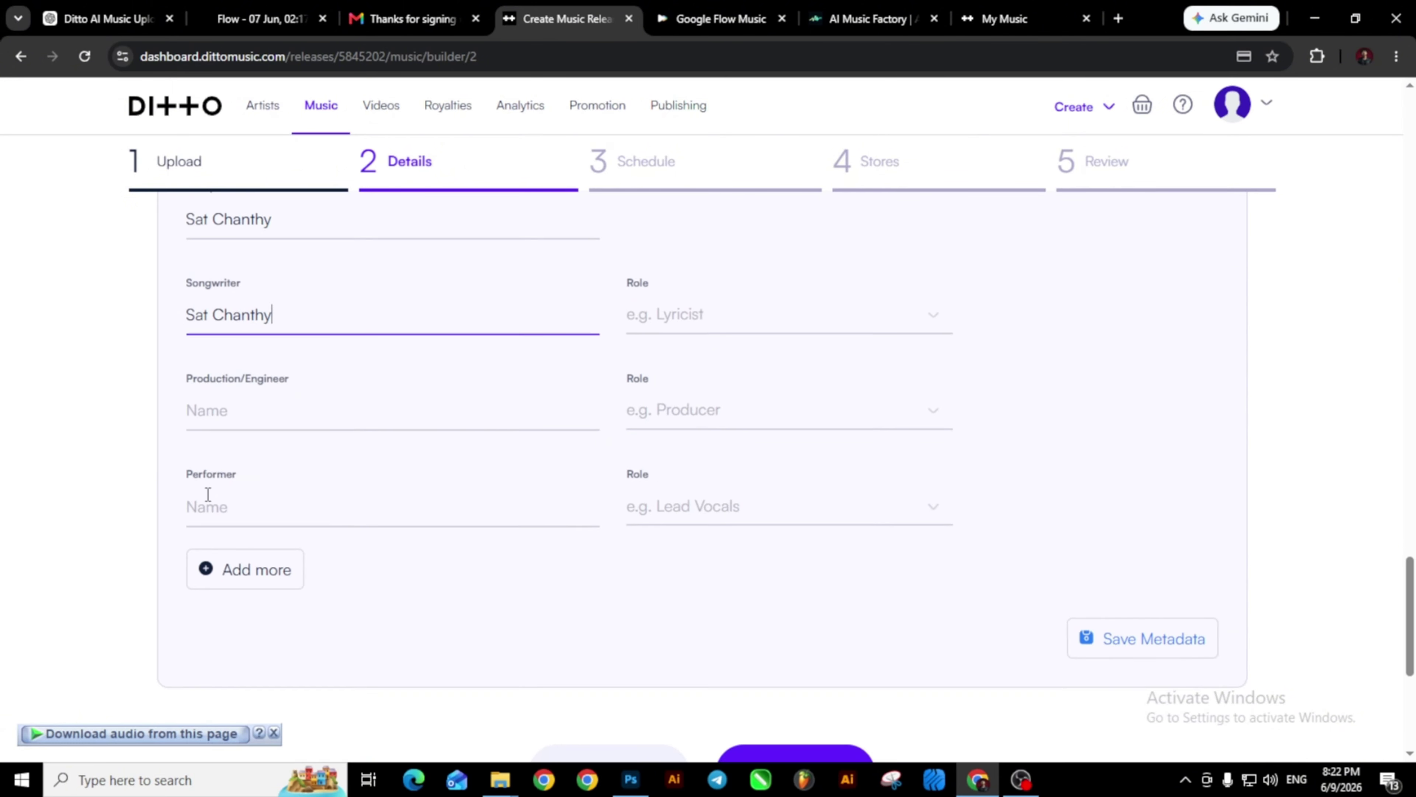
click(239, 408)
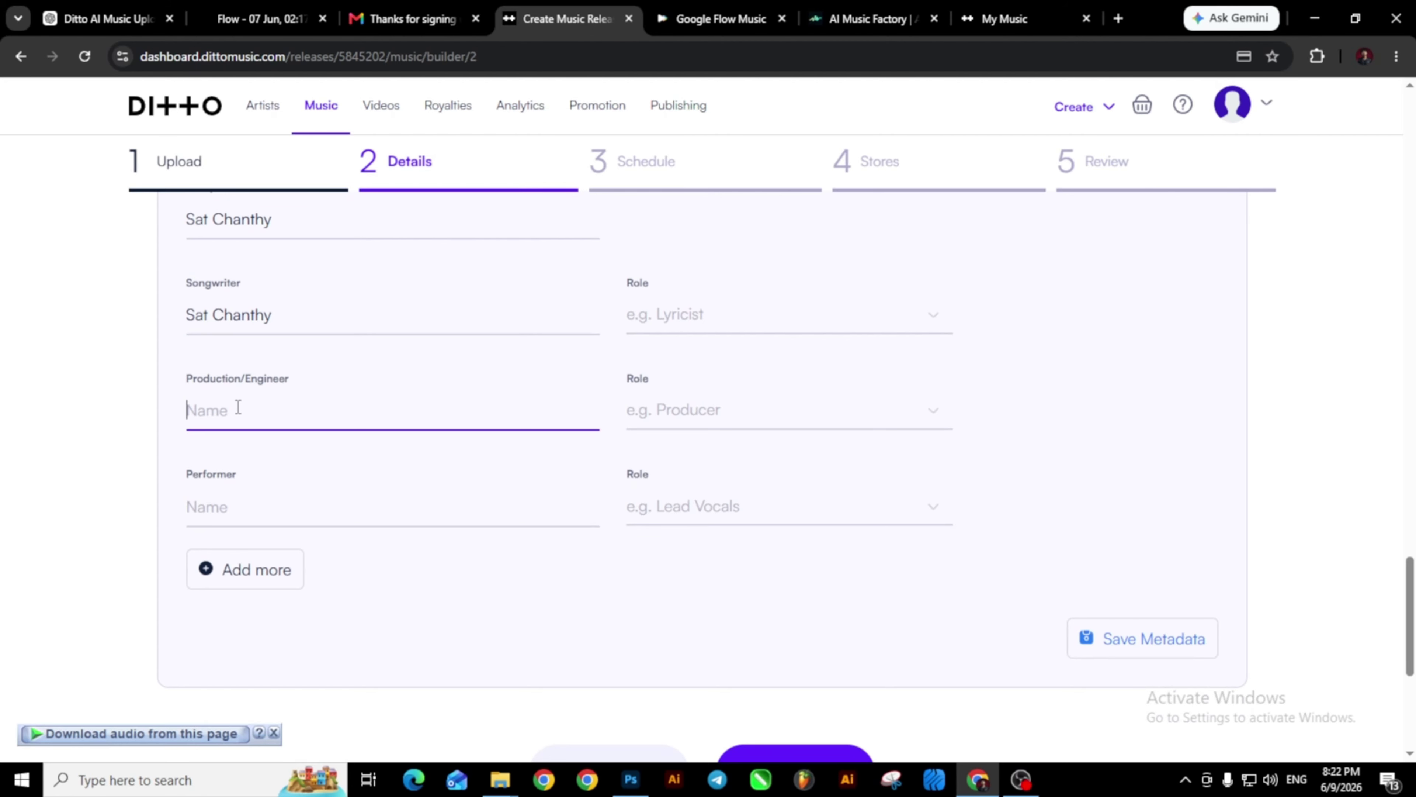
key(ctrl+v)
click(240, 512)
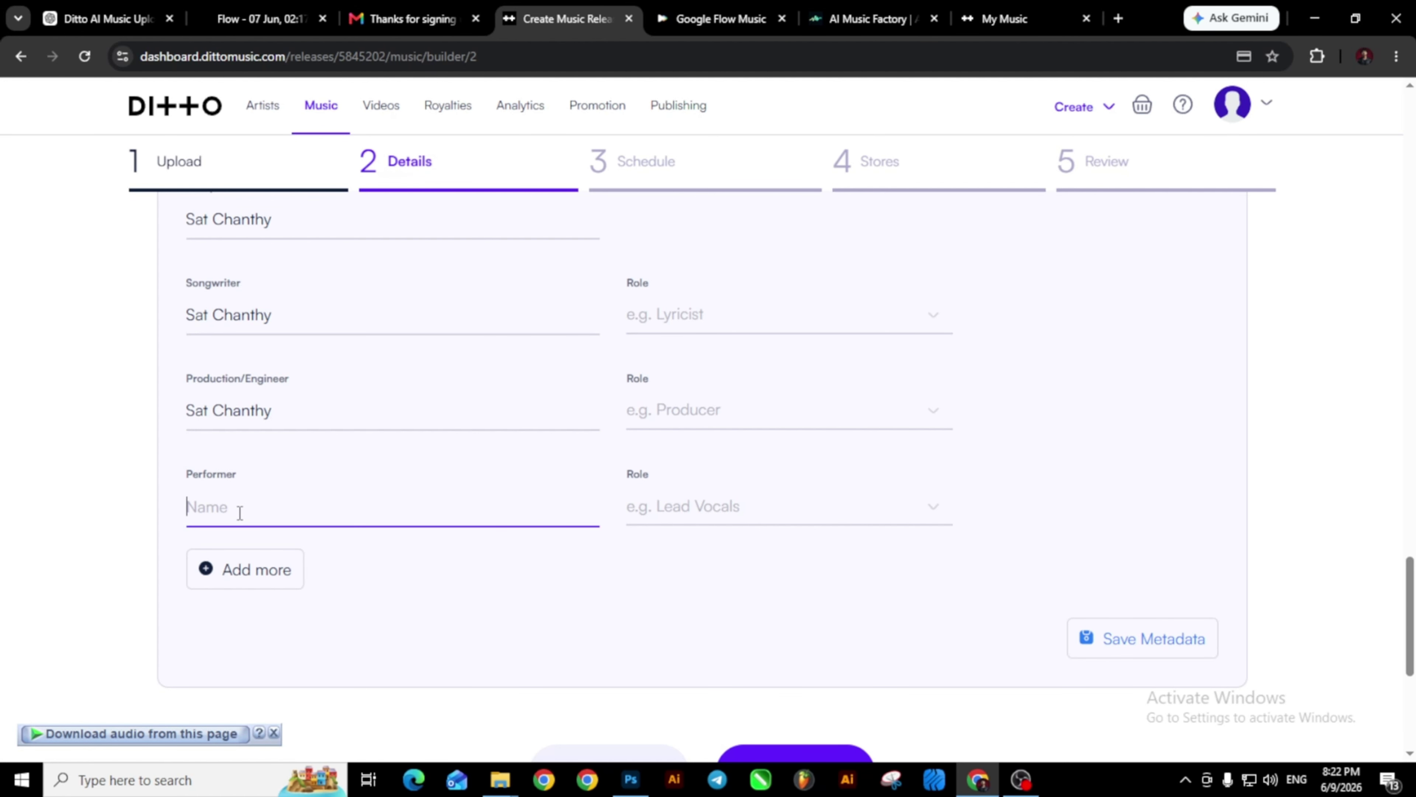
key(ctrl+v)
Set the songwriter role to Lyricist and the engineer role to Mastering Engineer.
scroll(725, 496, up, 1)
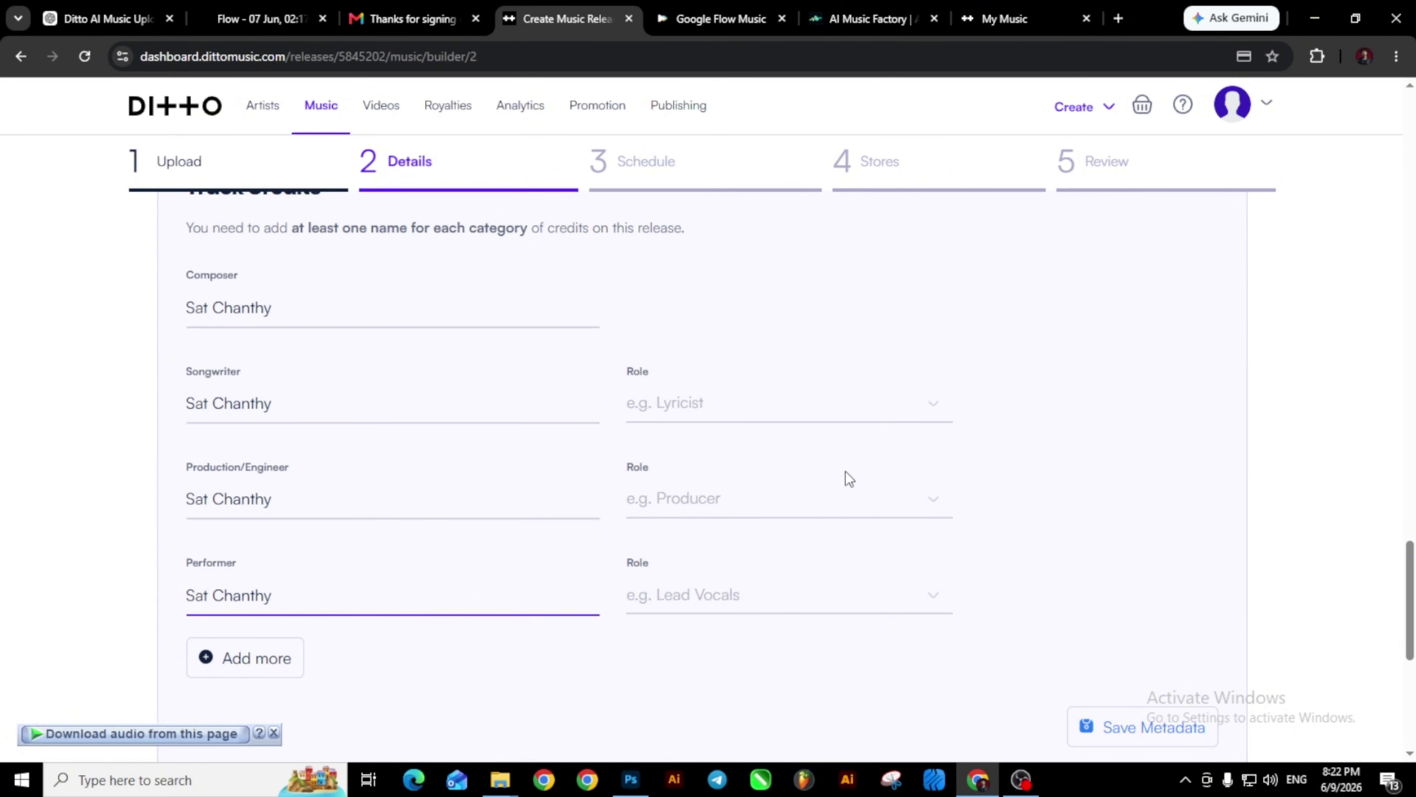
scroll(845, 471, up, 1)
scroll(829, 491, down, 1)
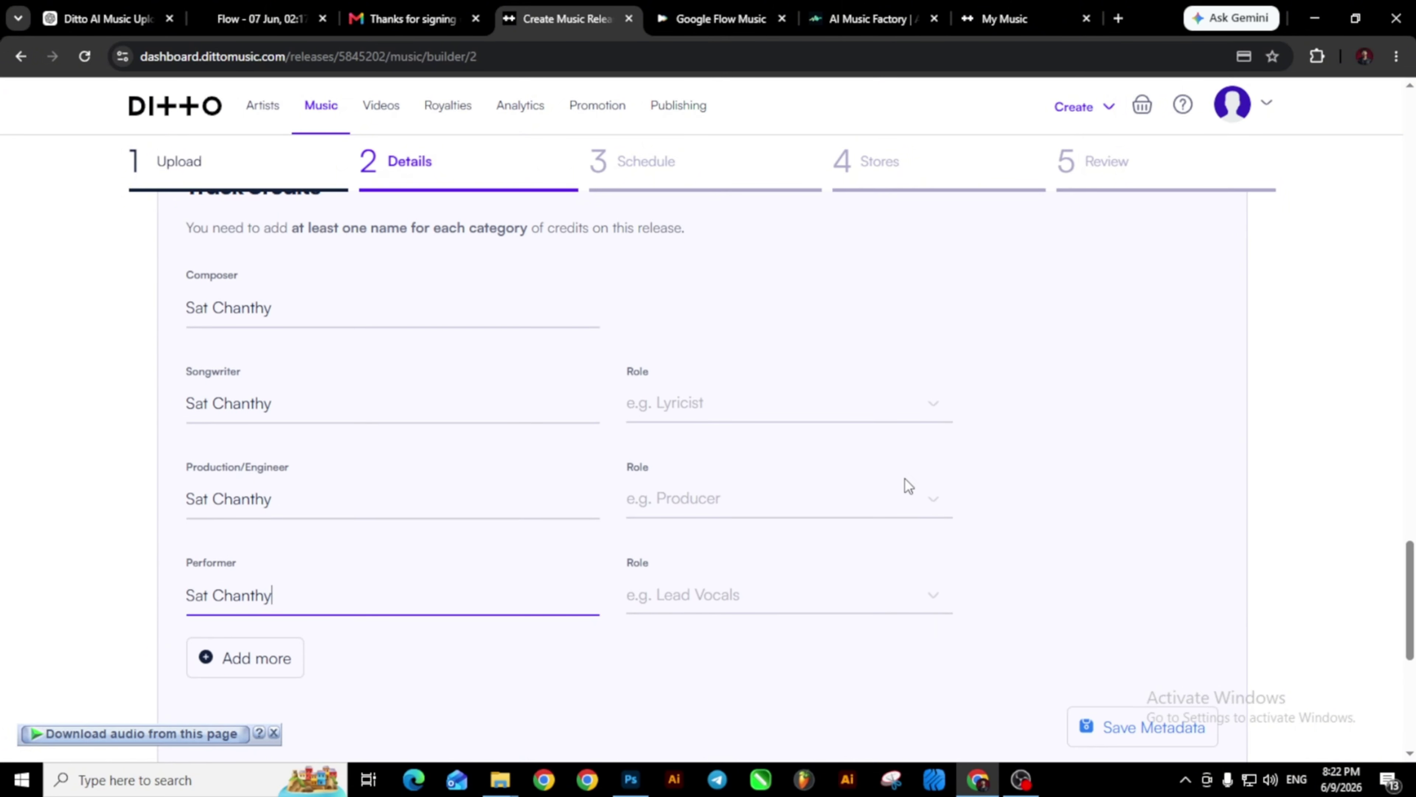
click(939, 408)
scroll(667, 513, down, 1)
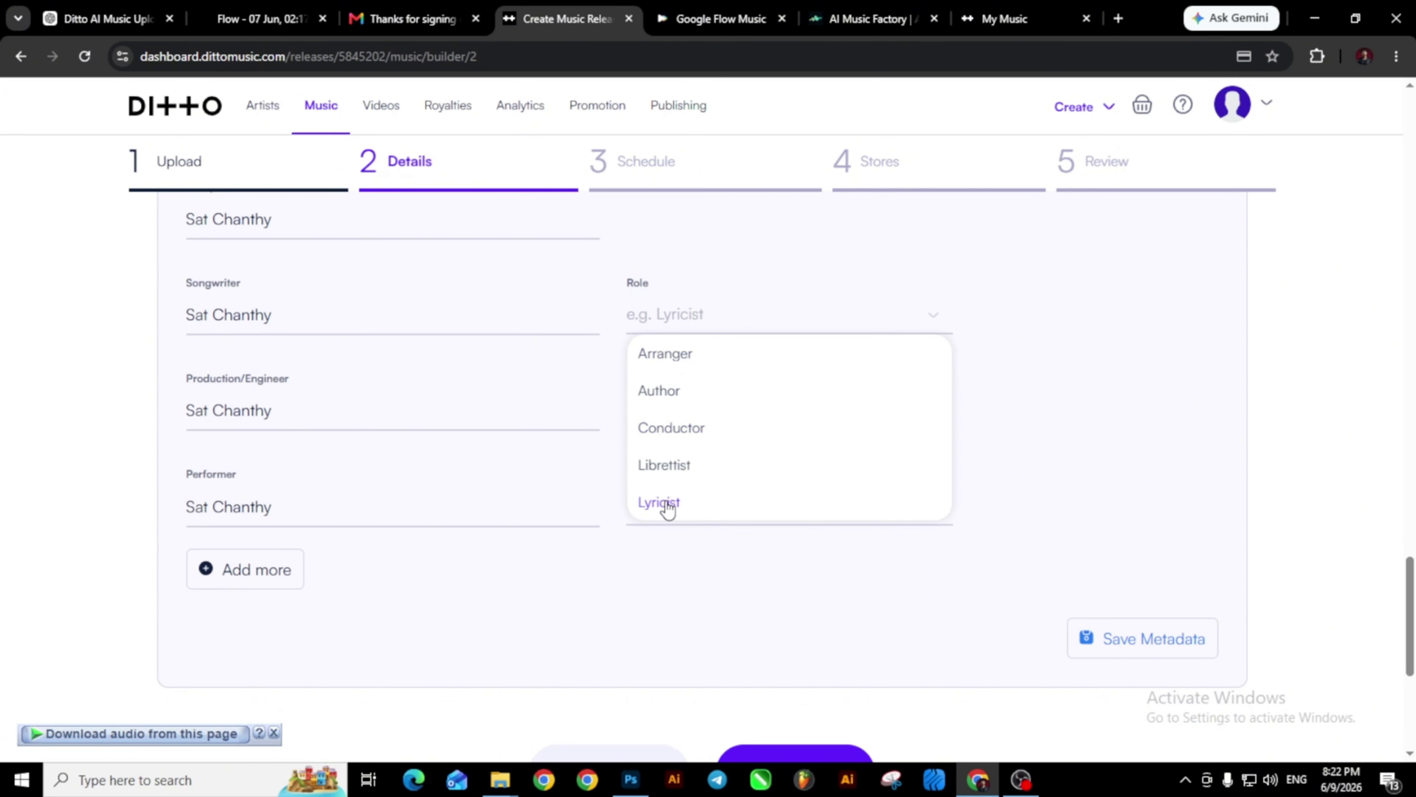
click(666, 505)
click(939, 412)
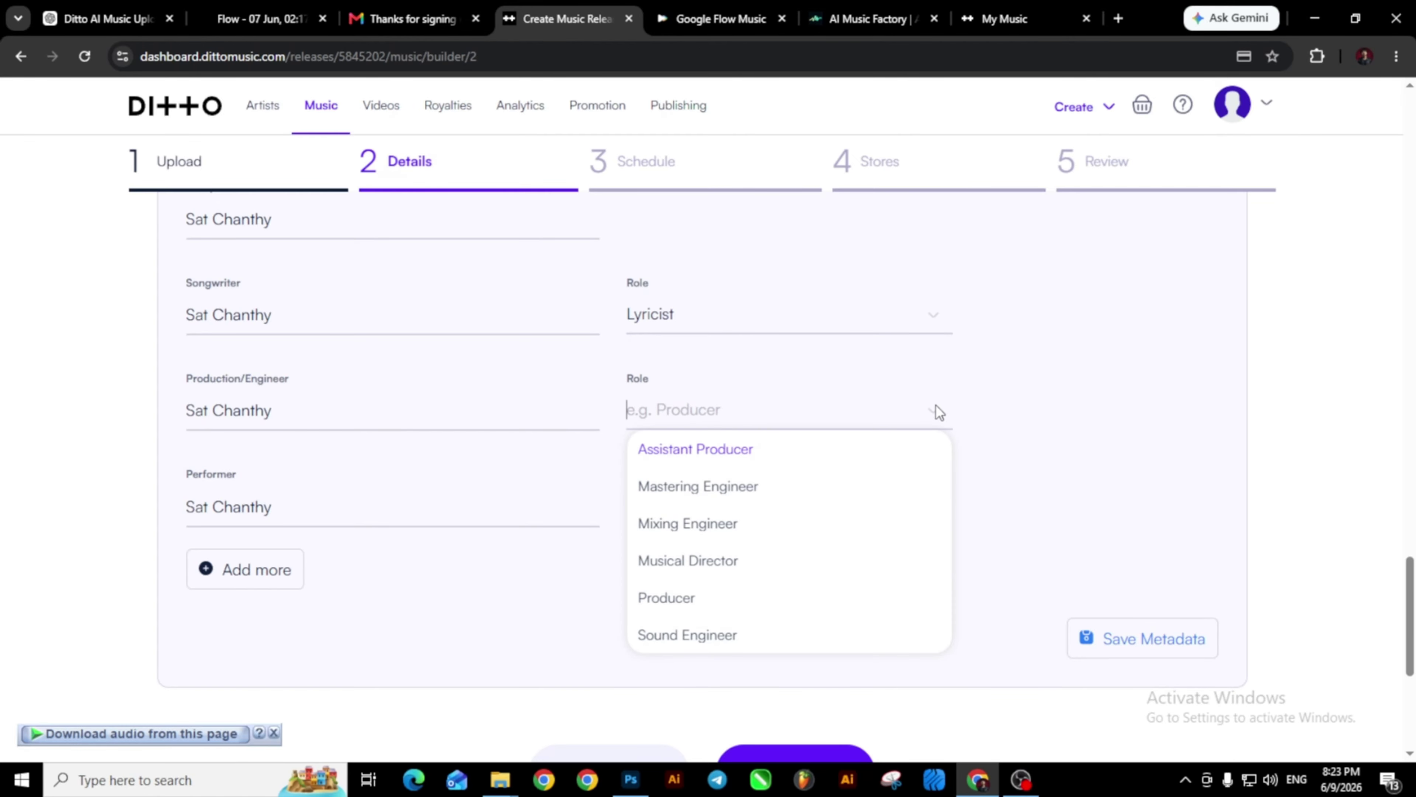
click(727, 487)
click(917, 506)
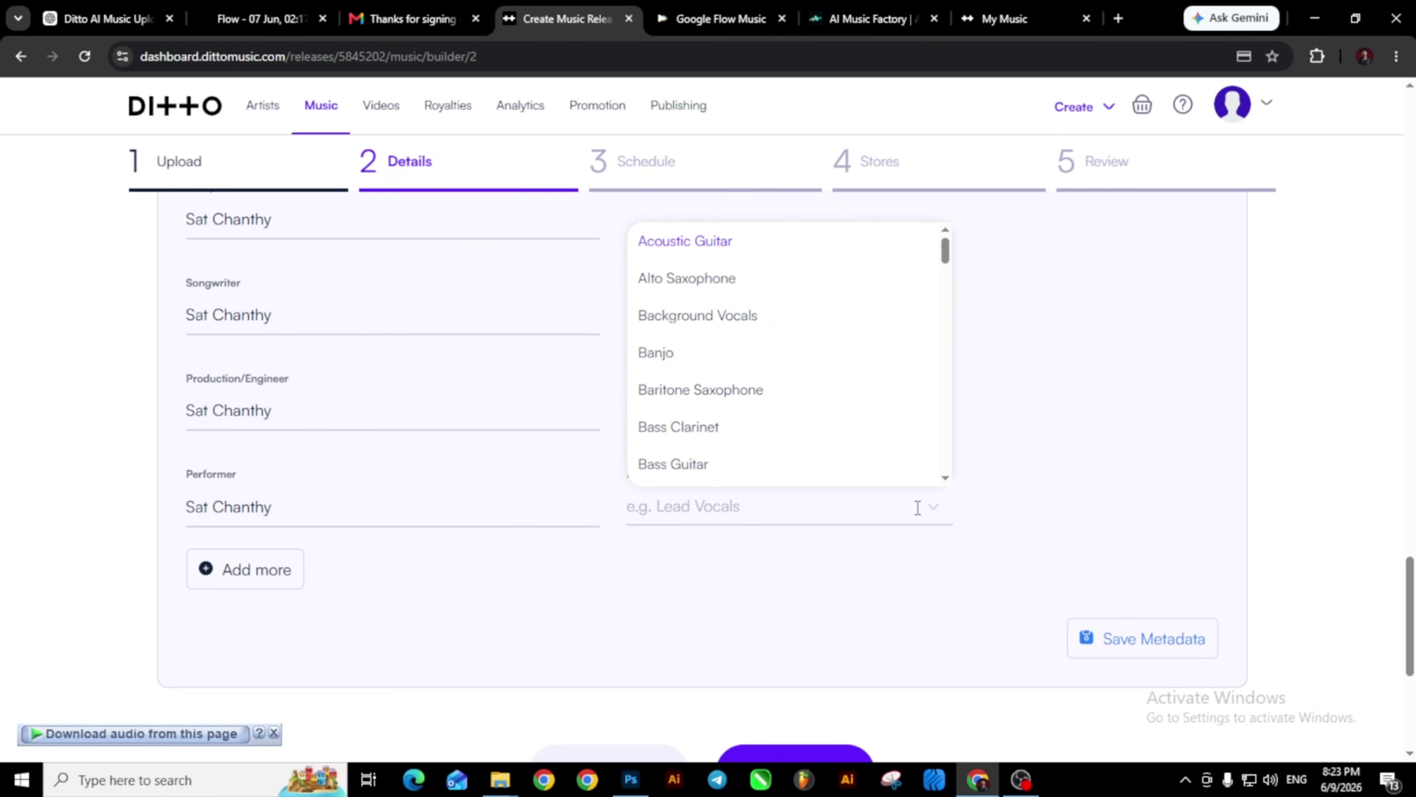
Make Piano the performer's credit role and save the track credits.
scroll(765, 400, down, 5)
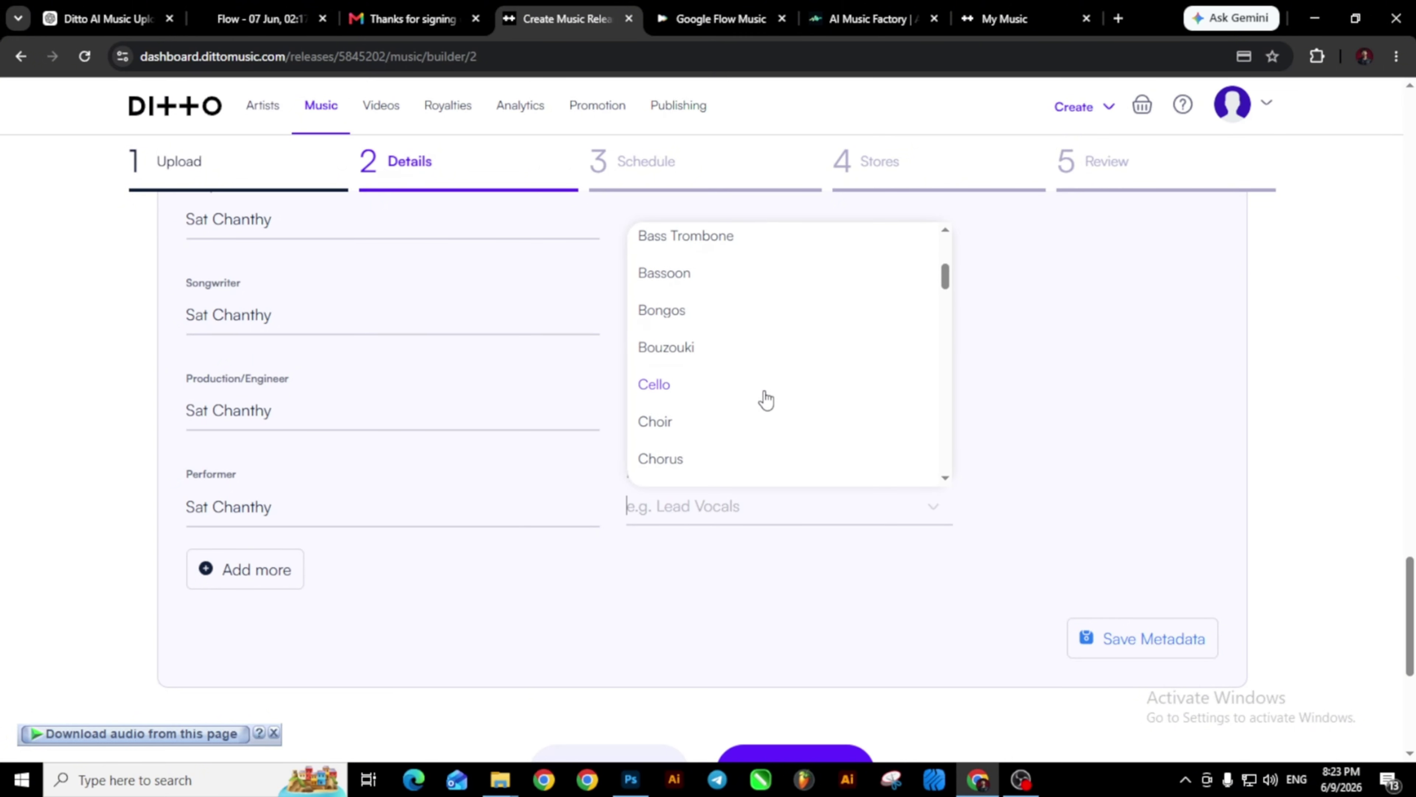
scroll(765, 400, down, 8)
scroll(765, 400, down, 10)
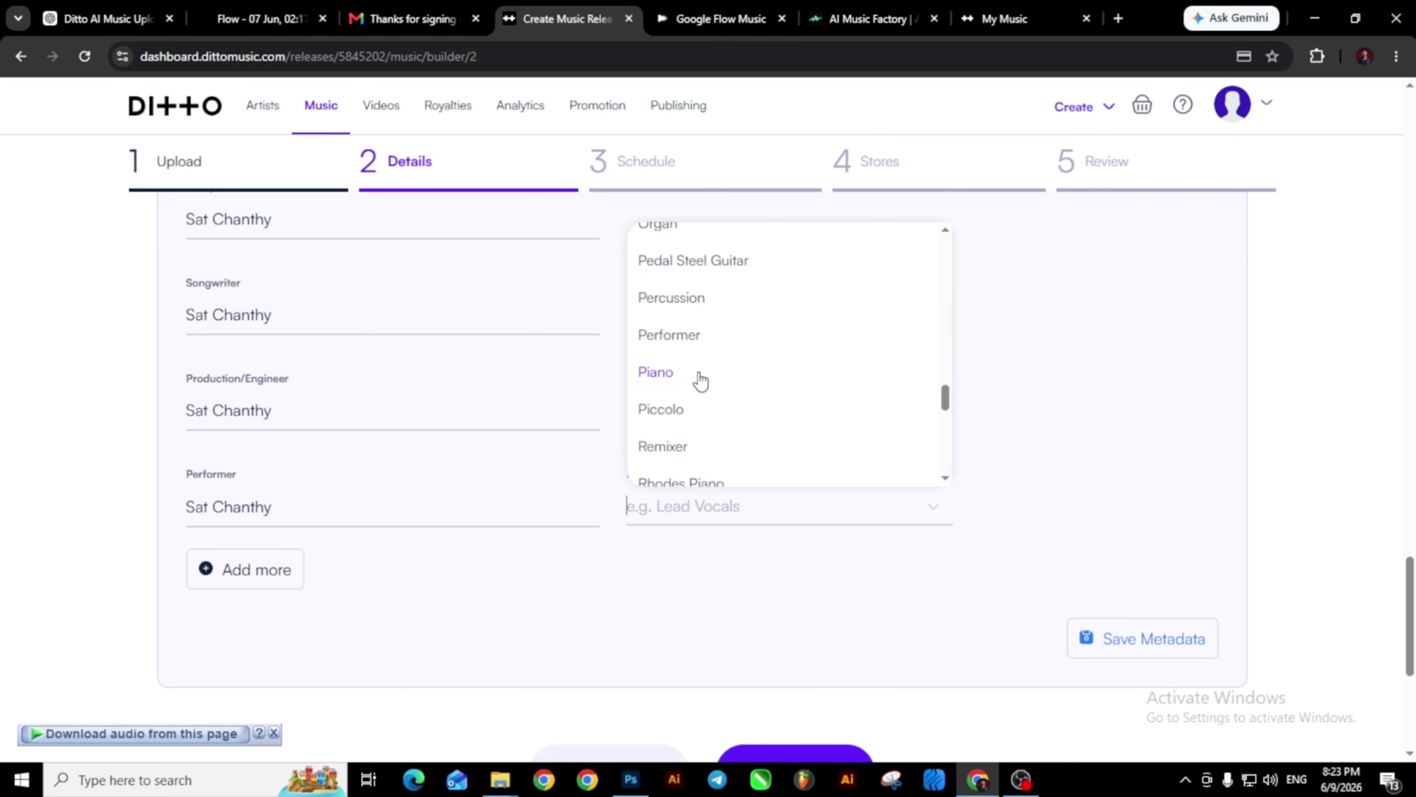
click(700, 374)
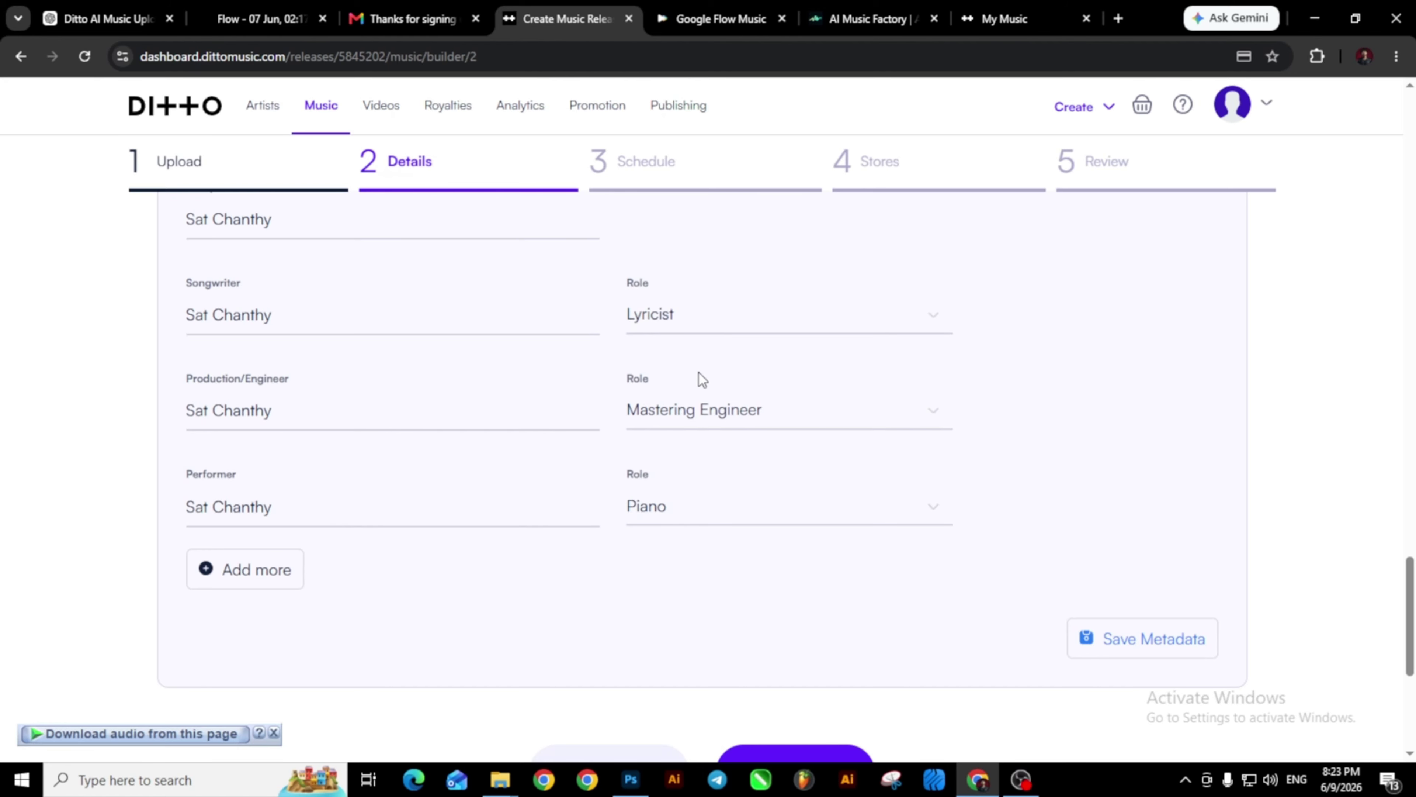
scroll(702, 379, down, 2)
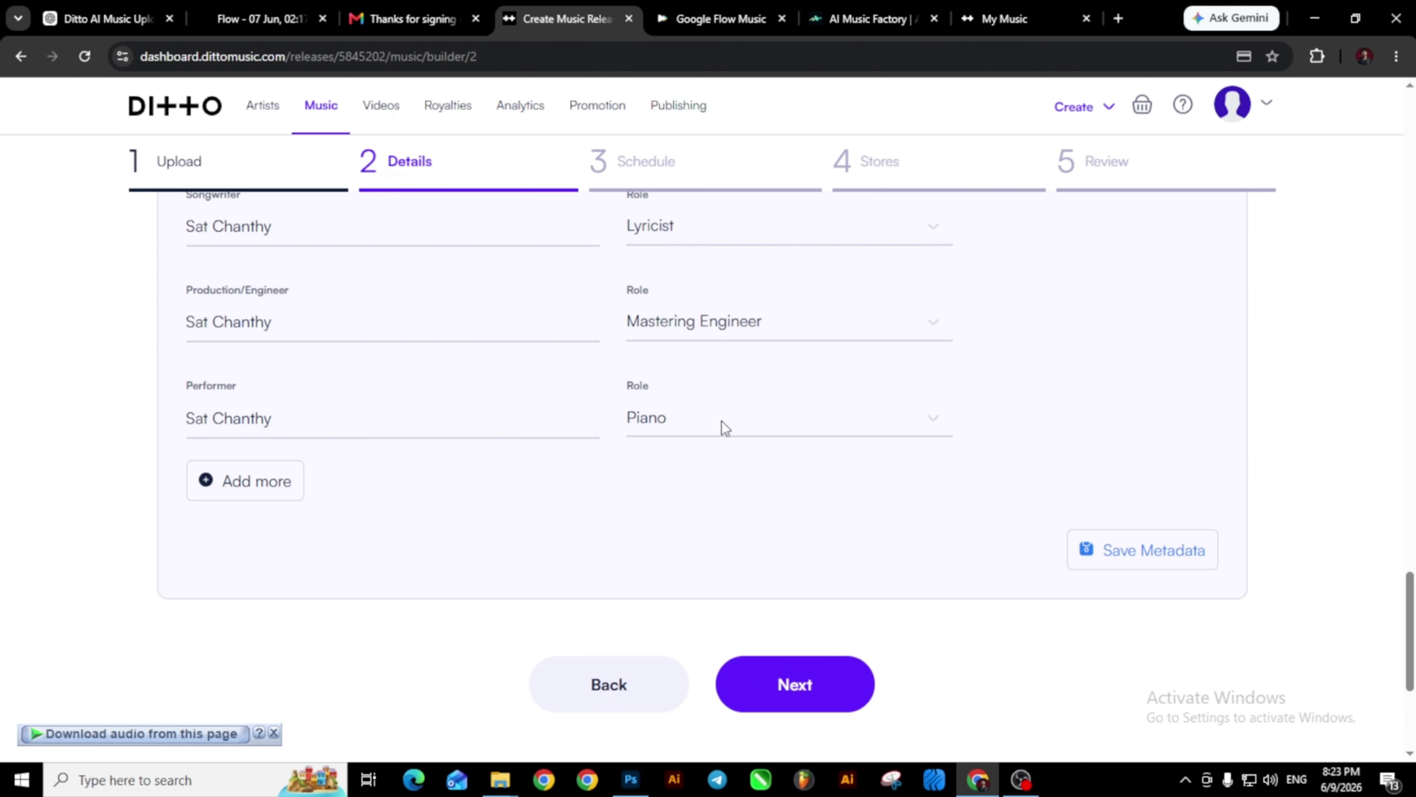
click(1176, 558)
Save the track metadata and continue, confirming Save Metadata in the Unsaved changes dialog.
scroll(985, 560, up, 4)
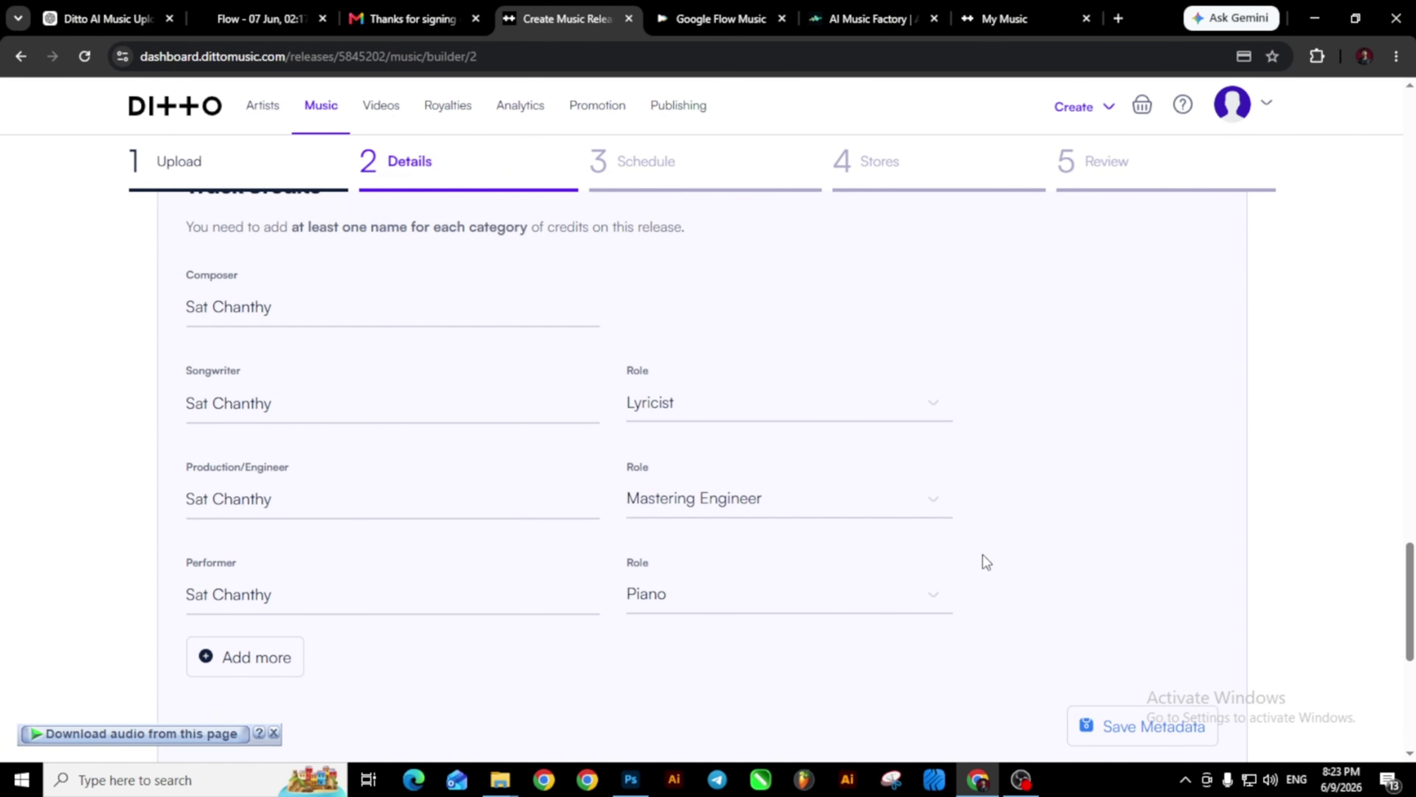
scroll(982, 555, down, 8)
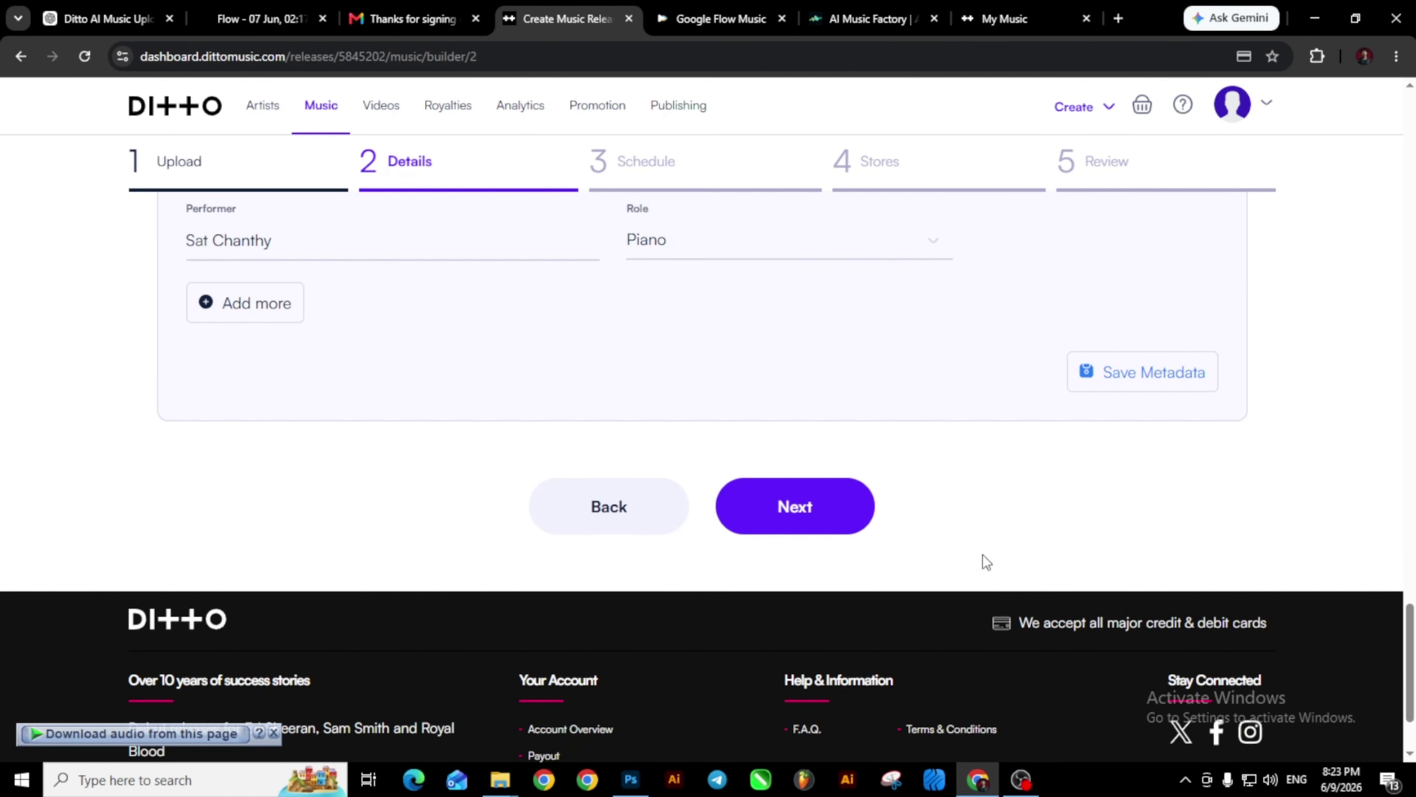
click(1138, 374)
click(798, 532)
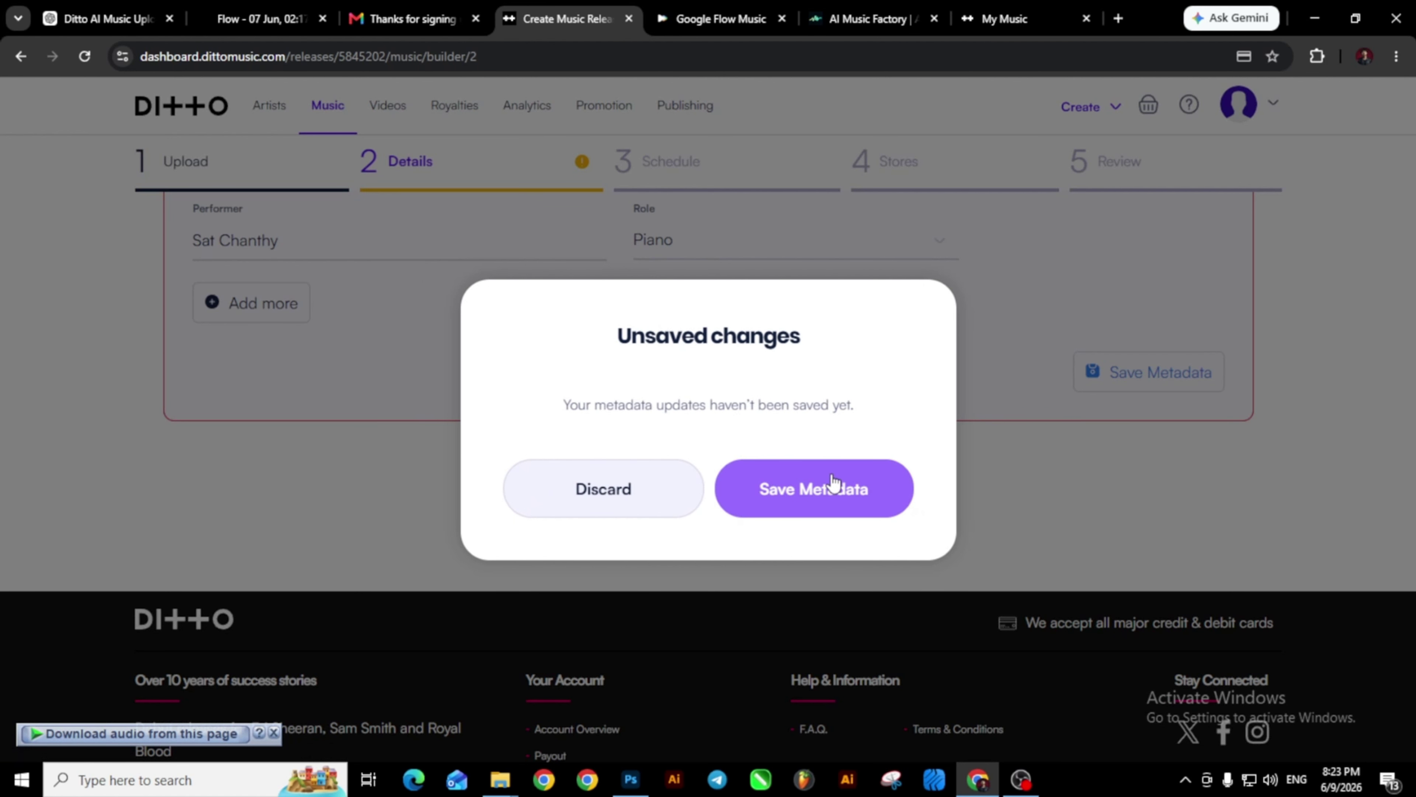
click(814, 489)
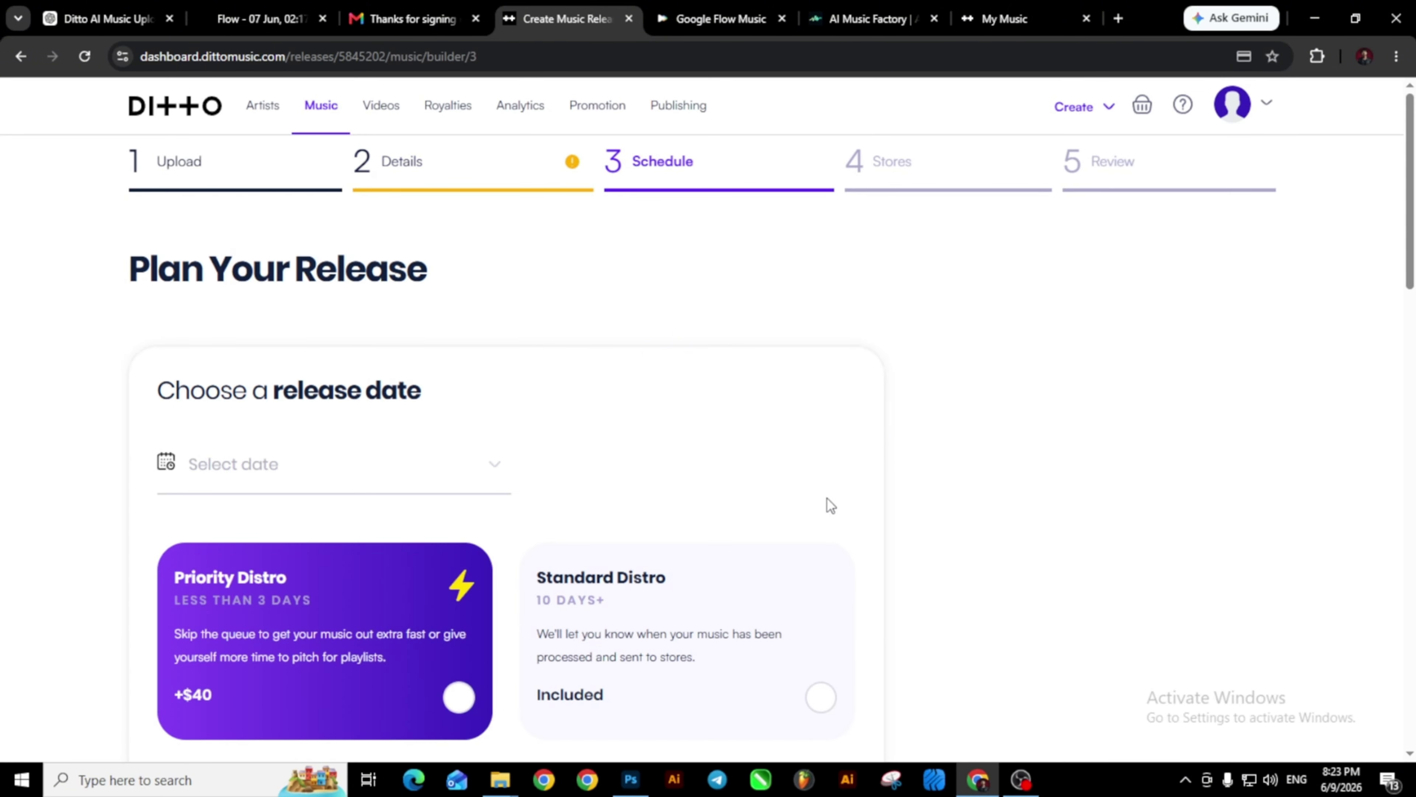
Scroll past the distro, charts and add-ons options and advance to the Stores step.
scroll(831, 505, down, 1)
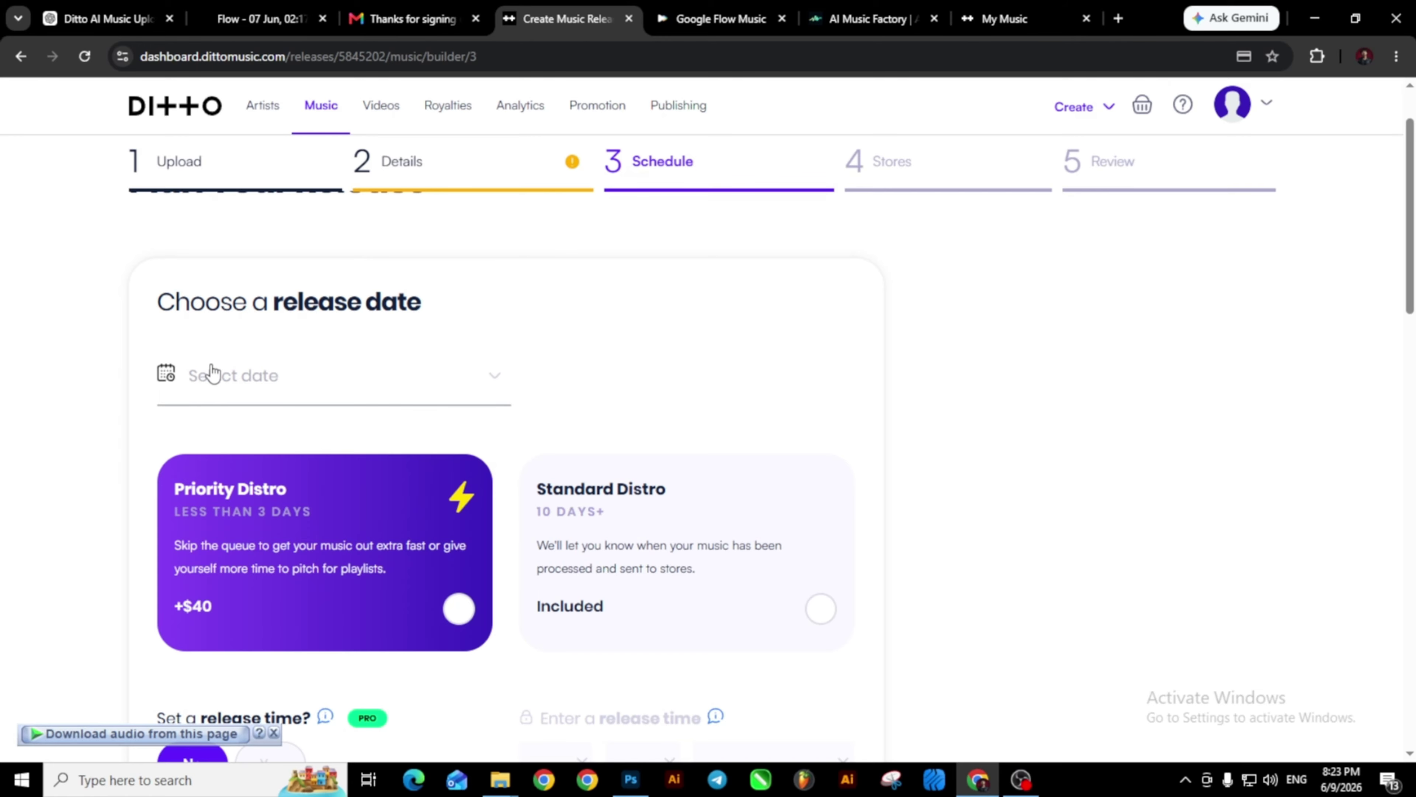
scroll(212, 373, down, 2)
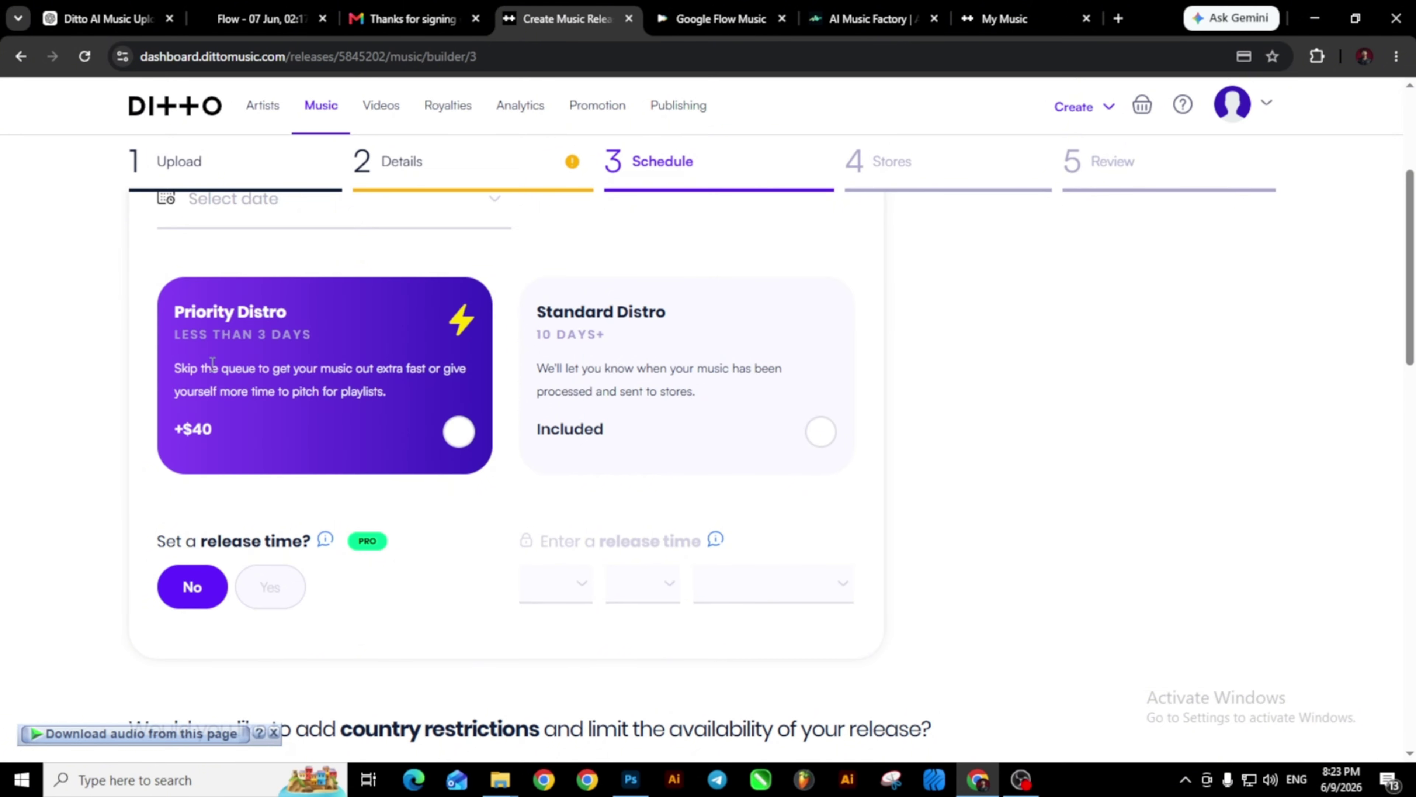
scroll(211, 363, down, 1)
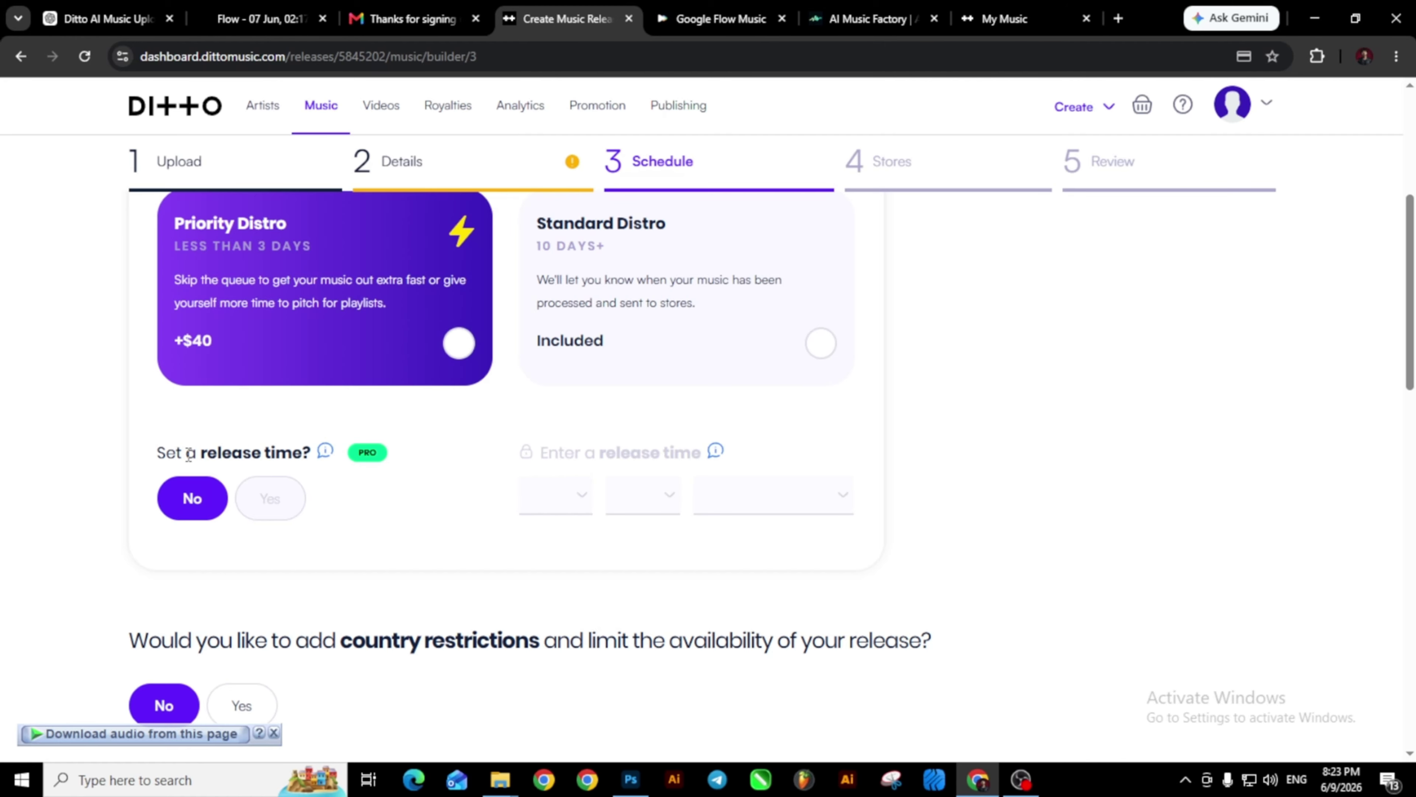
scroll(190, 454, down, 1)
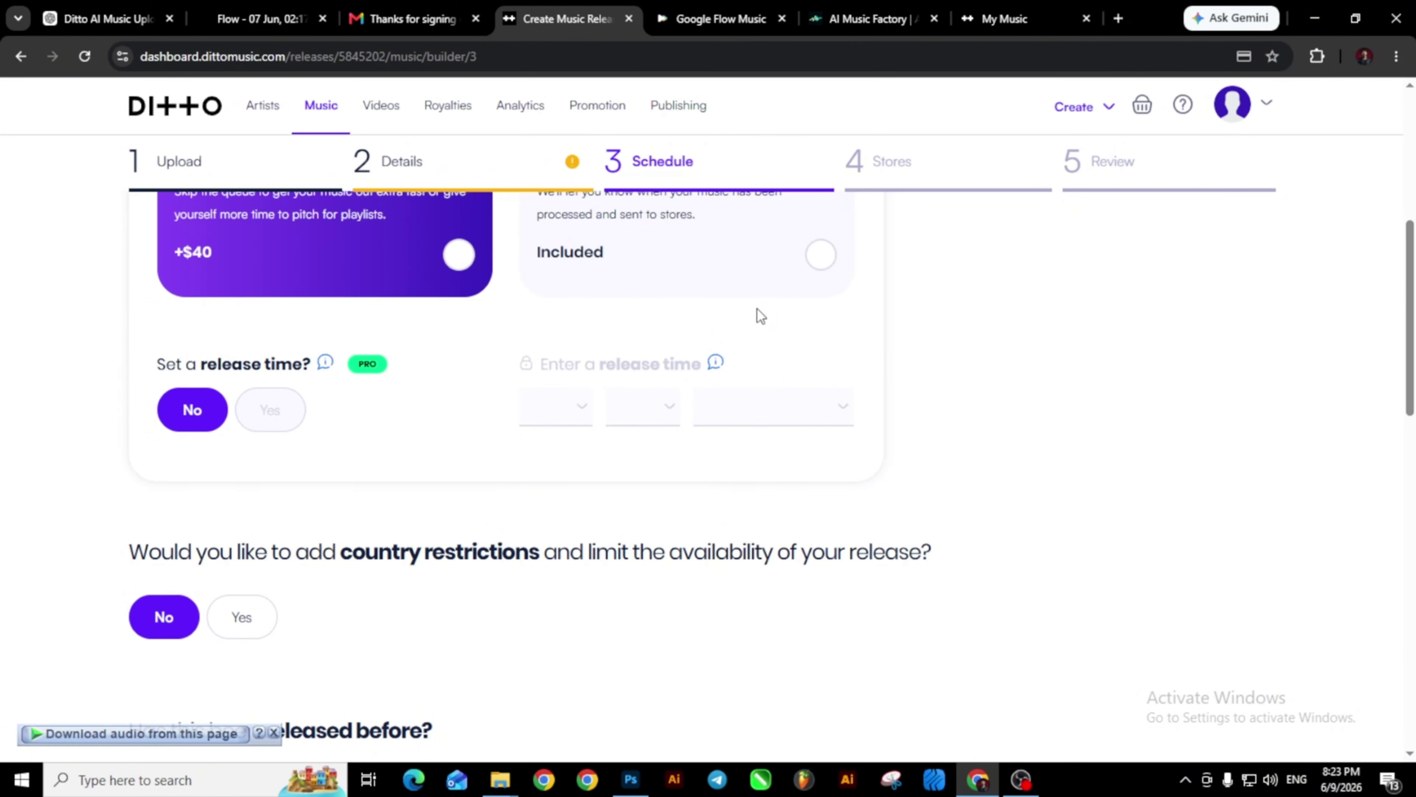
scroll(762, 316, up, 2)
scroll(761, 317, down, 4)
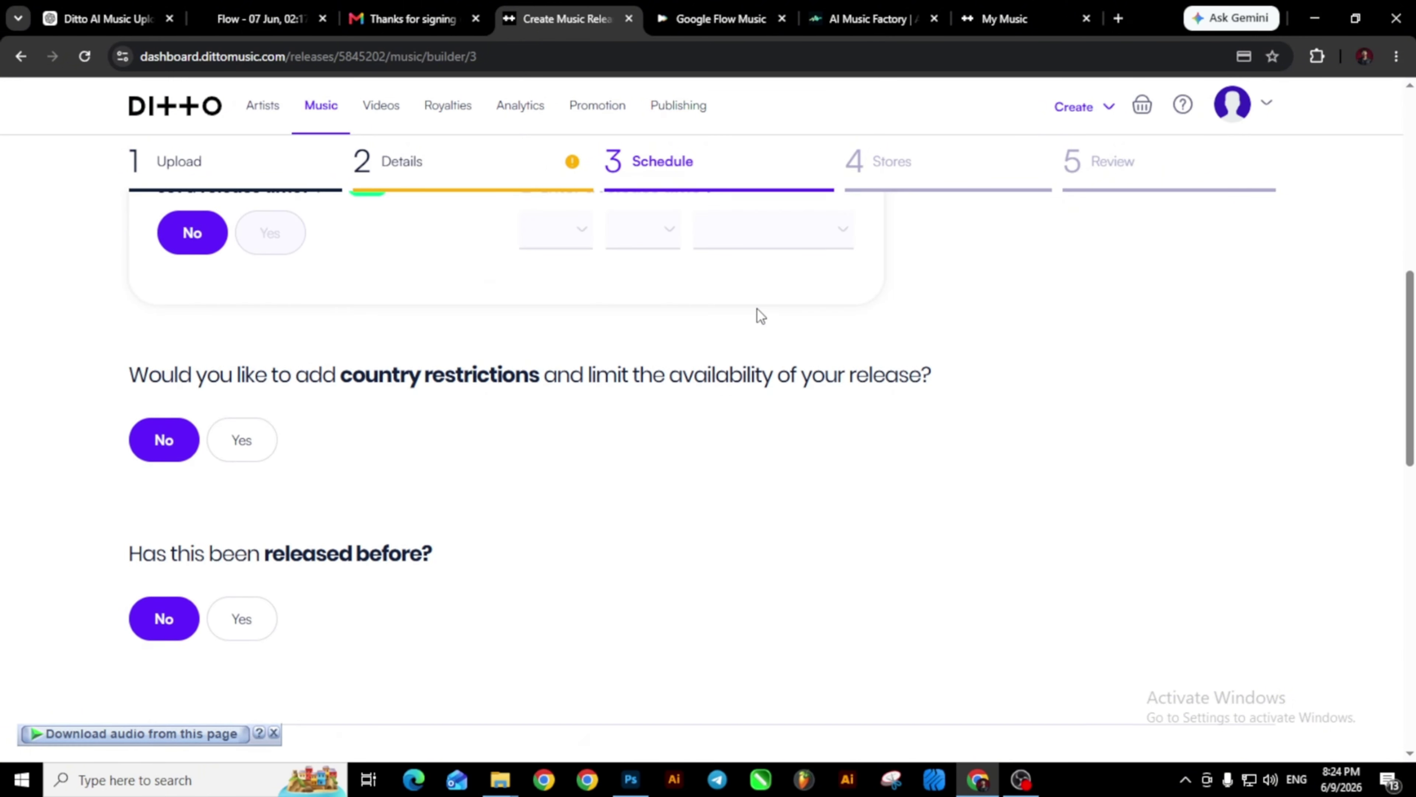
scroll(758, 312, down, 2)
scroll(370, 401, down, 5)
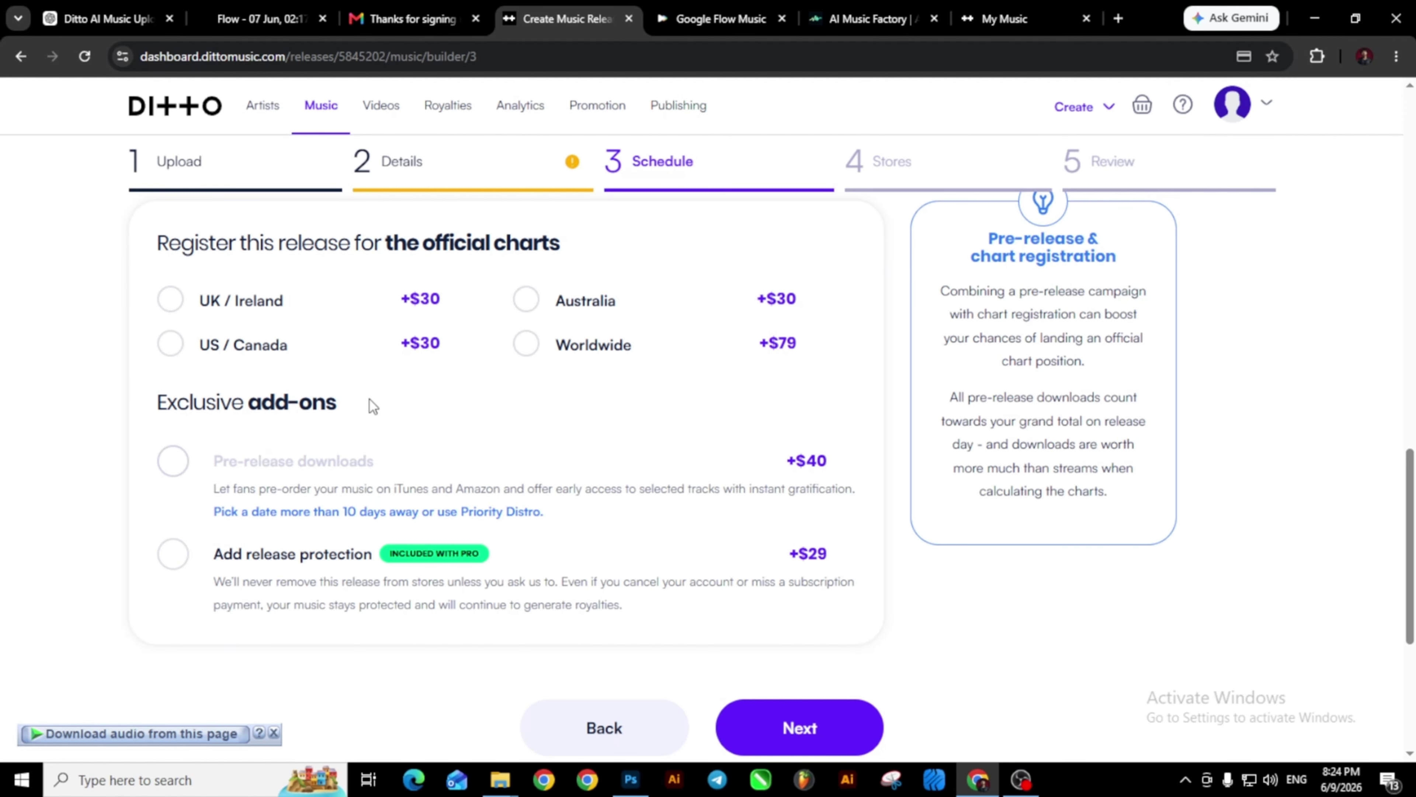
scroll(501, 383, down, 5)
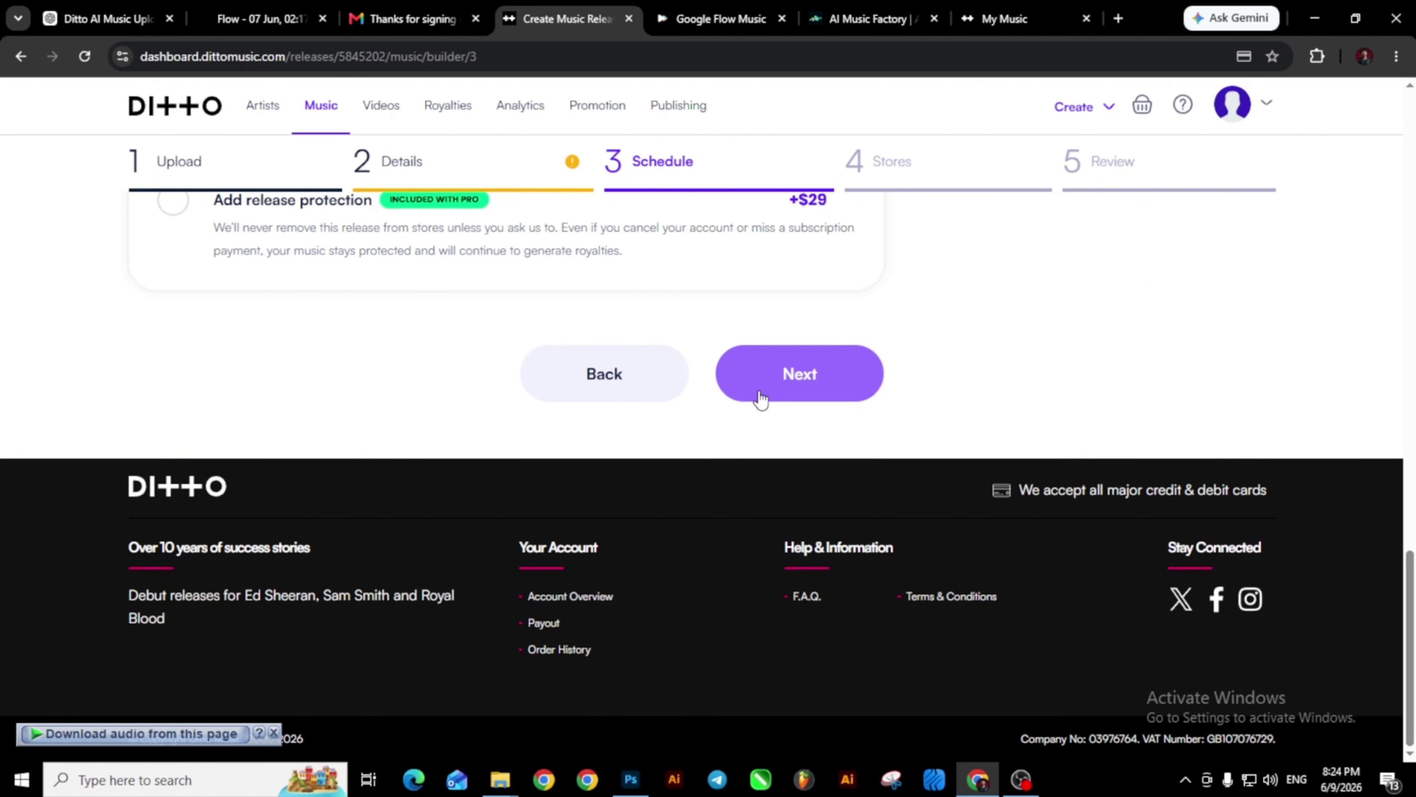
click(783, 392)
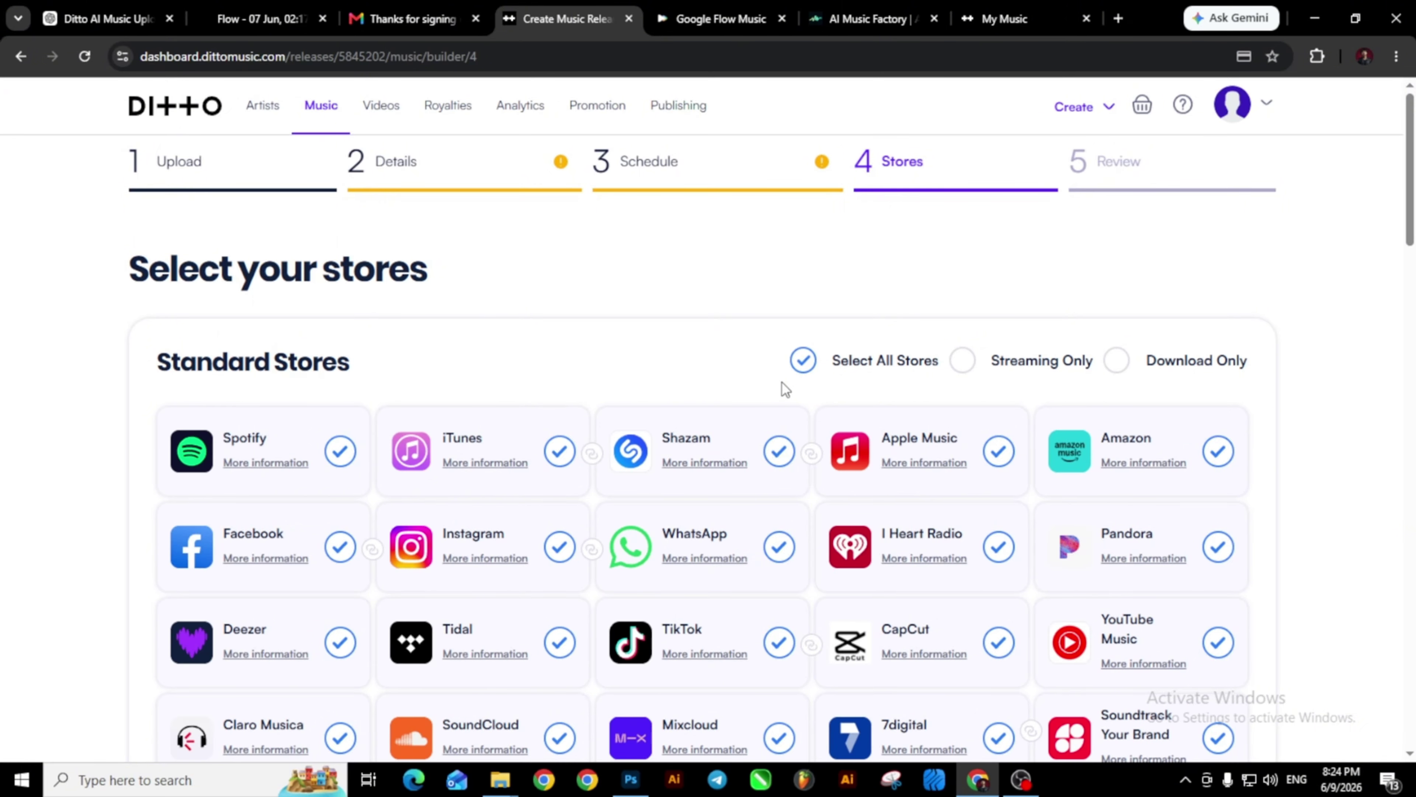
Return to the Details step and scroll to the tracklist with the flagged Last Message track.
scroll(785, 389, down, 15)
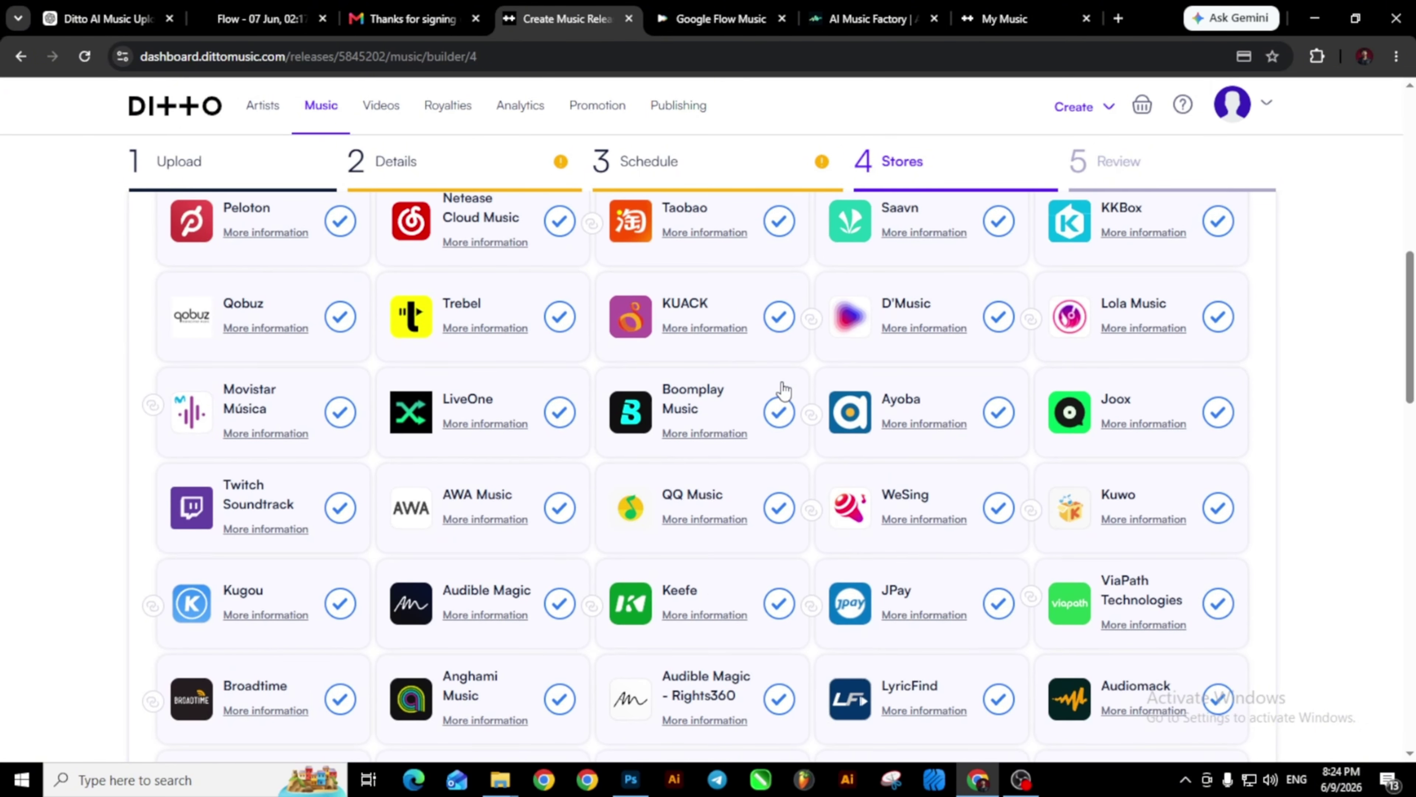
scroll(784, 391, down, 5)
scroll(782, 389, up, 6)
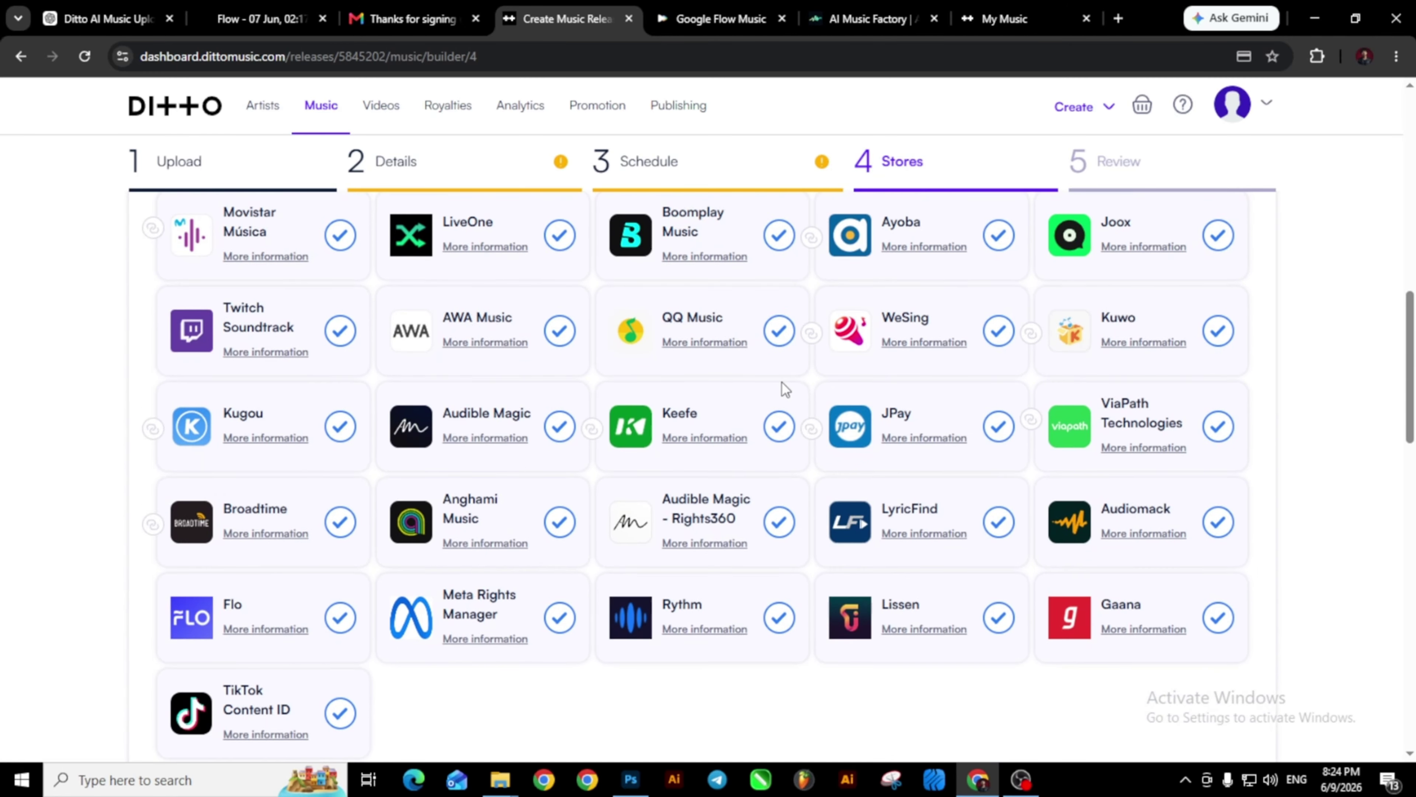
click(428, 177)
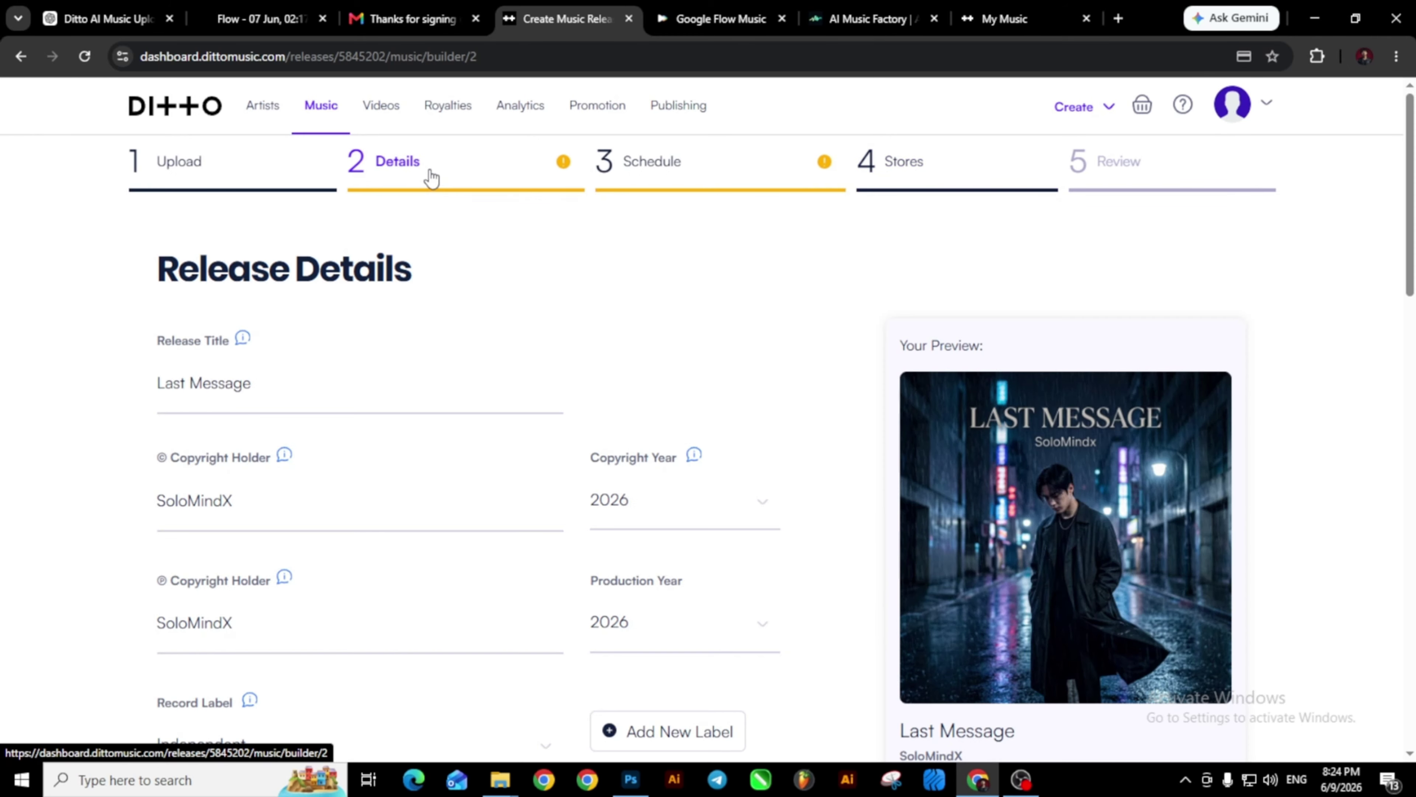
scroll(466, 355, down, 3)
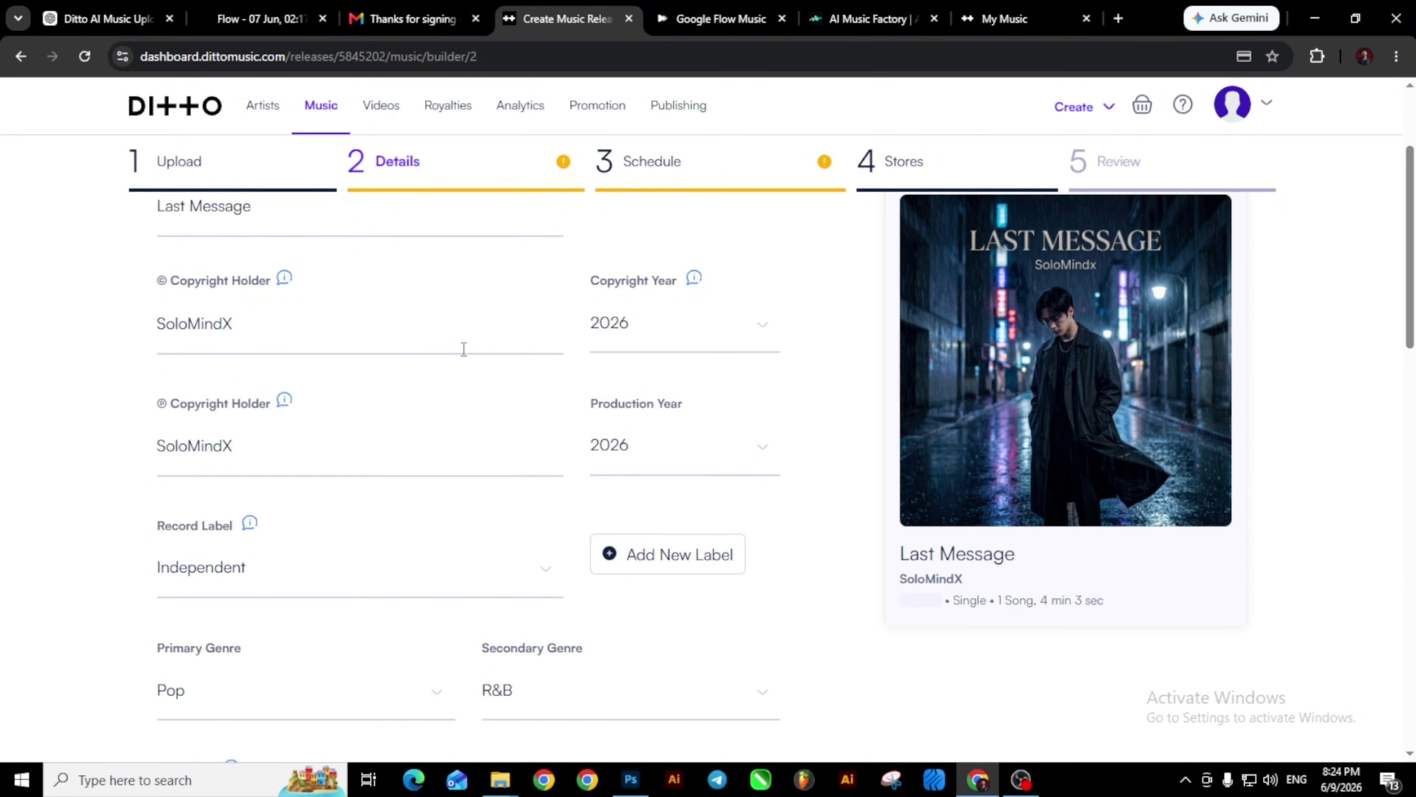
scroll(463, 348, down, 6)
scroll(463, 351, down, 12)
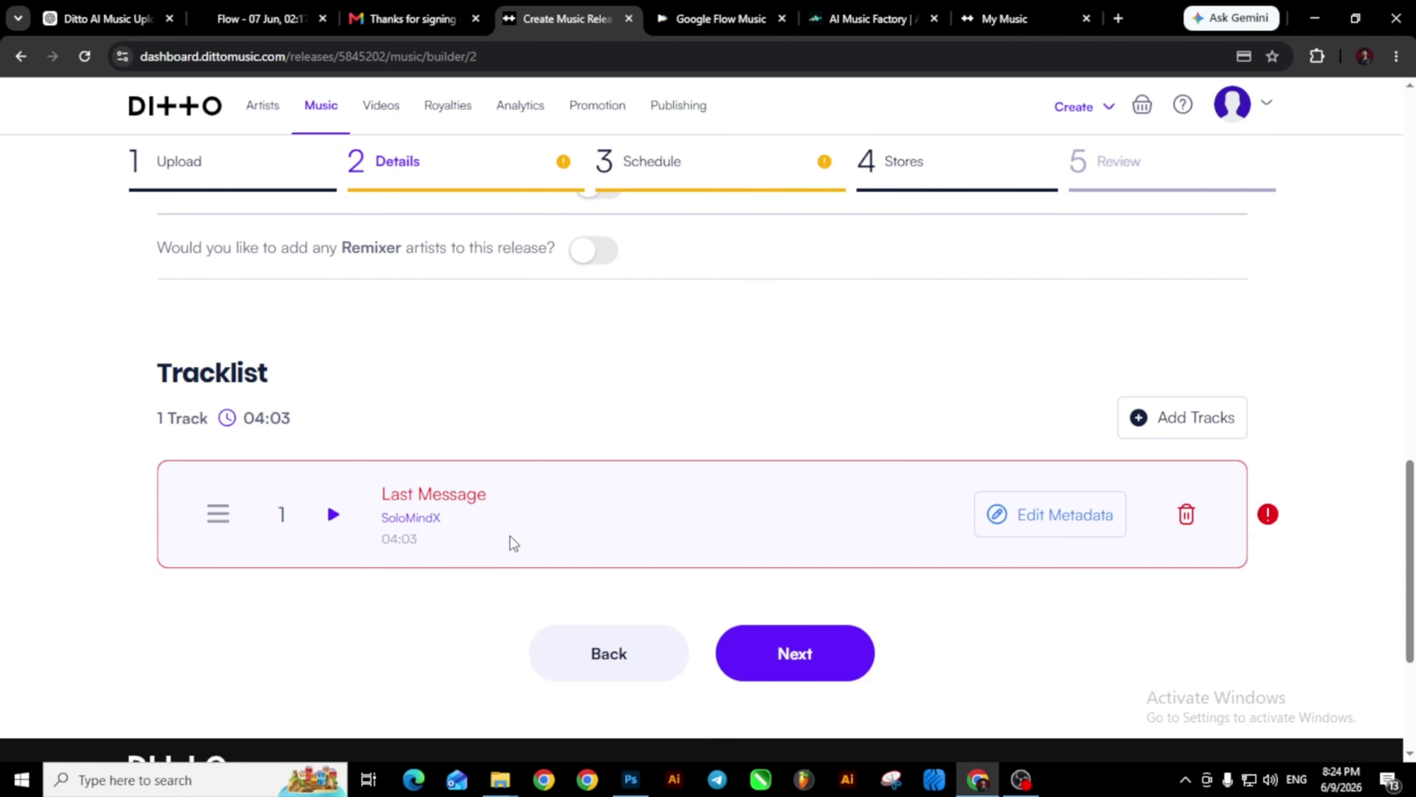
Paste the artist name into the Last Message track's © and ℗ holders and save its metadata.
click(1031, 525)
scroll(1028, 518, down, 2)
scroll(1028, 518, up, 2)
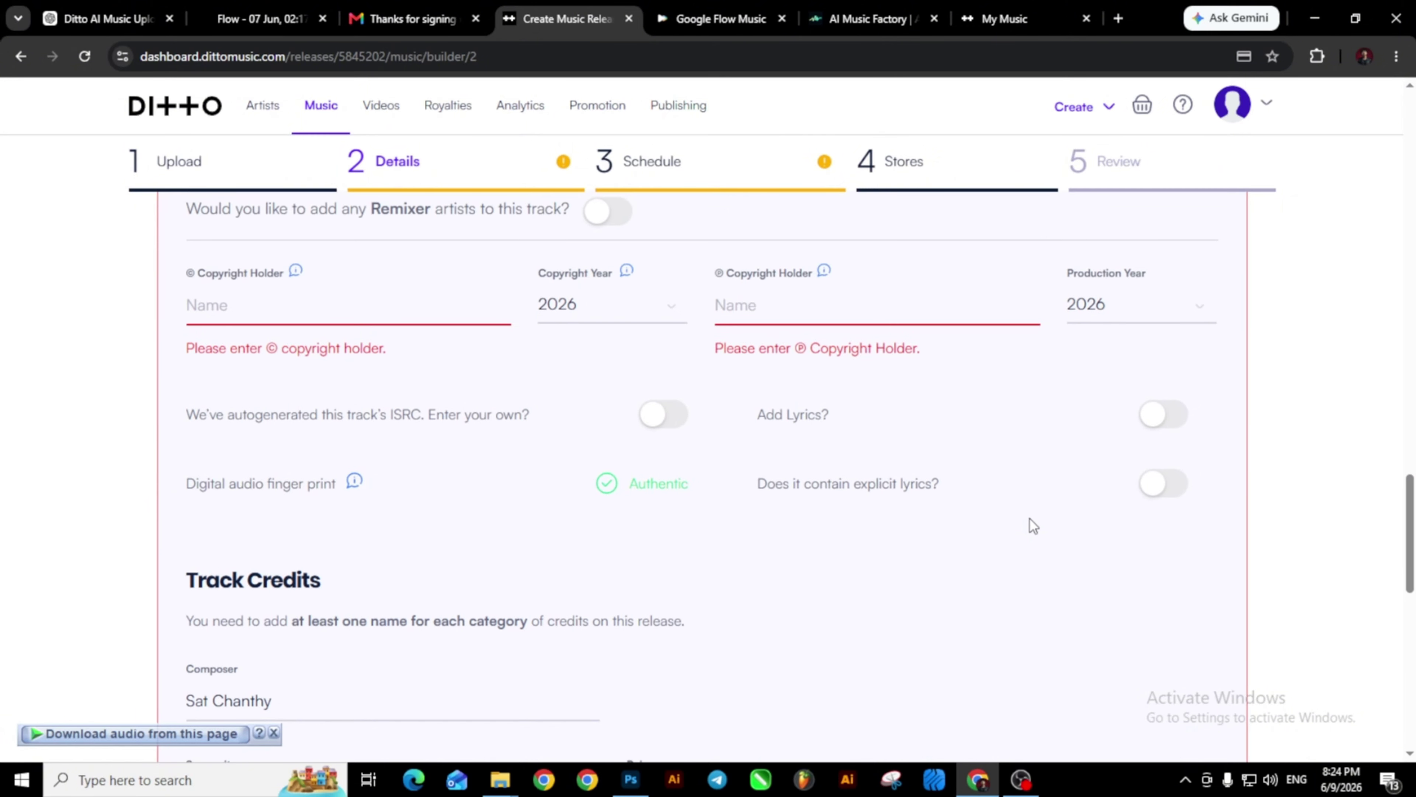
click(289, 298)
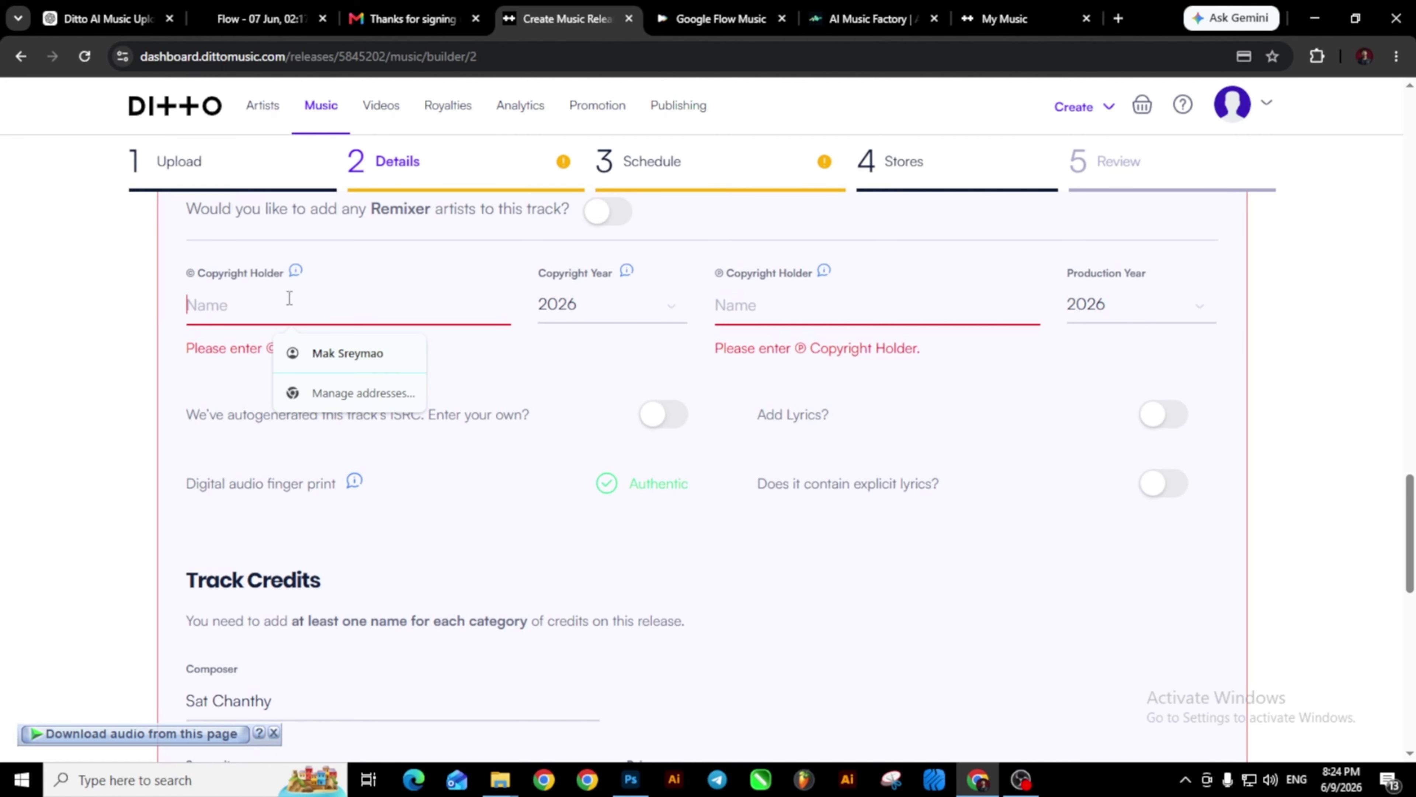
text(Sat Chanthy)
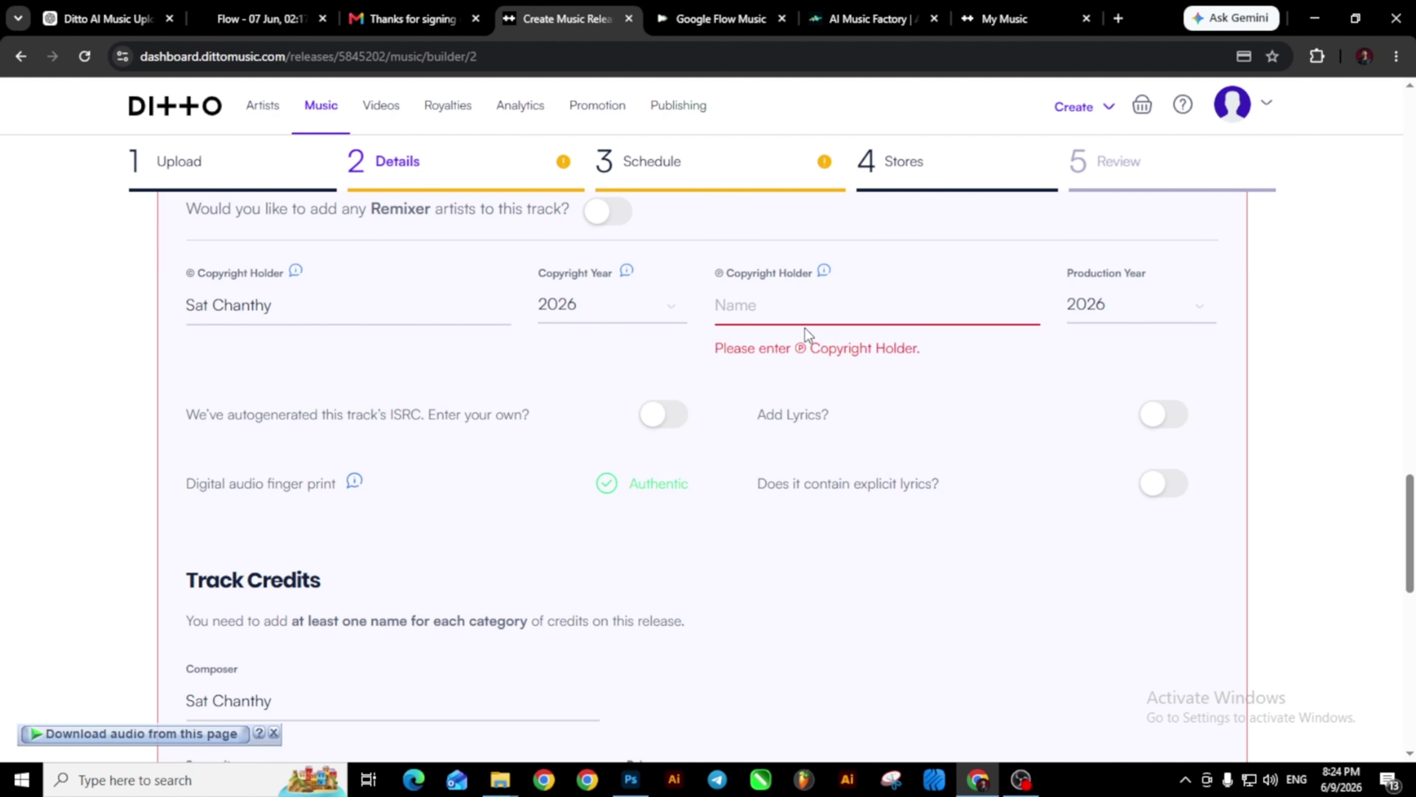
click(789, 315)
text(Sat Chanthy)
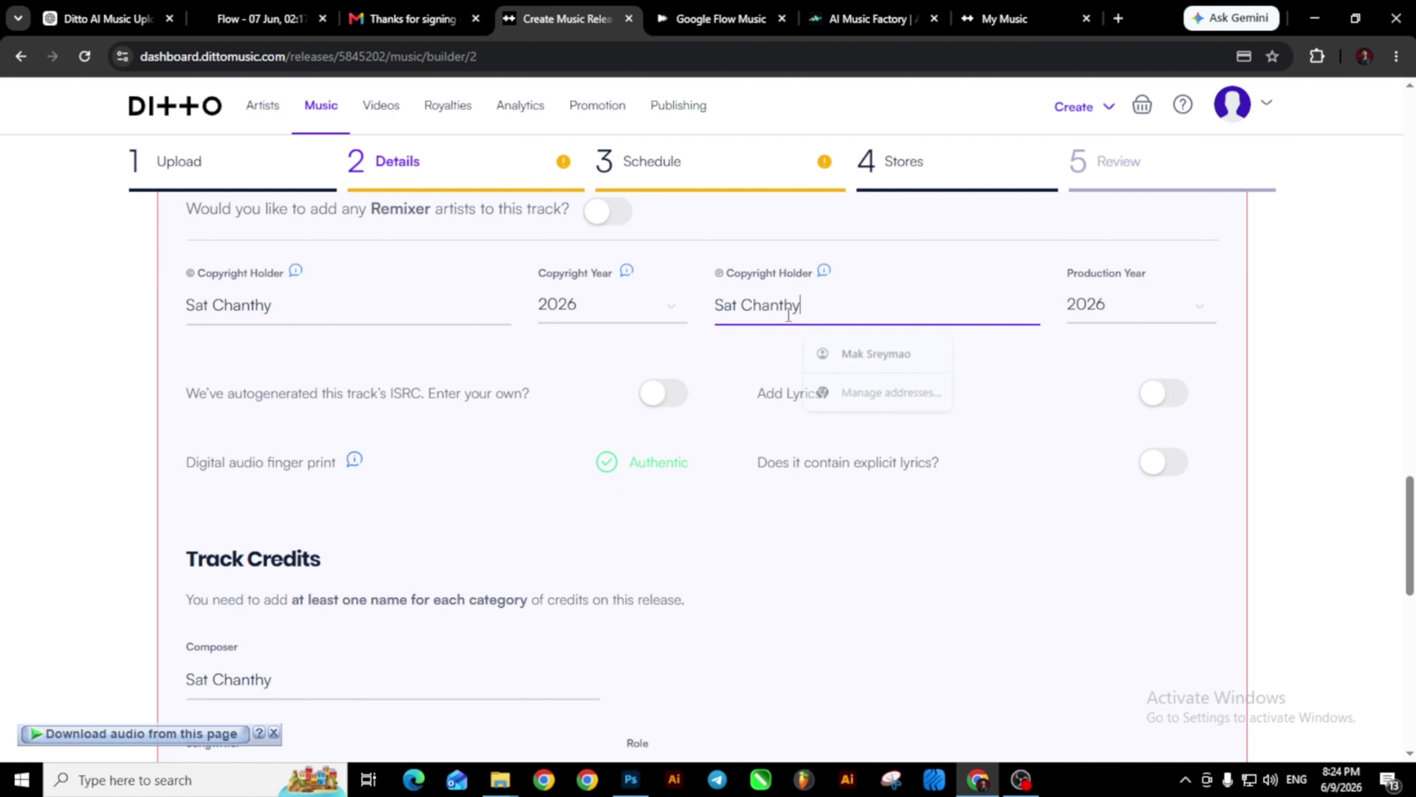
scroll(664, 380, down, 6)
scroll(658, 377, up, 10)
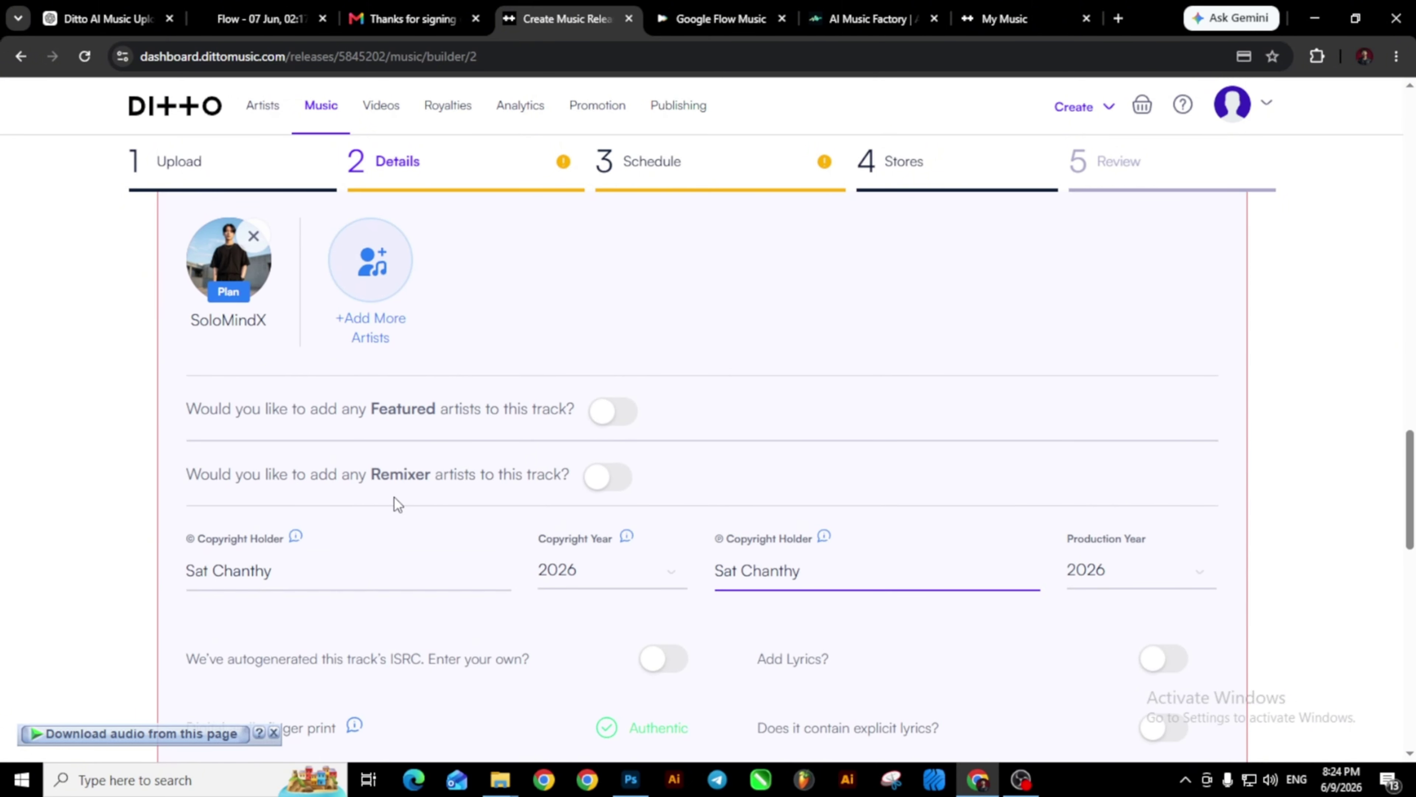
scroll(396, 502, down, 10)
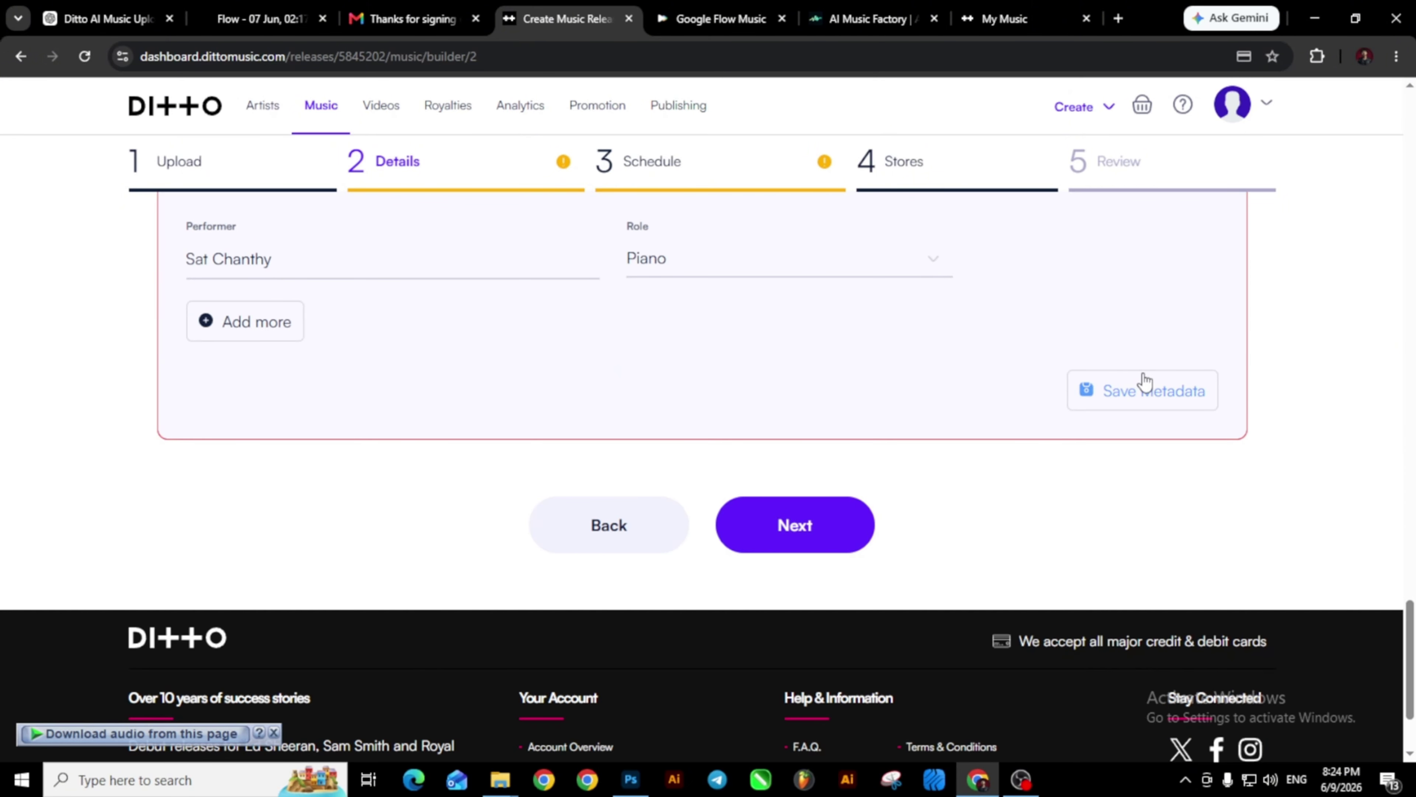
click(1142, 391)
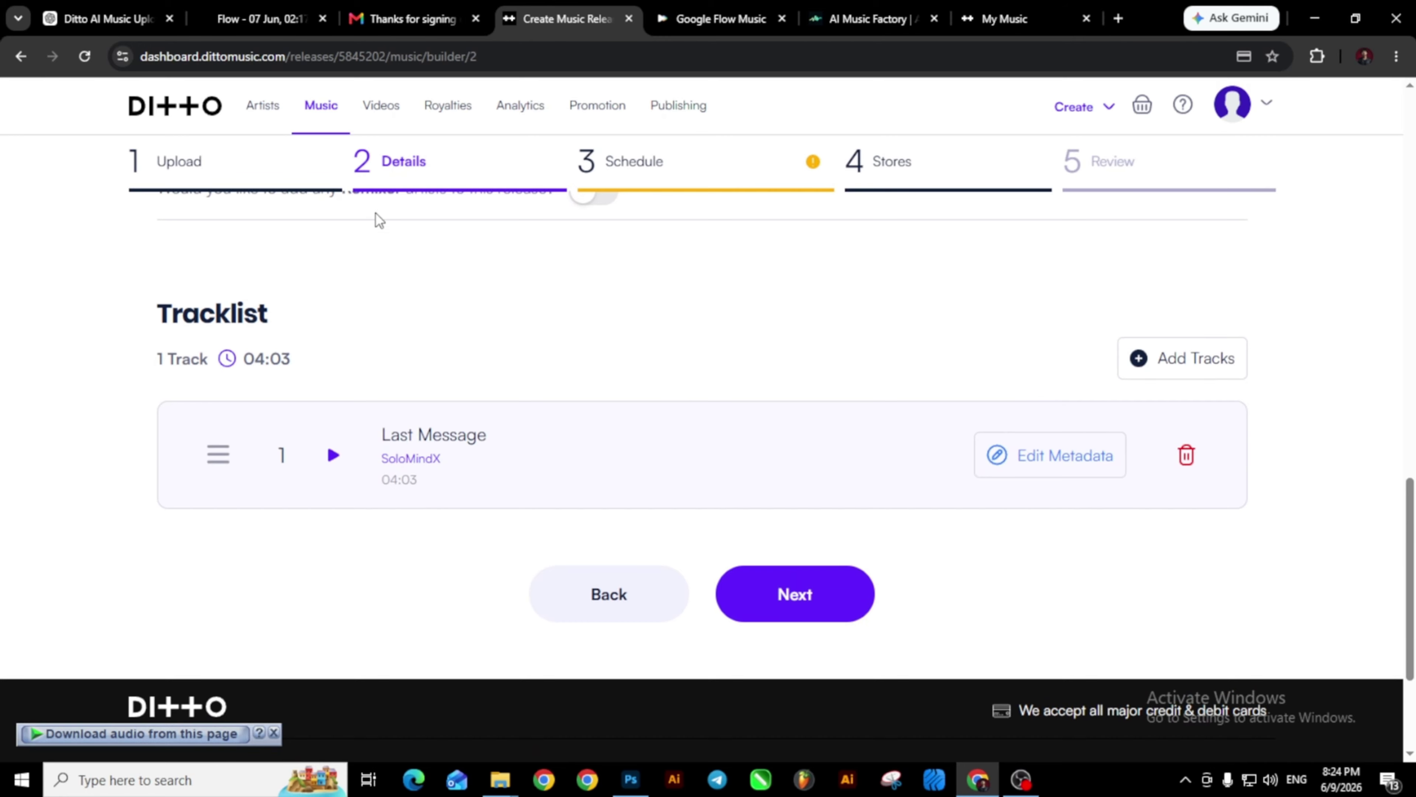
Return to the release schedule step and adjust the distribution option, keeping Priority Distro.
click(704, 178)
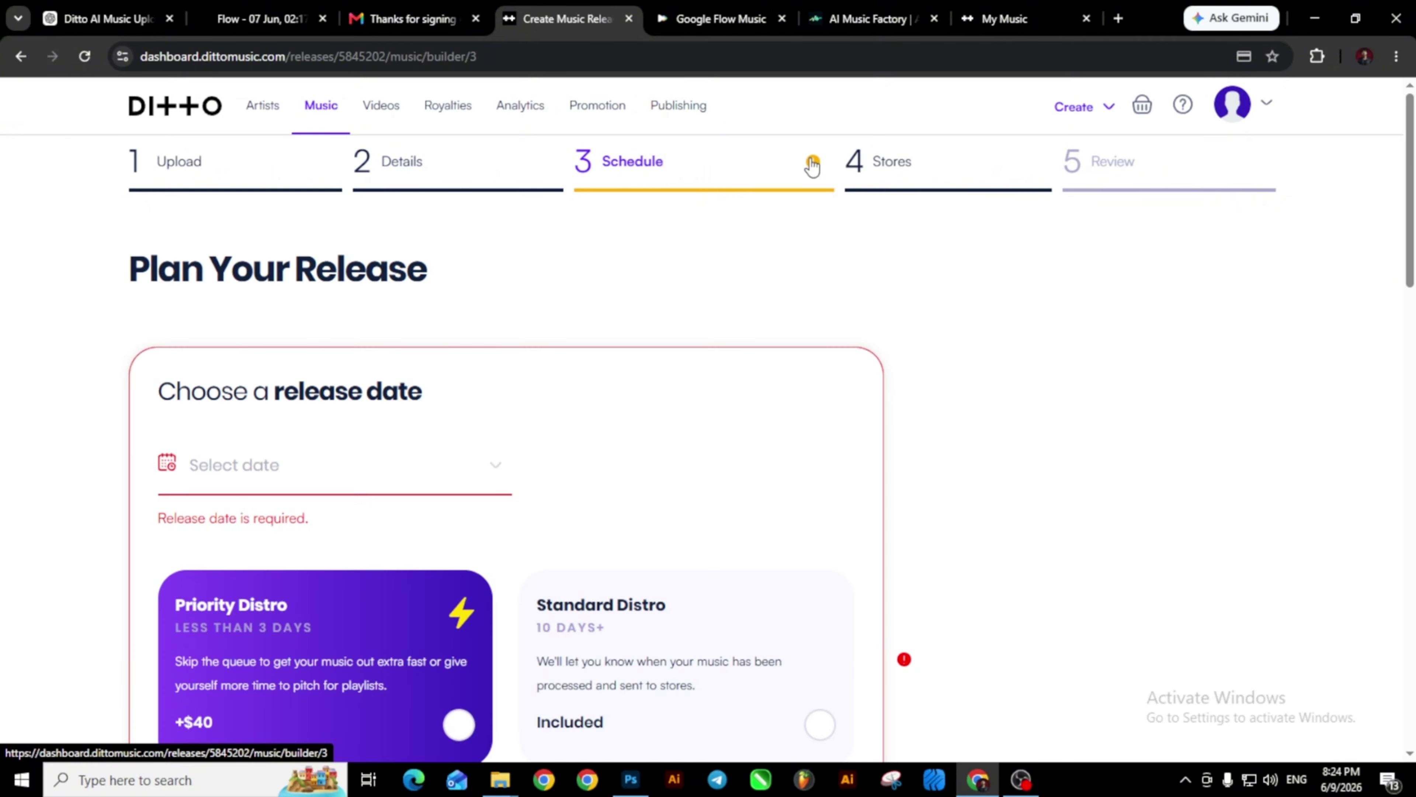
click(222, 474)
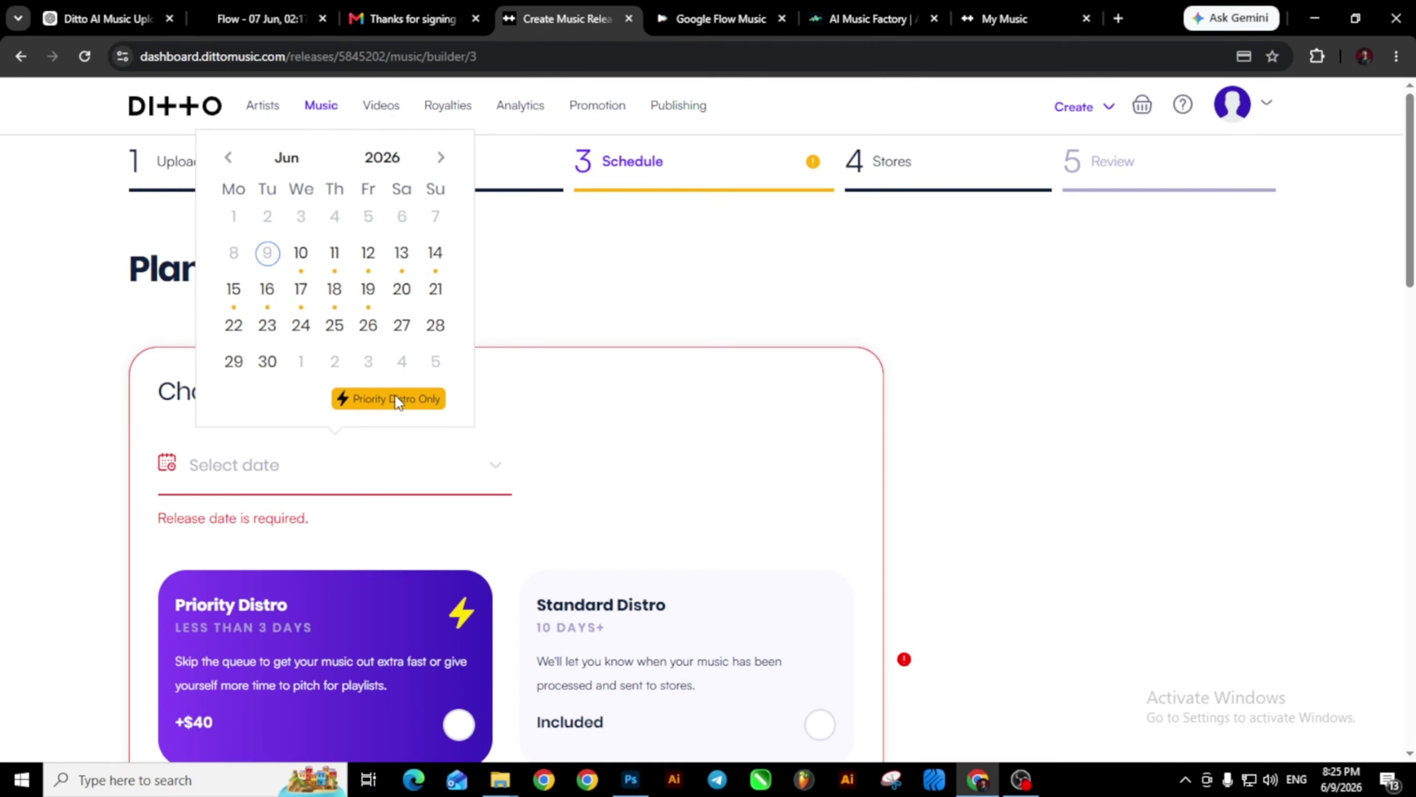
click(361, 487)
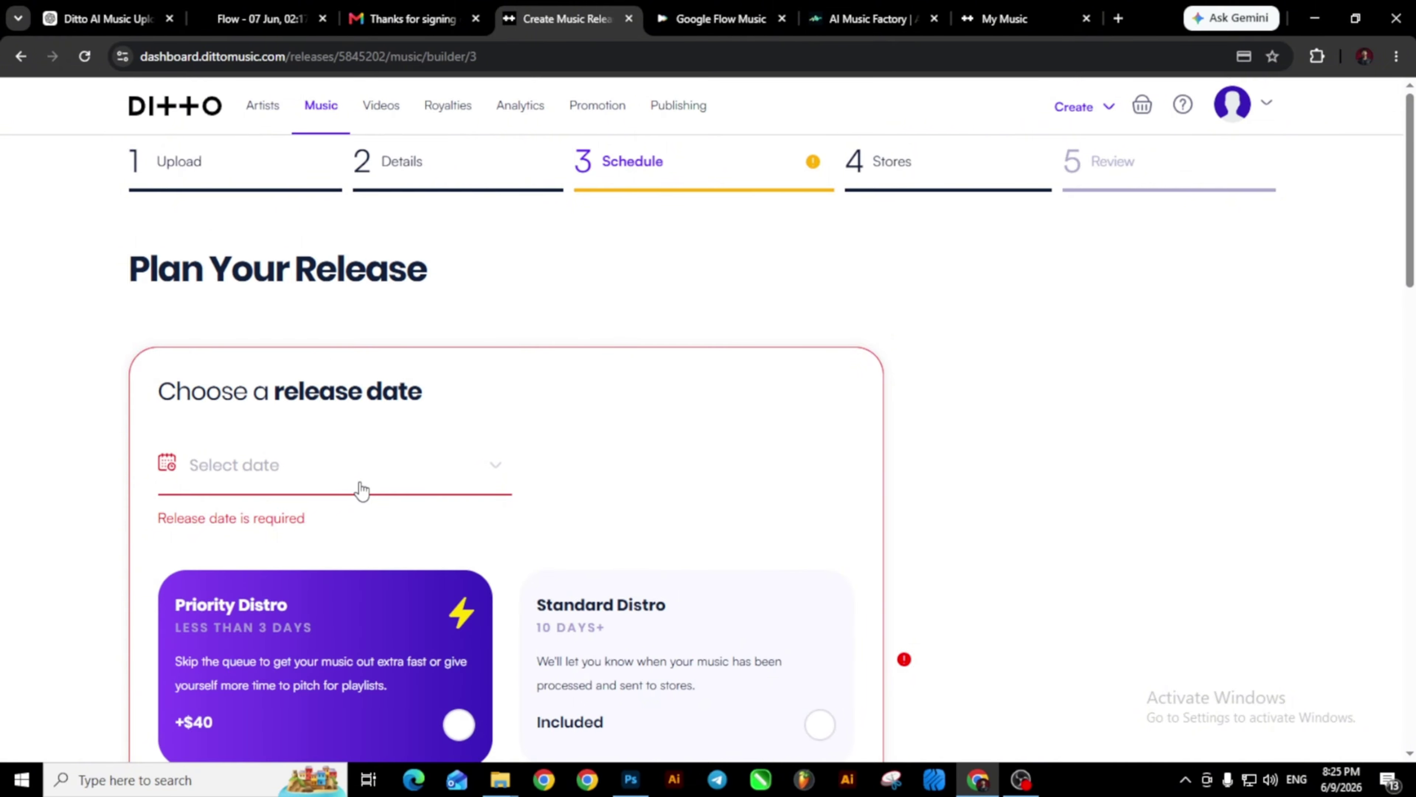
scroll(267, 378, down, 3)
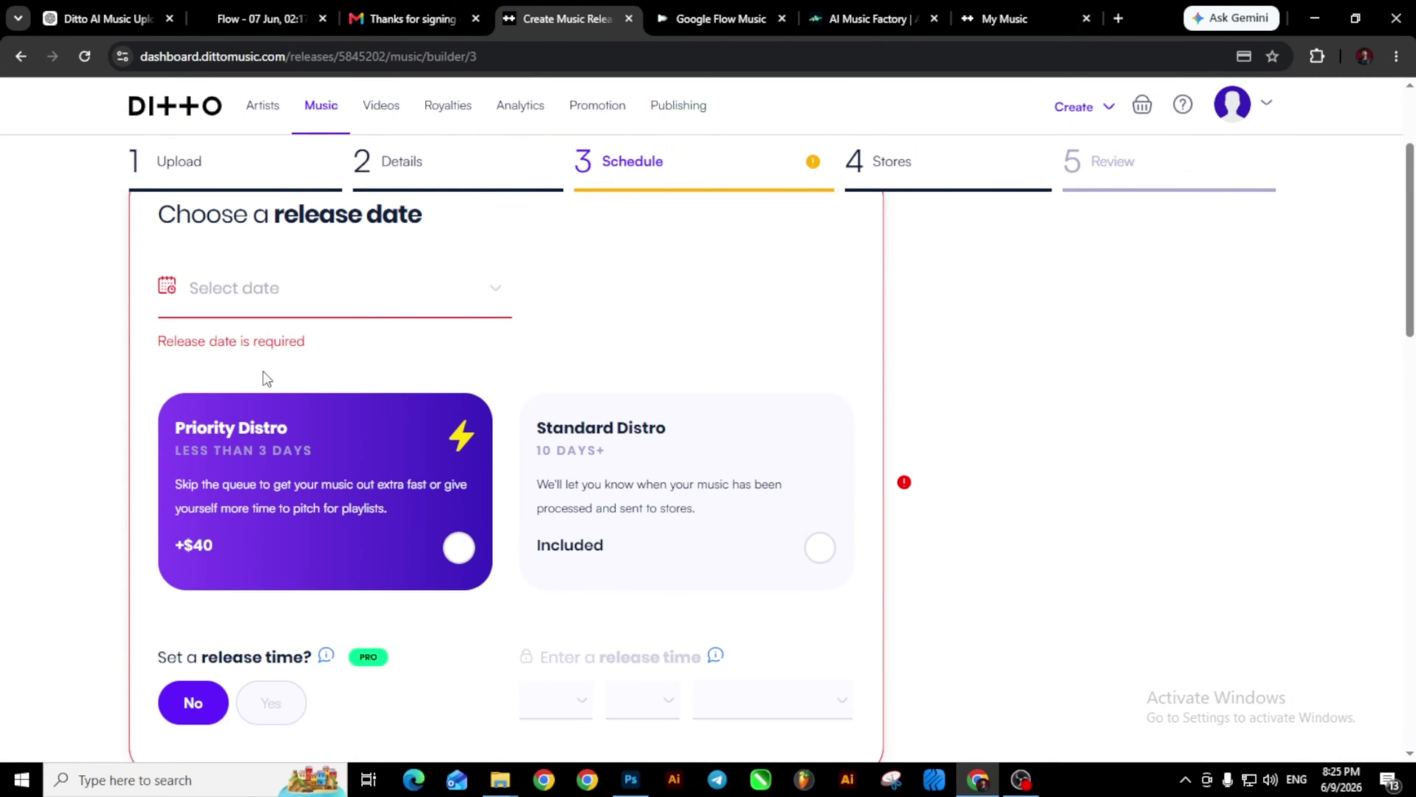
click(823, 548)
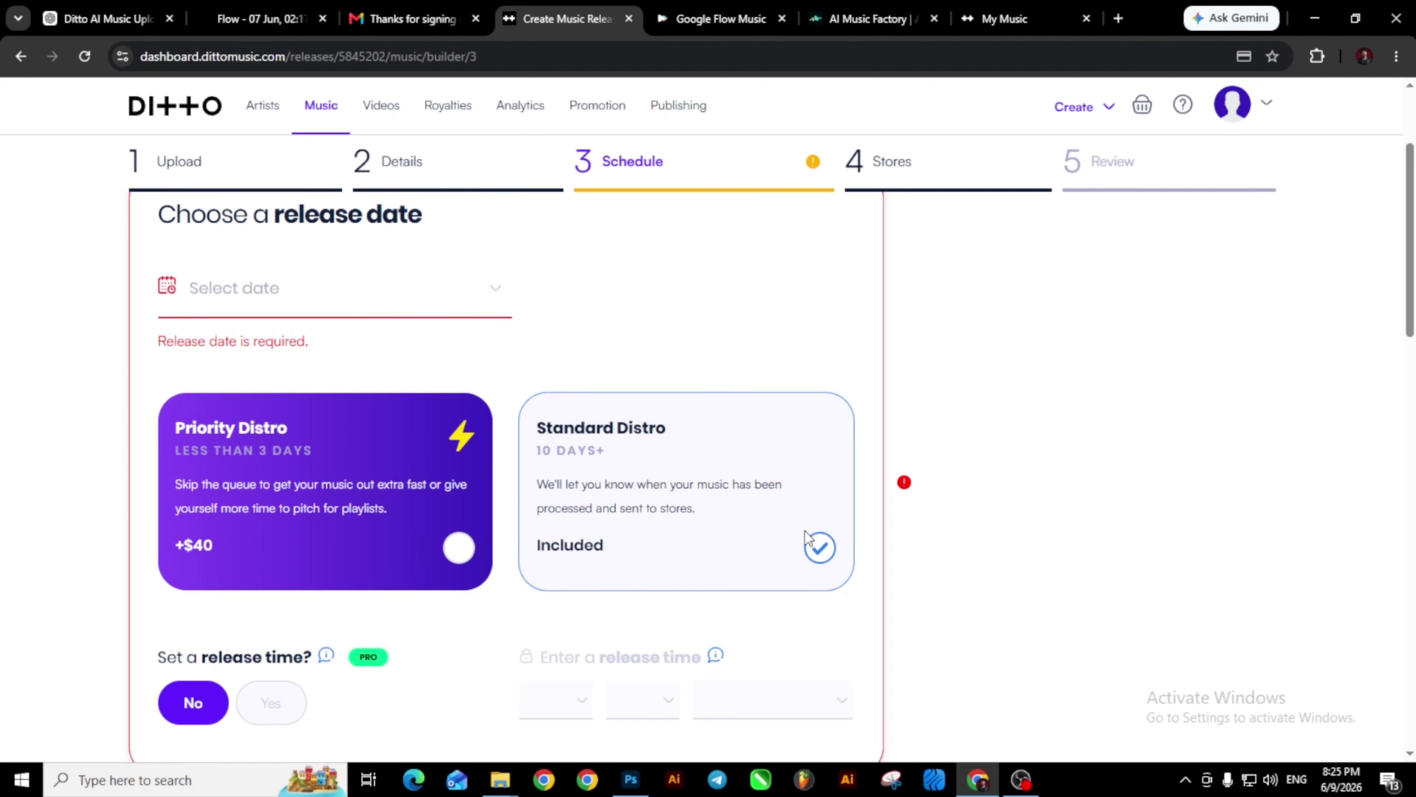
click(831, 563)
Set the release date to Wed, 10th Jun 2026 and continue to the Stores step.
click(269, 302)
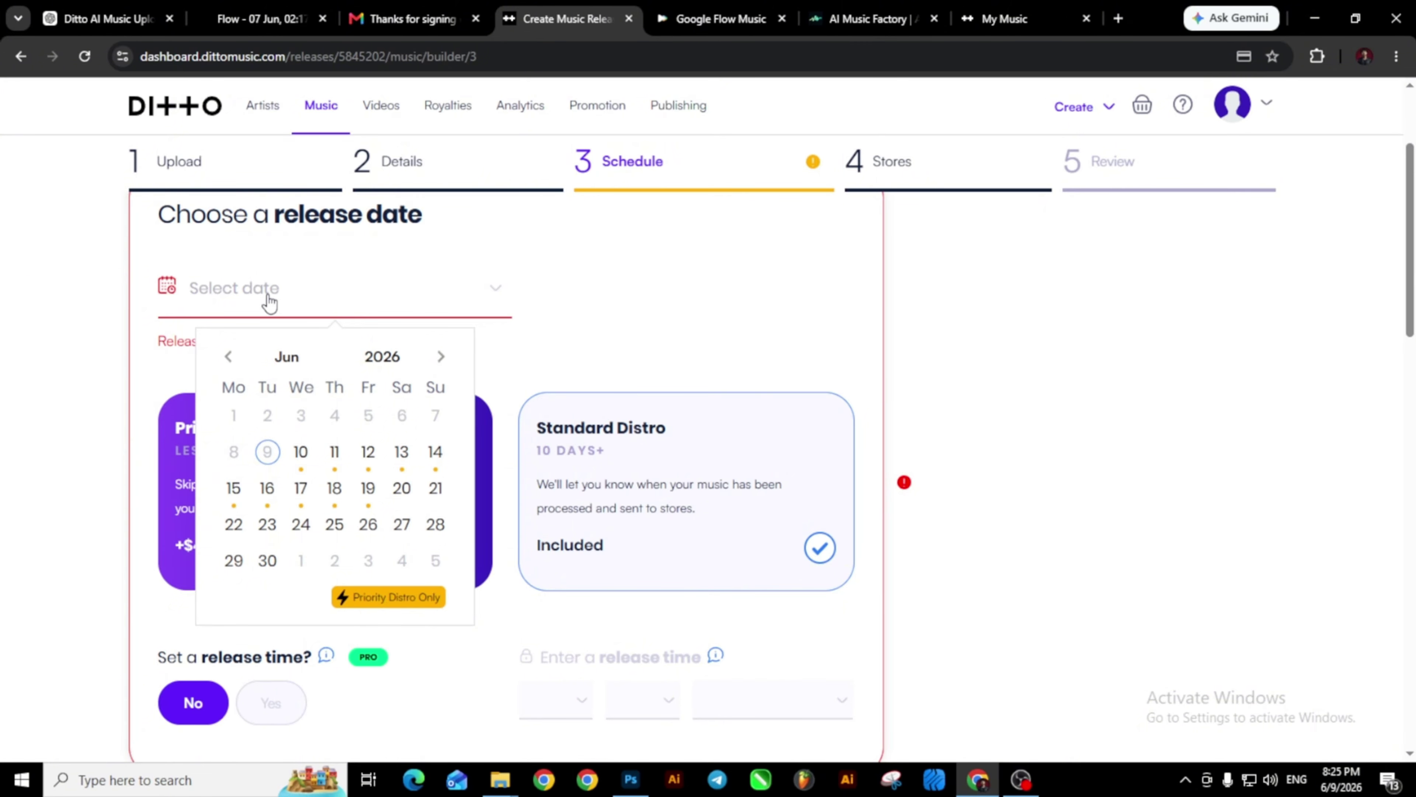
click(303, 454)
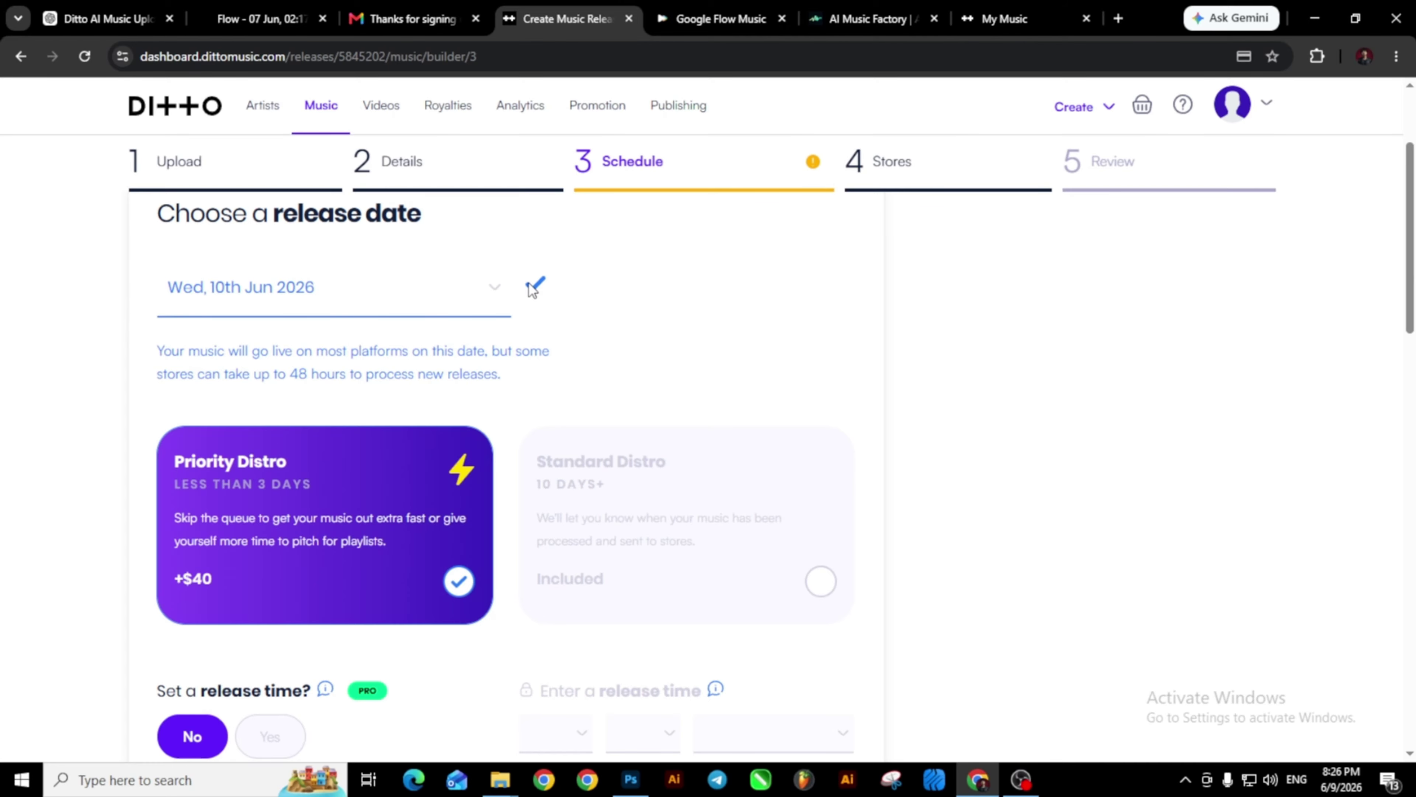
scroll(532, 289, down, 5)
scroll(533, 289, up, 4)
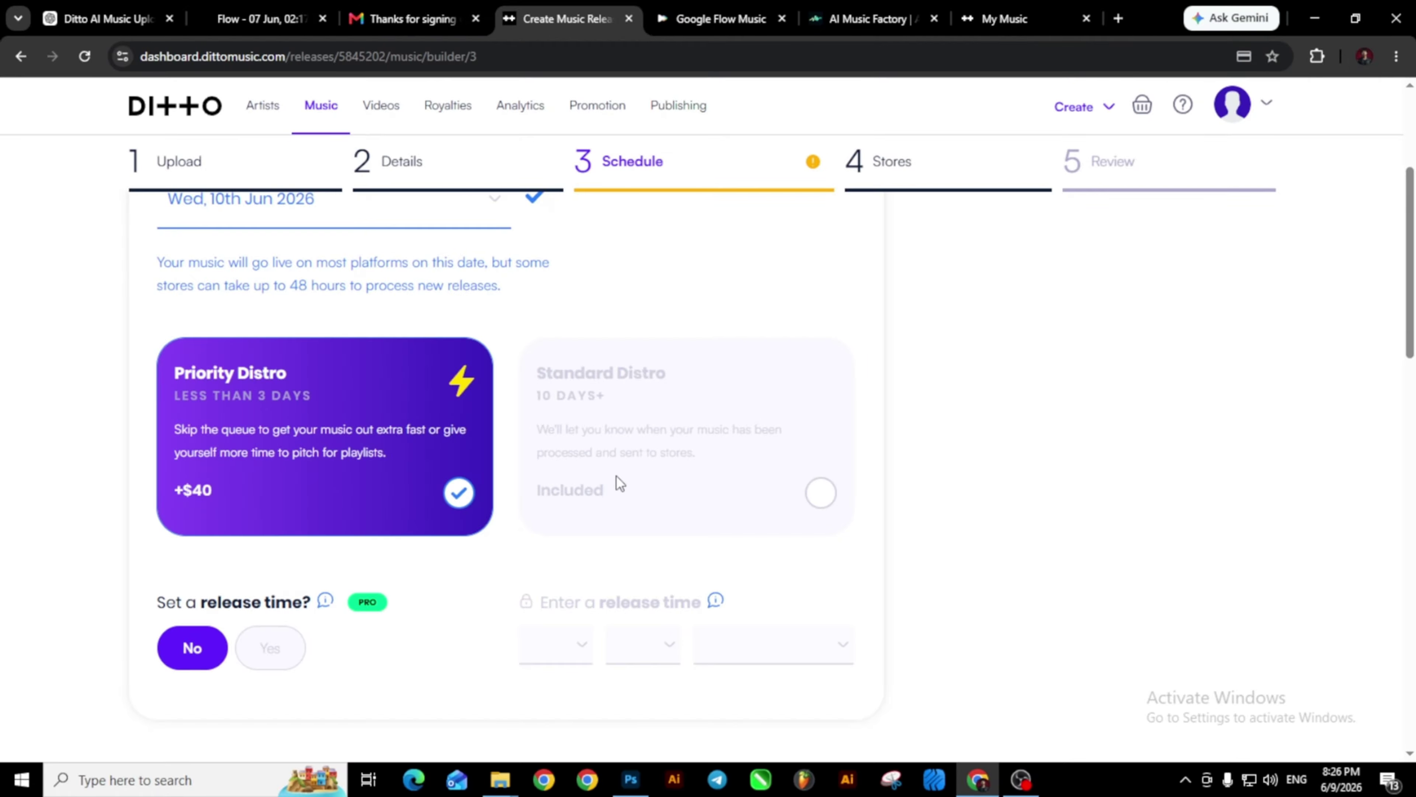
scroll(619, 483, down, 18)
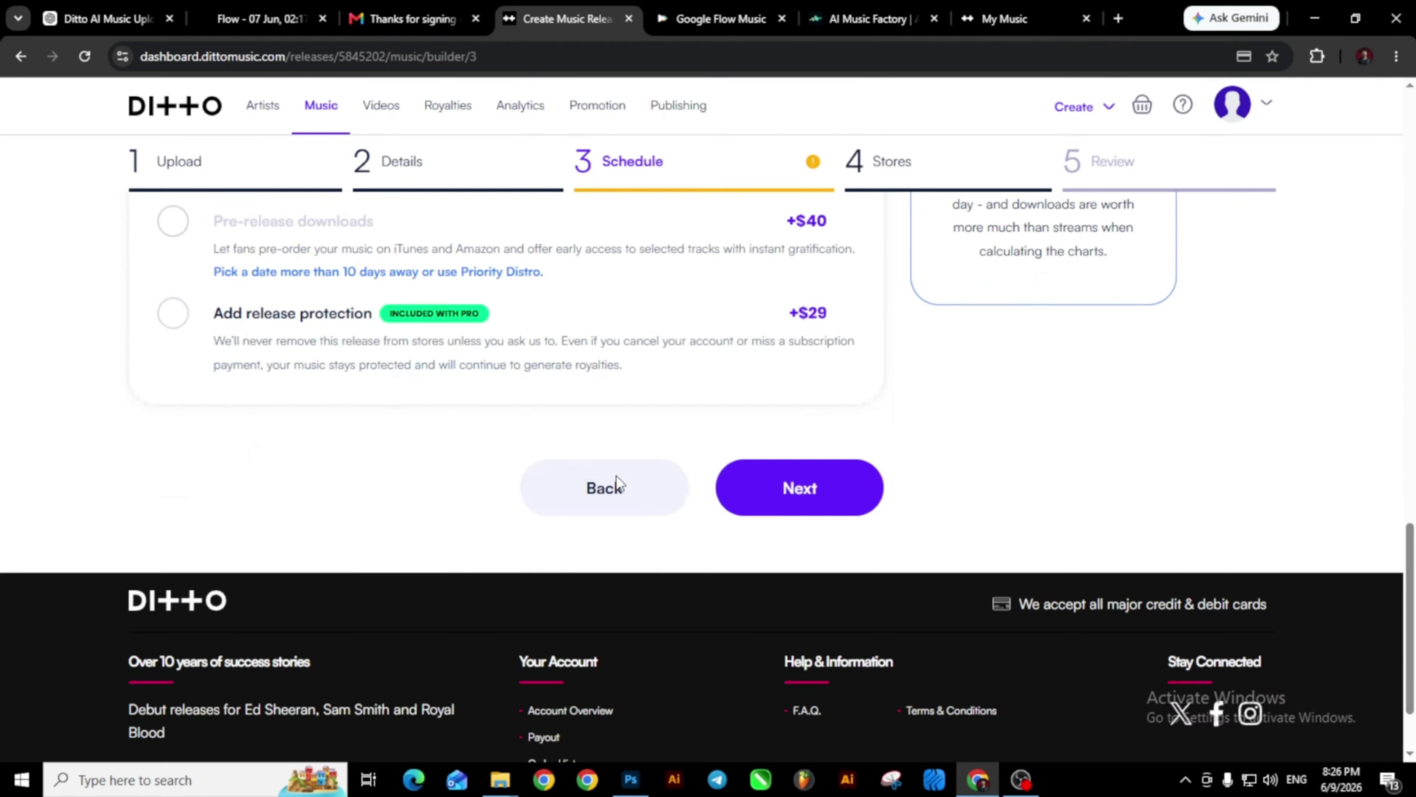
scroll(619, 483, down, 1)
click(794, 453)
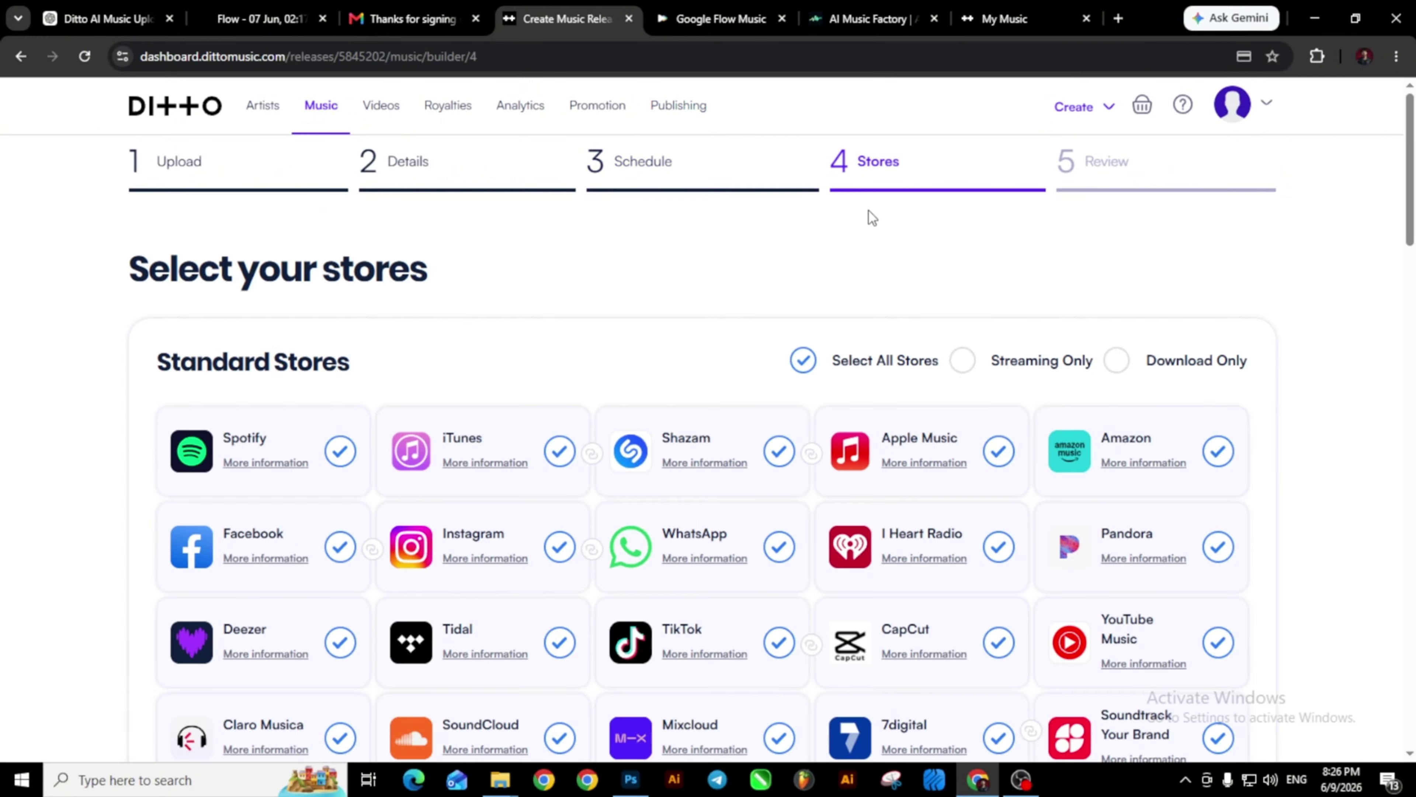
Keep every Standard and Advanced Store ticked and proceed to the Review Your Release page.
scroll(870, 215, down, 15)
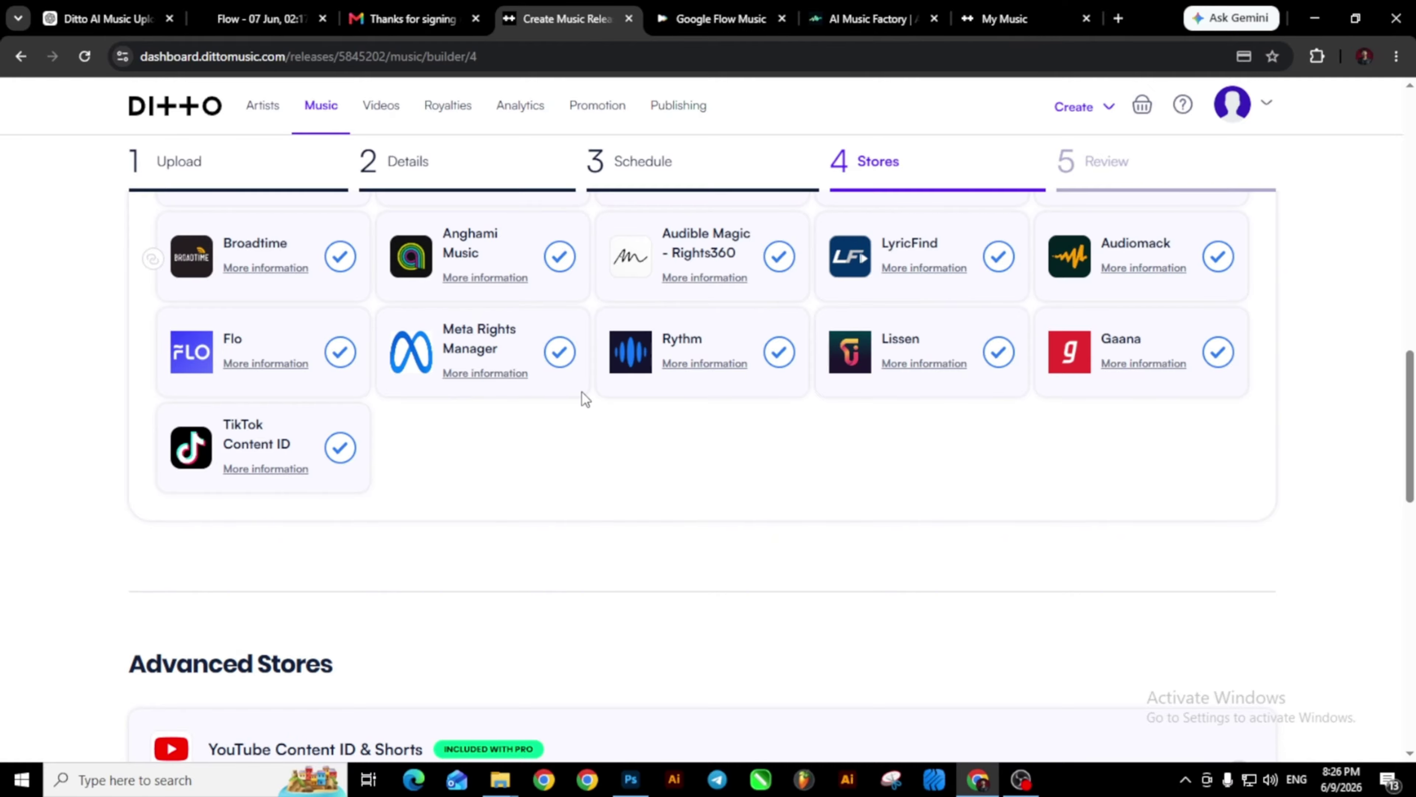
scroll(584, 399, up, 1)
scroll(585, 400, down, 5)
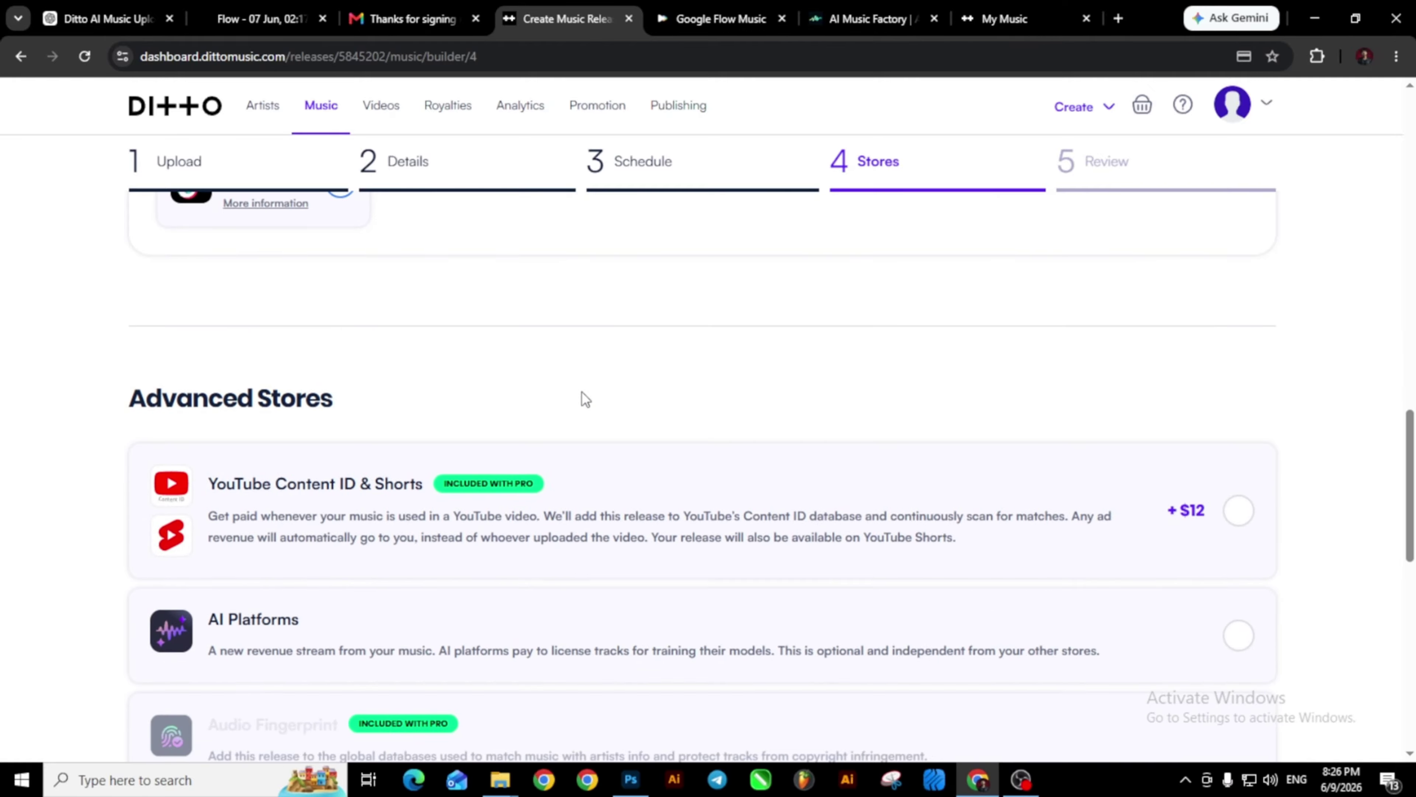
scroll(583, 399, down, 3)
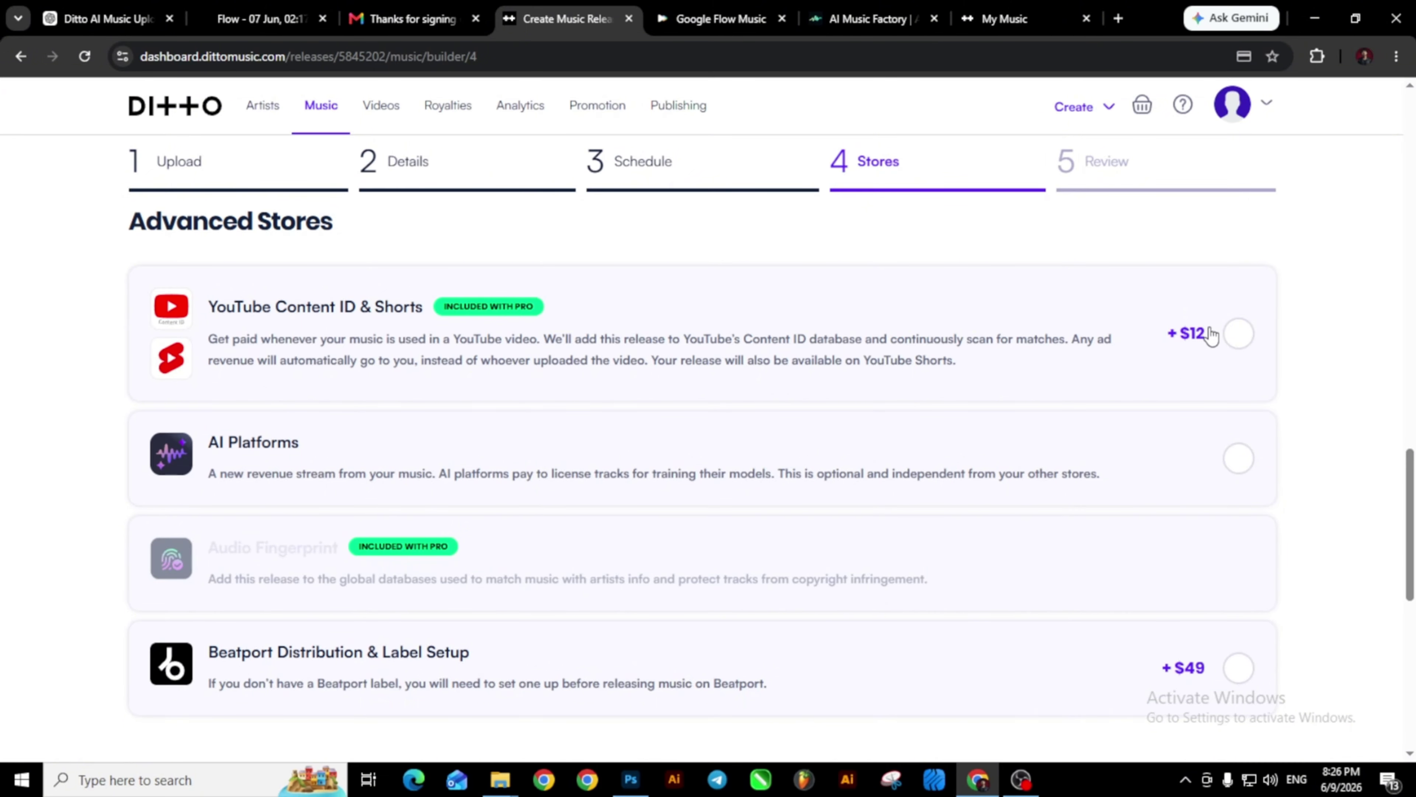
scroll(1075, 350, up, 10)
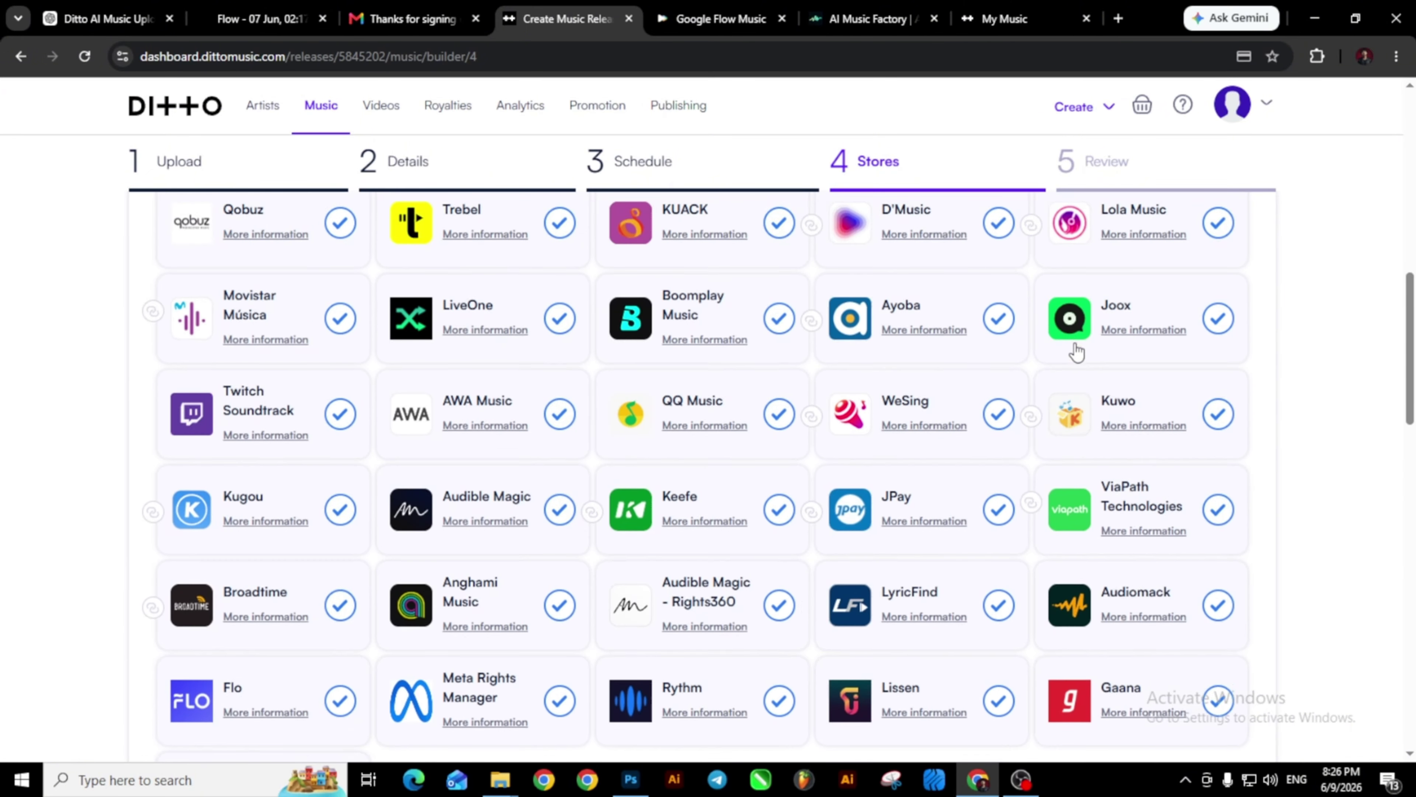
scroll(1076, 351, up, 10)
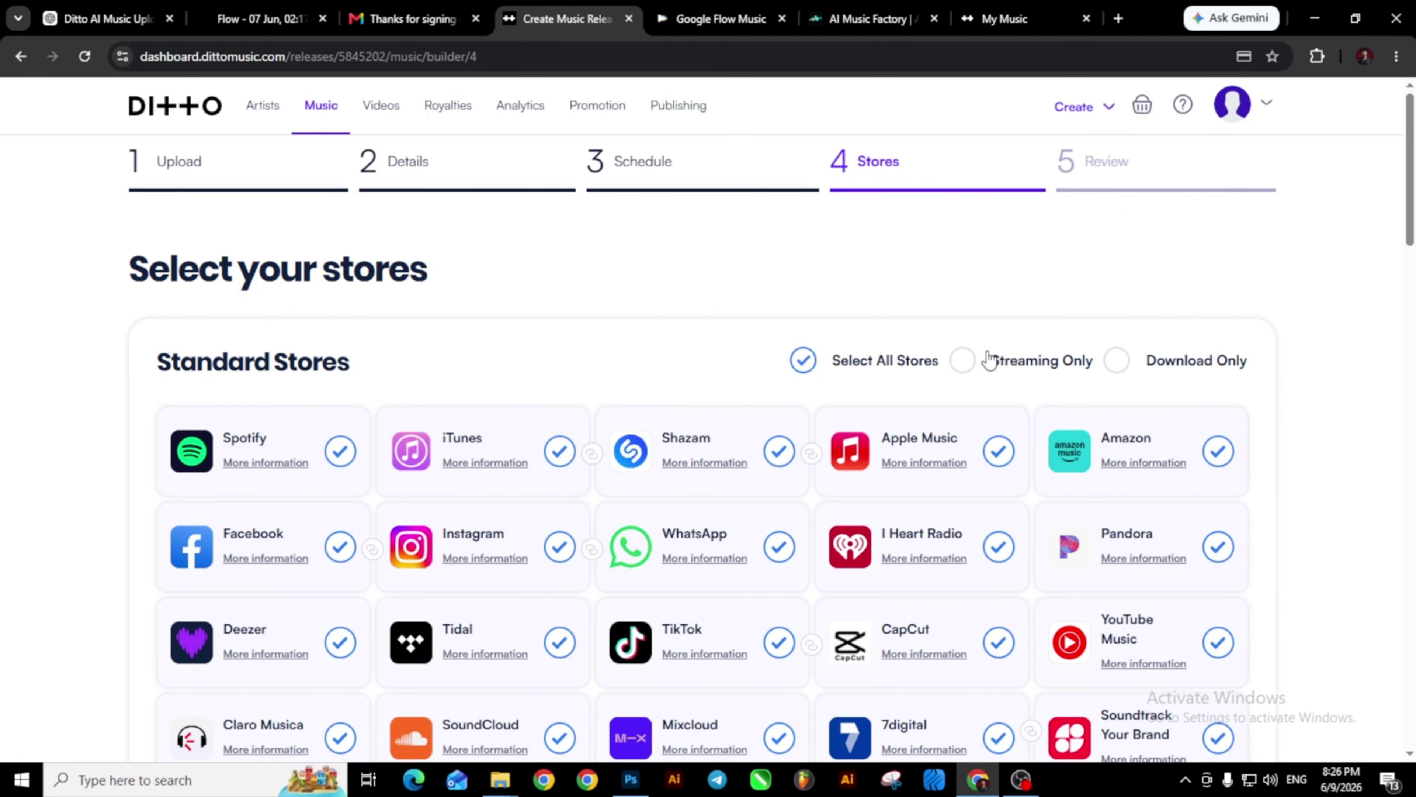
scroll(942, 346, down, 20)
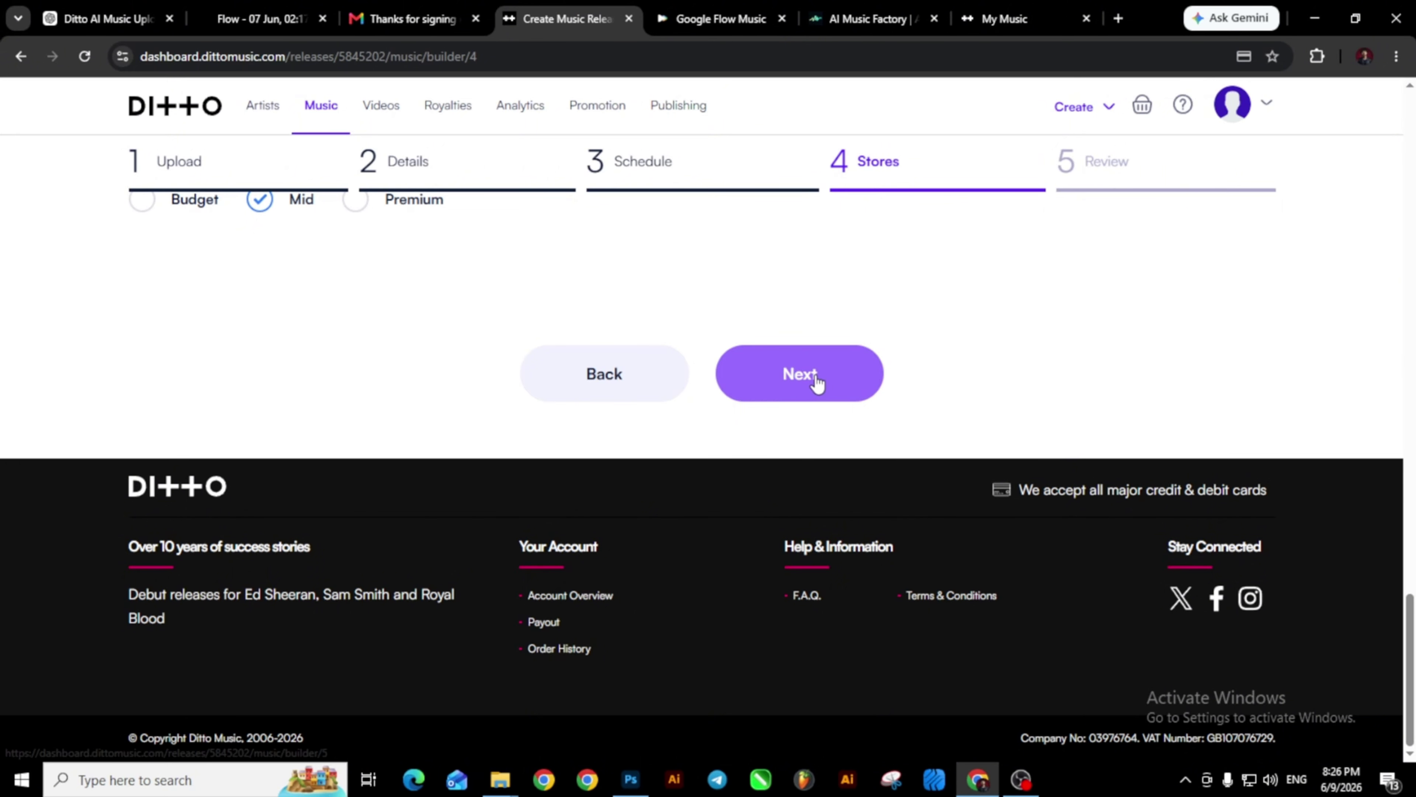
click(817, 382)
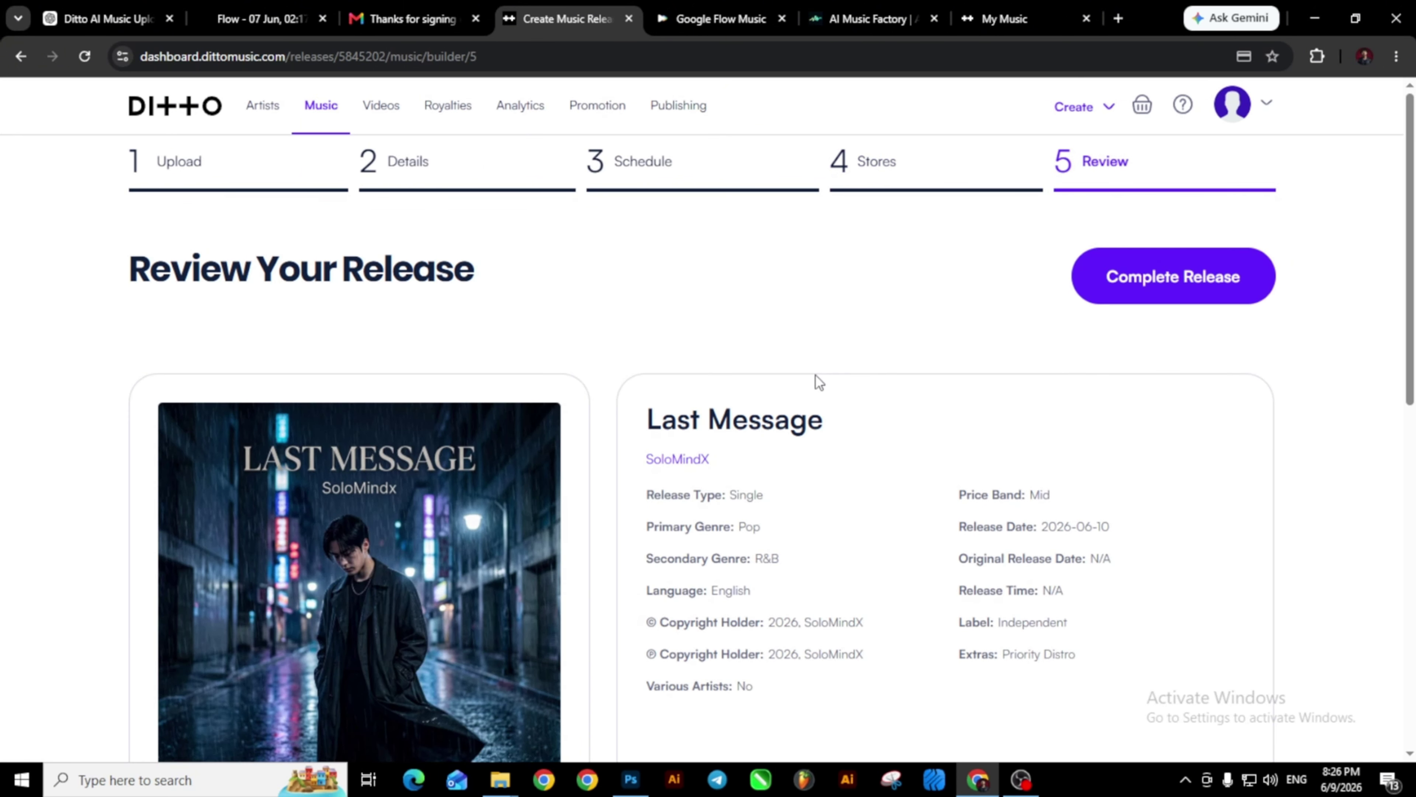
Complete Last Message, check the $40.00 Priority Distro basket, and return to My Music.
scroll(817, 382, down, 1)
scroll(817, 382, up, 1)
click(1178, 295)
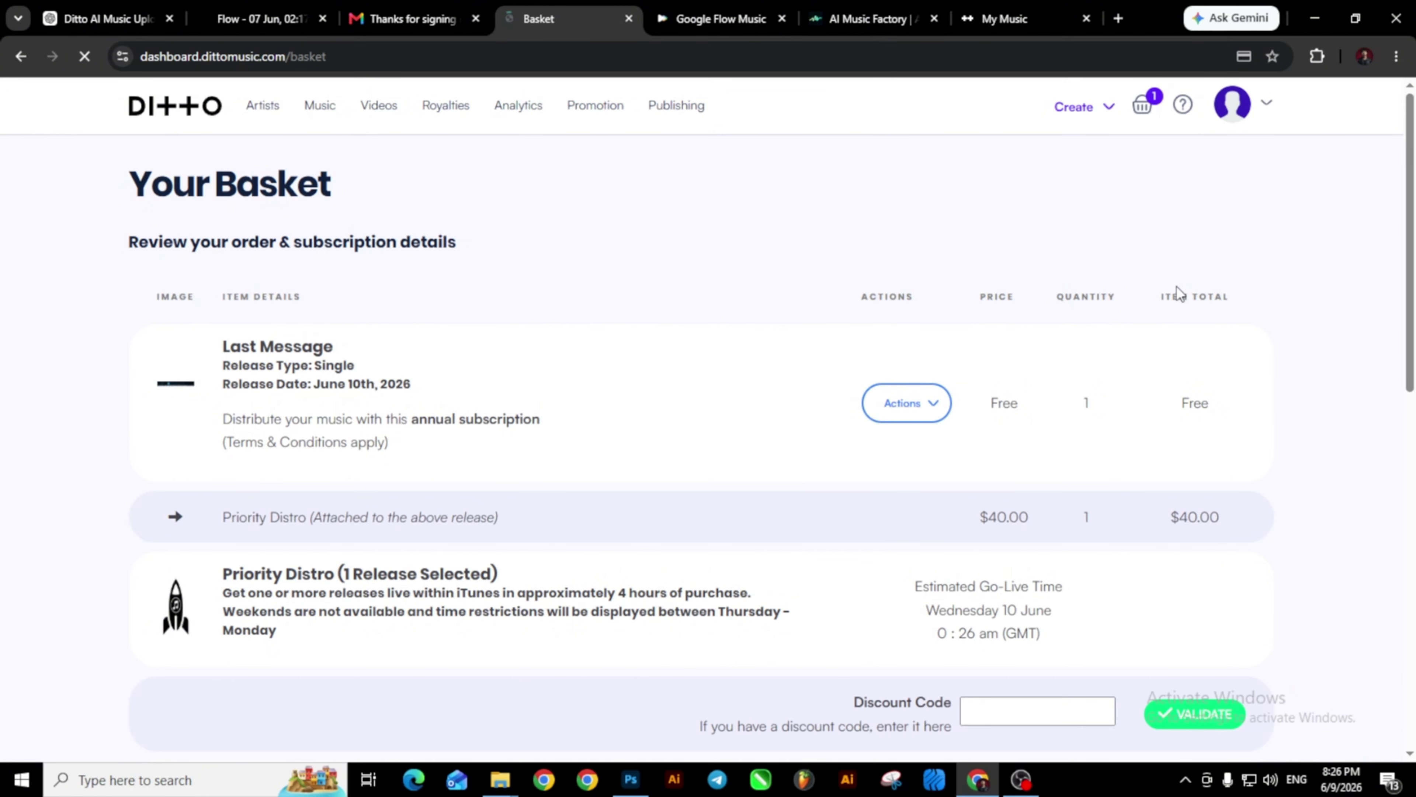
scroll(1176, 292, down, 5)
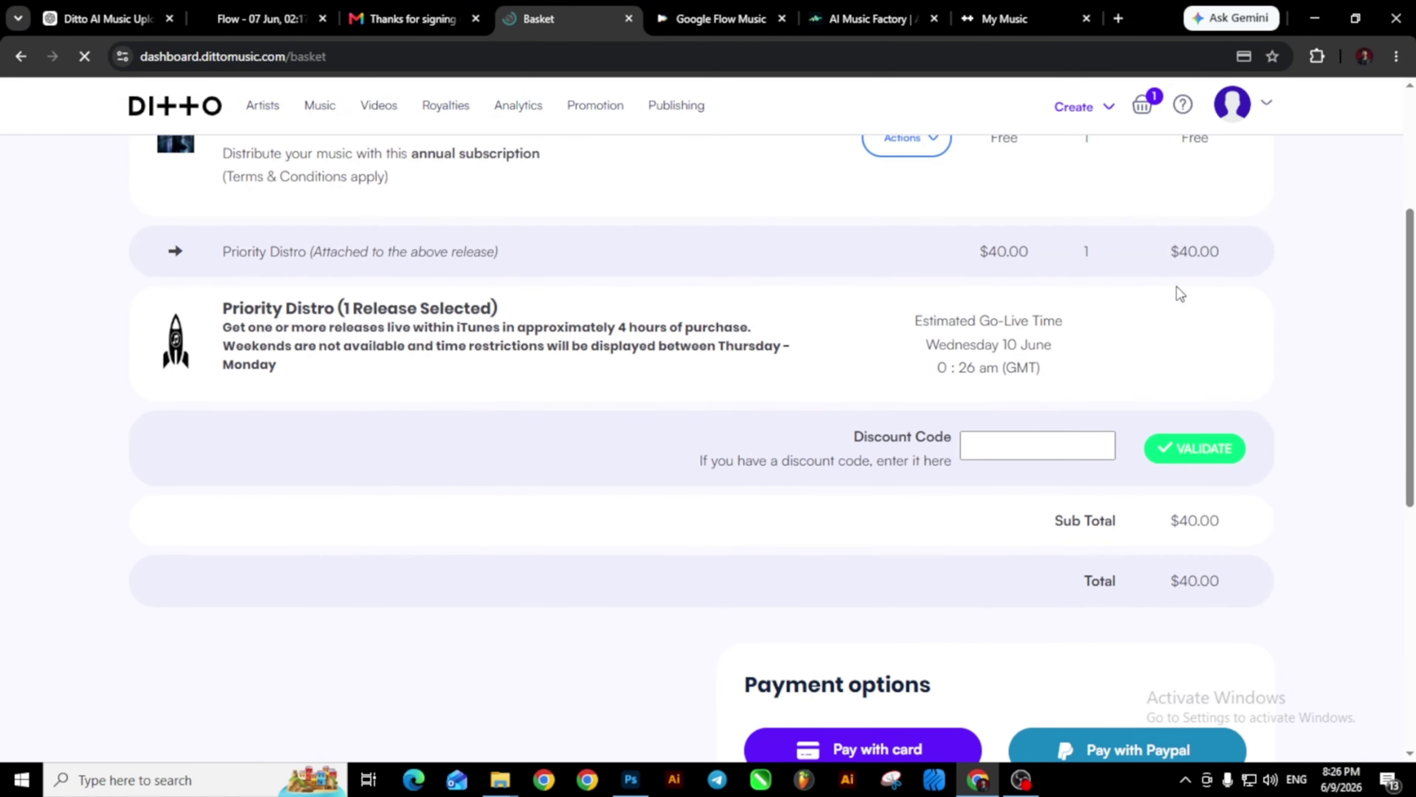
scroll(811, 339, up, 5)
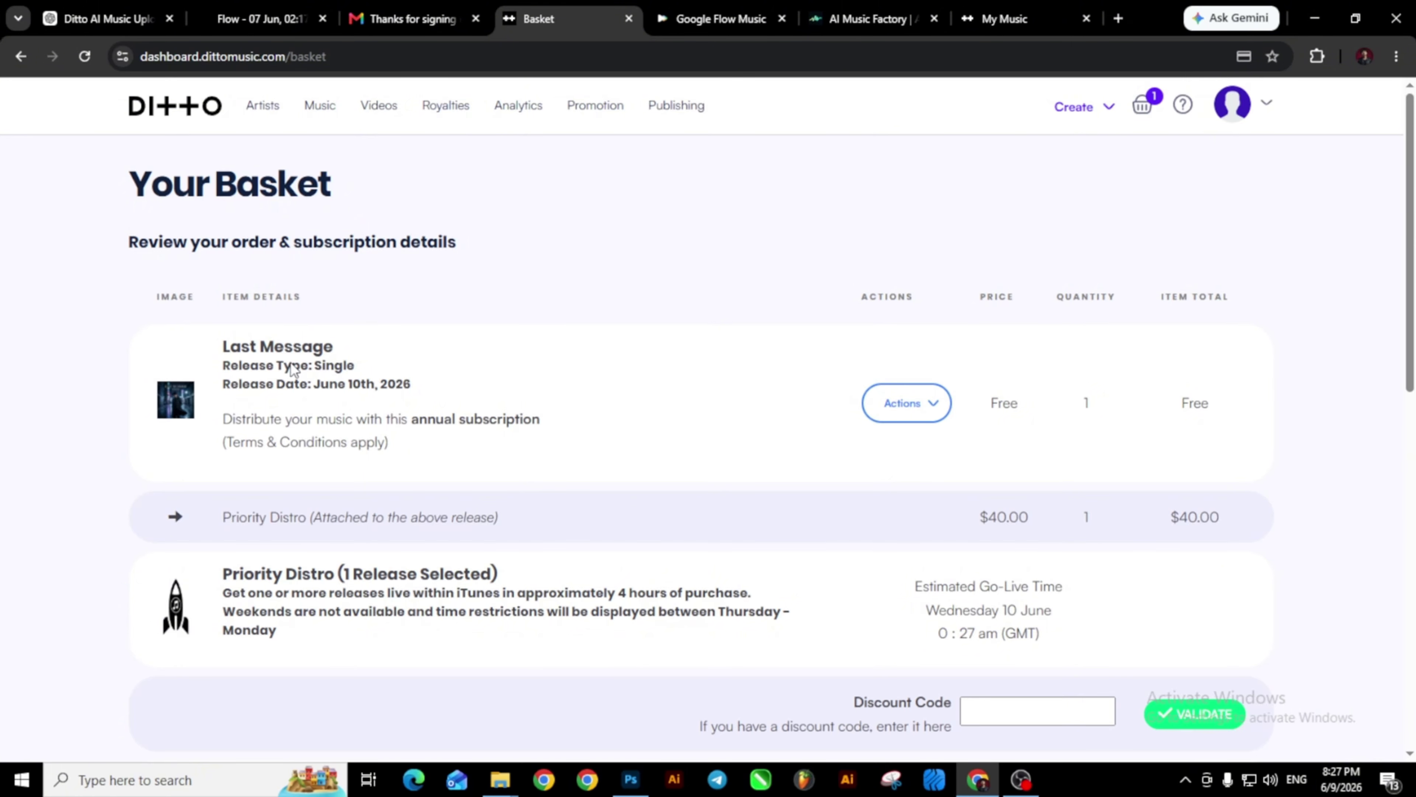
click(189, 105)
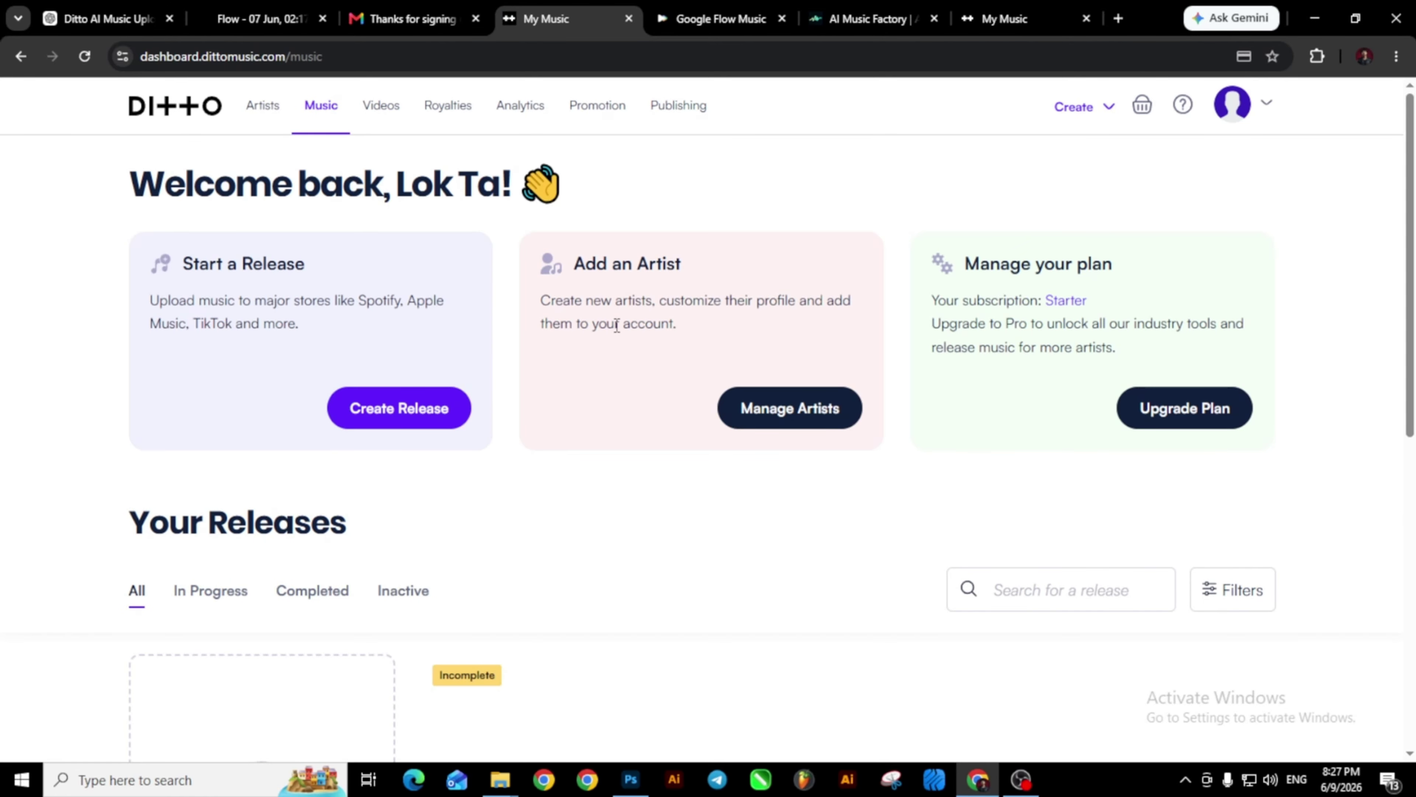
Scroll down to the Last Message release card, then switch to the Gmail inbox.
scroll(616, 322, down, 5)
scroll(549, 477, down, 3)
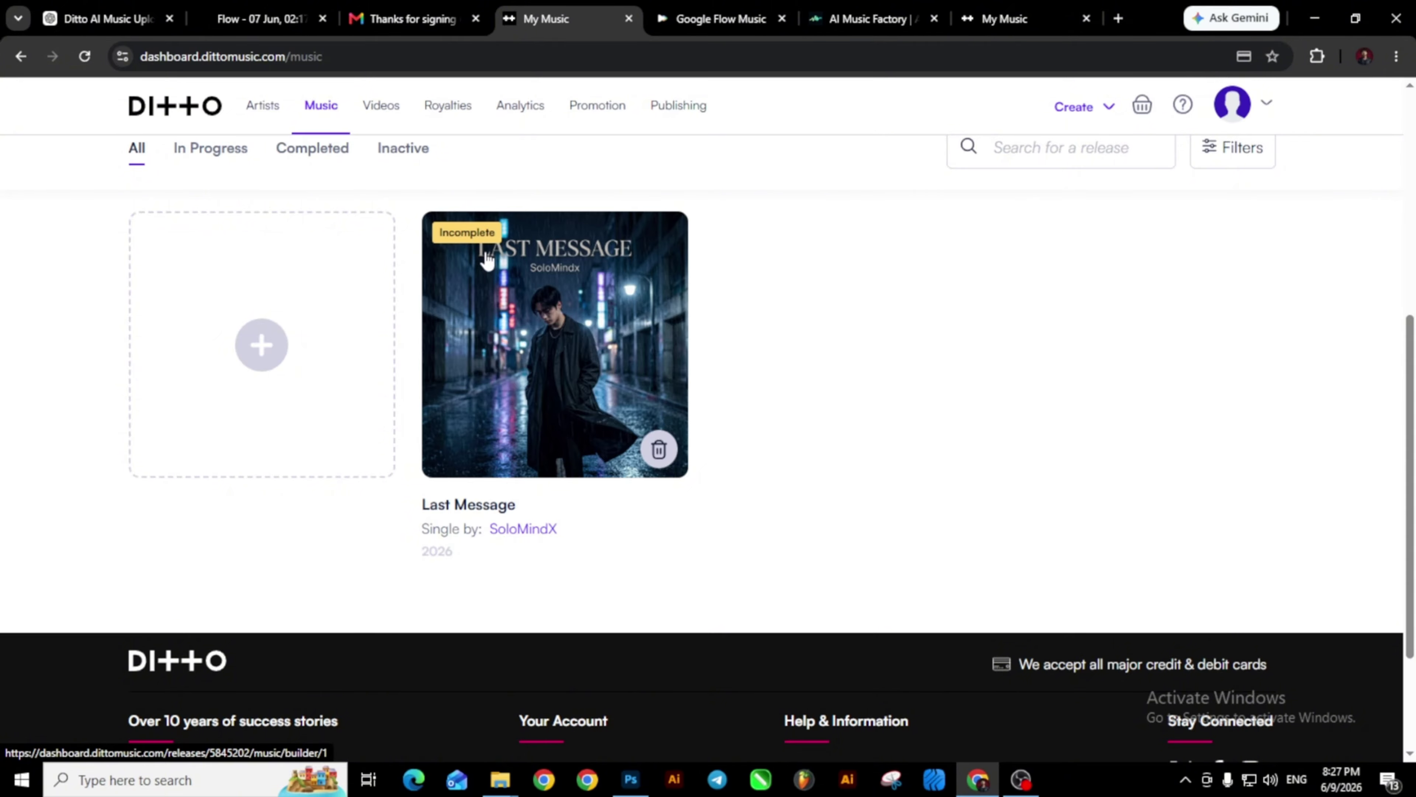
click(422, 28)
Read the Ditto Music Invoice Receipt email for the $19.00 Starter plan.
click(249, 156)
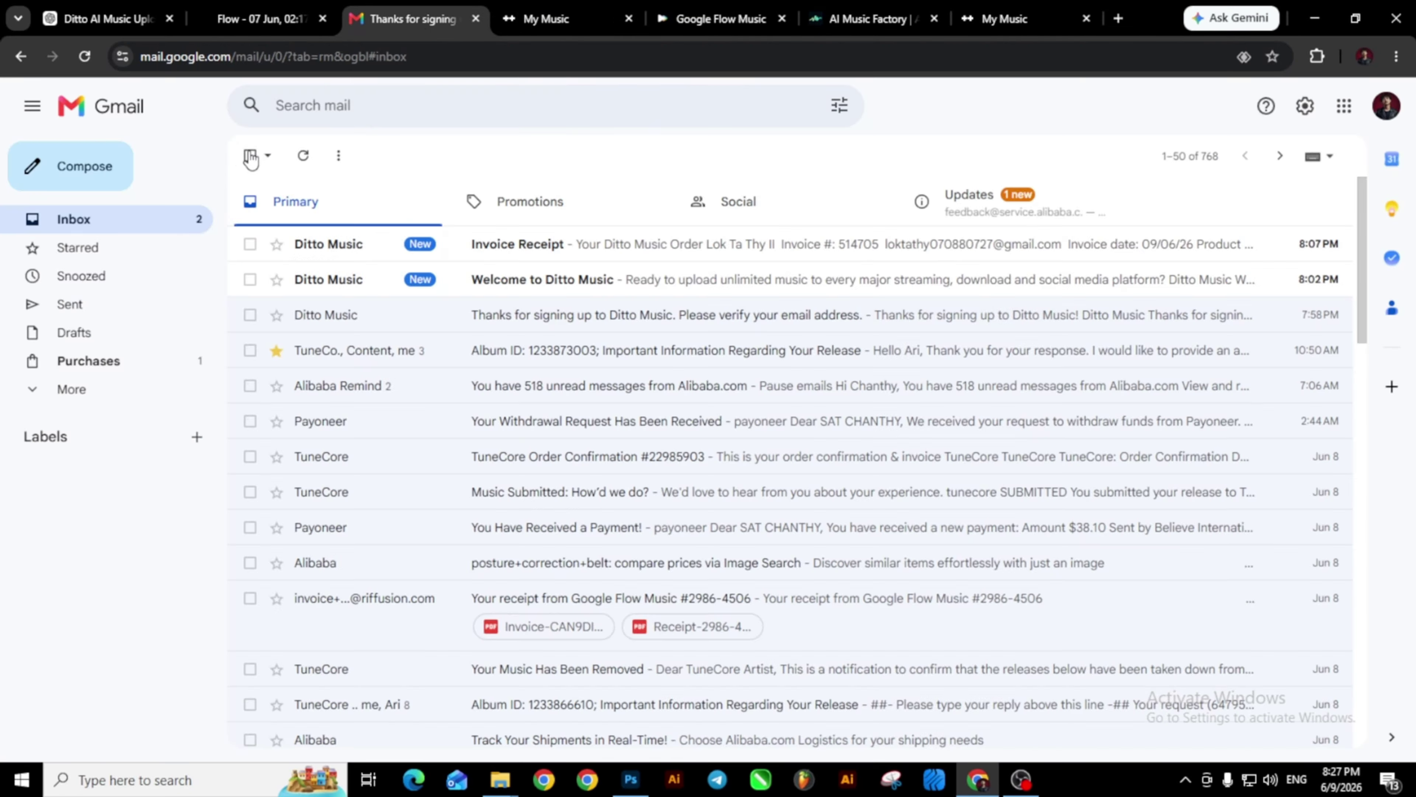
click(582, 259)
scroll(617, 370, down, 4)
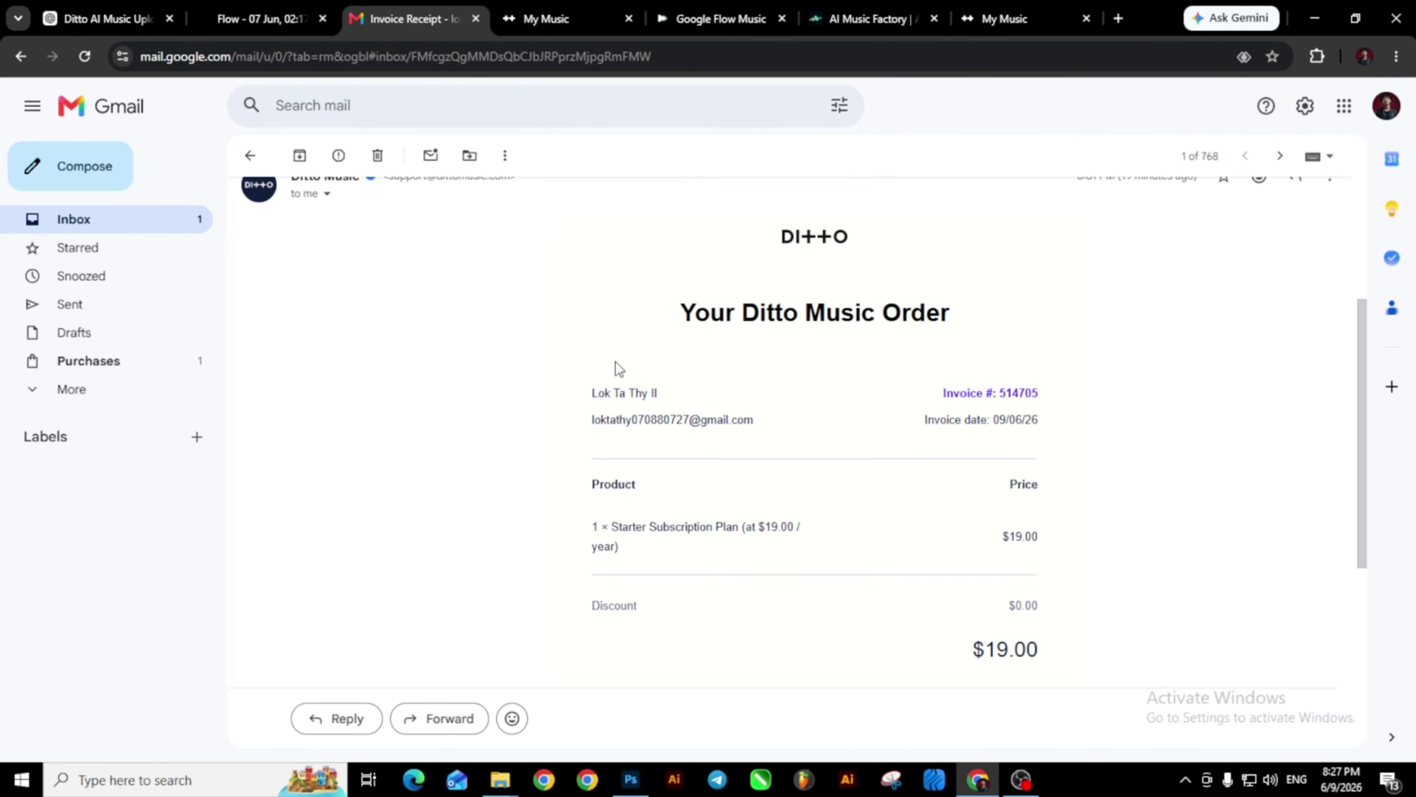
scroll(615, 363, down, 3)
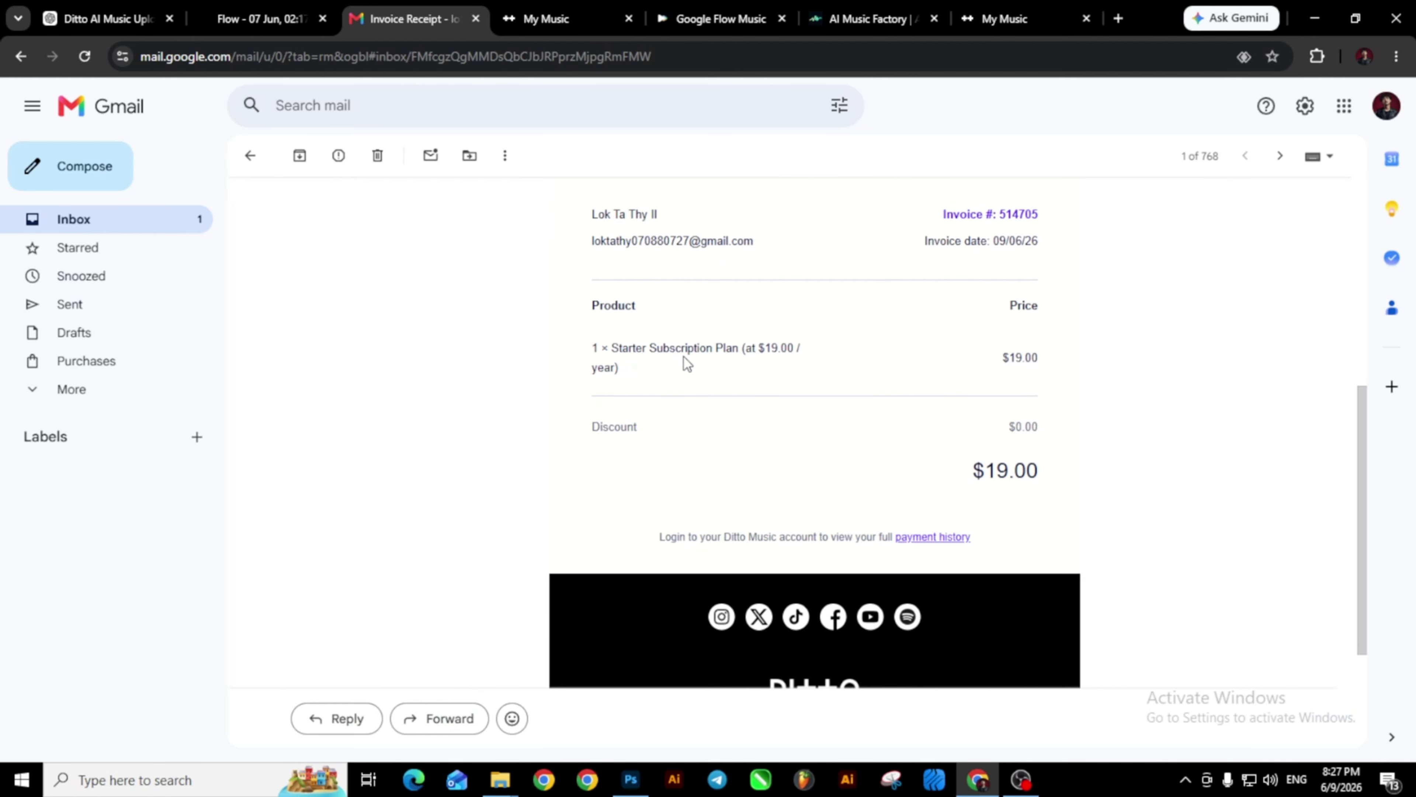
scroll(685, 360, up, 7)
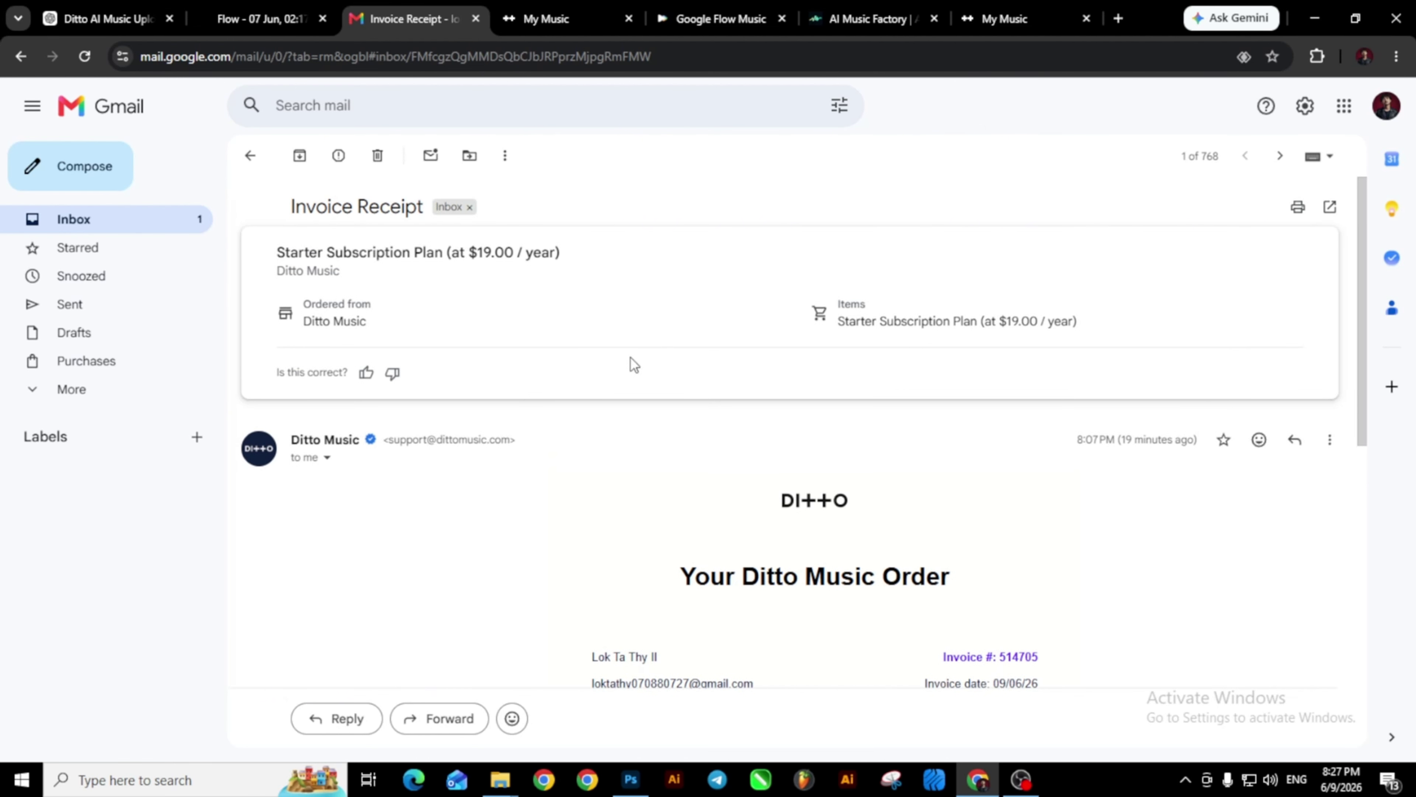
click(21, 57)
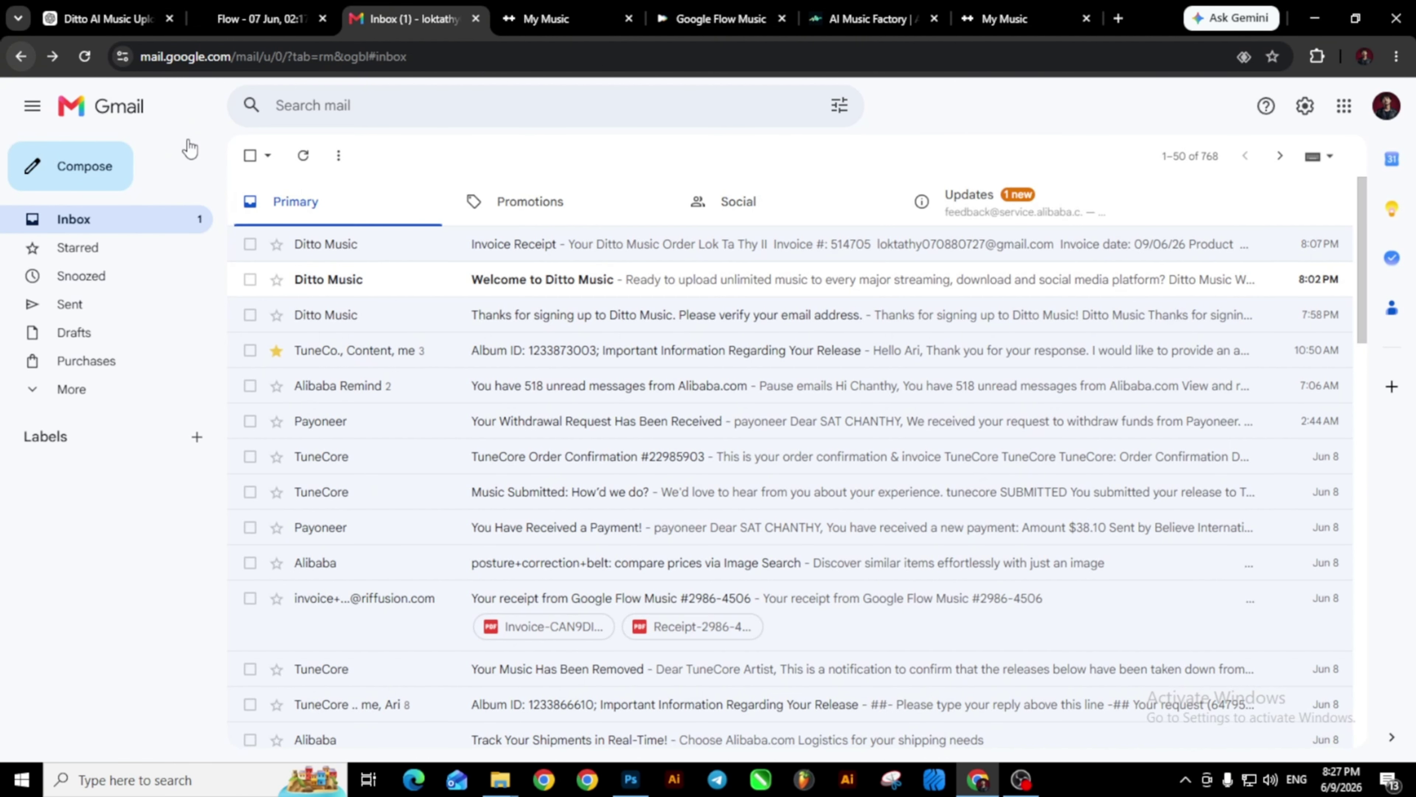
Read the Welcome to Ditto Music email, then return to the Ditto My Music tab.
click(485, 282)
click(21, 56)
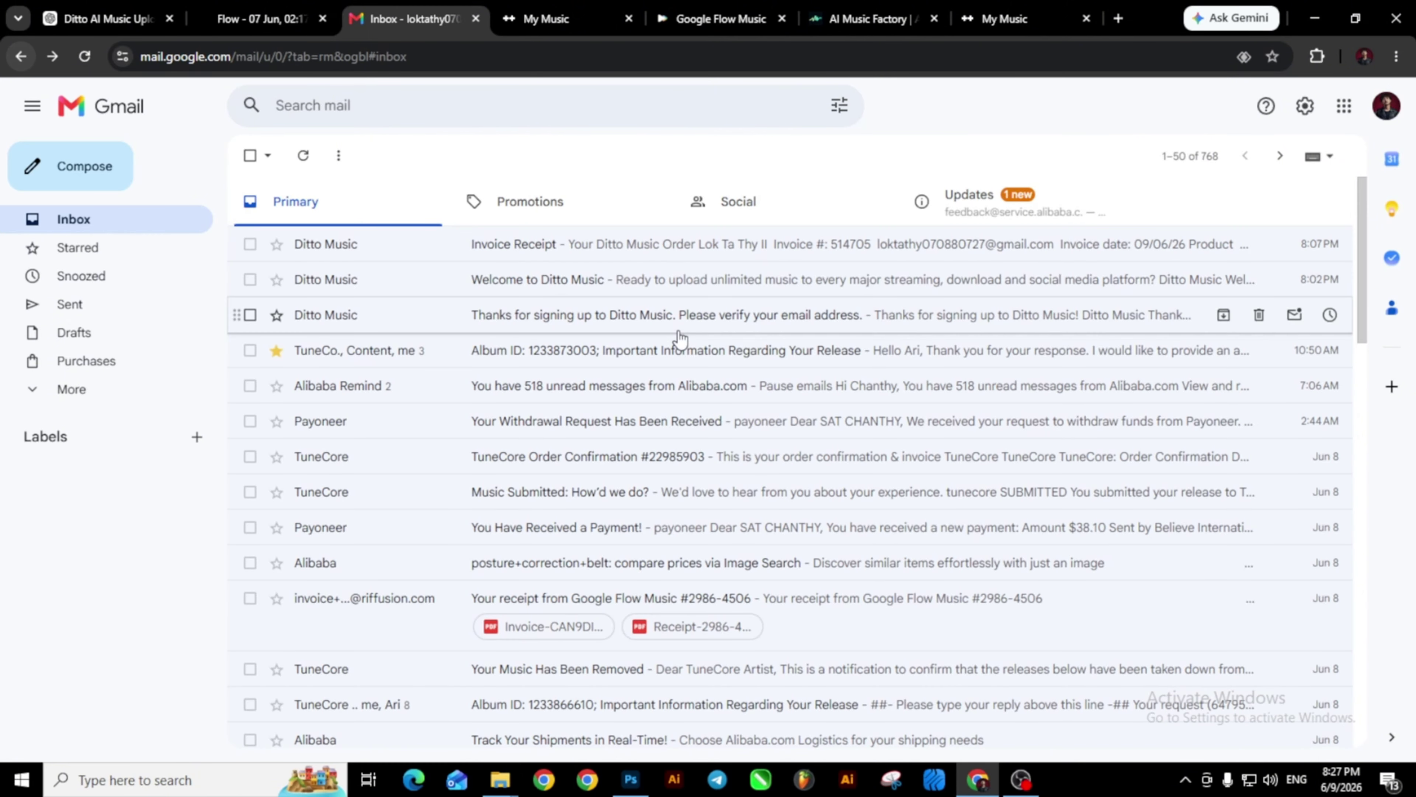
scroll(672, 332, down, 5)
scroll(663, 335, up, 5)
key(ctrl+Tab)
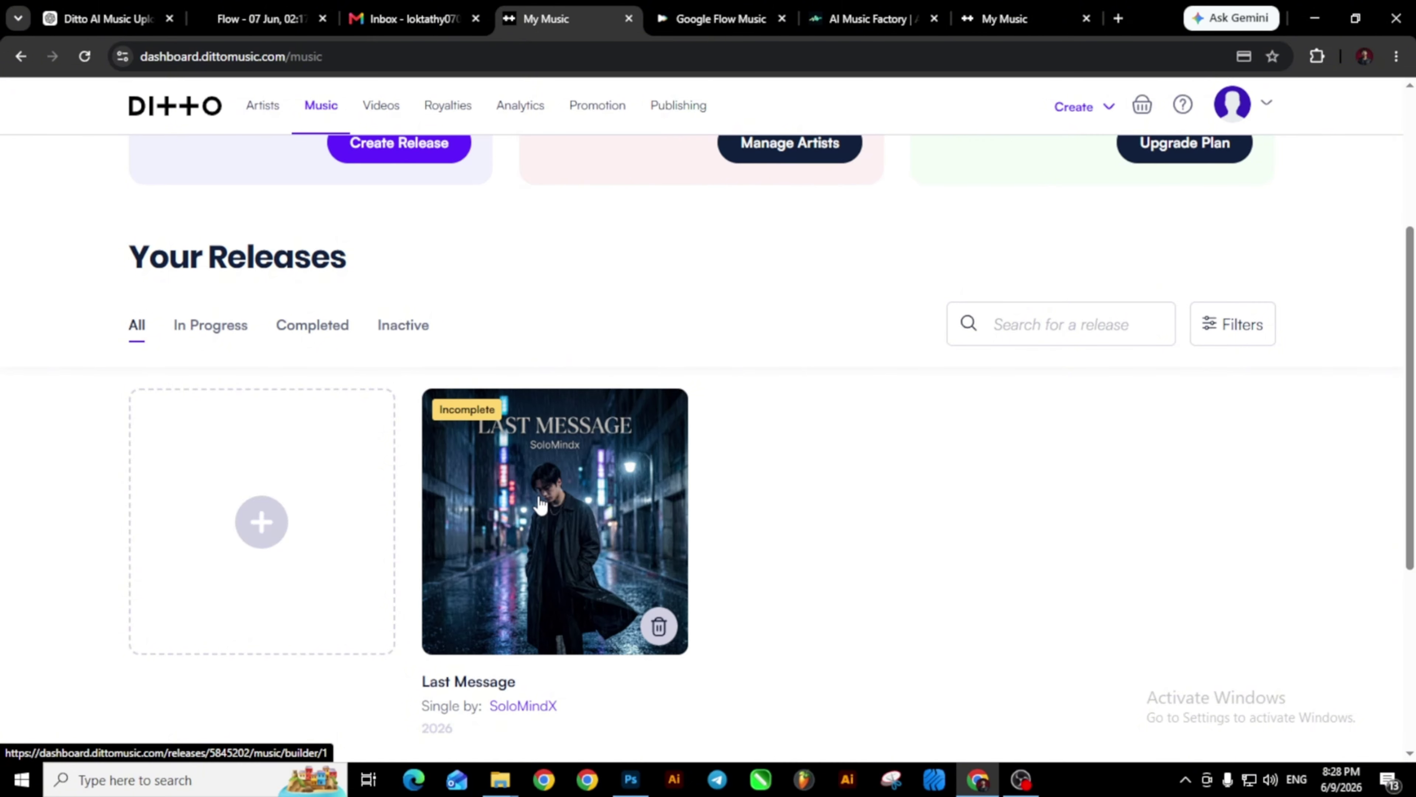
scroll(540, 504, down, 5)
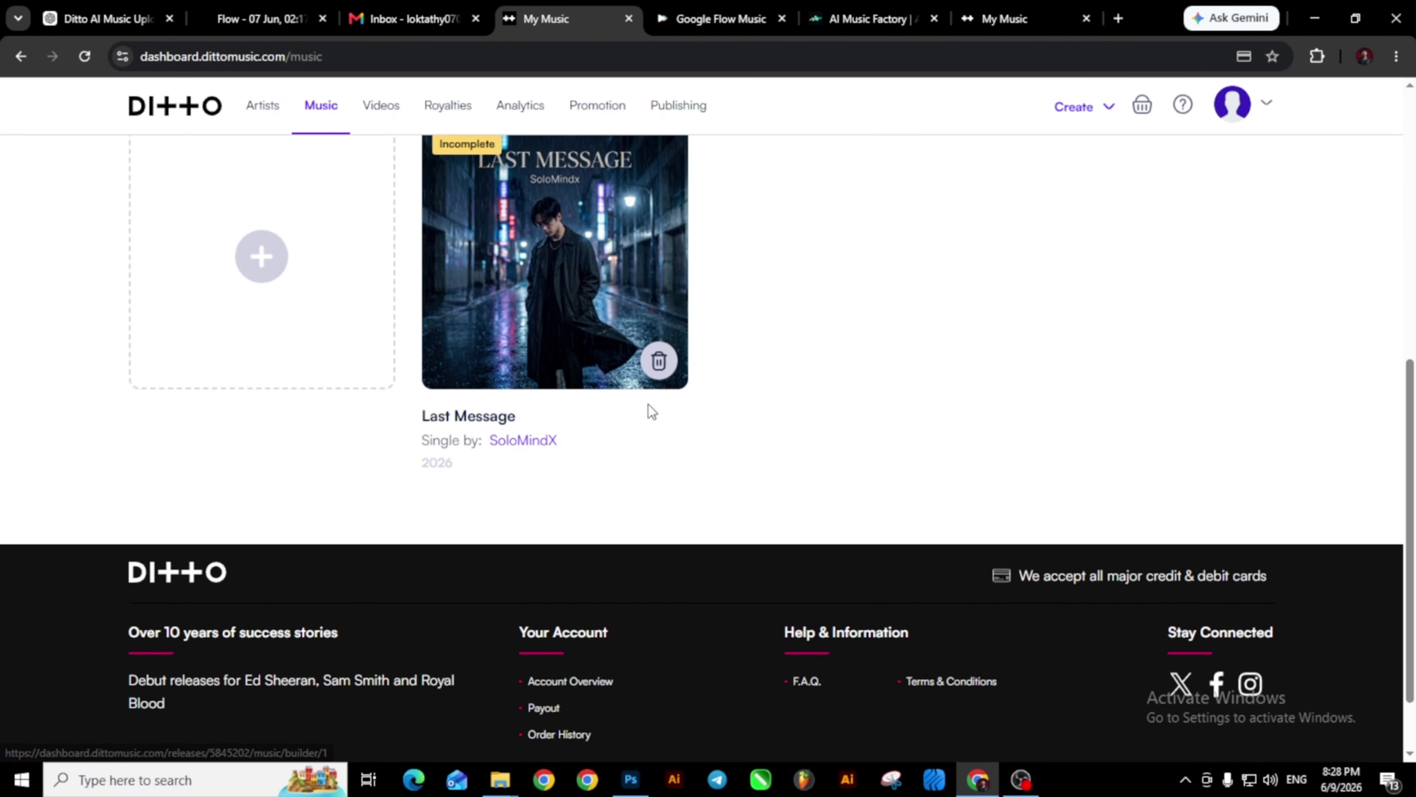
scroll(584, 498, up, 9)
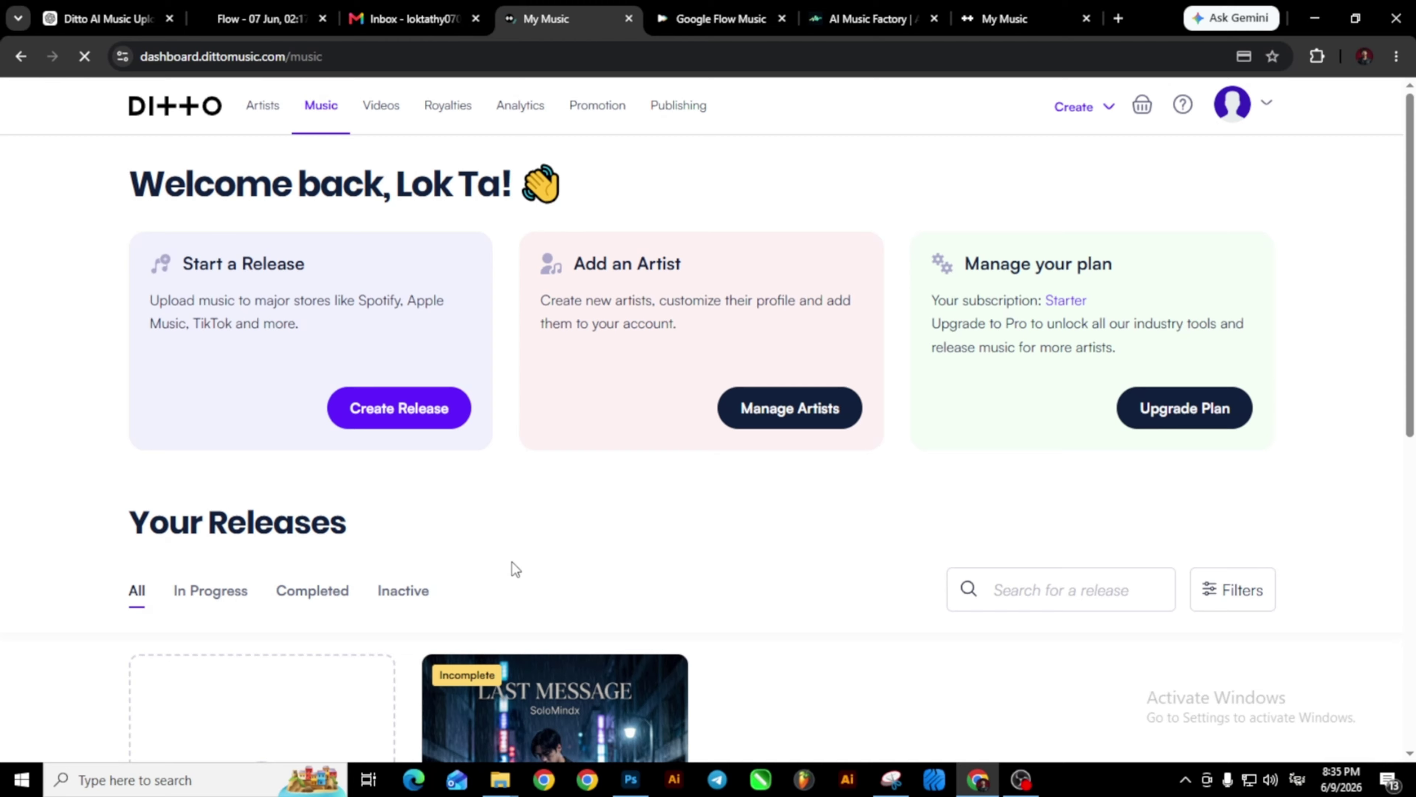
scroll(511, 561, down, 4)
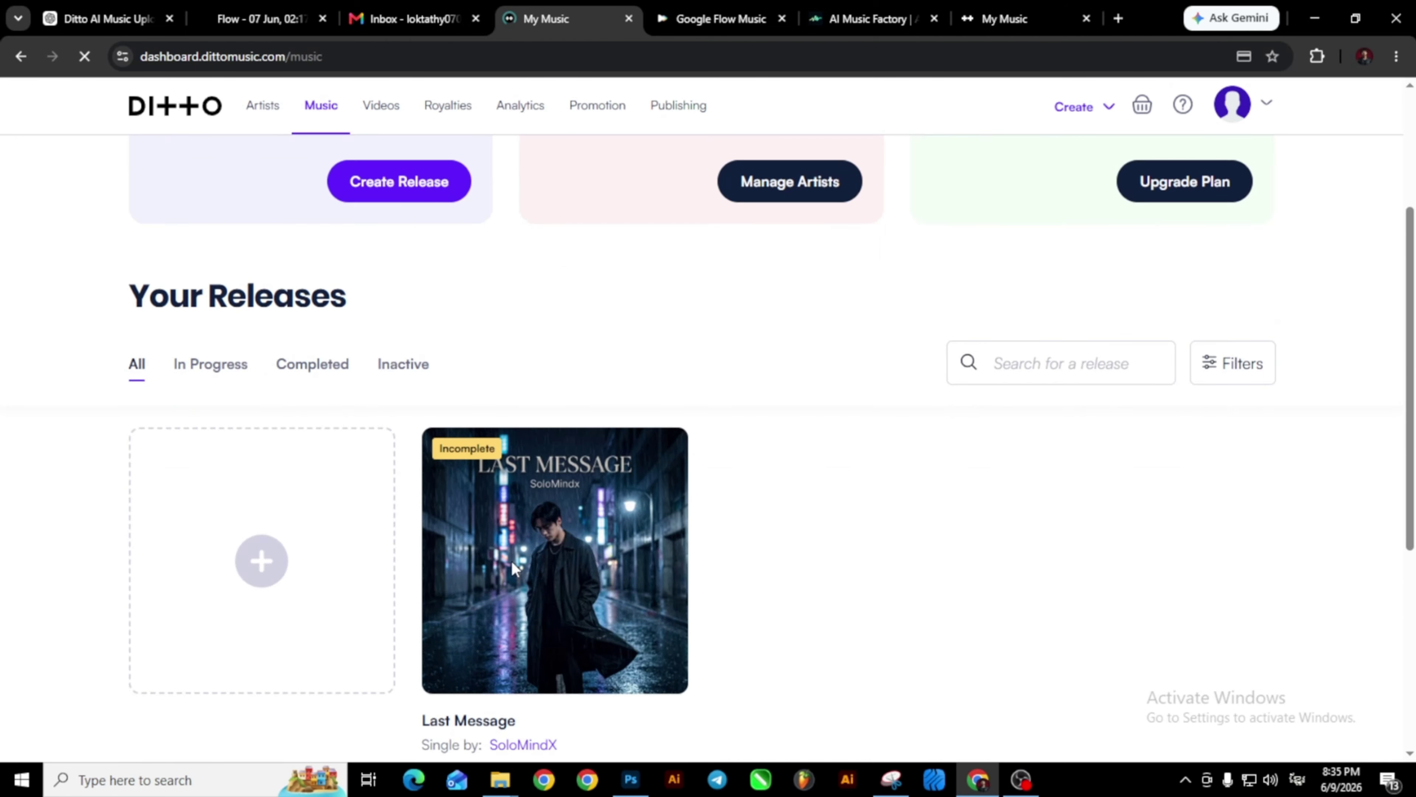
scroll(511, 561, down, 1)
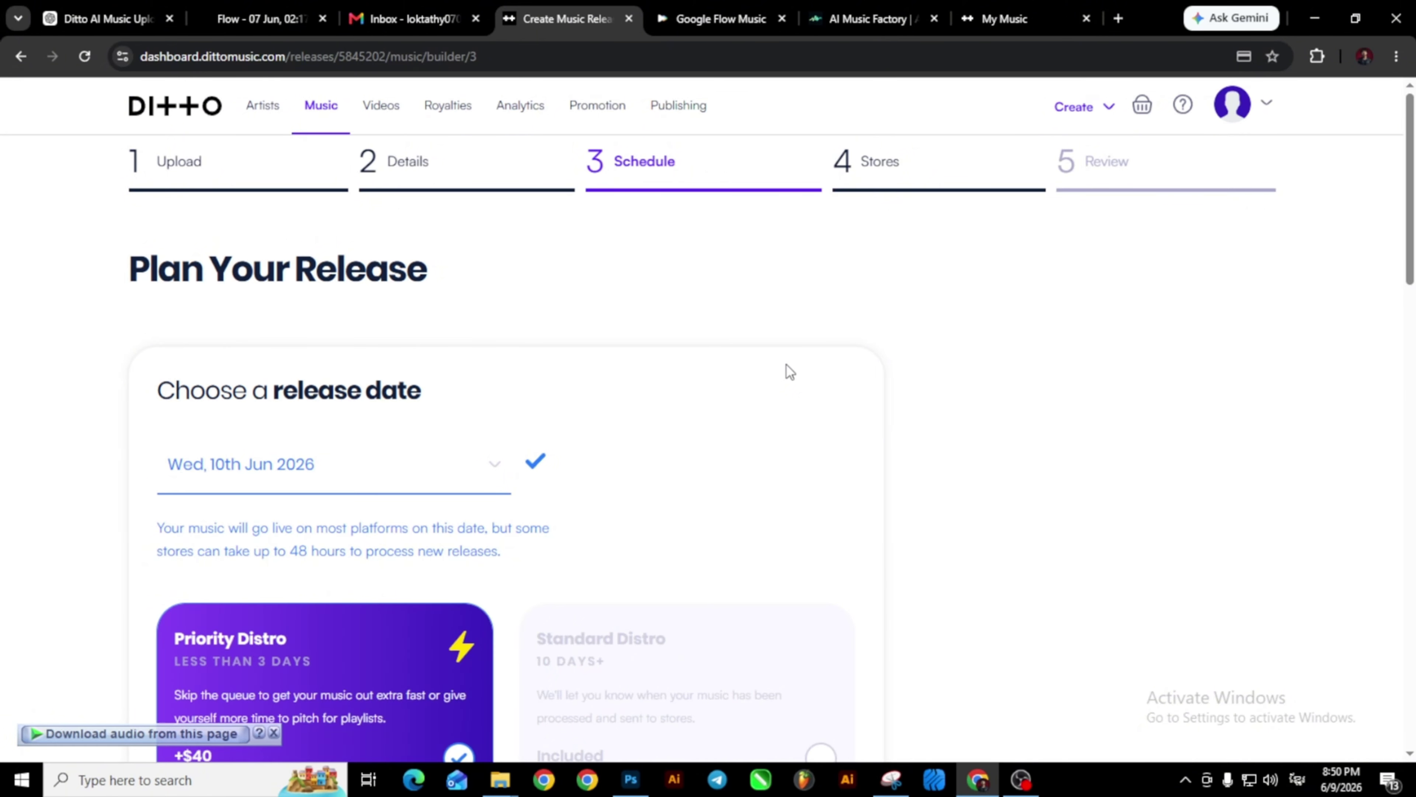
Date the release Sat, 20th Jun 2026, switch to Standard Distro, and continue to Stores.
scroll(271, 471, down, 1)
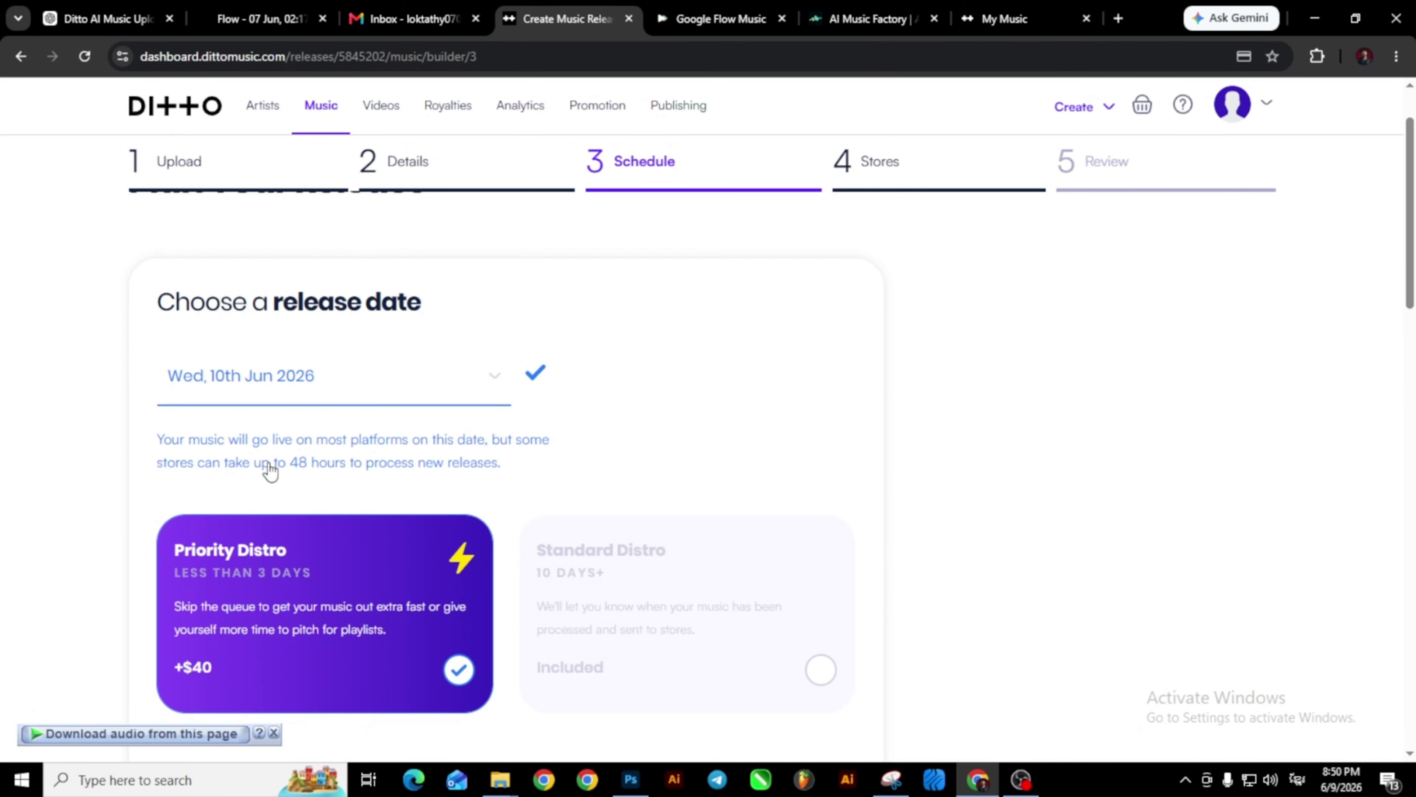
click(472, 379)
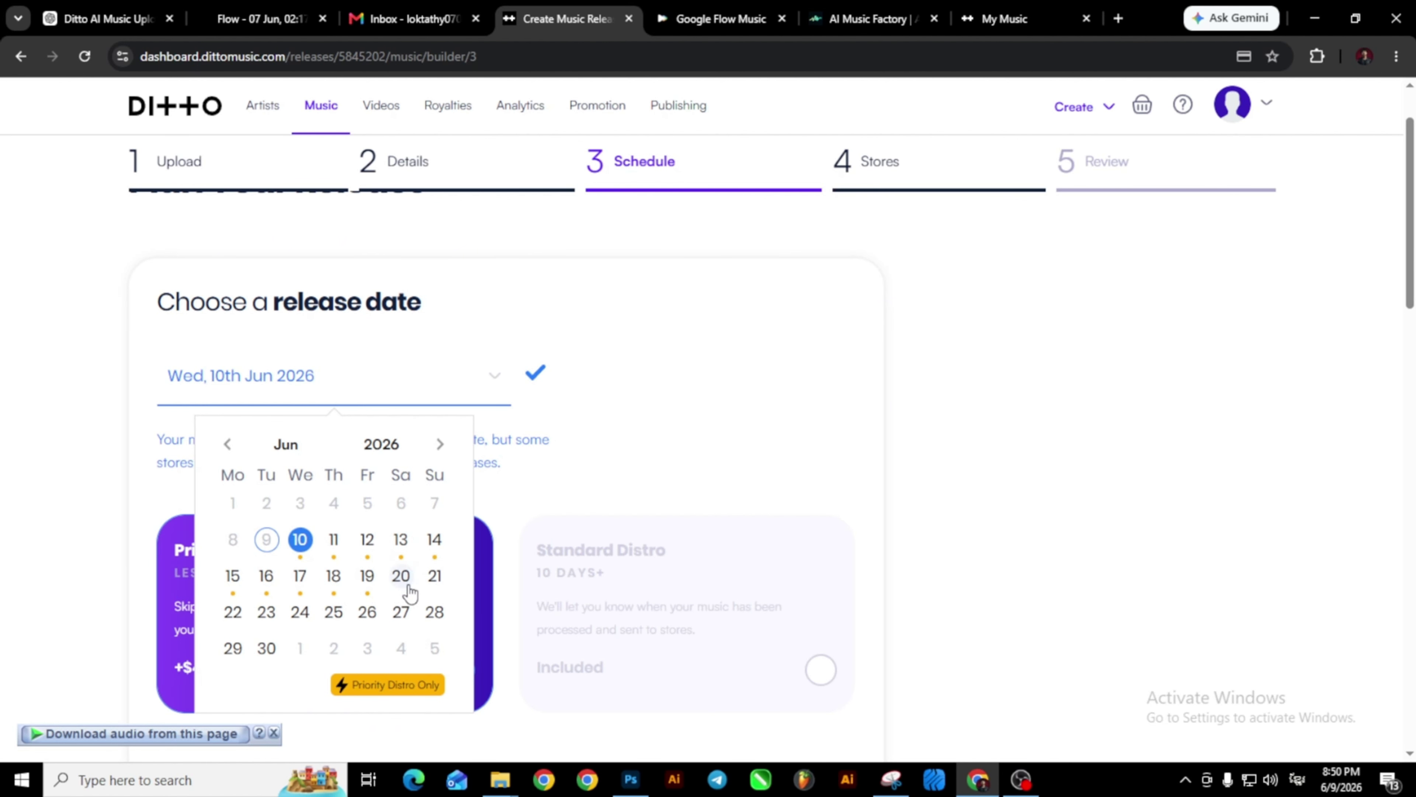
click(401, 577)
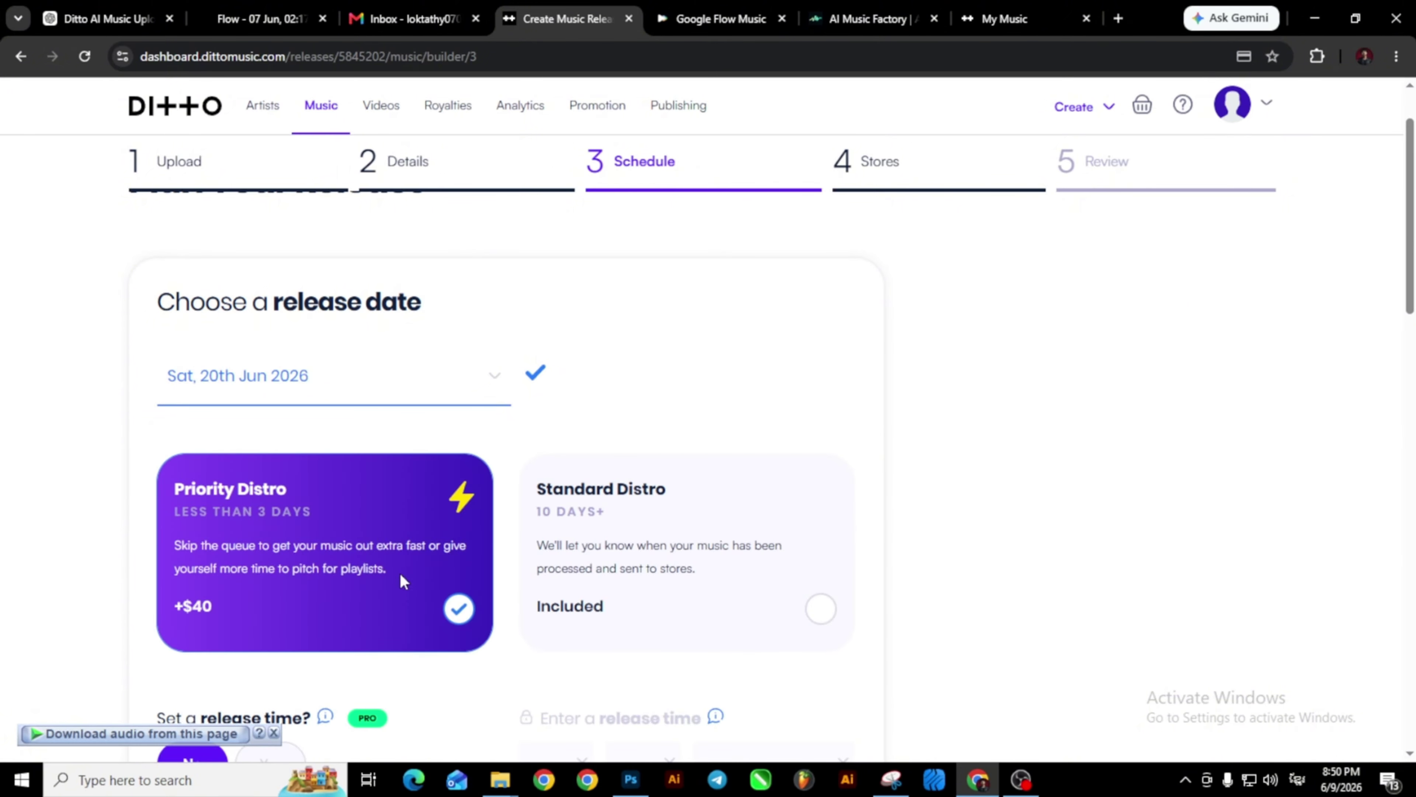
scroll(399, 572, down, 2)
click(828, 433)
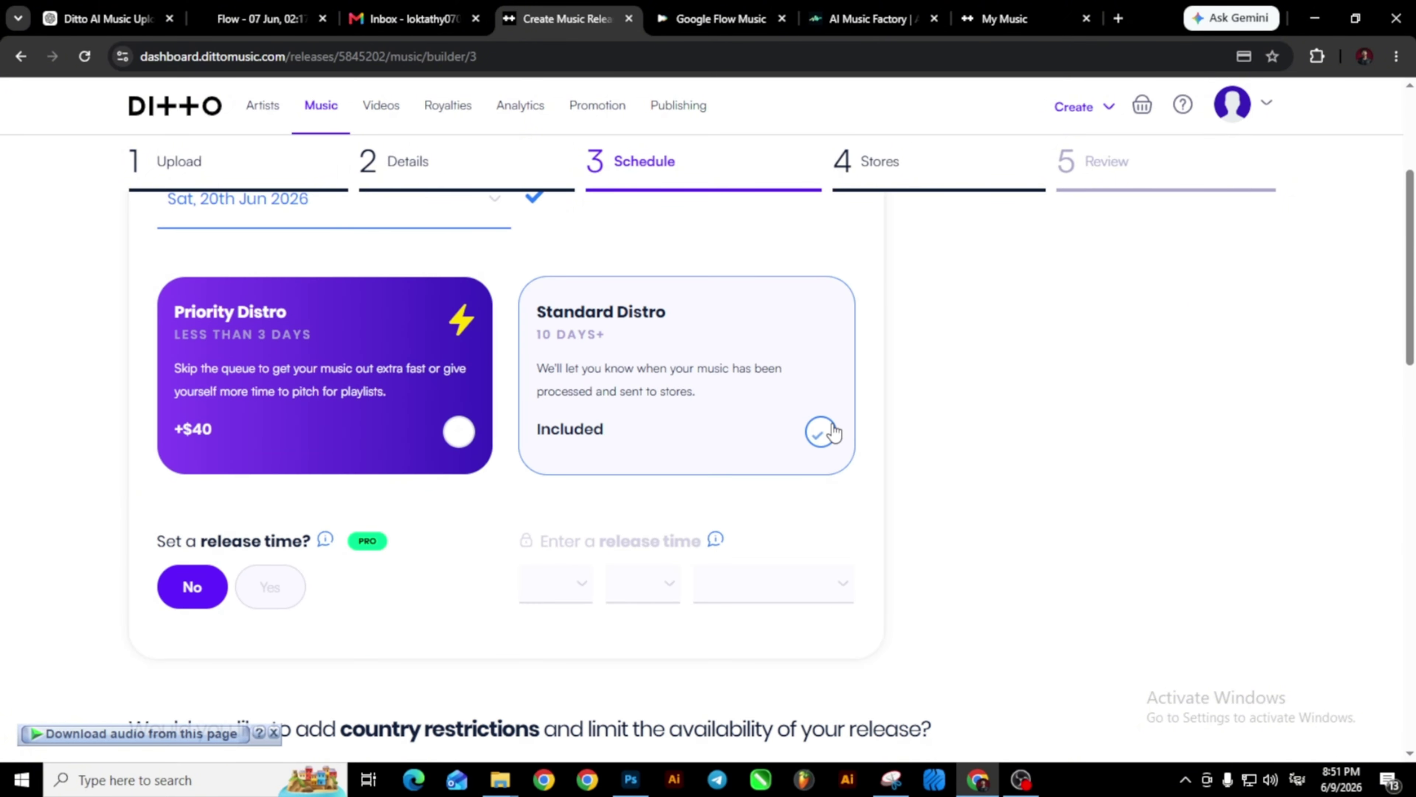
scroll(834, 432, down, 5)
scroll(832, 424, down, 6)
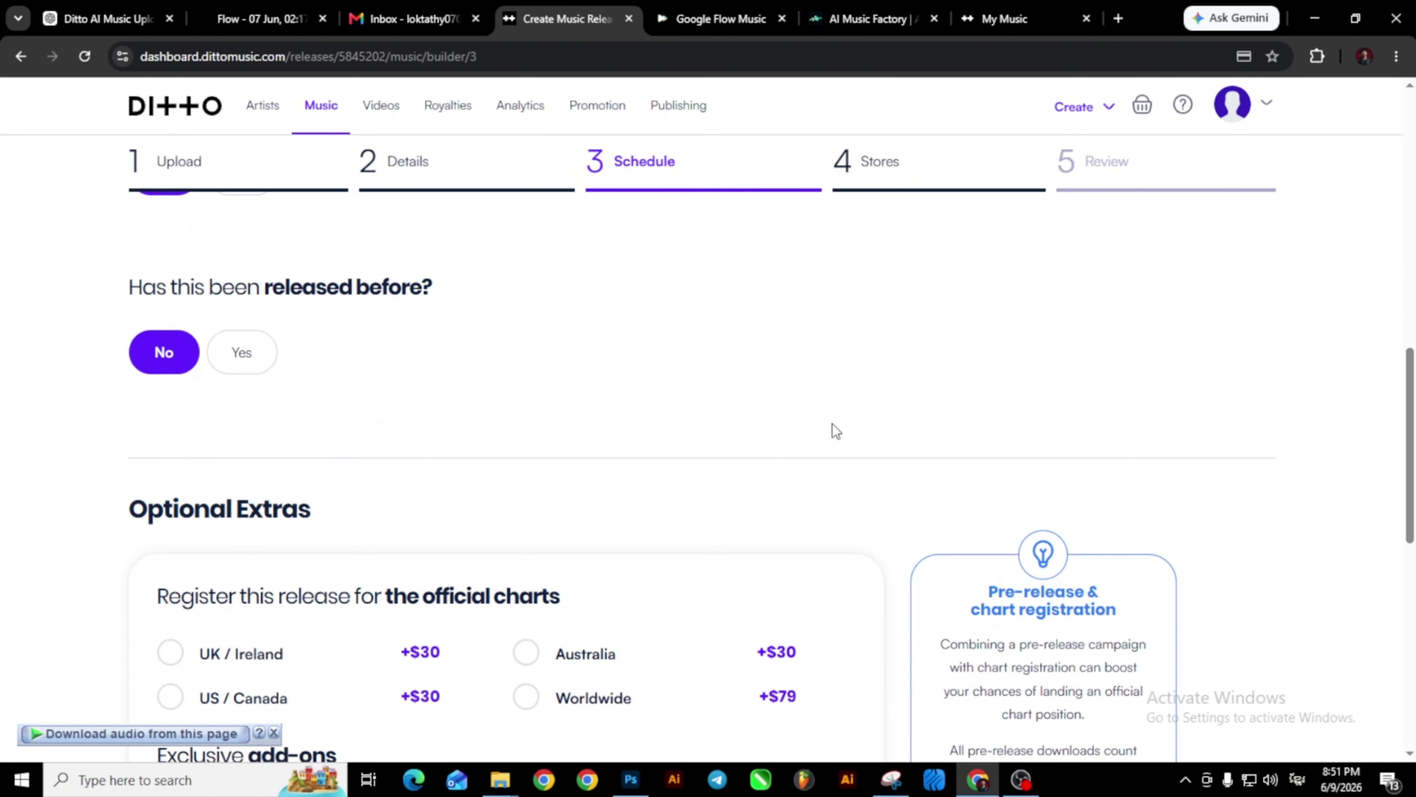
scroll(585, 386, down, 3)
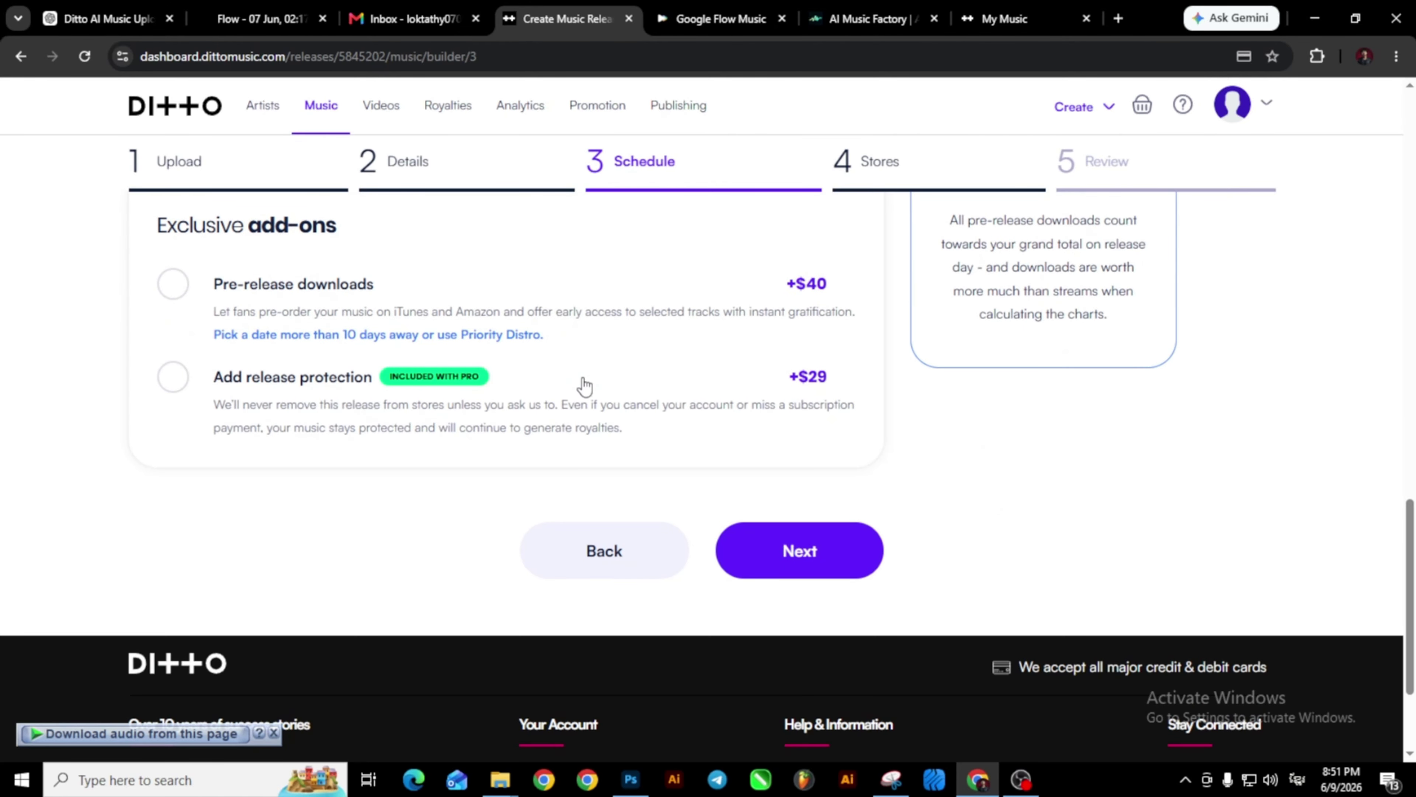
scroll(462, 450, up, 1)
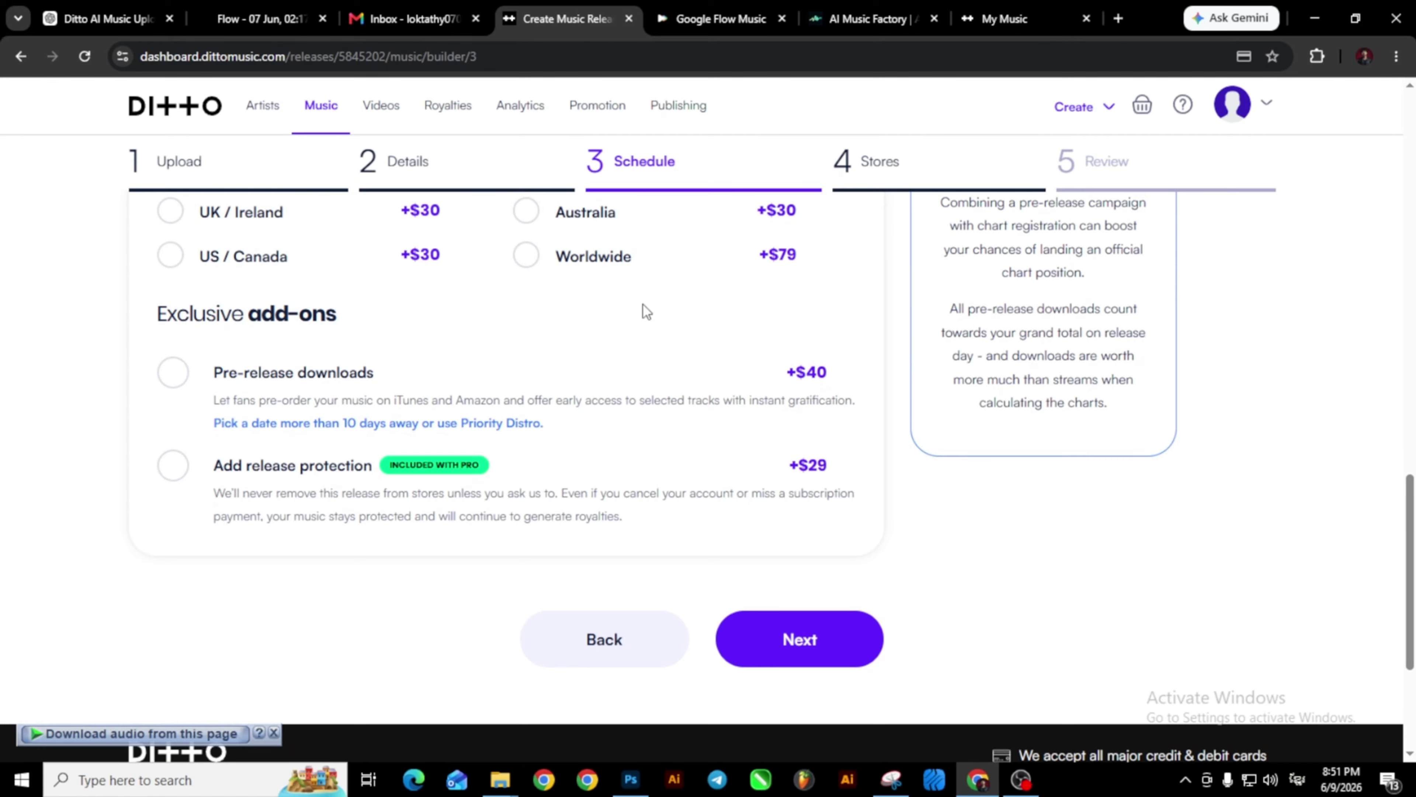
click(815, 666)
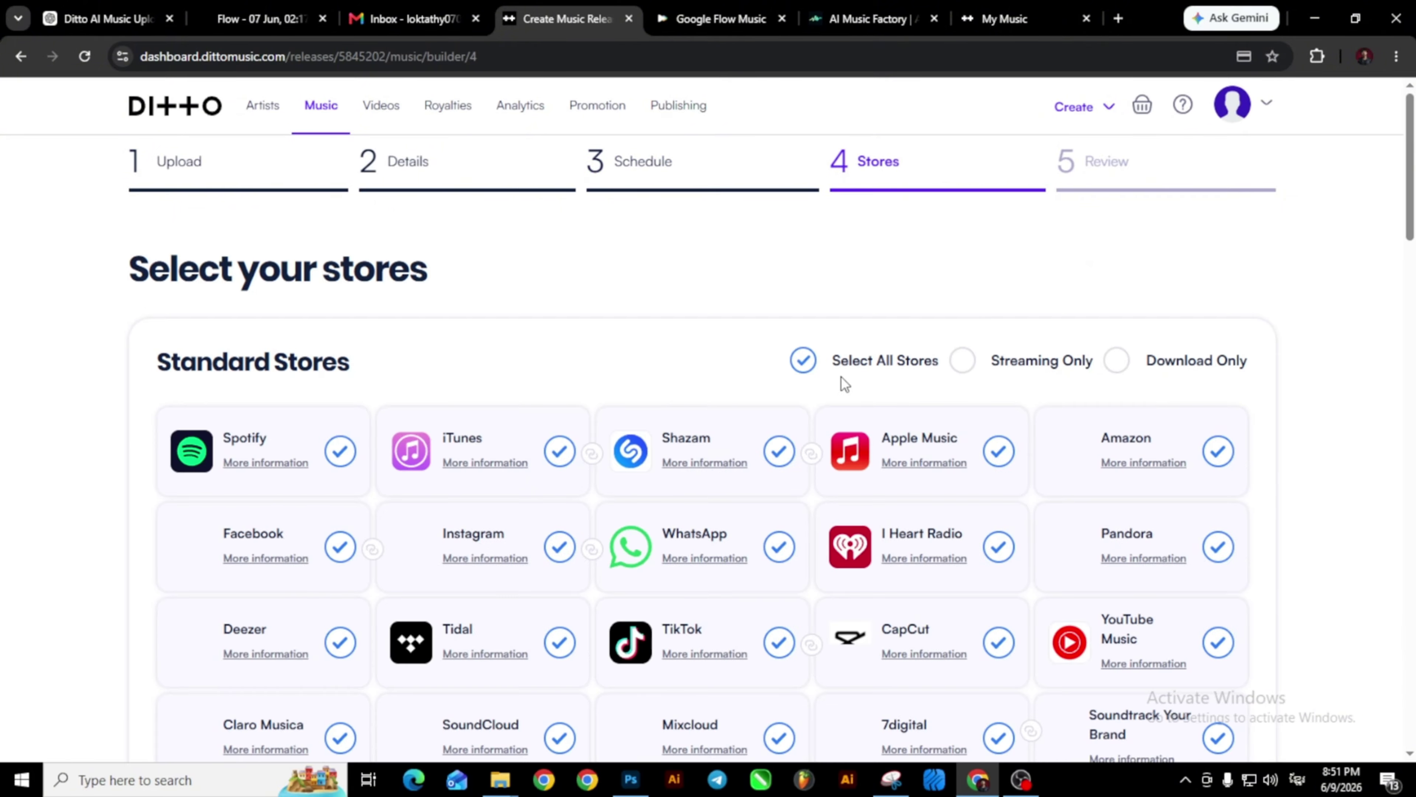
Choose the Mid per-track price on the Stores page and continue to the review.
scroll(816, 371, down, 15)
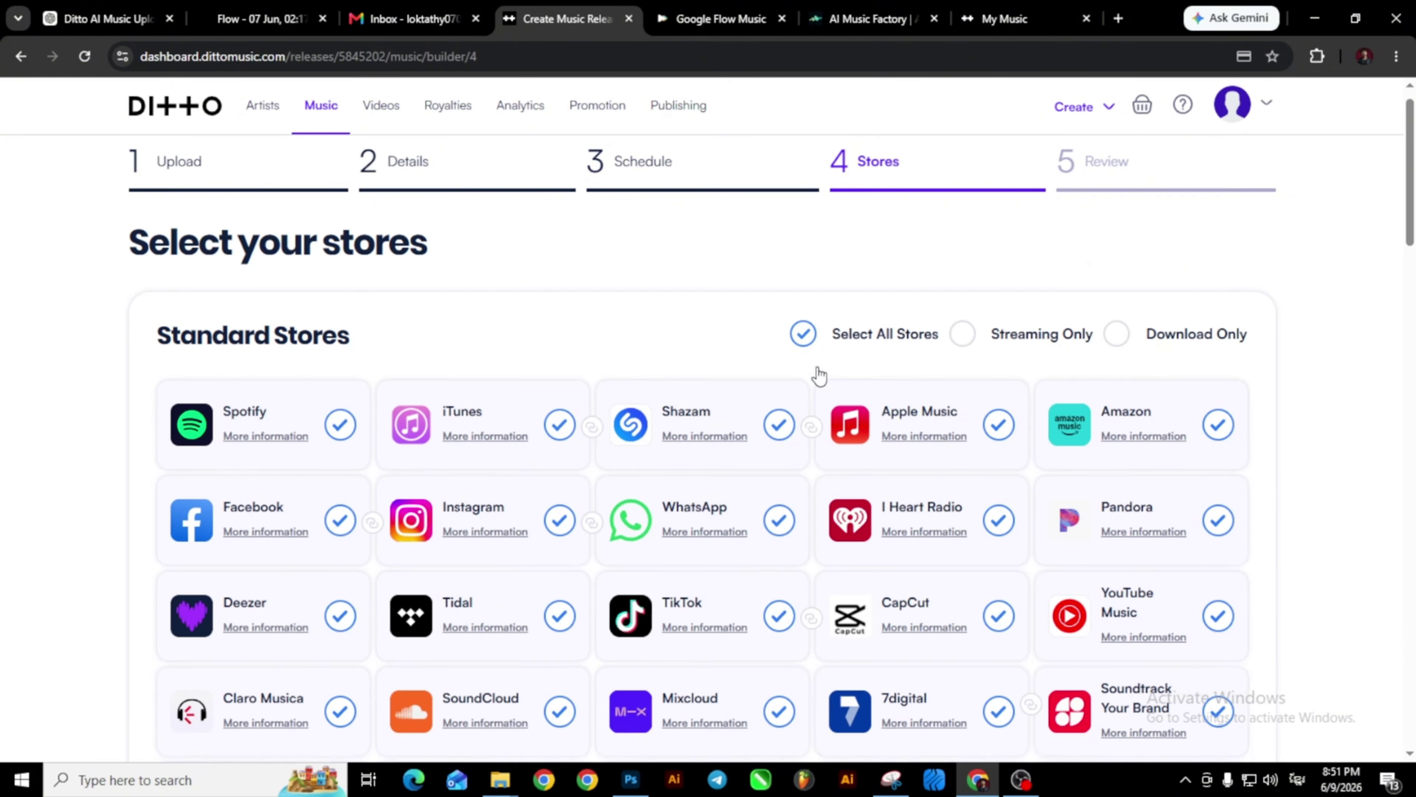
scroll(817, 368, down, 6)
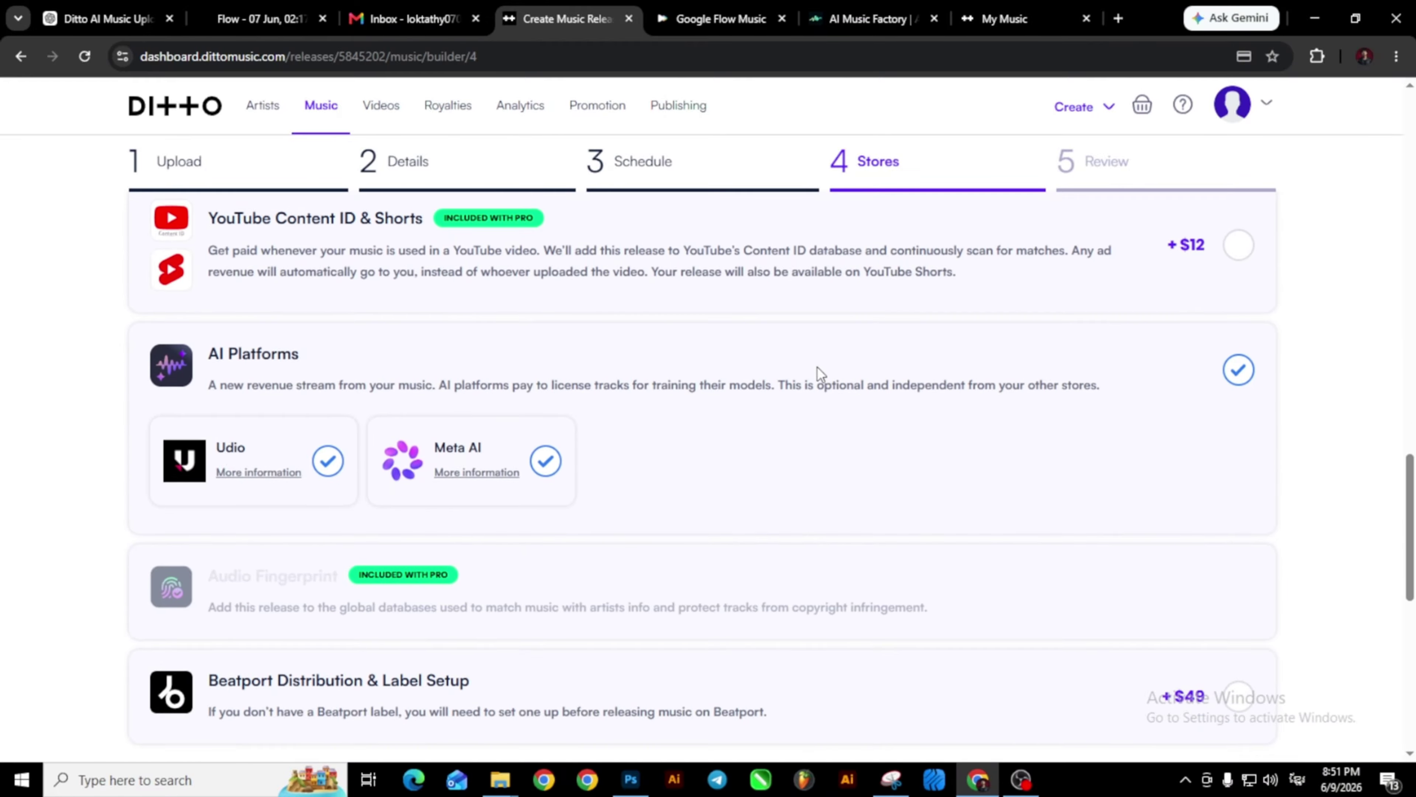
scroll(594, 452, down, 6)
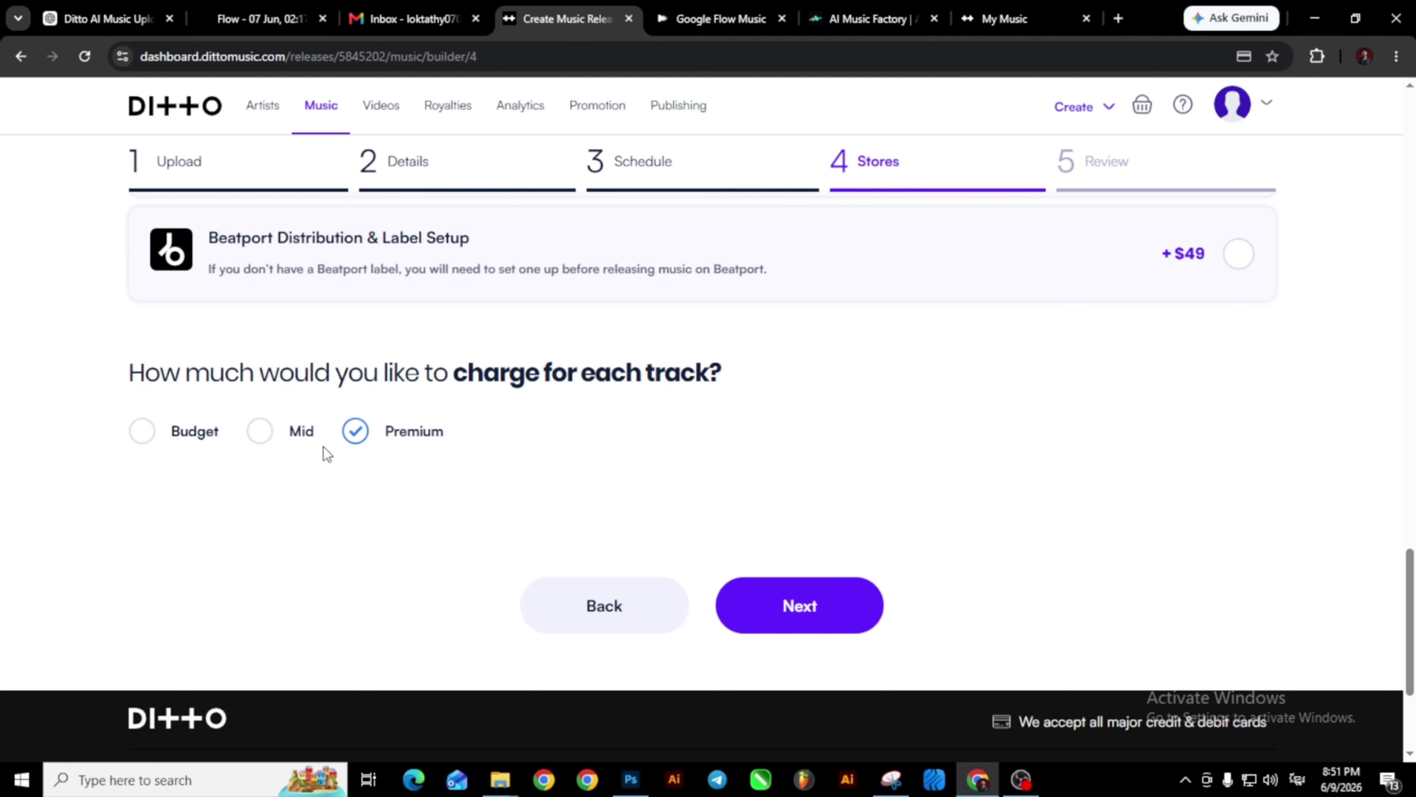
click(261, 438)
click(781, 603)
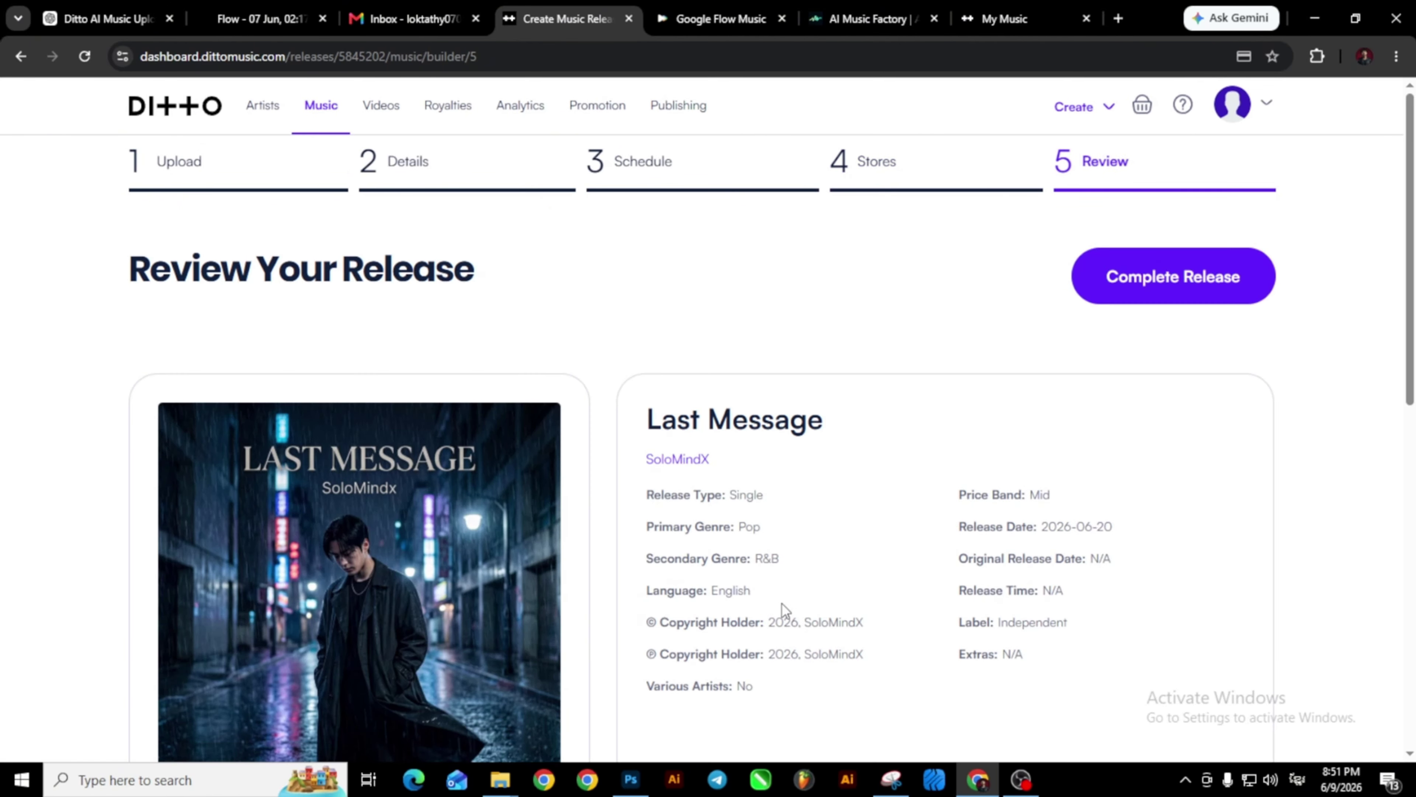
Complete Last Message, review the basket, and confirm and process the free order.
click(1186, 292)
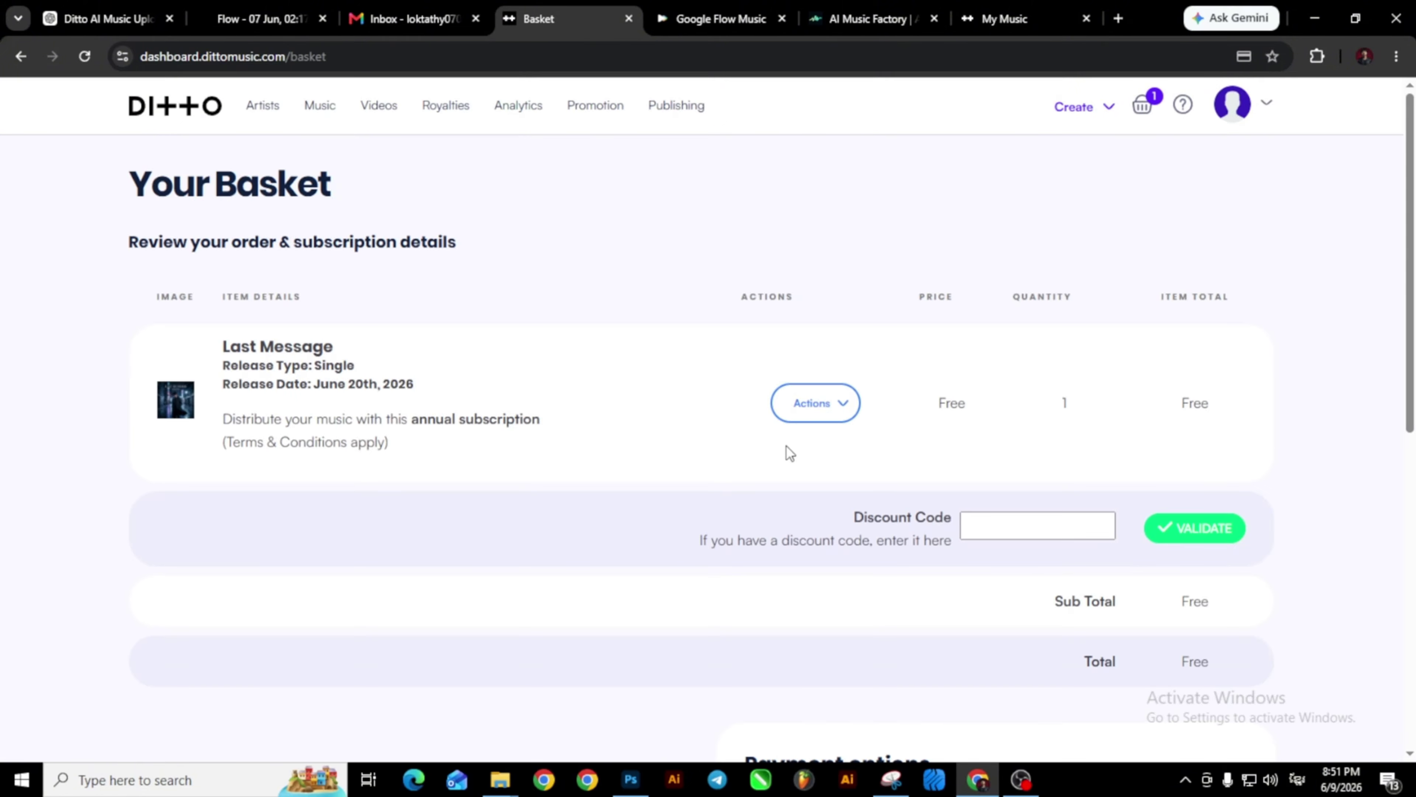
click(836, 403)
scroll(812, 493, down, 5)
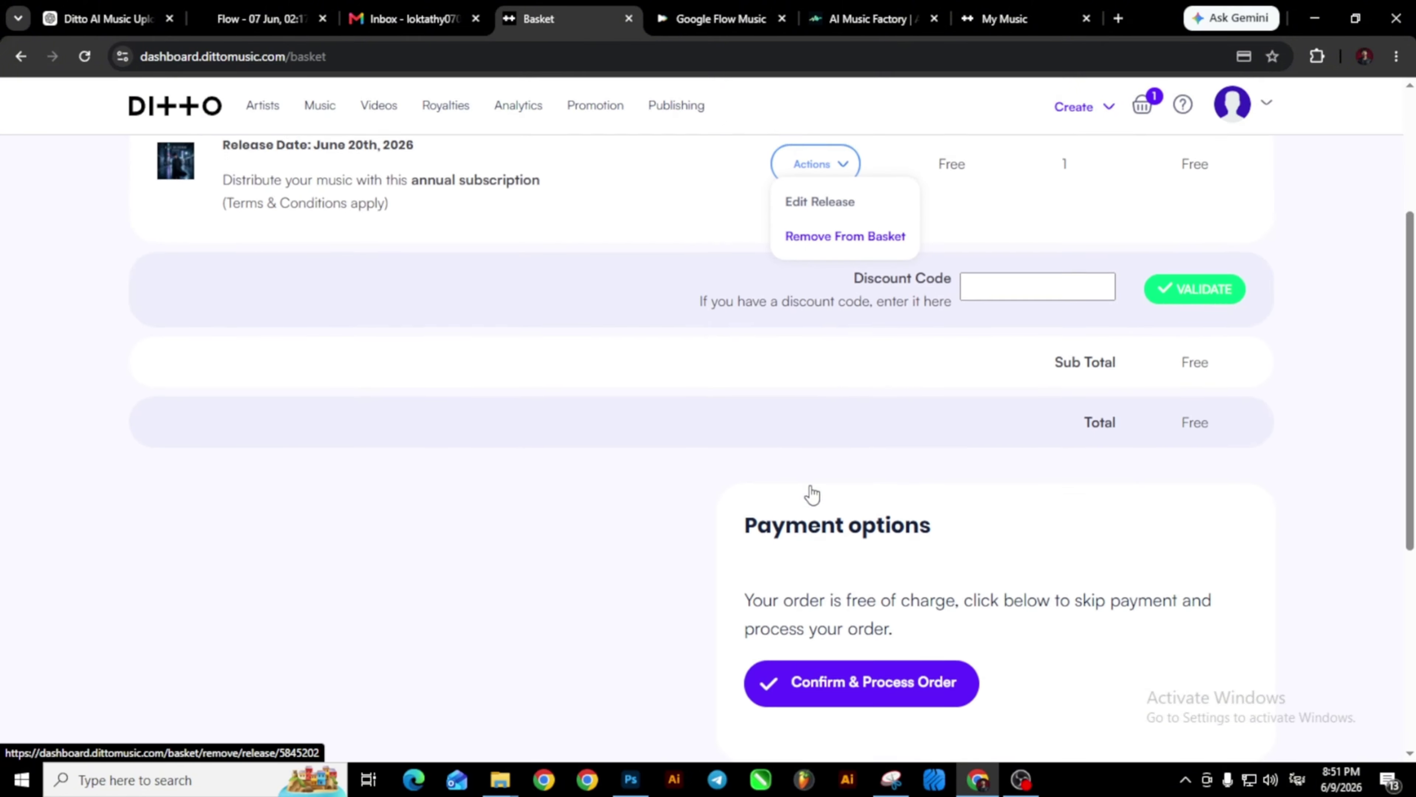
scroll(812, 485, up, 3)
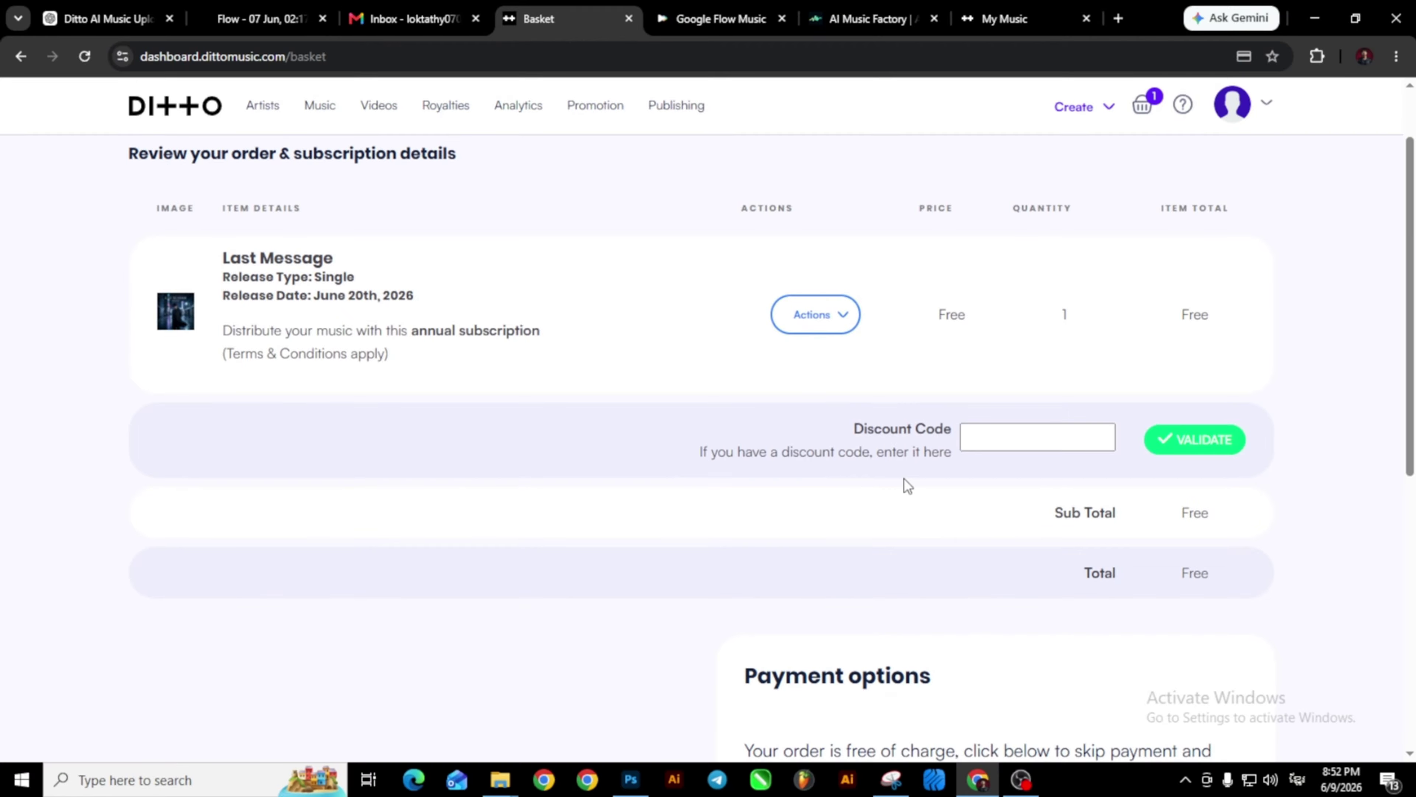
scroll(904, 480, down, 5)
scroll(1203, 325, up, 4)
scroll(1054, 355, down, 6)
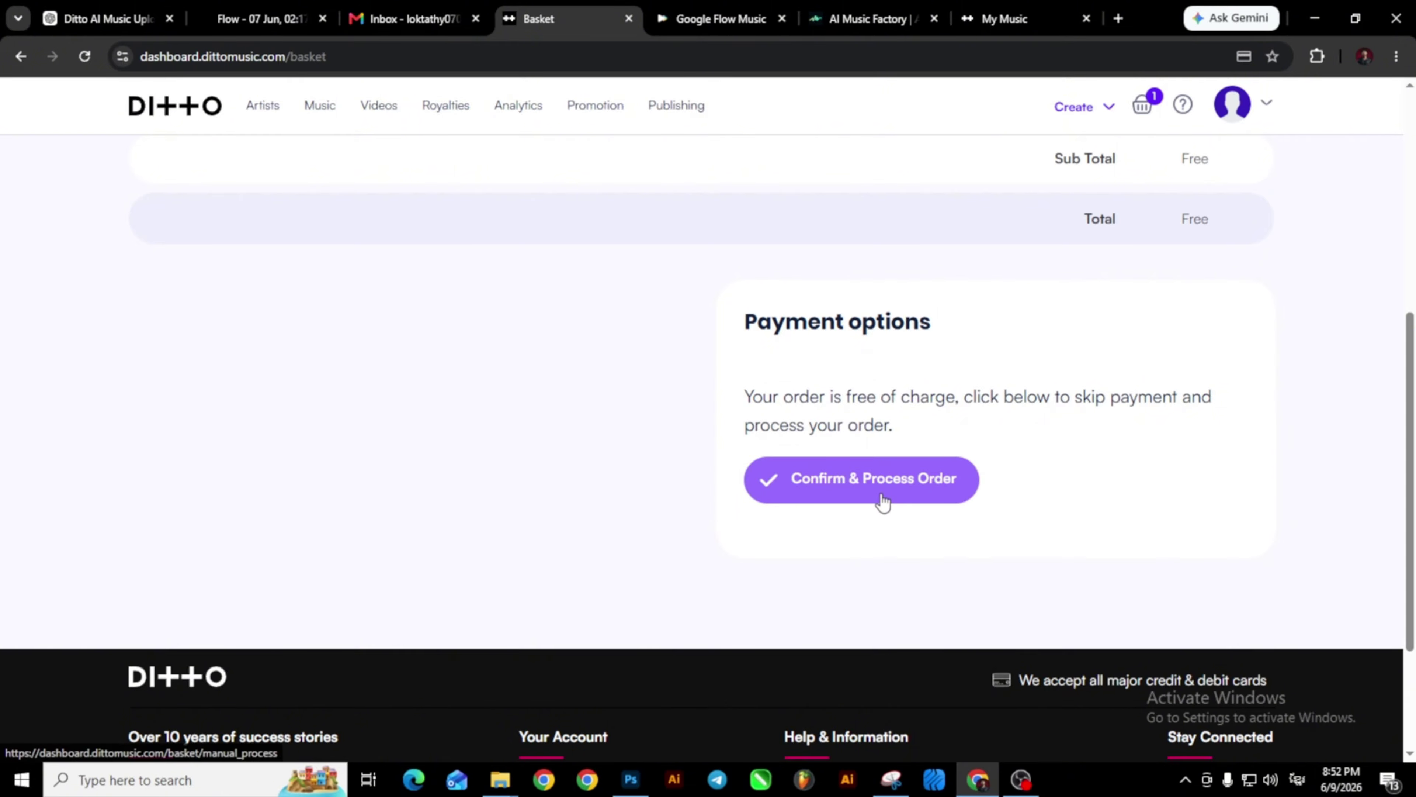
click(839, 494)
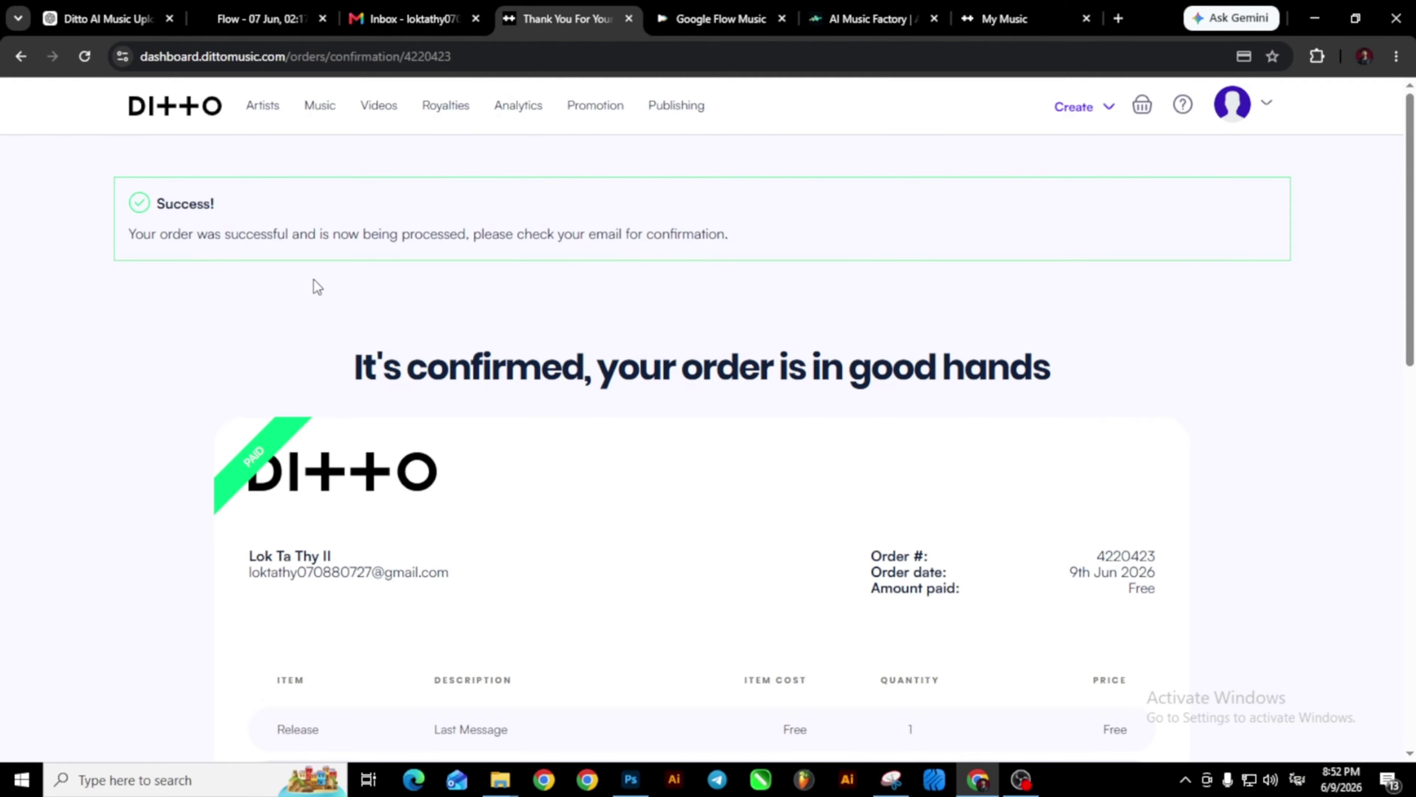
Check that Last Message shows Processing under Your Releases, then switch to Gmail.
click(181, 115)
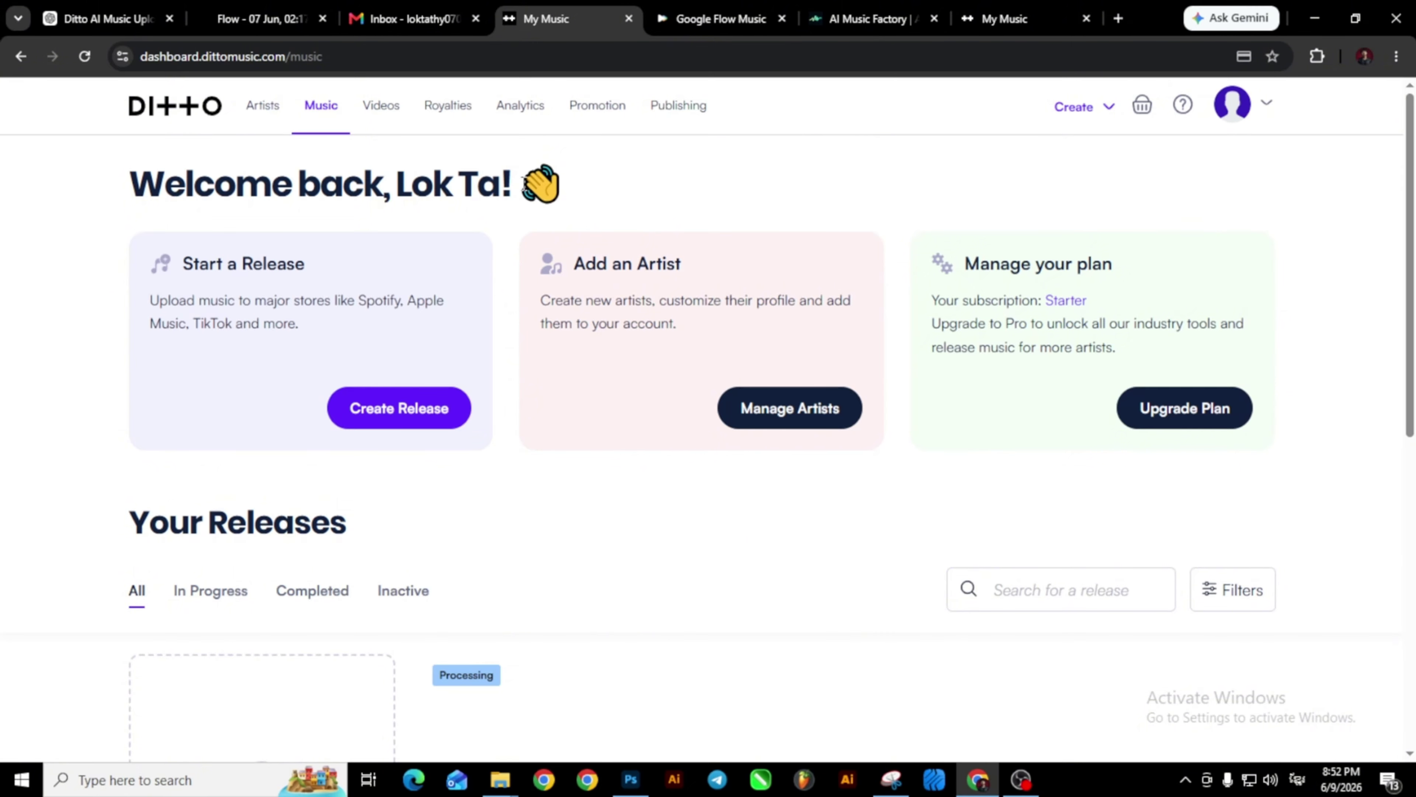
scroll(508, 357, down, 5)
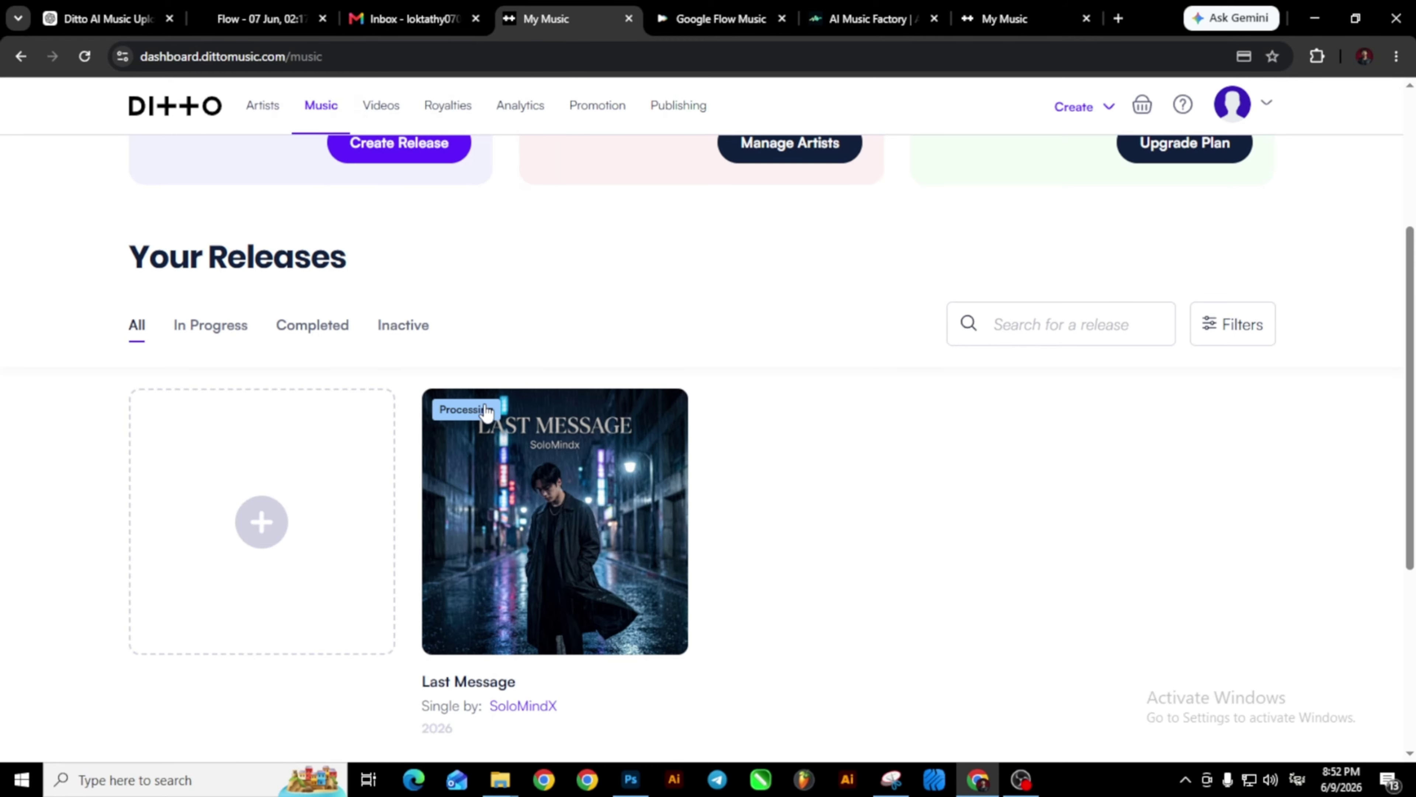
click(443, 21)
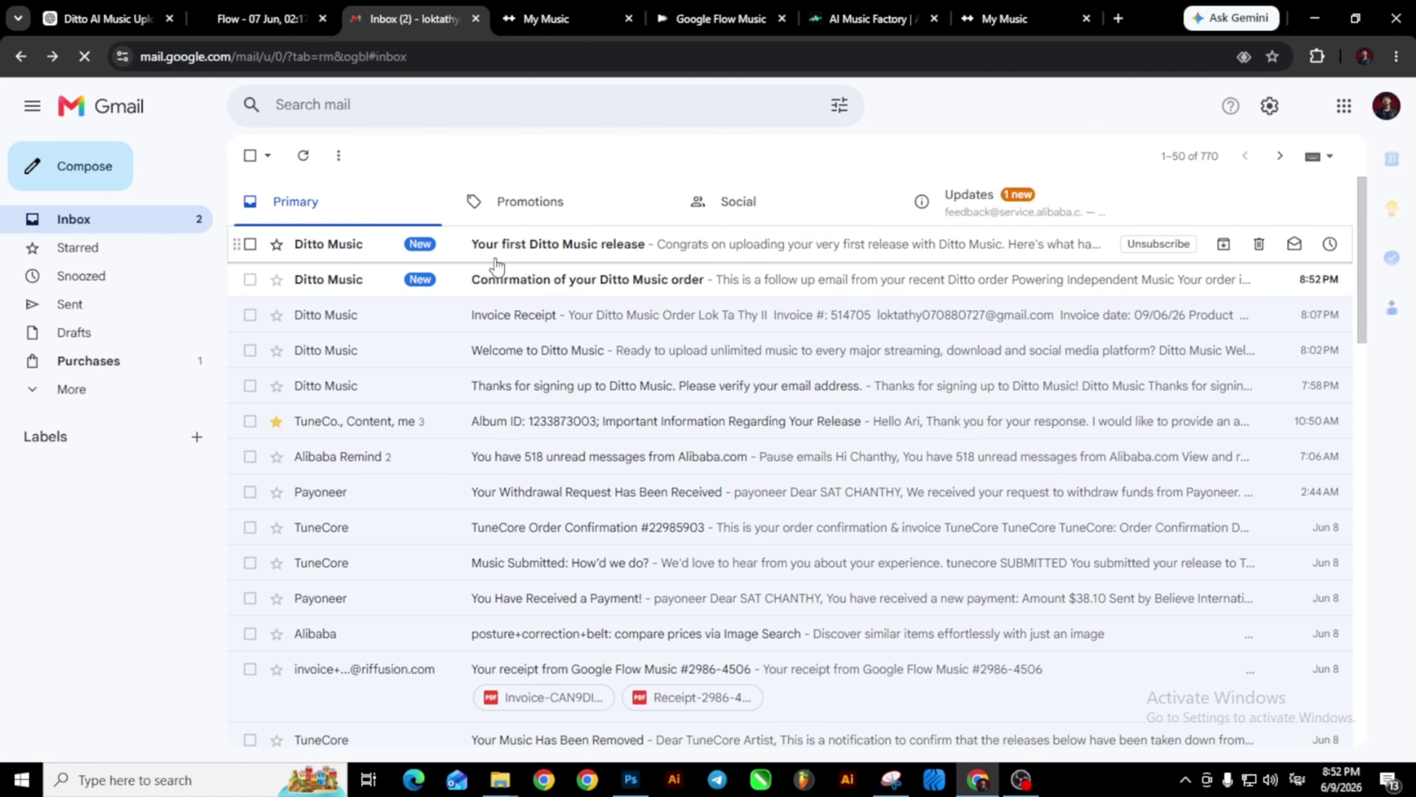
Read the 'Your first Ditto Music release' email and return to the inbox.
click(521, 246)
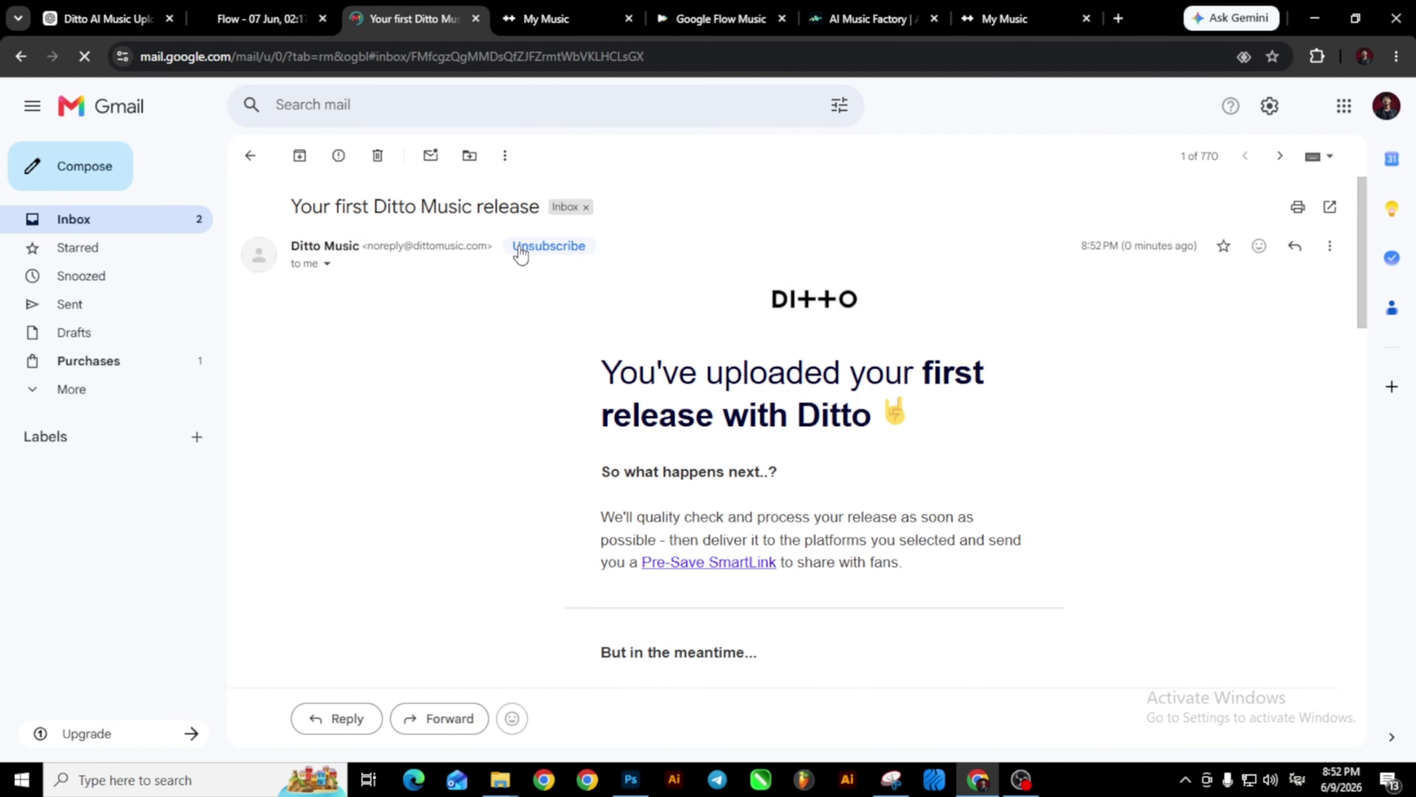
scroll(845, 398, down, 1)
click(251, 156)
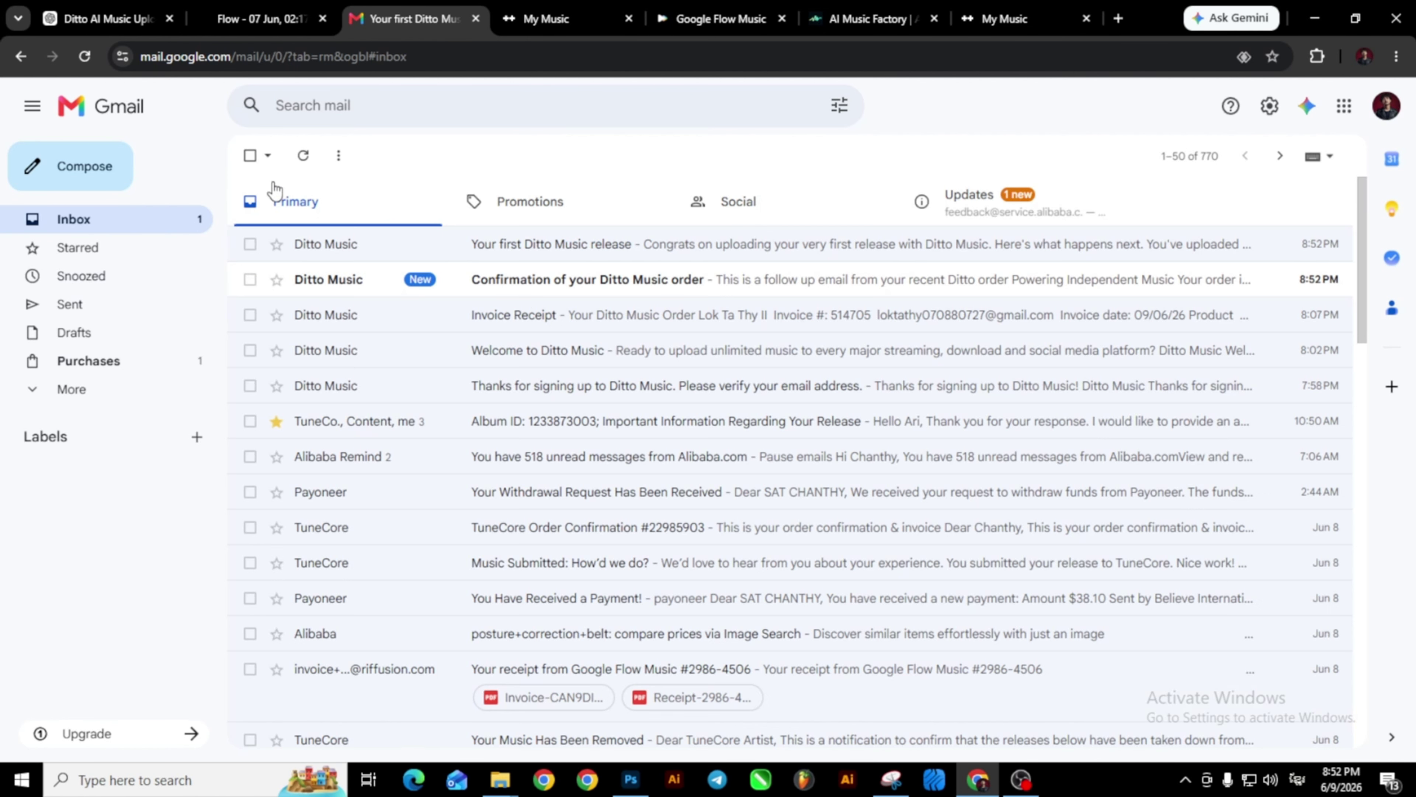
Read through the order confirmation email for the free Last Message order.
click(488, 284)
scroll(507, 363, down, 8)
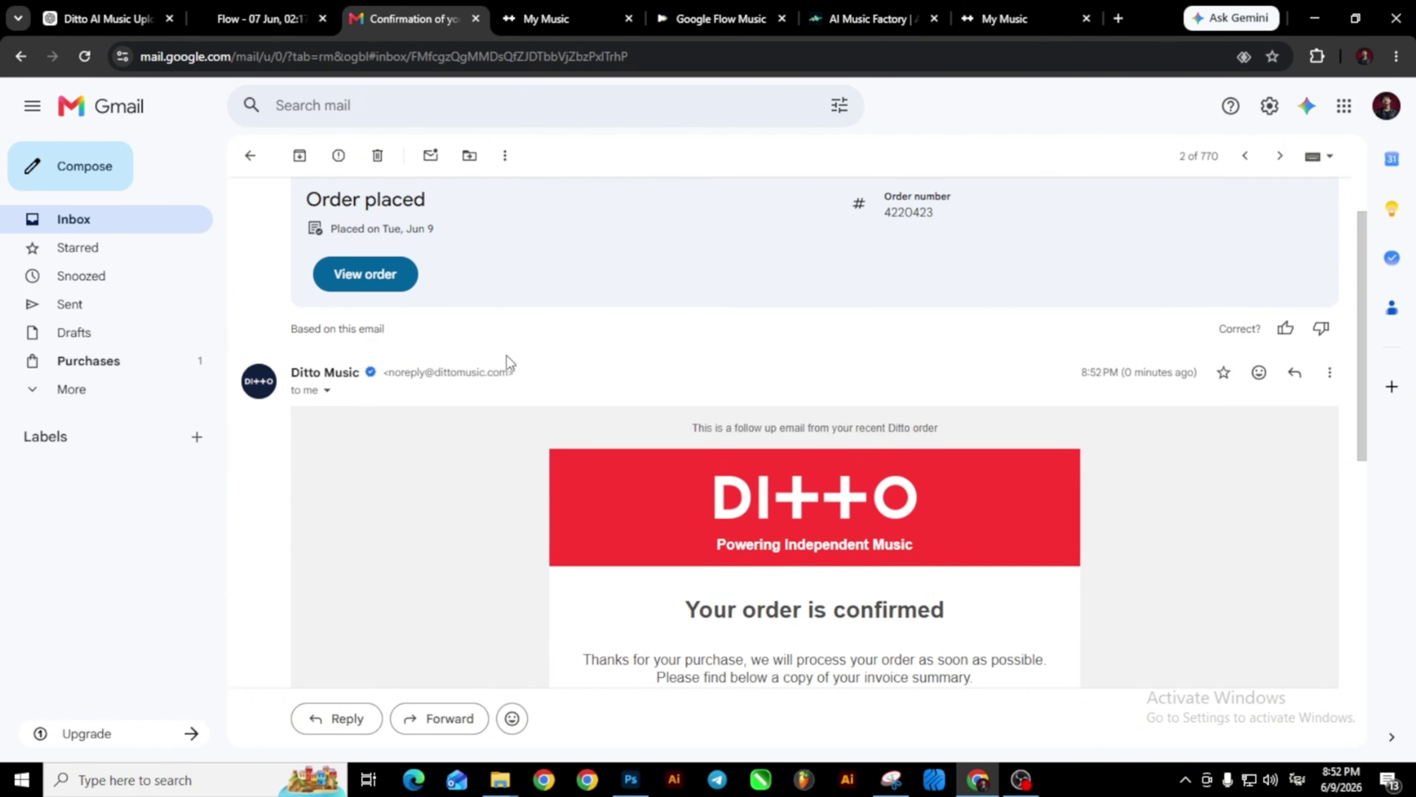
scroll(507, 363, up, 3)
scroll(507, 362, down, 4)
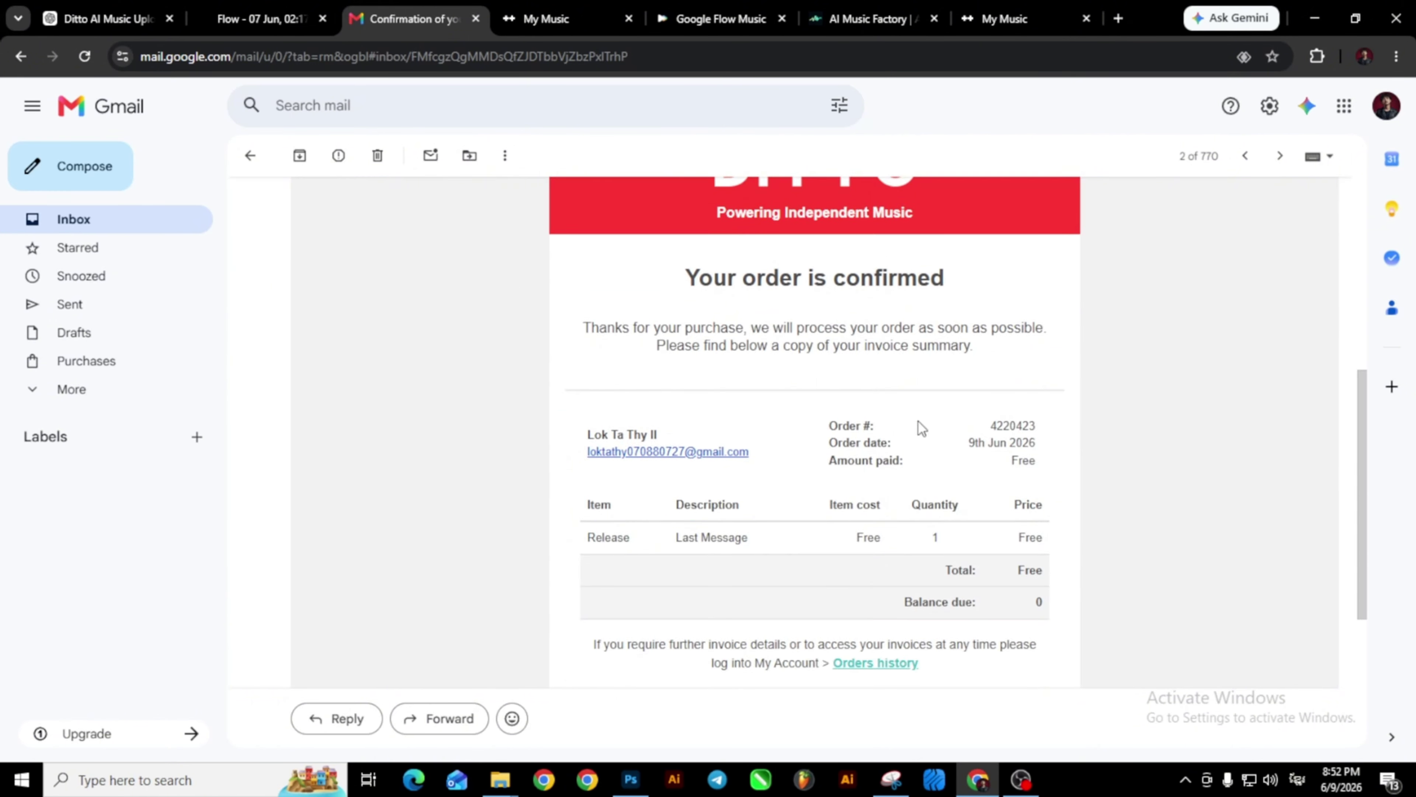
scroll(620, 429, up, 5)
Return from the inbox to the My Music dashboard, confirming the Last Message single still shows Processing.
click(250, 155)
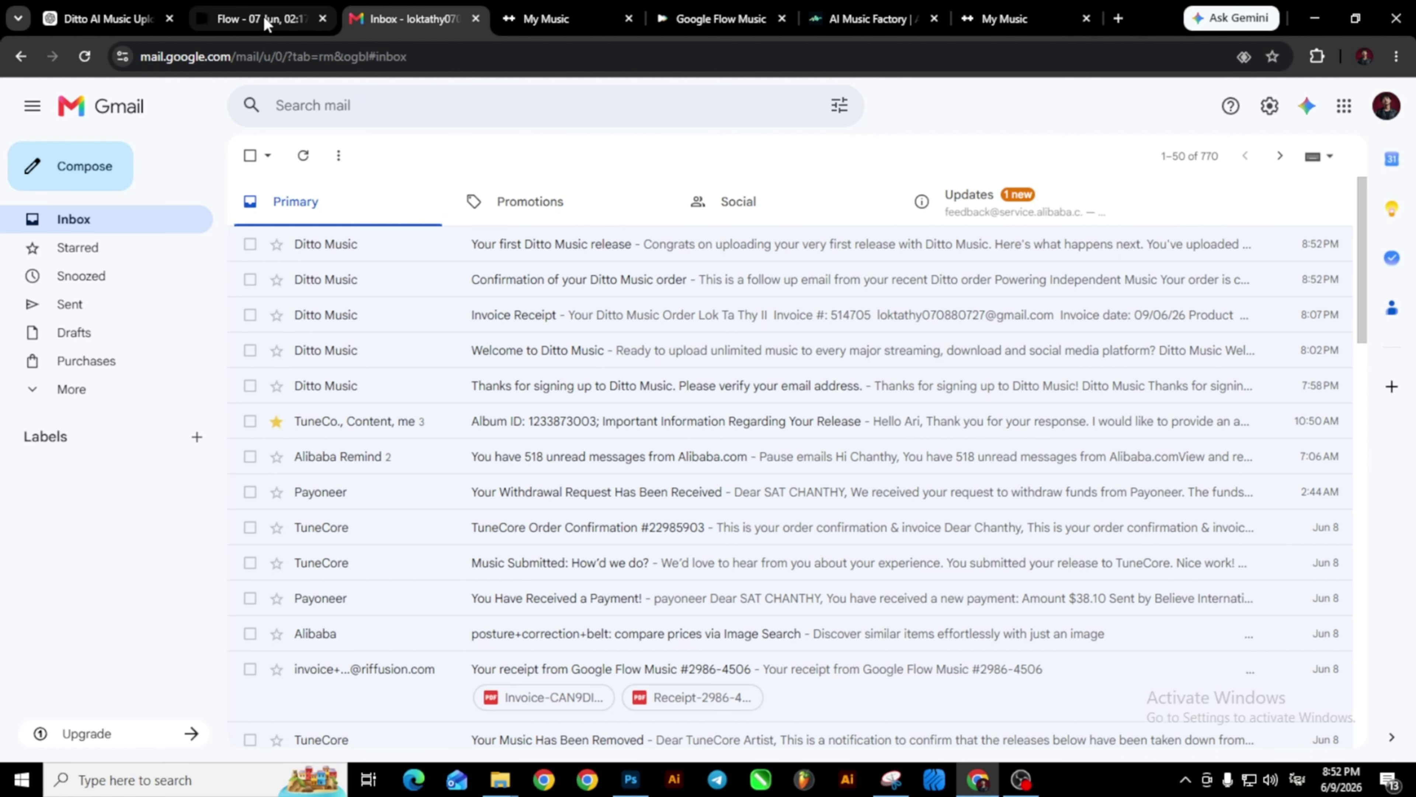
click(590, 23)
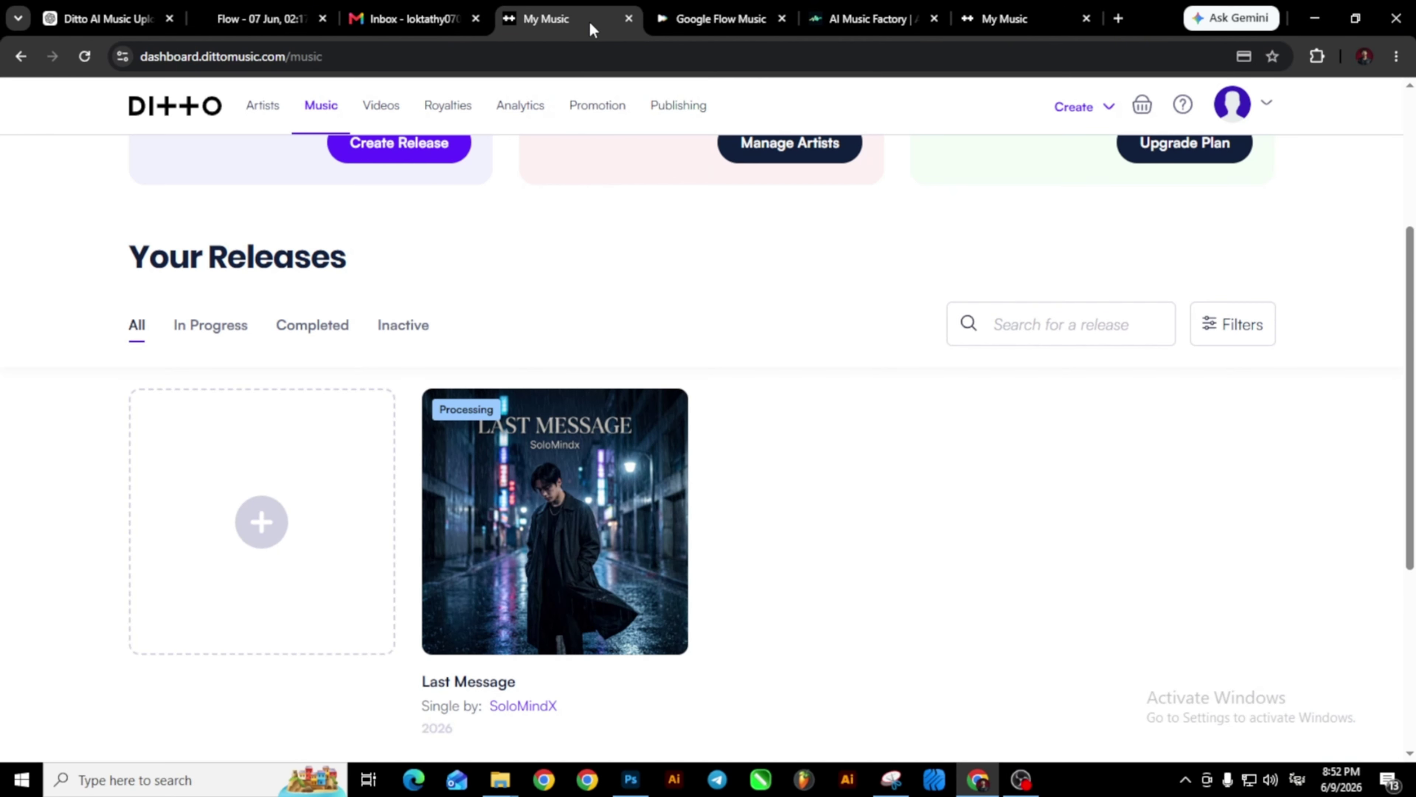
scroll(522, 396, down, 5)
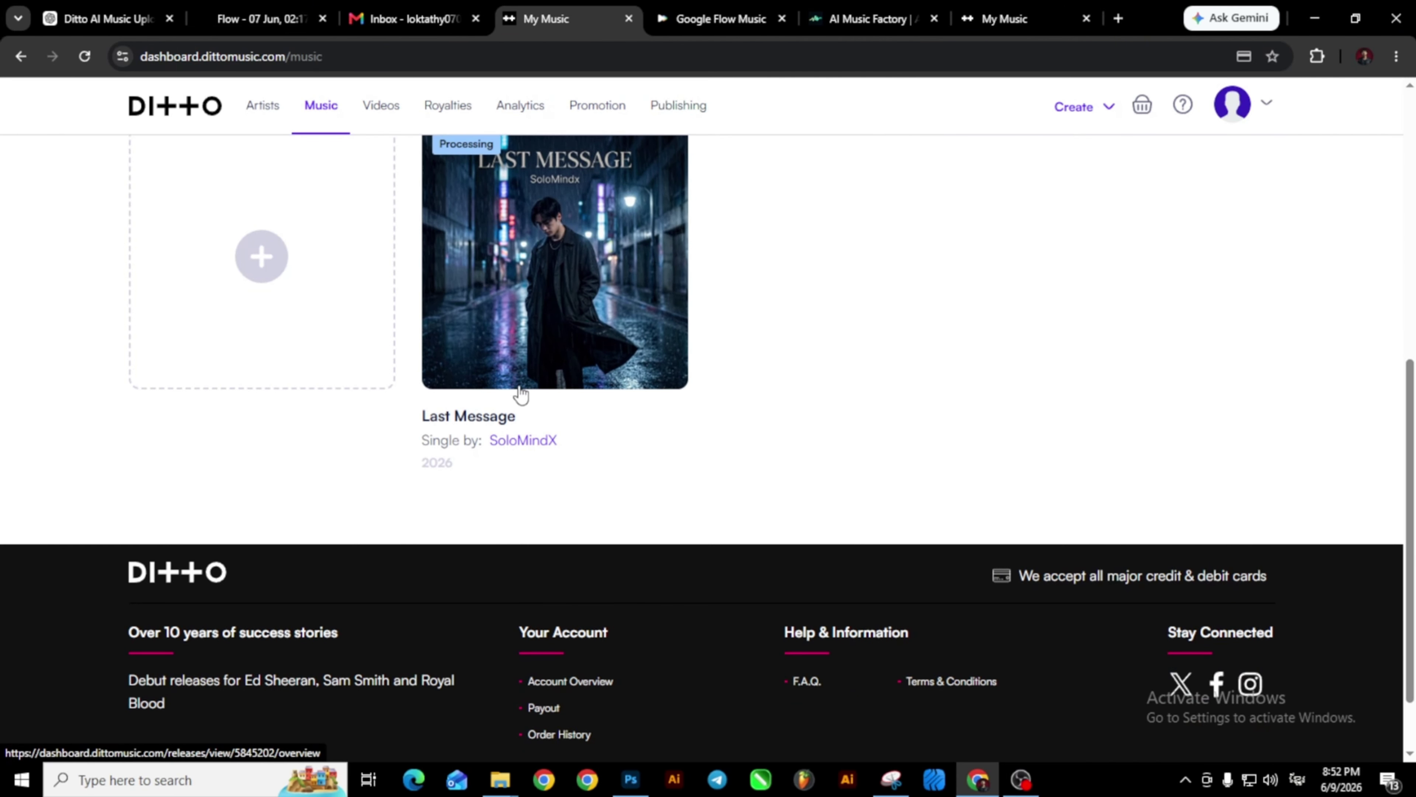
scroll(521, 393, up, 4)
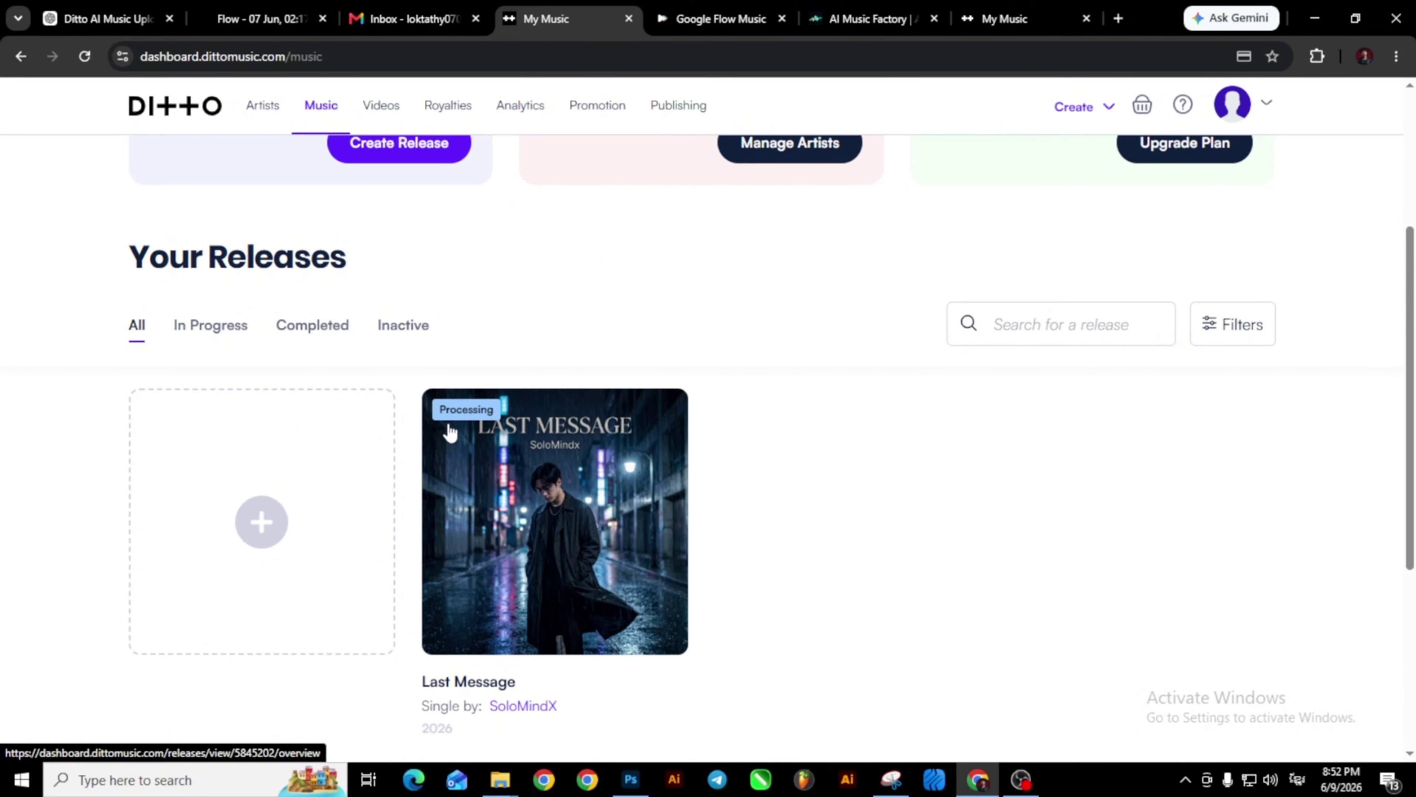